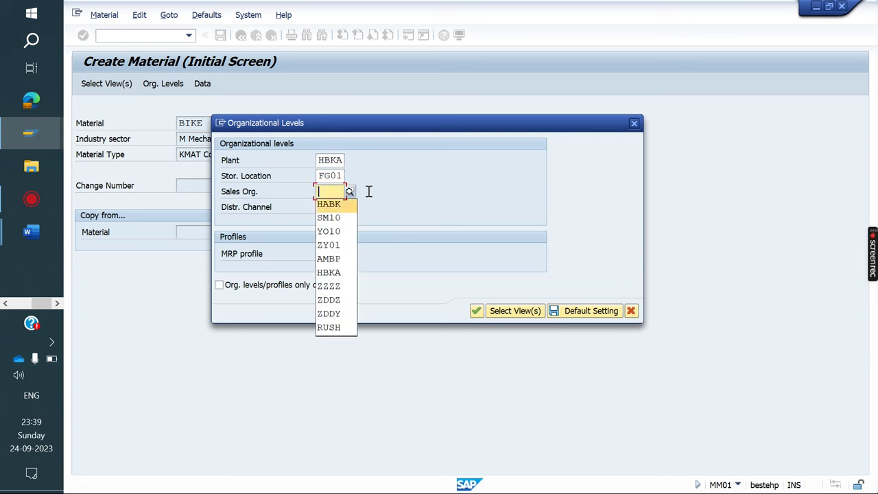
- Complete the organizational levels with sales organization HABK and distribution channel HD, and open the material's data views
key("F4")
key("Return")
key("Return")
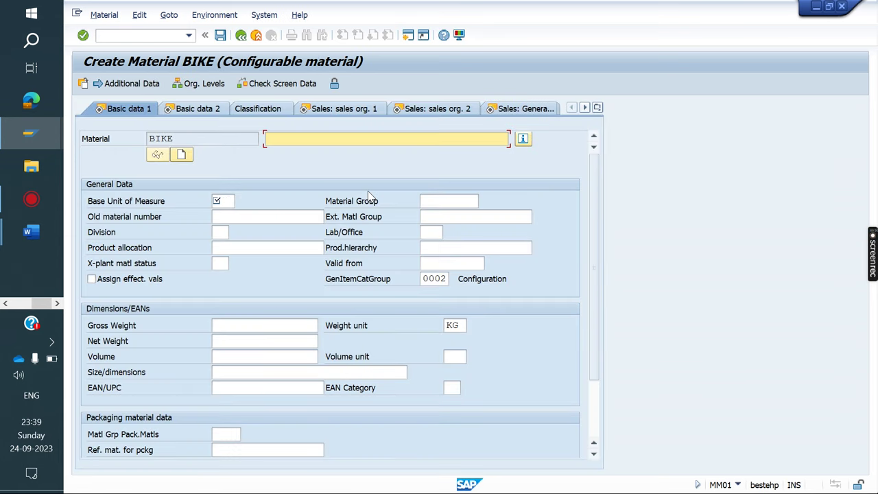
- Enter BIKE as the material description and EA as the base unit of measure in the basic data
type("BIKE")
key("Tab")
key("Down")
key("Return")
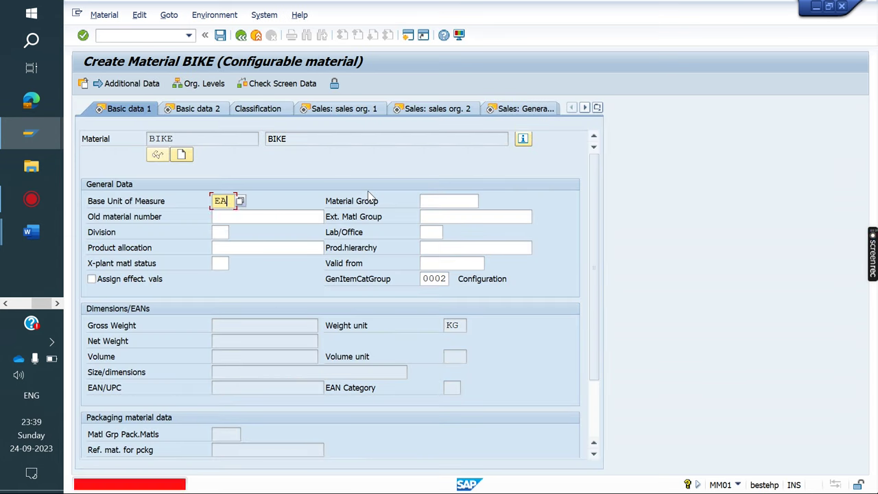
key("Return")
left_click(122, 109)
- Set the material's gross weight to 110 and net weight to 100, and continue to the second basic data view
left_click(255, 326)
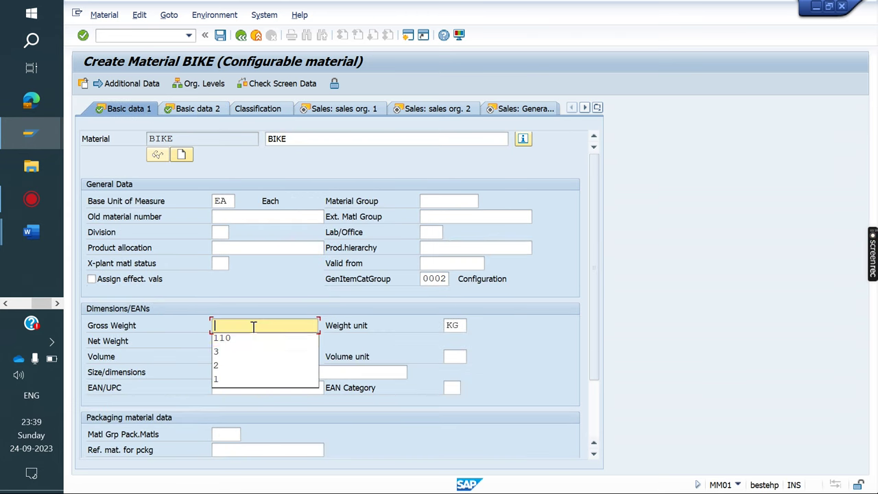
key("Down")
key("Return")
key("Tab")
key("Down")
key("Down")
key("Return")
key("Return")
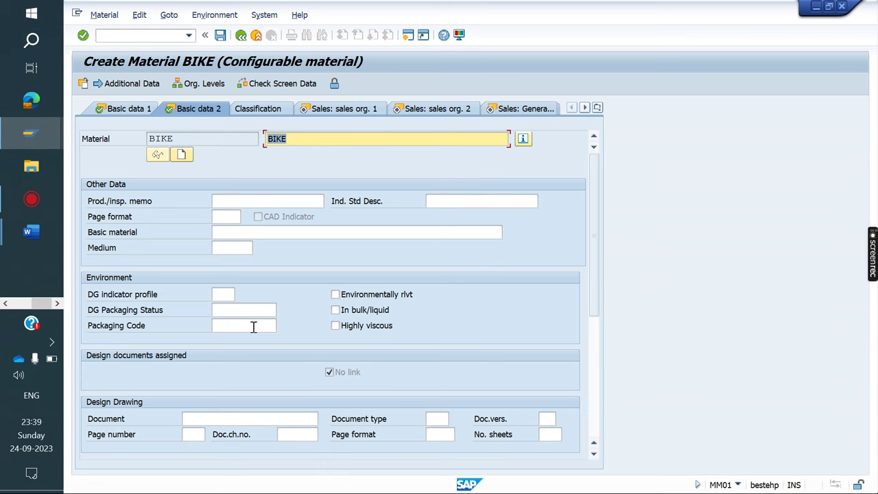
- Assign tax classification 1 to Output Tax, CGST, SGST and UGST in the first sales organization view
left_click_drag(593, 251, 594, 355)
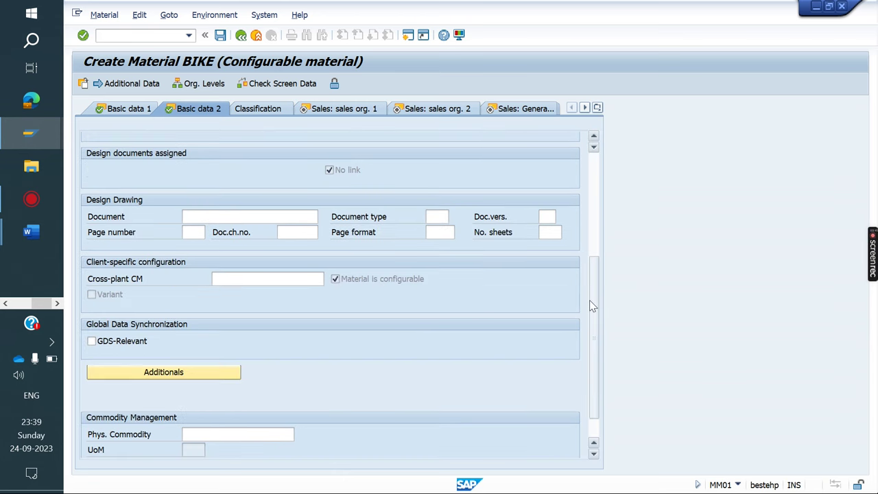
left_click_drag(593, 326, 603, 204)
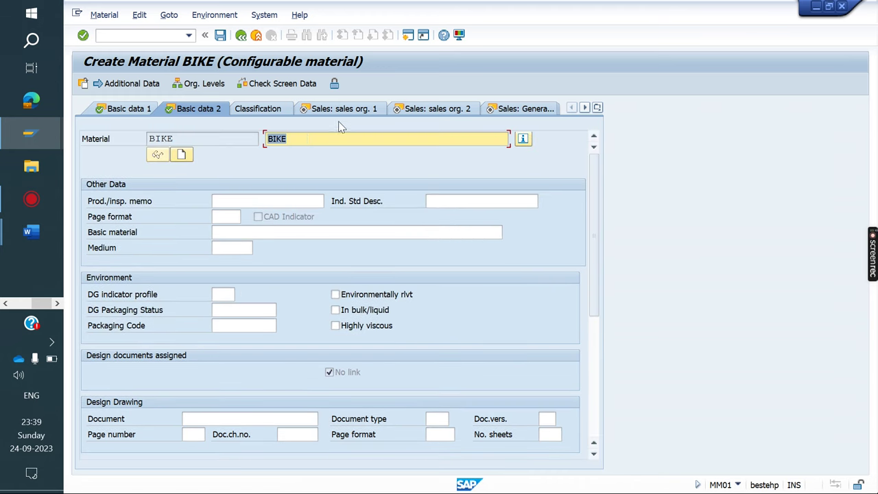
left_click(358, 107)
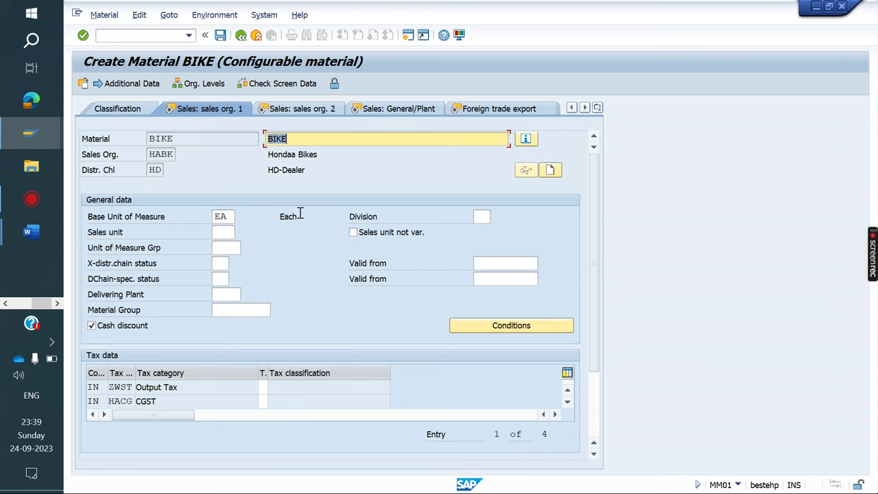
left_click(263, 387)
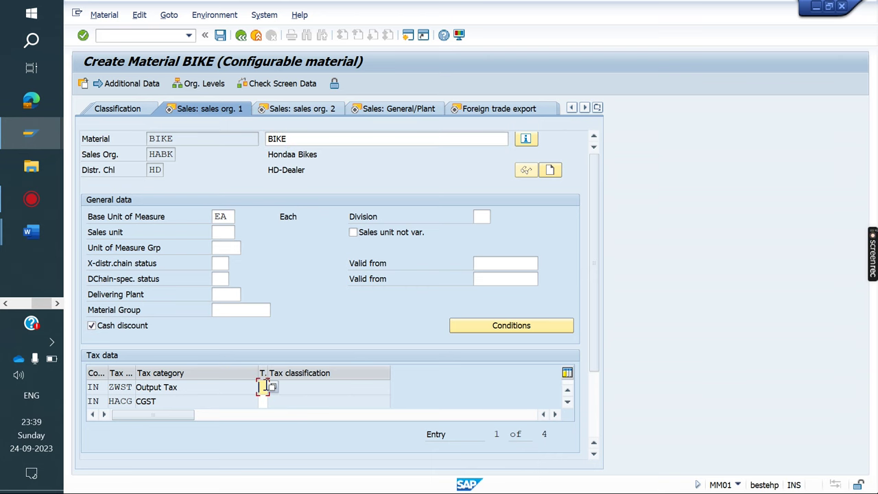
type("1")
key("Return")
type("1")
key("Return")
type("1")
key("Return")
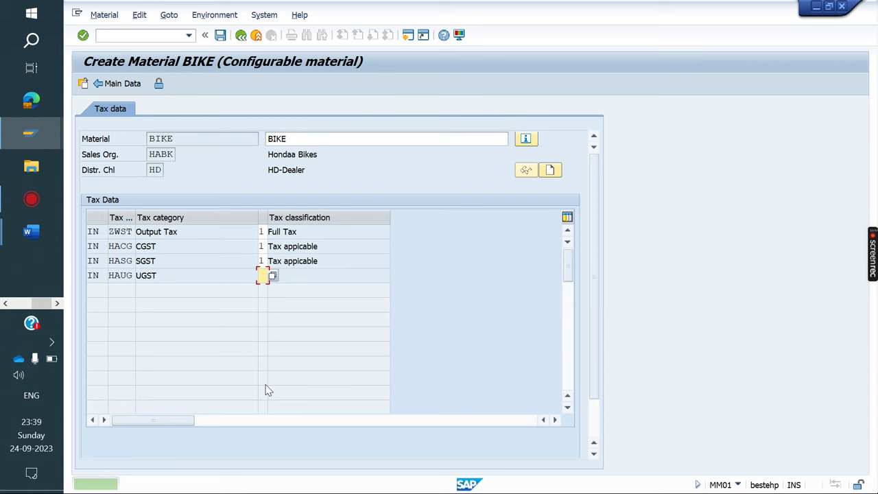
type("1")
key("Return")
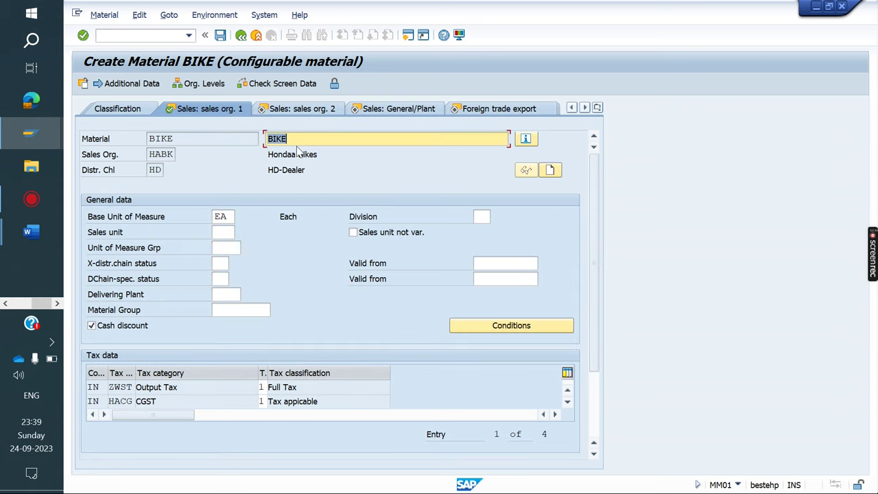
- In the general plant sales data, set availability check 02 and transportation group 0001, and choose a loading group
left_click(310, 110)
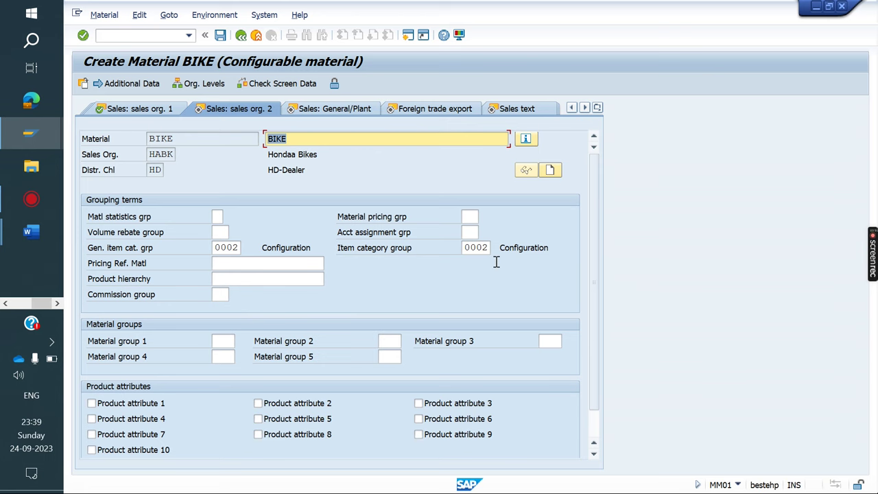
left_click(364, 111)
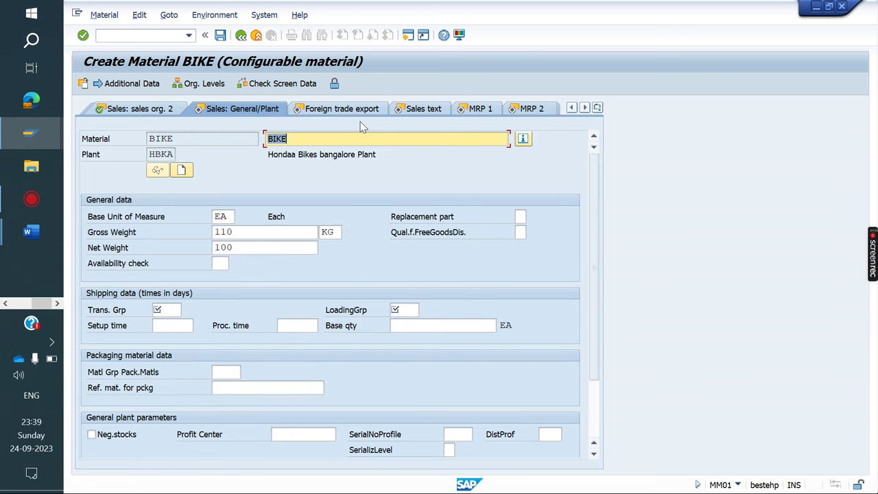
left_click(219, 263)
left_click(221, 263)
left_click(219, 275)
left_click(165, 310)
left_click(164, 322)
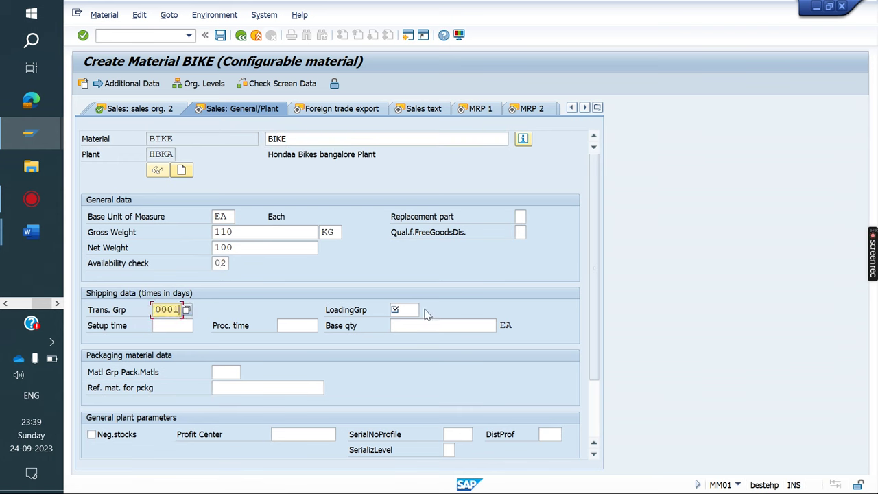
left_click(403, 310)
key("Down")
key("Return")
key("Return")
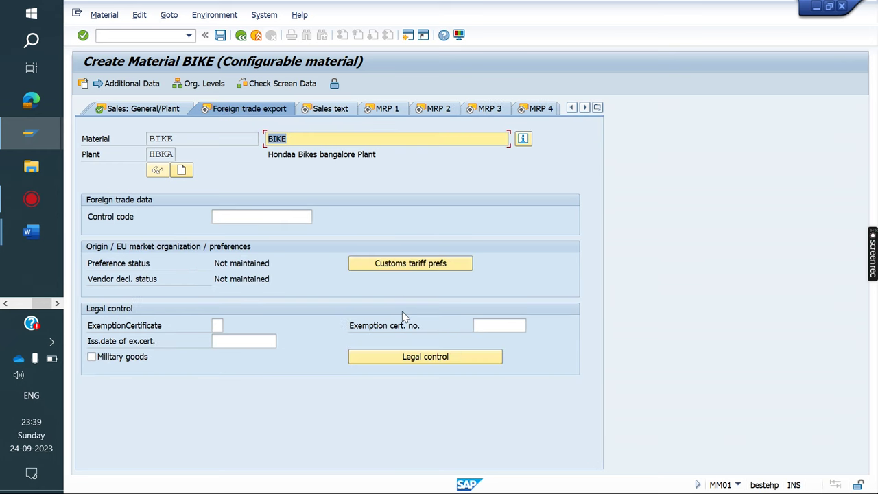
- Return to the foreign trade export view, choose a control code, and continue to the sales text
key("Return")
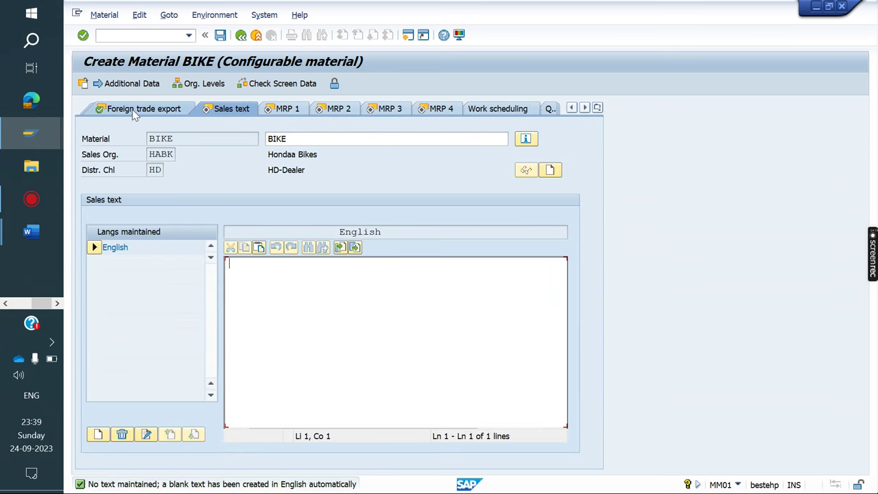
left_click(133, 114)
left_click(250, 217)
key("Down")
key("Return")
key("Return")
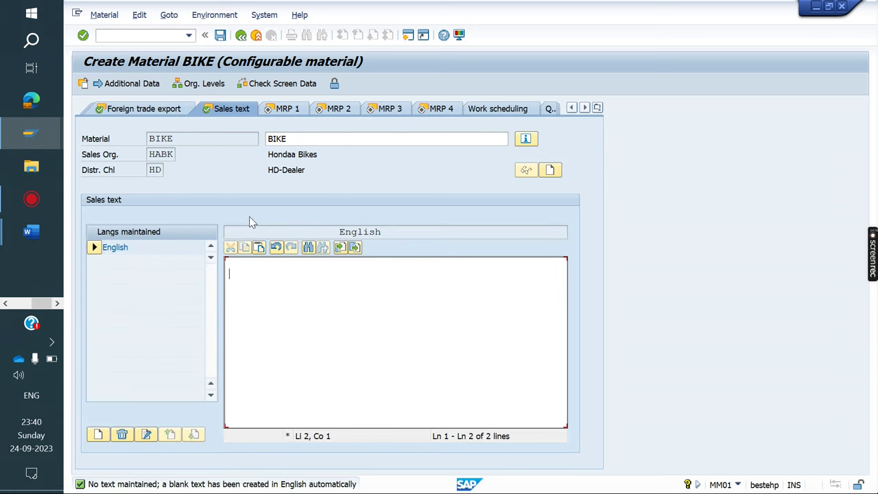
- Set the MRP type to ND in the first MRP view
left_click(278, 109)
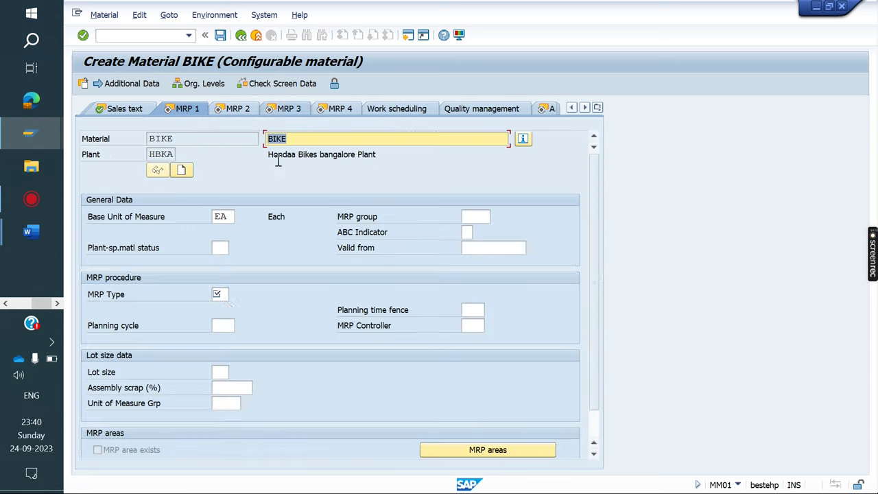
left_click(221, 295)
key("Down")
key("Return")
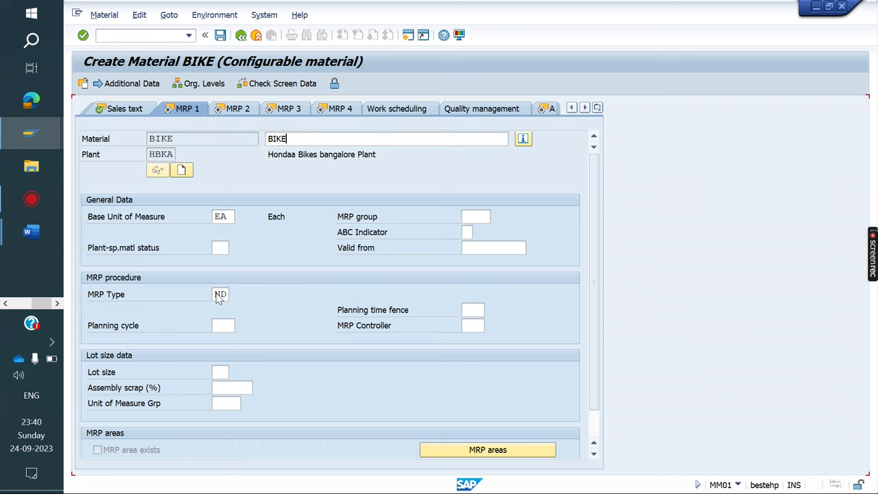
- Pass through the remaining material views without entries and save the new material
key("Return")
key("Return")
key("Return")
key("Return")
key("Return")
key("Return")
key("Return")
key("Return")
key("Return")
key("Return")
key("Return")
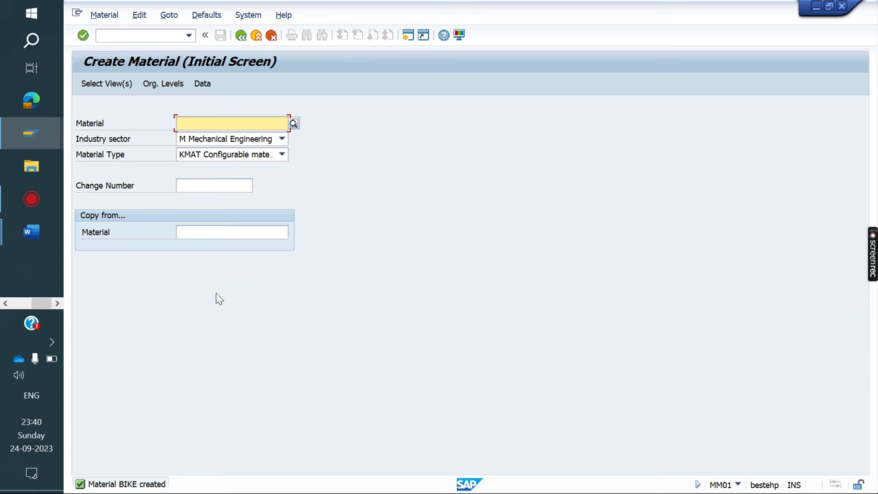
- Start a sales order in transaction VA01 with order type HBOR, sales organization HABK, distribution channel HD and division HD
left_click(125, 36)
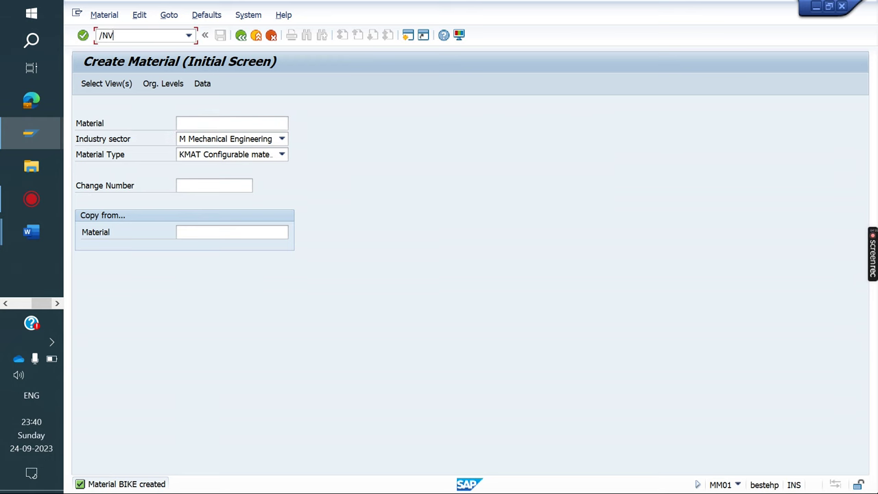
key("Return")
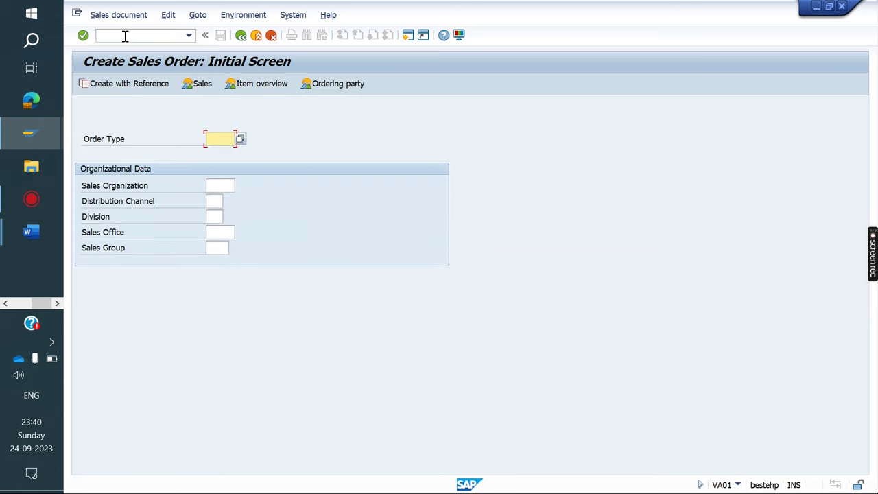
key("BackSpace")
key("Down")
key("Return")
key("BackSpace")
key("Down")
key("Return")
key("BackSpace")
key("Down")
key("Return")
key("BackSpace")
key("Down")
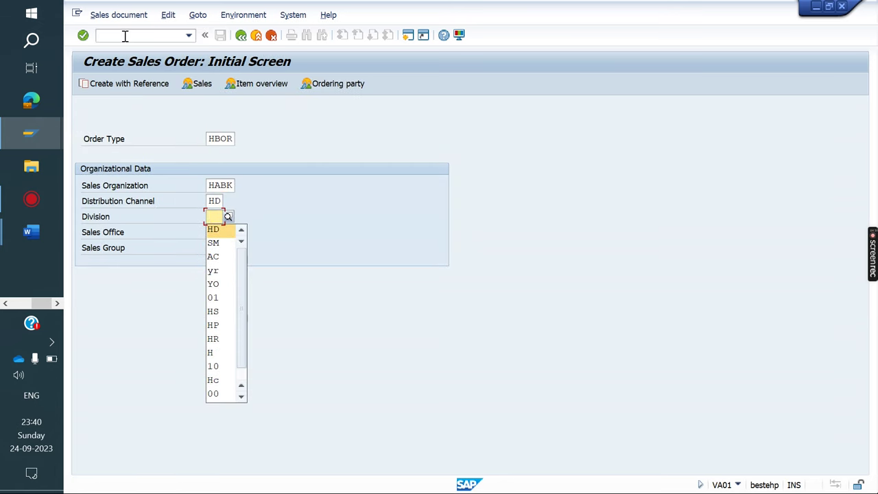
key("Return")
key("Return")
- Enter KYB as the order's sold-to party
key("BackSpace")
key("Down")
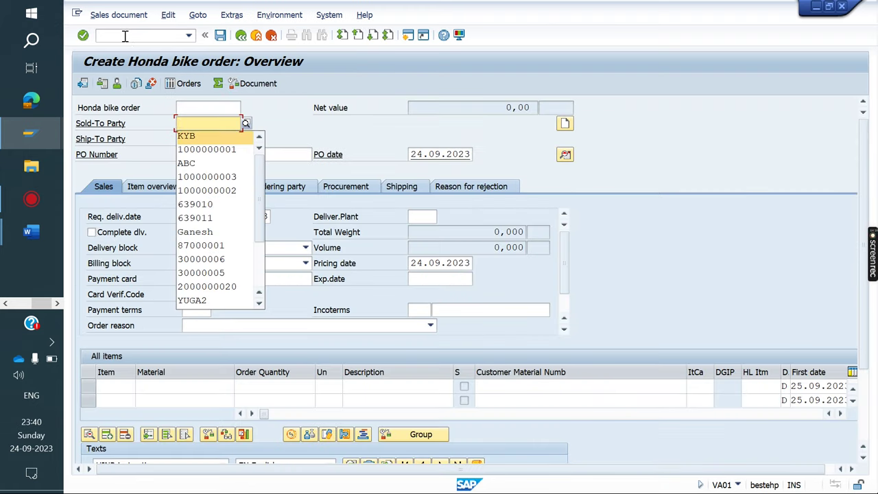
key("Return")
key("Return")
- Add material BIKE with order quantity 1 as the first item, and continue past the configuration message and availability control
key("BackSpace")
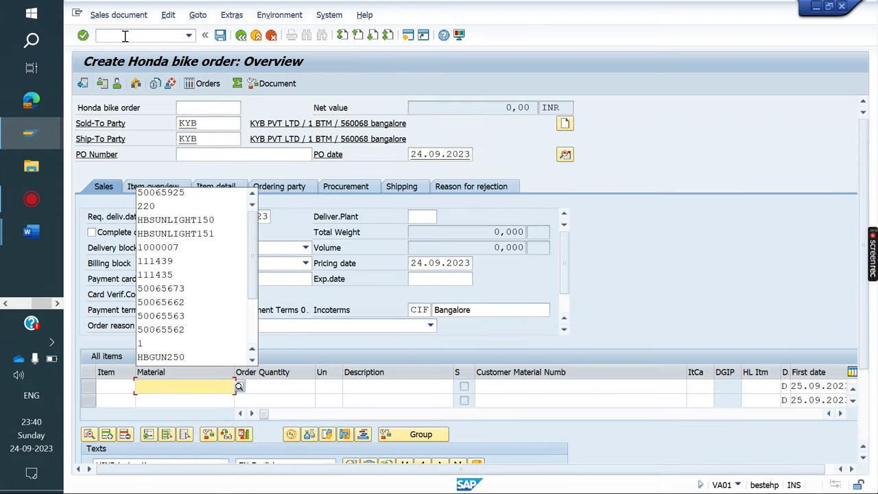
type("BIKE")
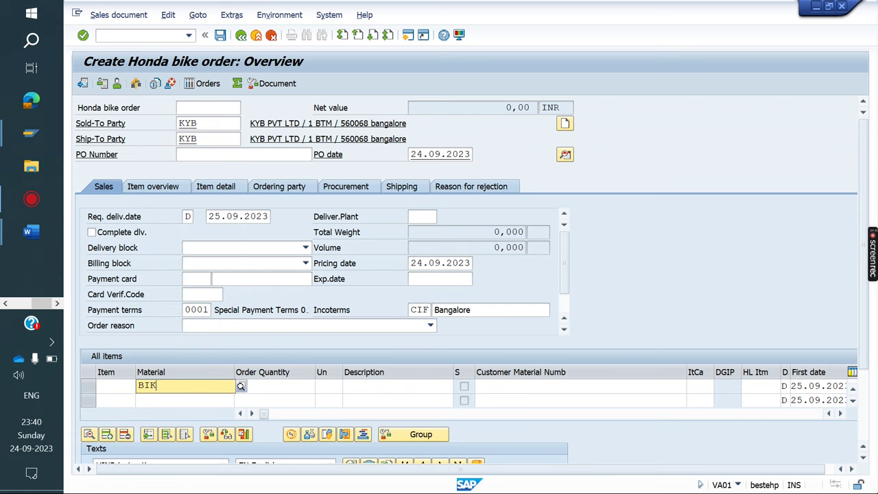
key("Return")
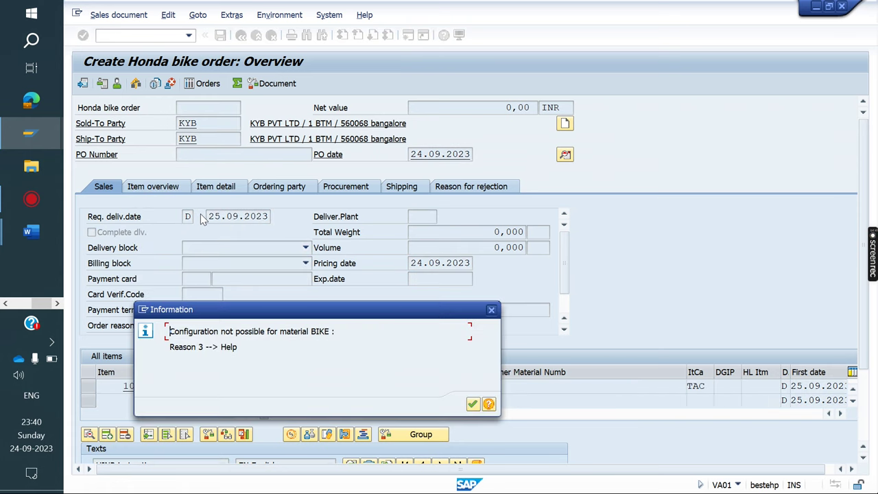
key("Return")
type("1")
key("Return")
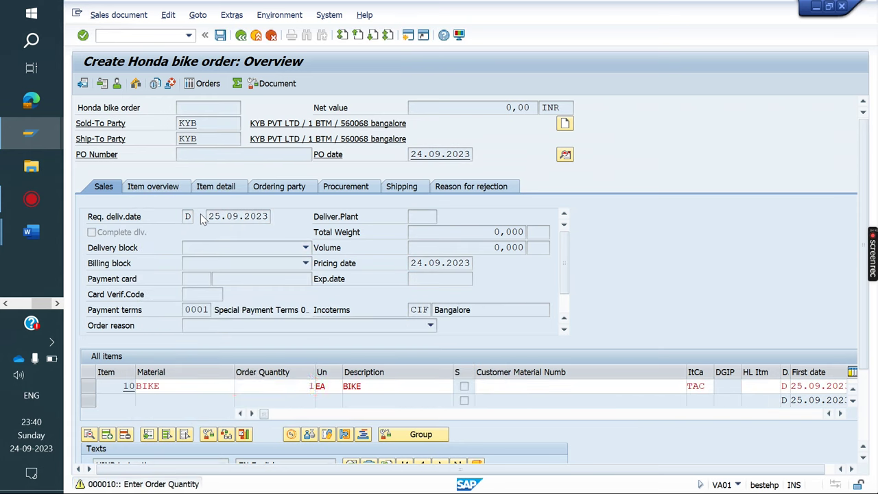
key("Return")
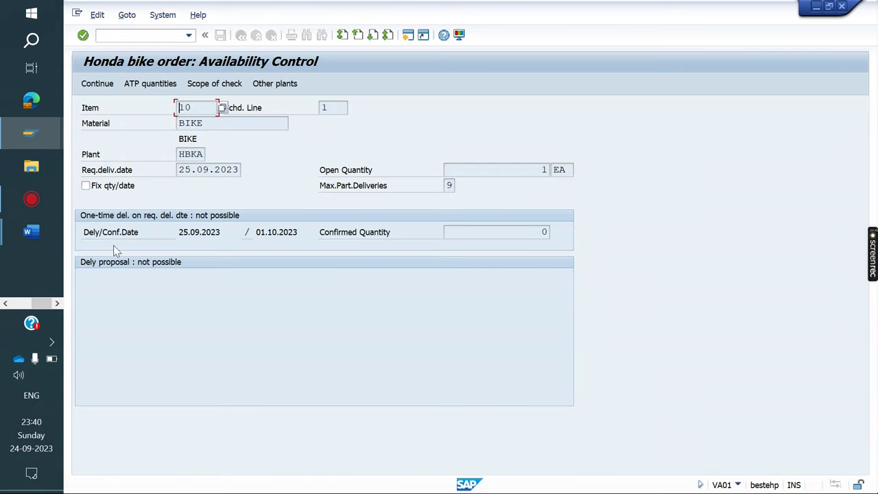
left_click(97, 84)
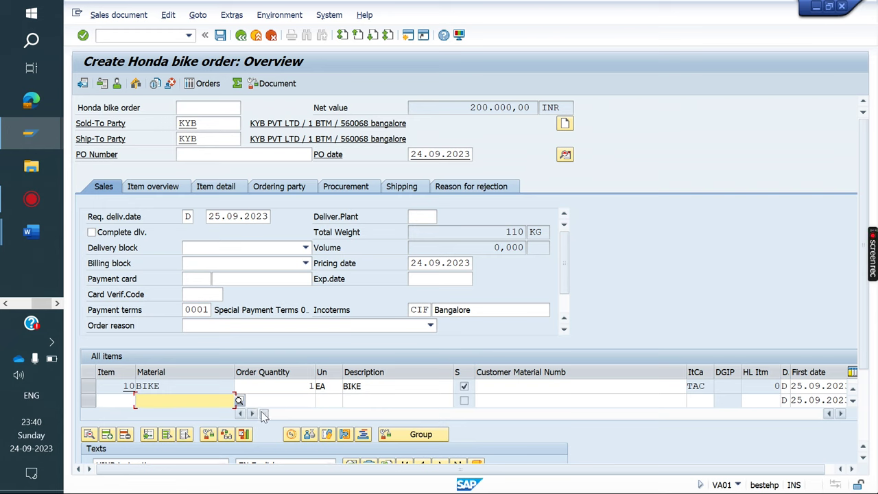
- Check the item category and pricing columns of the BIKE item
scroll(286, 416, "right", 5)
scroll(286, 416, "left", 2)
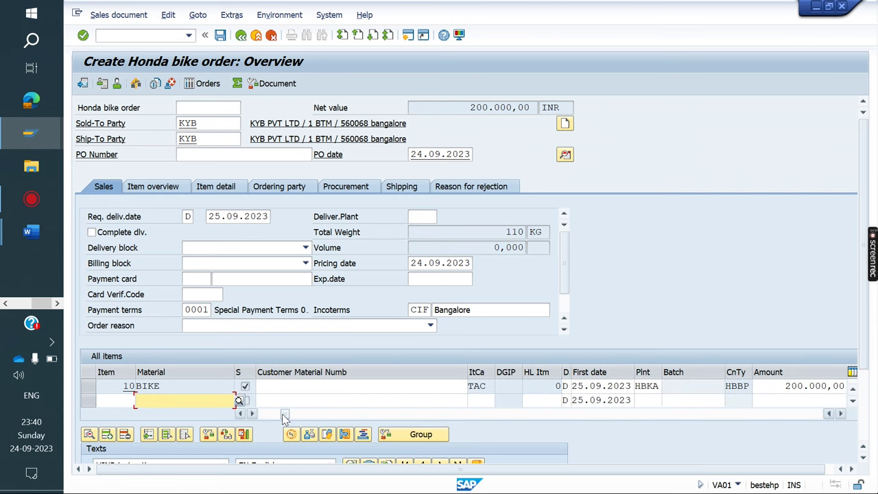
double_click(489, 389)
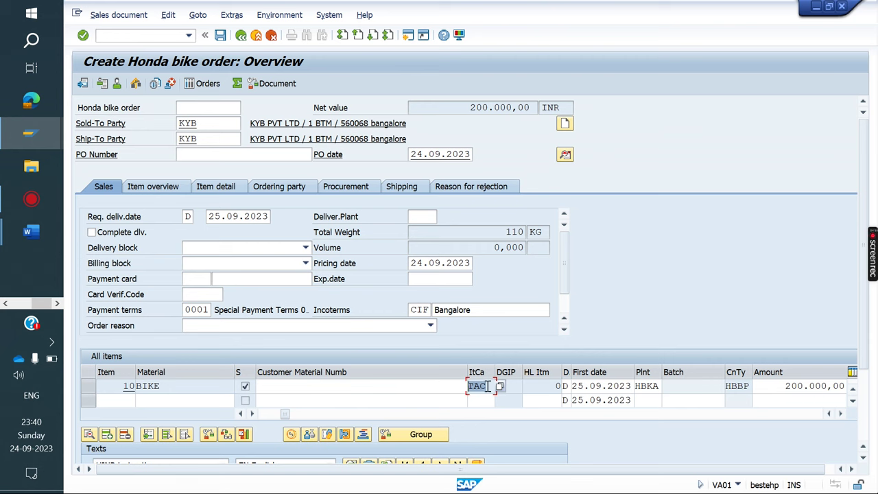
left_click_drag(287, 415, 259, 423)
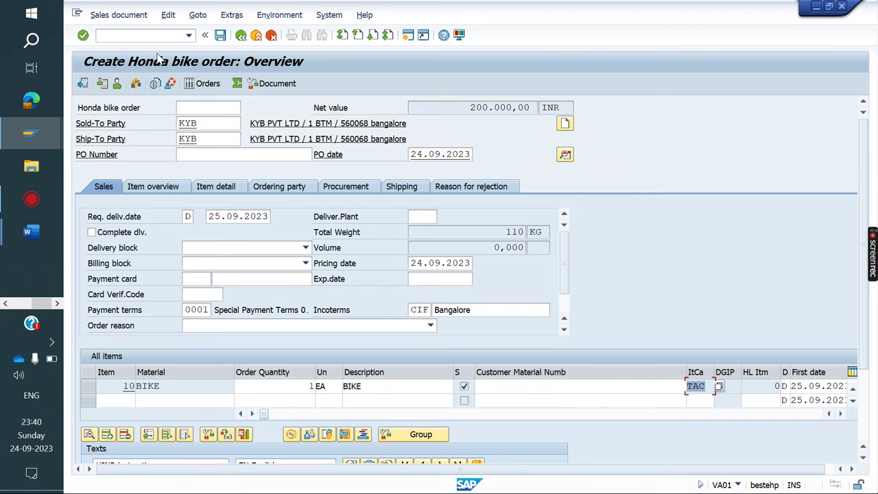
- Switch to the Variant configuration document in Word and highlight the step about creating a class with CL04
left_click(33, 232)
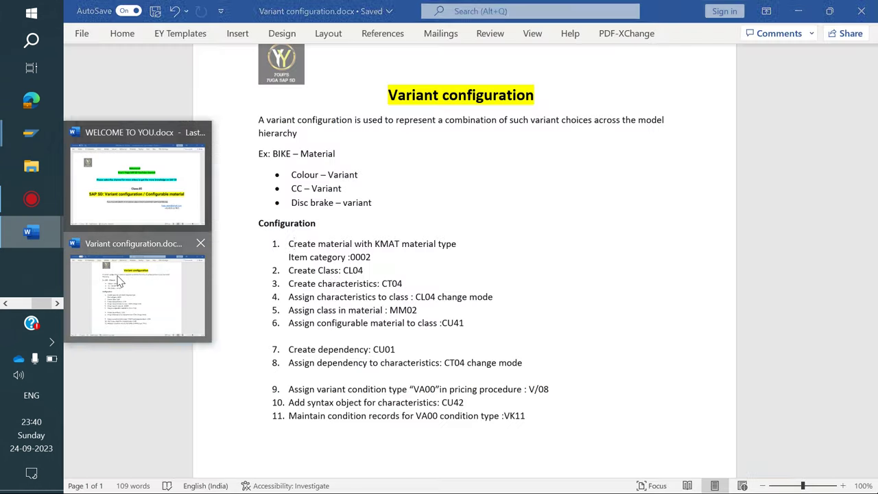
left_click(137, 292)
left_click_drag(379, 274, 287, 271)
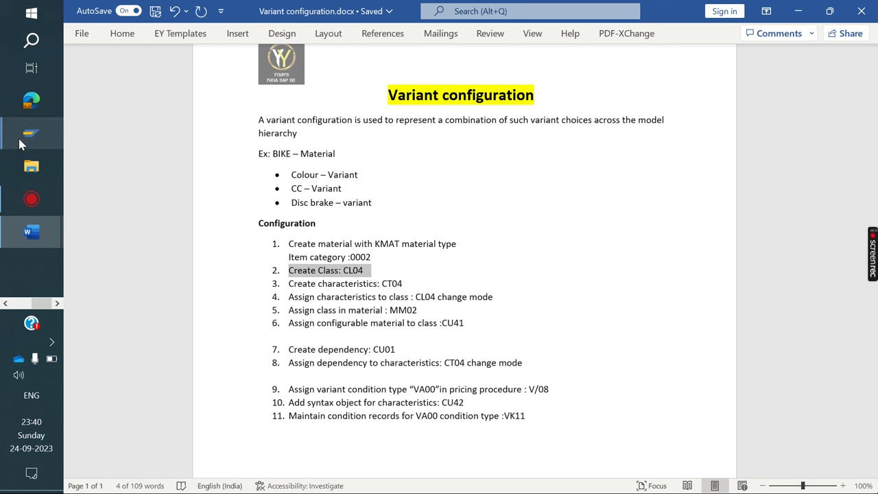
- Switch to the SAP session with the Honda bike order and open the class maintenance transaction CL04
left_click(29, 134)
left_click(146, 214)
left_click(124, 32)
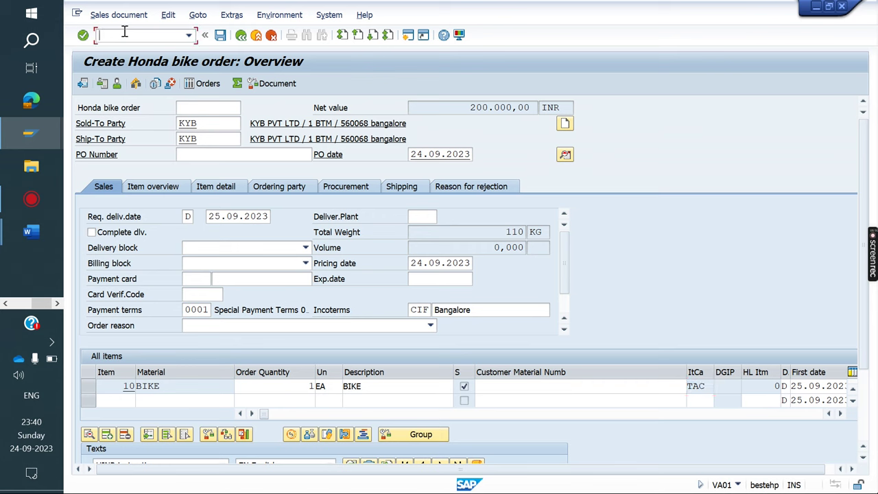
type("/NCL04")
key("Return")
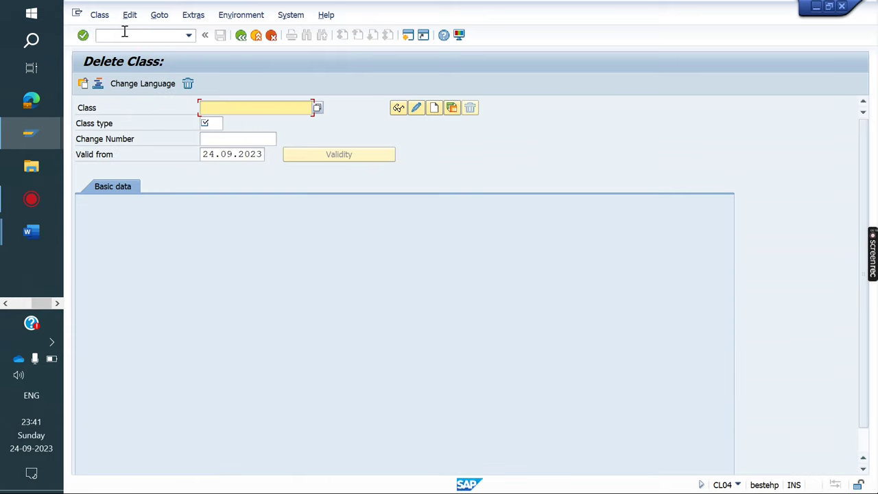
- Start creating a new class BIKECLASS with class type 300
type("BIK")
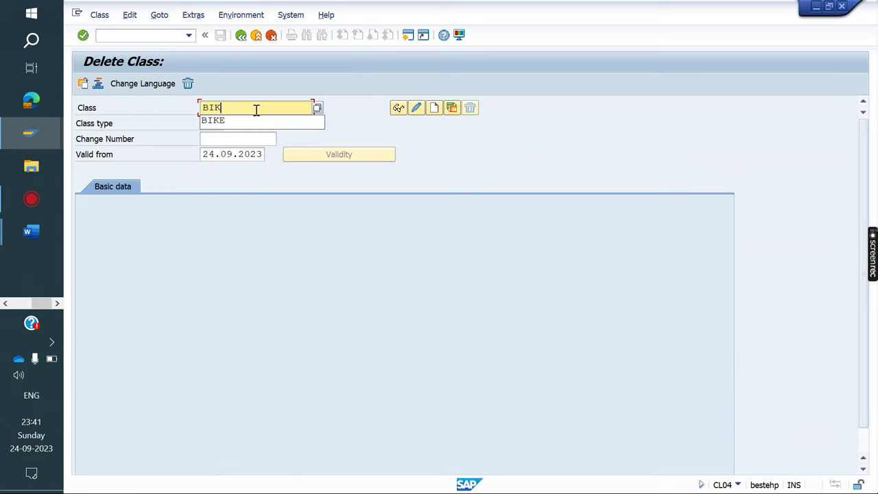
type("ECLASS")
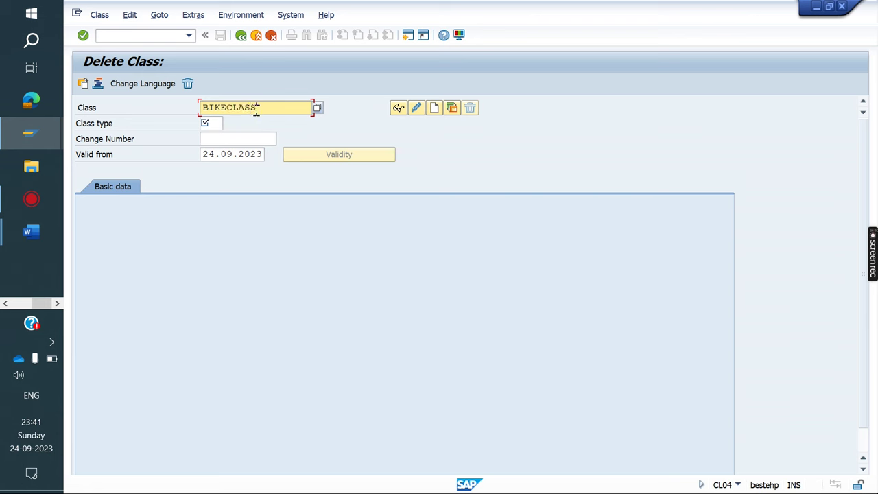
key("Tab")
key("Down")
key("Down")
key("Return")
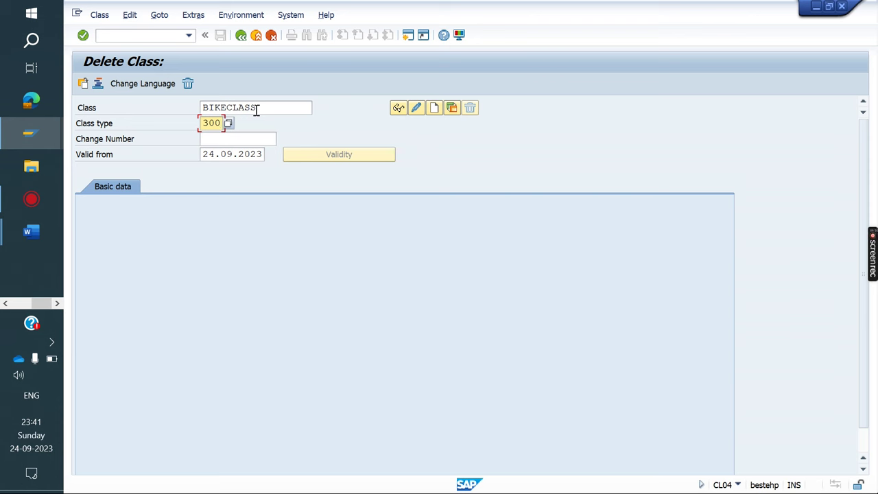
key("Return")
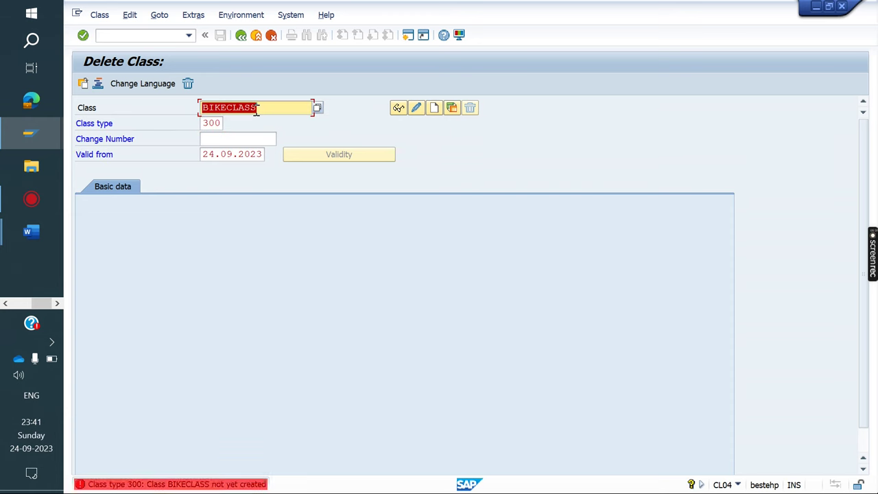
left_click(434, 108)
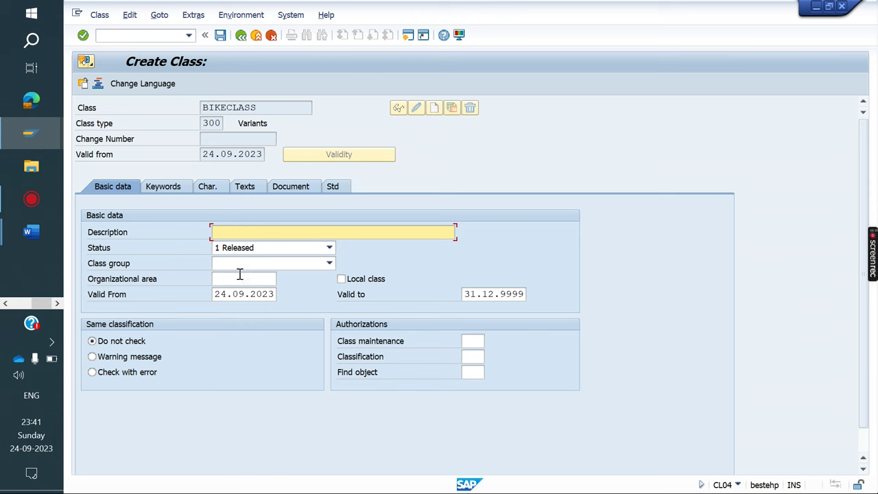
- Copy the class name BIKECLASS into the class description
left_click_drag(266, 103, 163, 110)
key("ctrl+c")
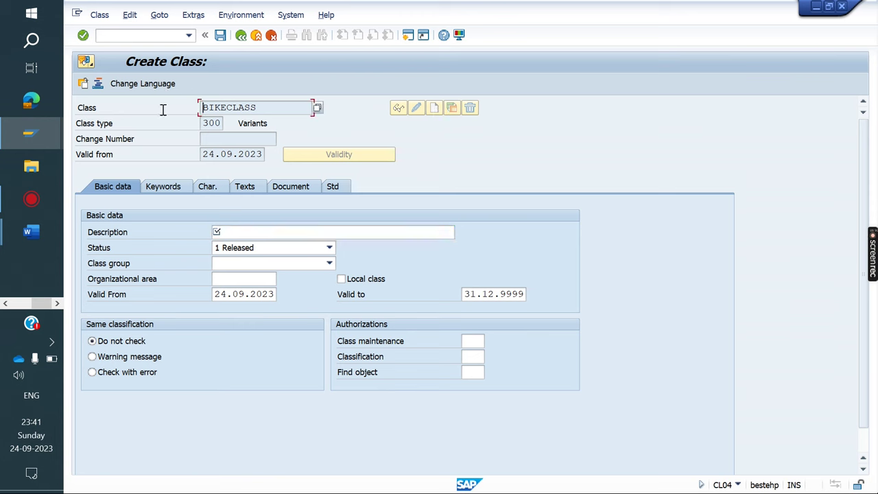
left_click(261, 229)
key("ctrl+v")
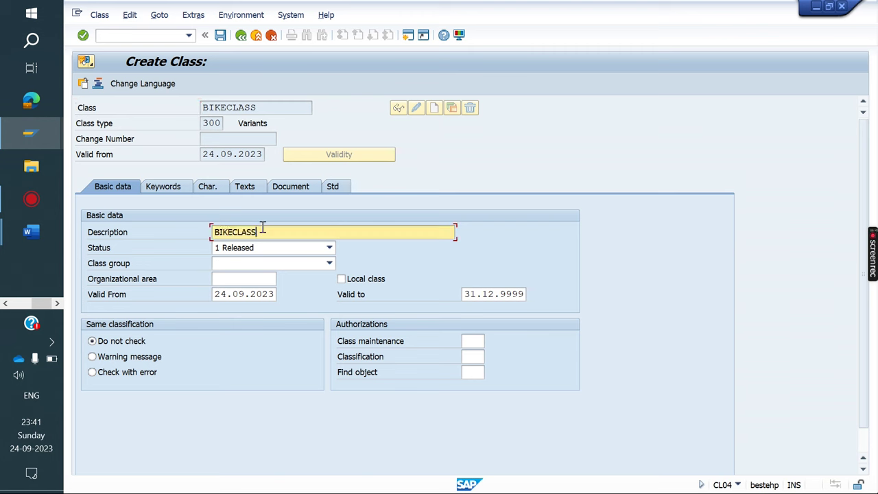
double_click(262, 229)
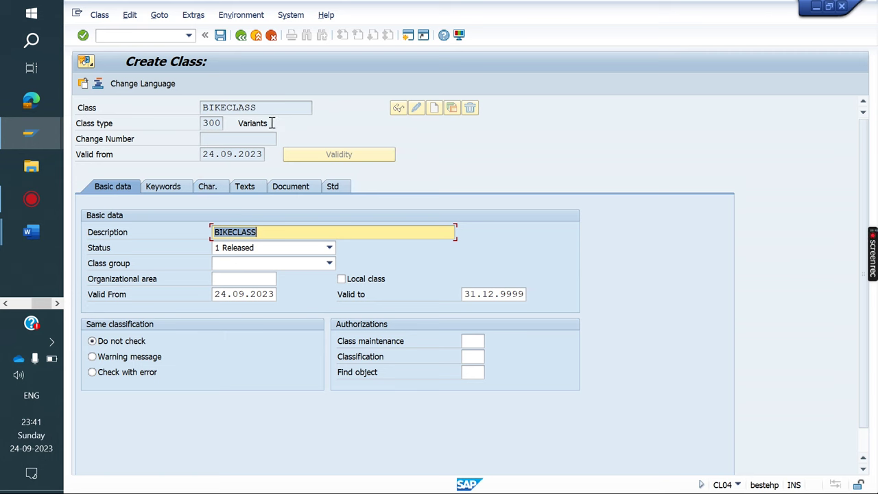
- Check the class's characteristics assignment table, return to the basic data and save the class
left_click(210, 193)
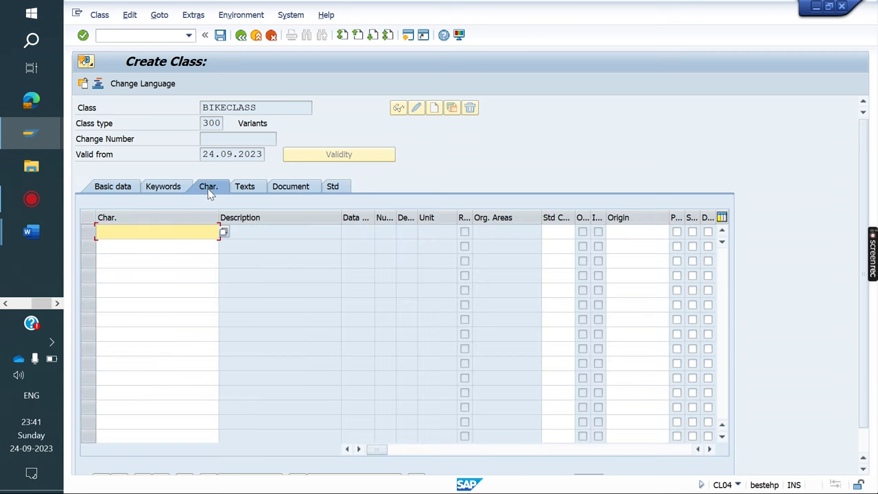
left_click(119, 192)
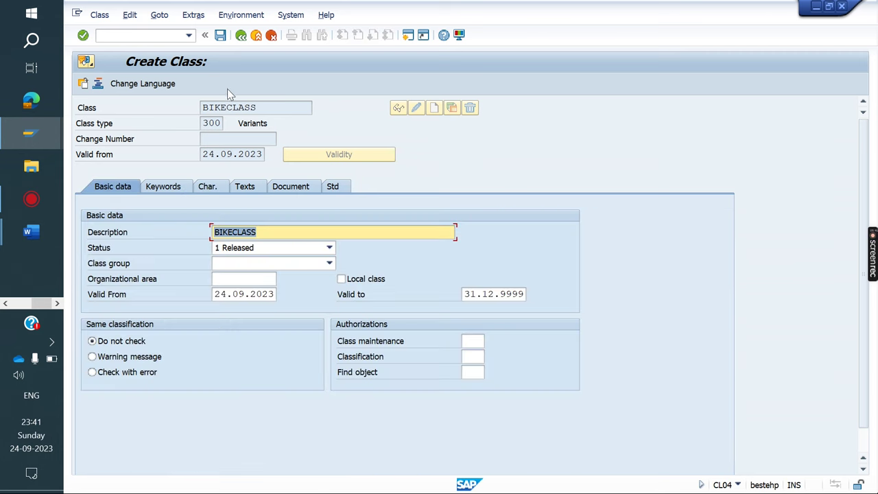
left_click(220, 36)
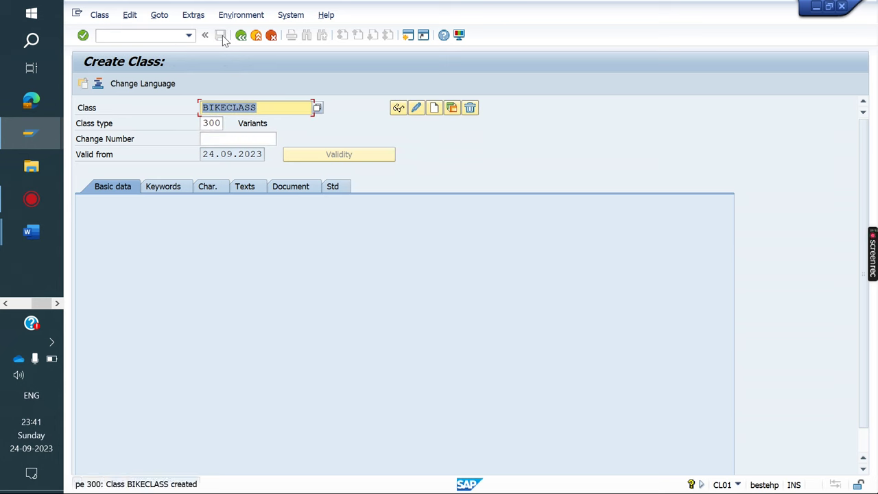
- Open the characteristics maintenance transaction CT04
left_click(133, 36)
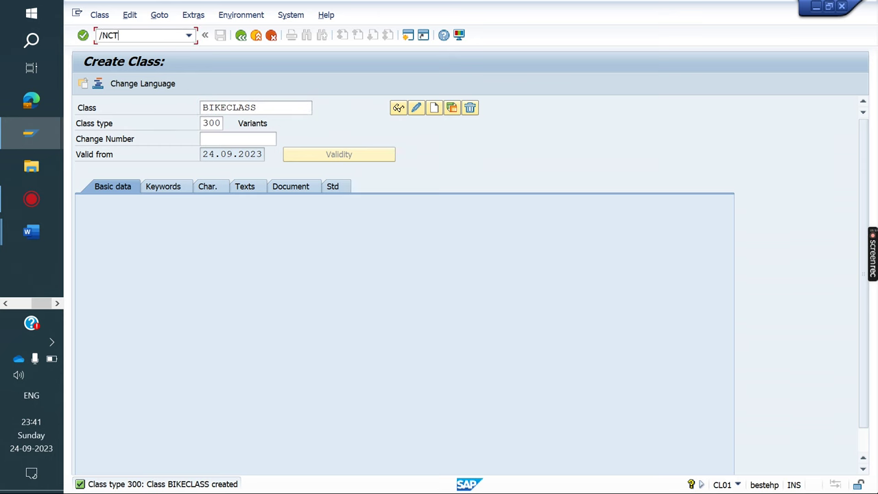
type("/NCT04")
key("Return")
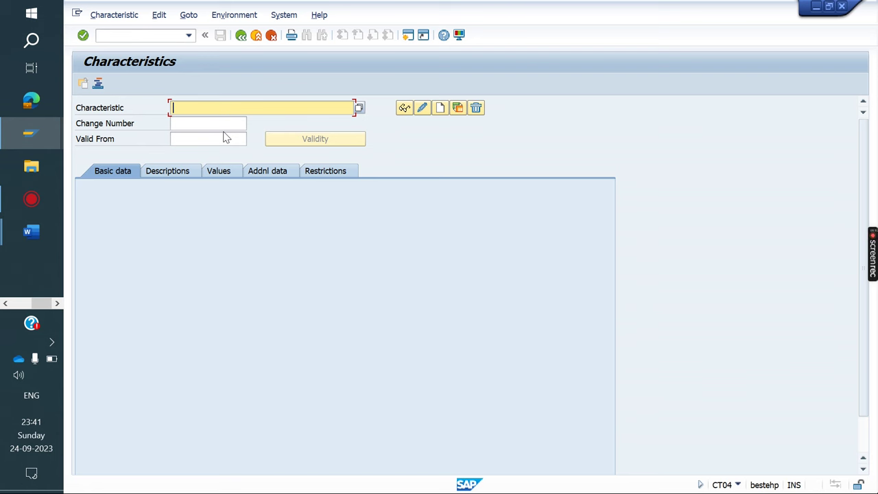
- Enter BIKE_COLOR as the characteristic name and agree to create it as a new characteristic
type("C")
key("BackSpace")
key("BackSpace")
key("BackSpace")
key("BackSpace")
key("BackSpace")
key("BackSpace")
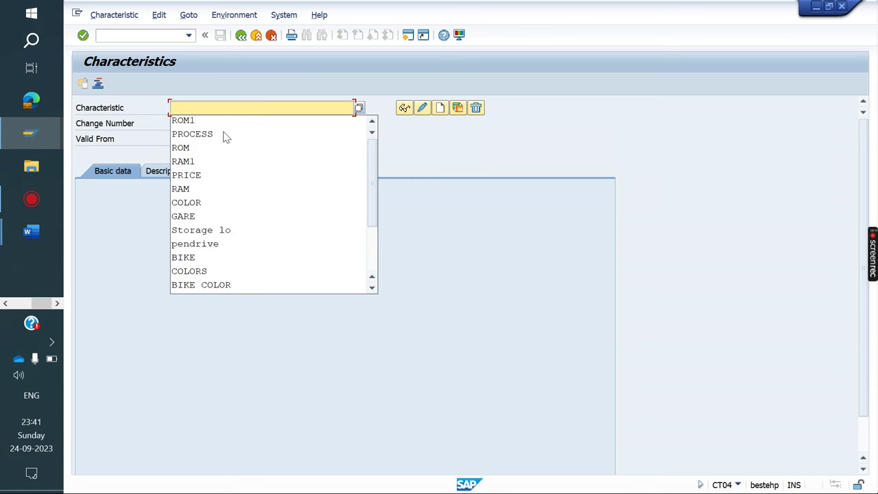
type("BIKE_COLOR")
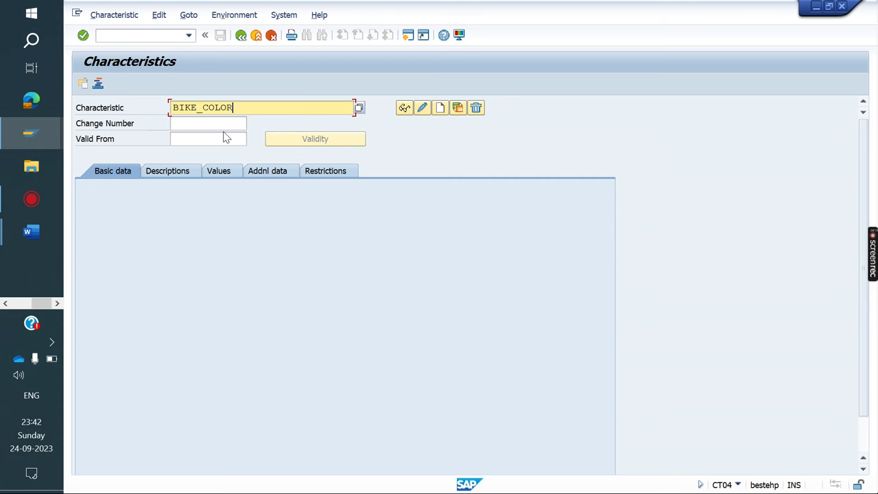
key("Return")
left_click(219, 317)
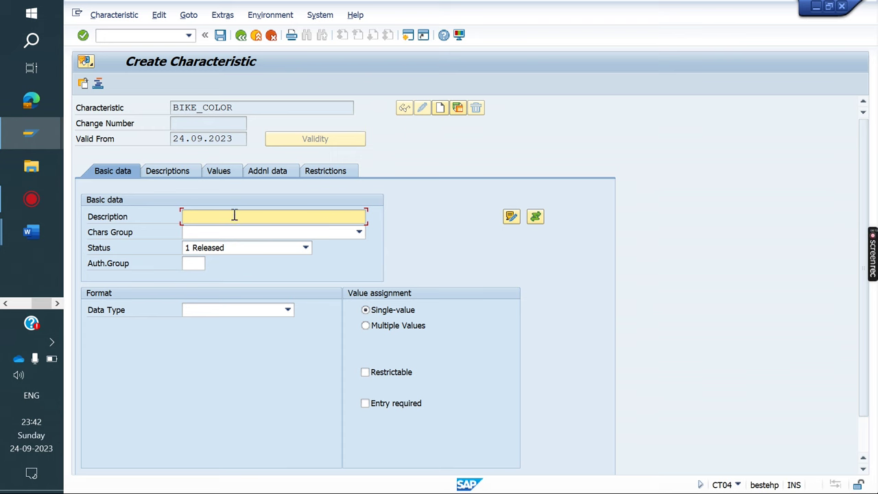
- Enter BIKE_COLOR as the characteristic's description
left_click(236, 108)
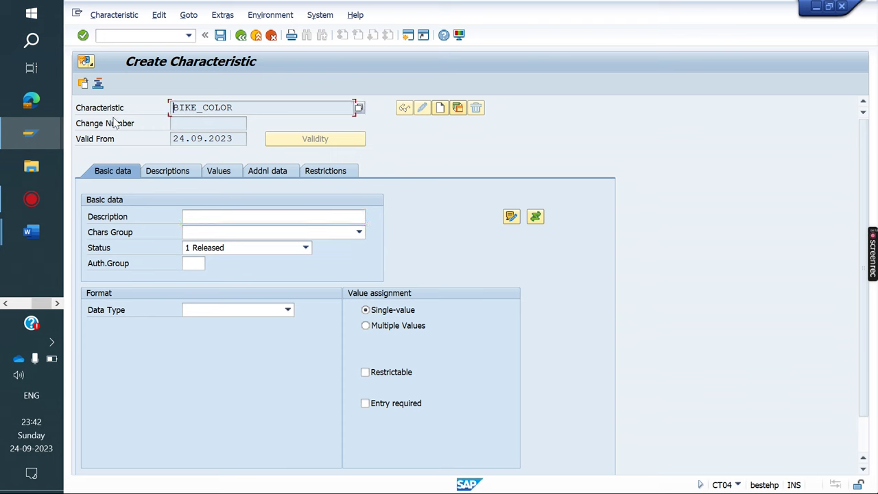
left_click(243, 216)
type("BIKE_COLOR")
double_click(242, 216)
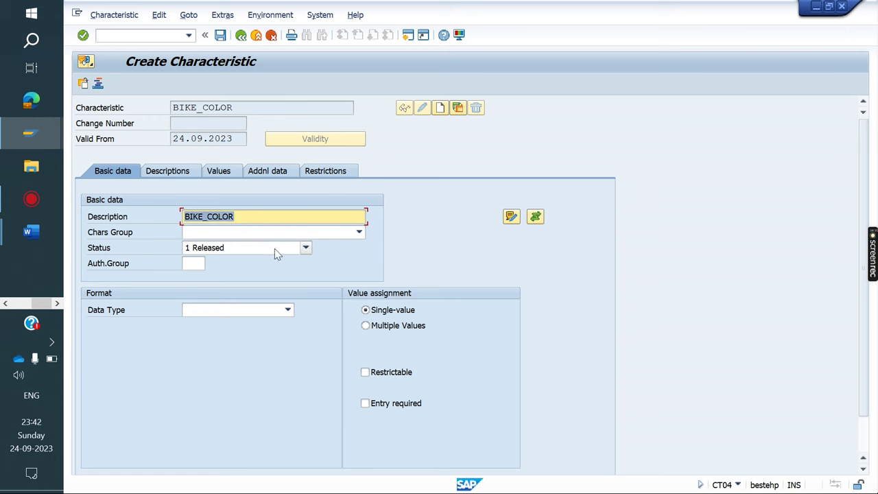
- Set the characteristic's format to CHAR Character Format with 10 characters and make its entry required
left_click(281, 311)
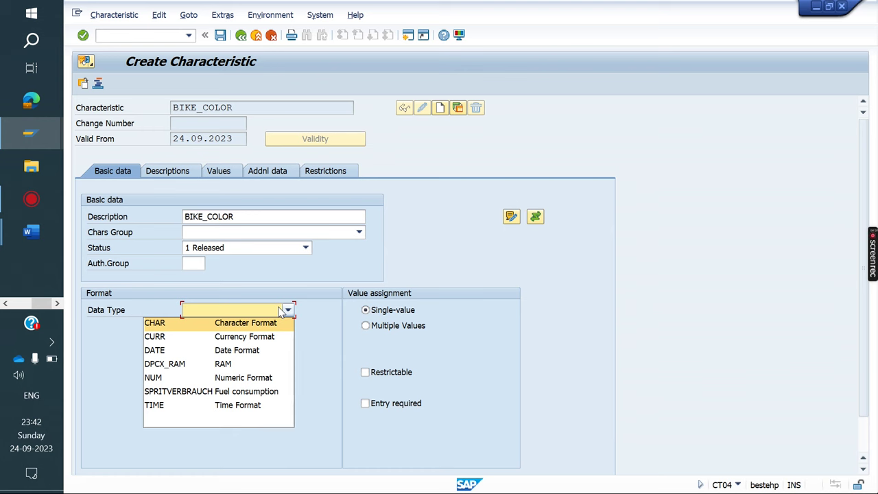
left_click(236, 326)
key("Down")
key("Return")
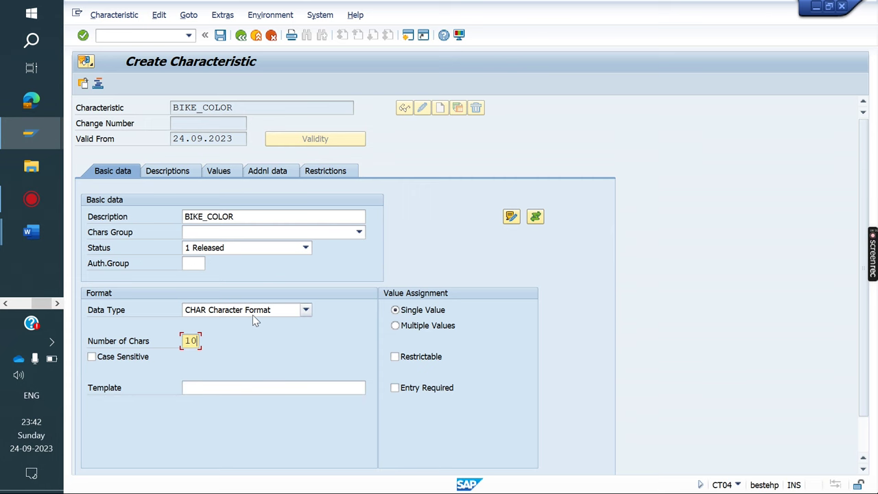
left_click(253, 314)
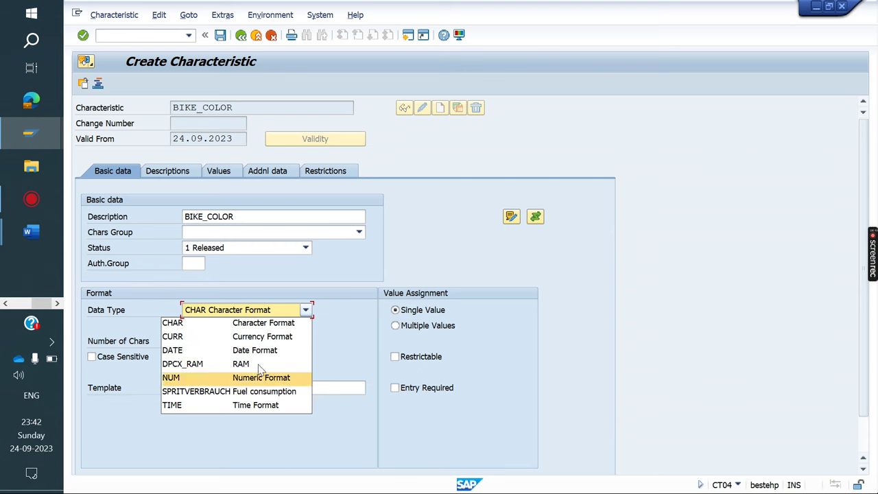
left_click(233, 325)
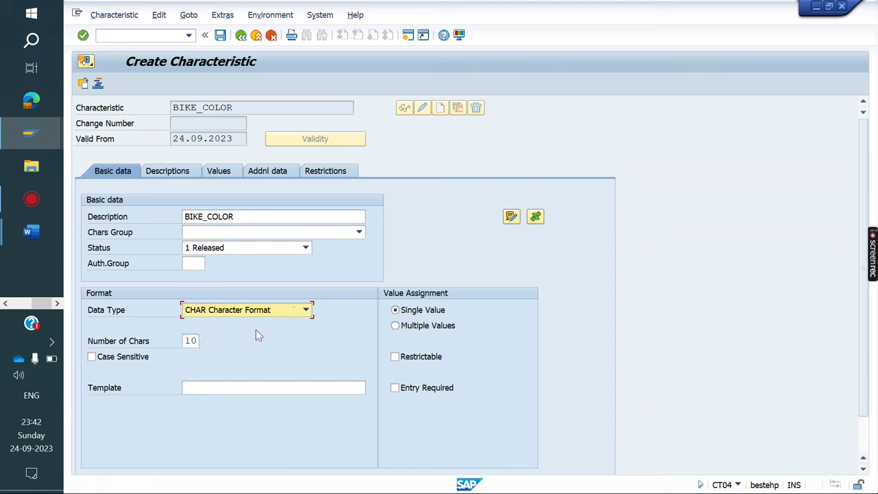
key("Tab")
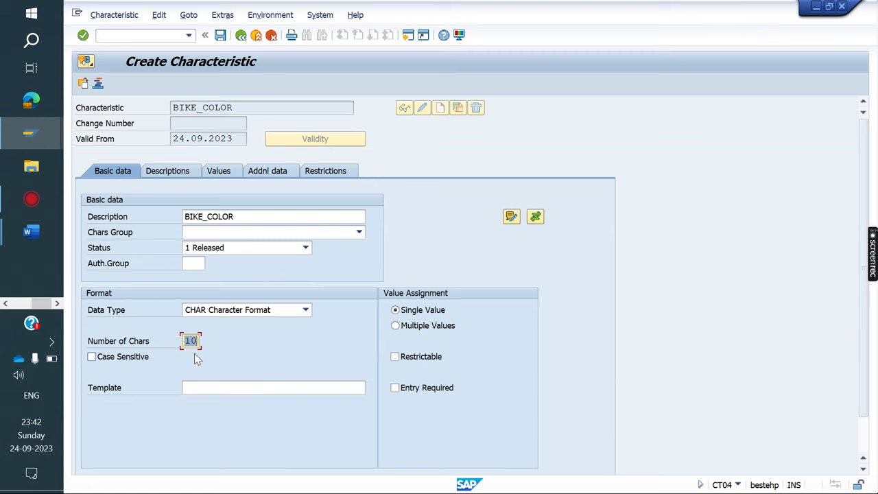
left_click(396, 389)
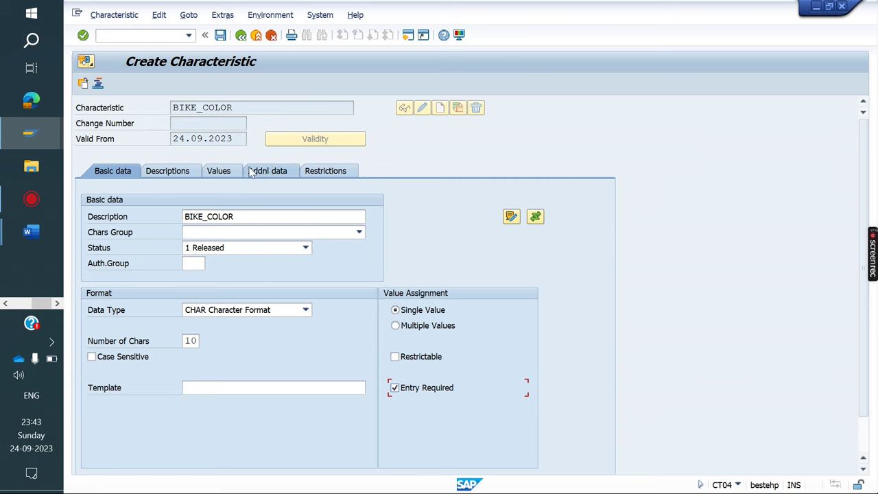
- Enter RED, WHITE and YELLOW as the allowed values of the BIKE_COLOR characteristic
left_click(220, 172)
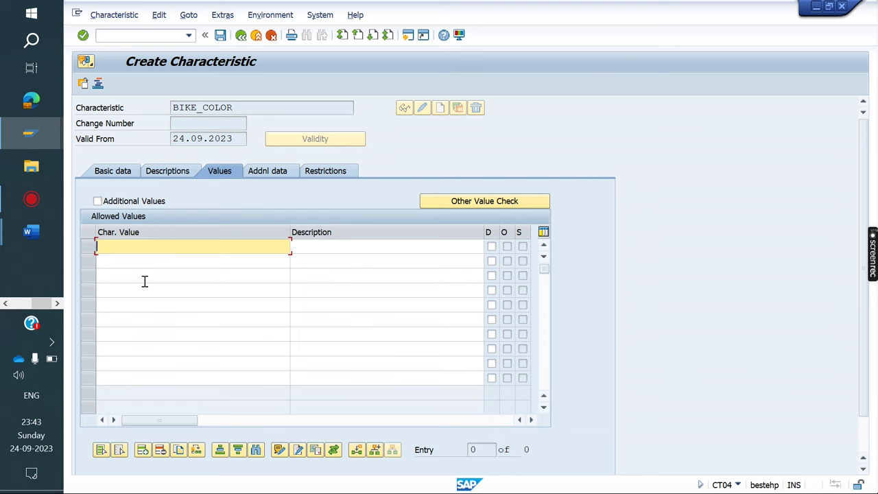
type("RED")
key("Return")
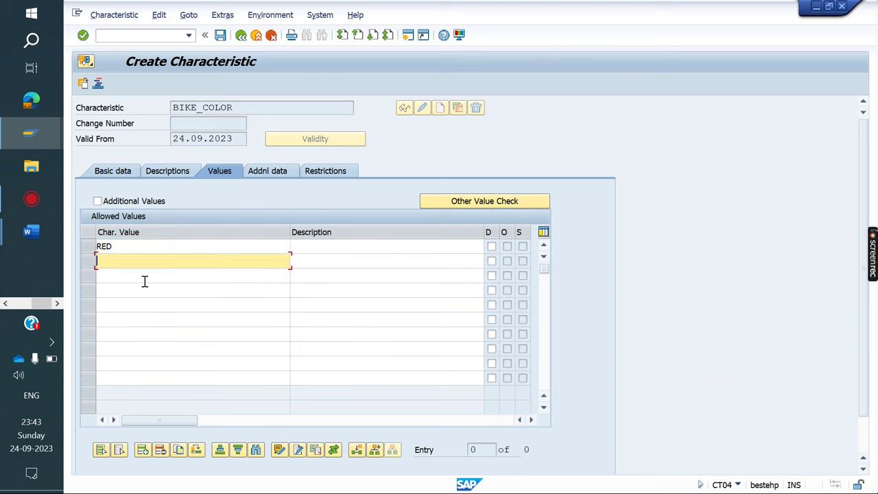
type("WHITE")
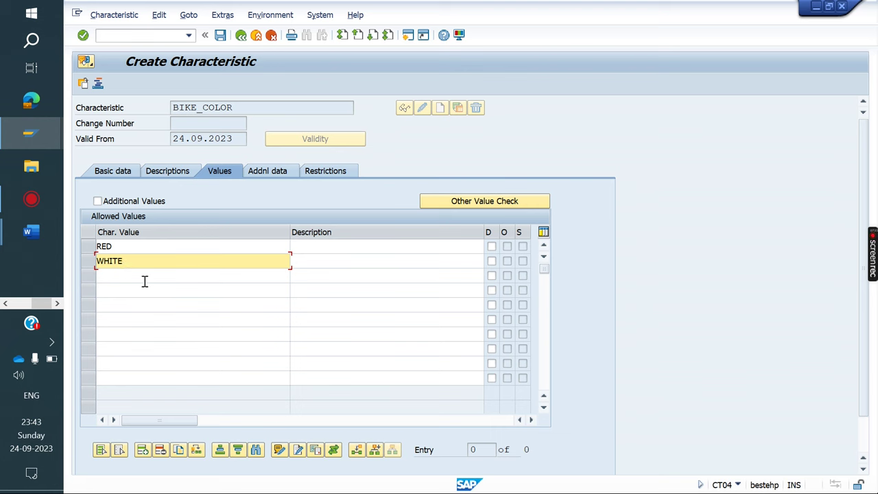
key("Return")
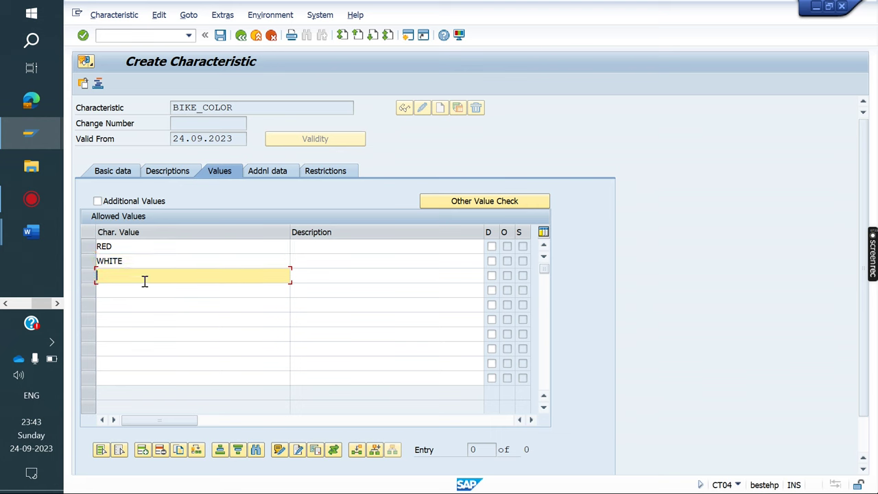
type("YELLOW")
- Give the characteristic value RED the description RED COLOR
left_click(322, 247)
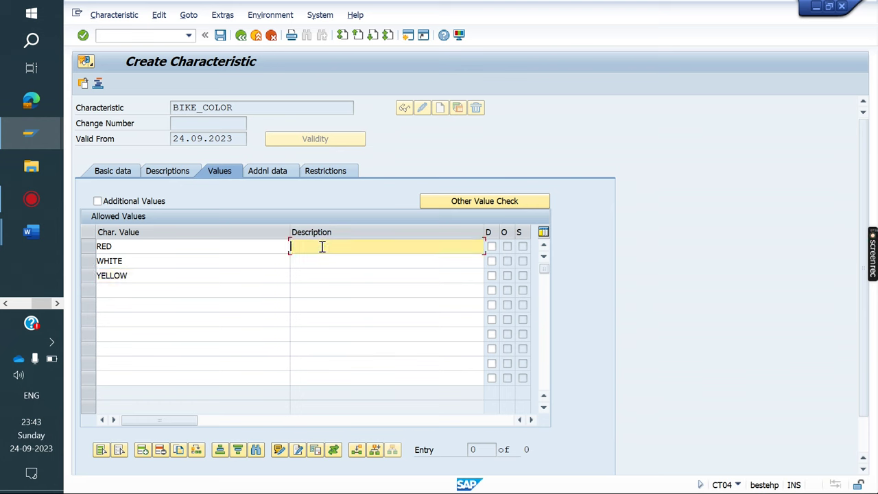
type("RED")
key("Down")
key("Return")
key("Down")
key("Down")
key("Up")
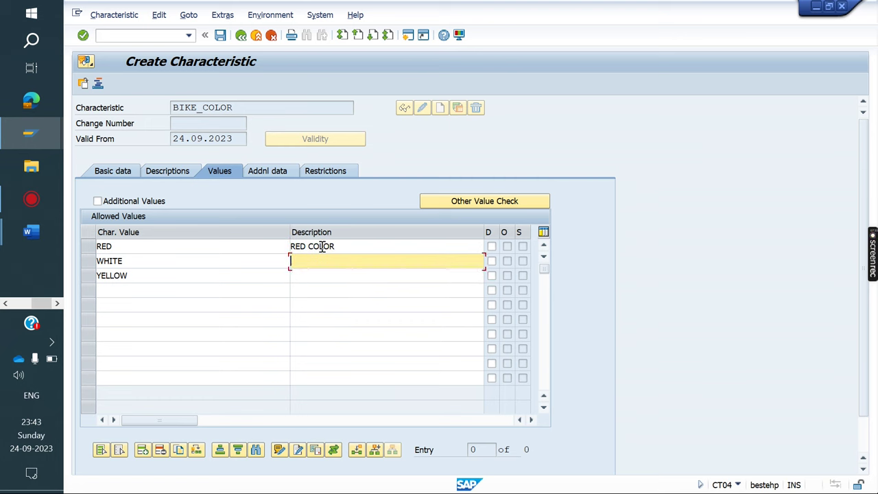
- Give the characteristic value WHITE the description WHITE COLOR
key("BackSpace")
key("Down")
key("Down")
key("Down")
key("Down")
key("Down")
key("Down")
key("Down")
key("Down")
key("Down")
key("Down")
key("Down")
key("Down")
key("Down")
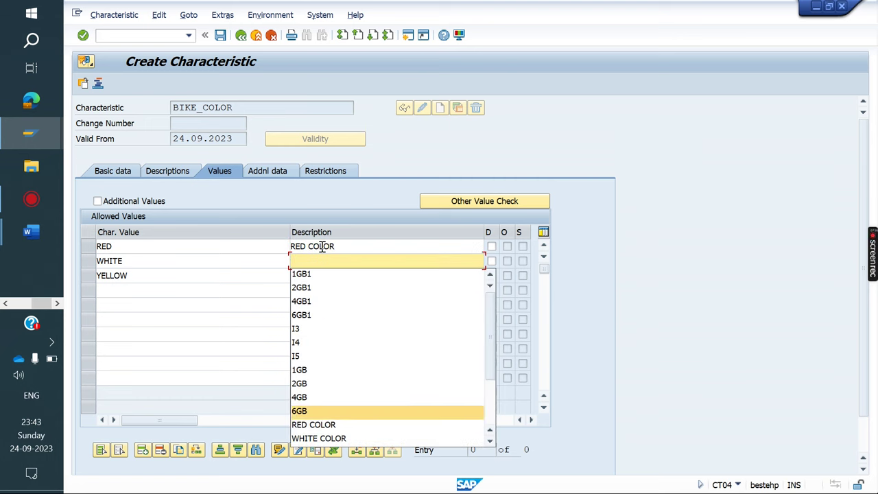
key("Return")
- Give the characteristic value YELLOW the description YELLOW and confirm the value list
key("Down")
type("Y")
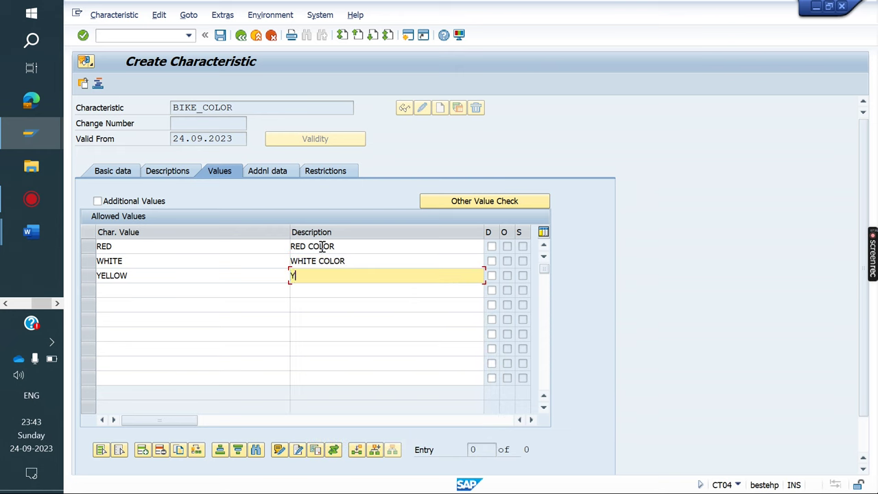
type("ELLOW")
key("Return")
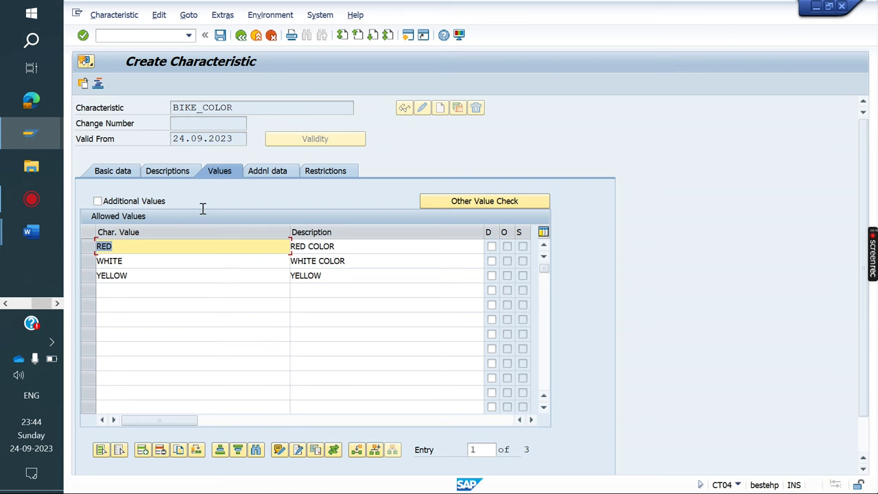
- Save the BIKE_COLOR characteristic and start creating a new characteristic named BIKE_CC
left_click(220, 35)
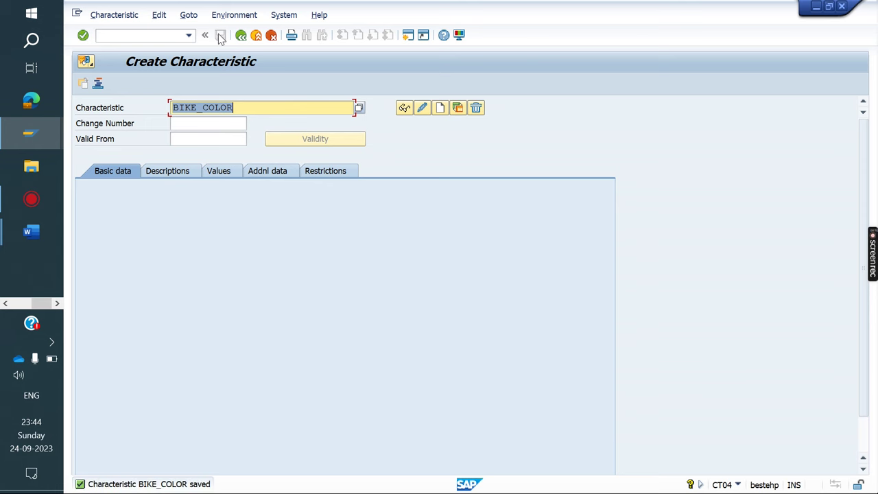
left_click(251, 111)
key("BackSpace")
key("BackSpace")
key("BackSpace")
key("BackSpace")
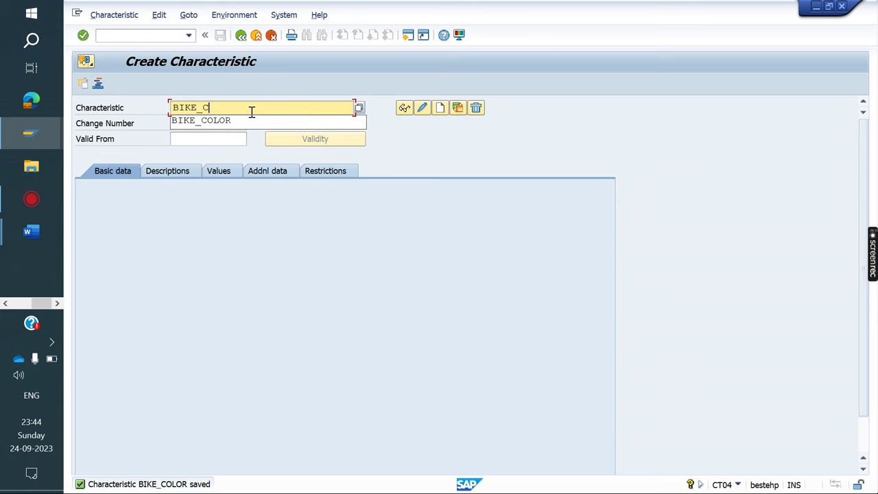
type("C")
key("Return")
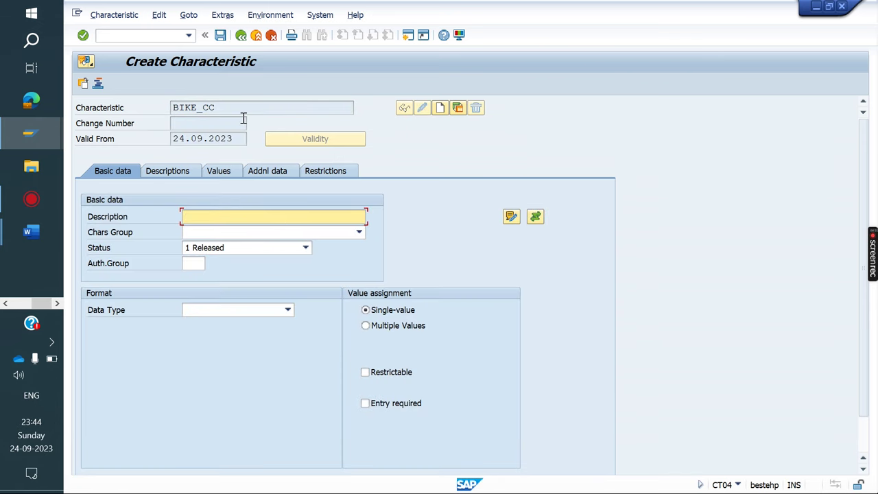
- Copy the characteristic name BIKE_CC and use it as the description
left_click_drag(229, 107, 100, 130)
key("ctrl+c")
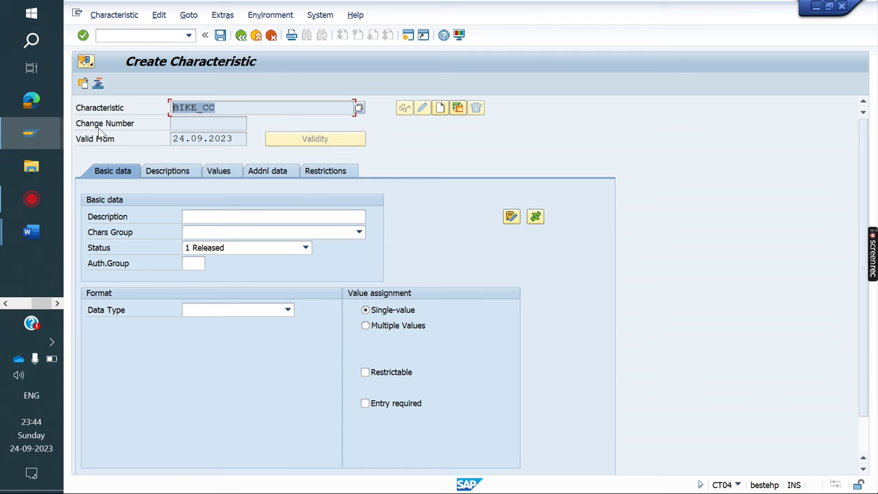
left_click(245, 216)
key("ctrl+v")
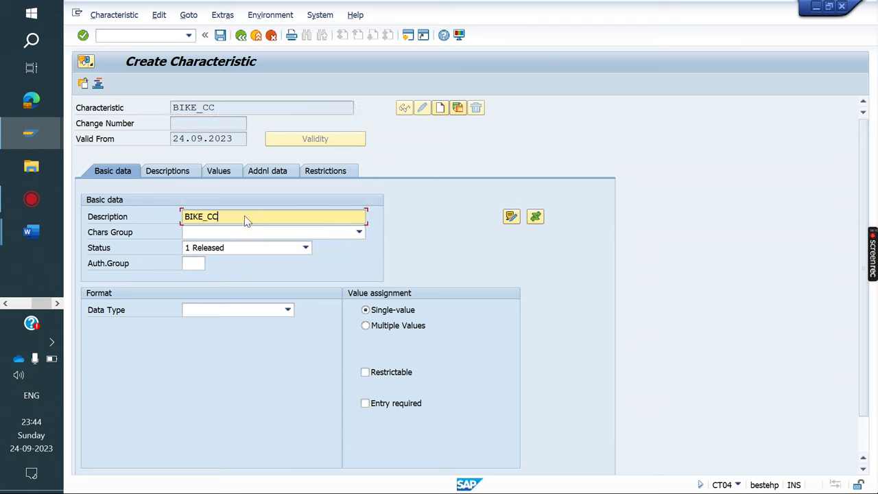
key("shift+Home")
- Set the BIKE_CC data type to CHAR Character Format with 20 characters
left_click(286, 310)
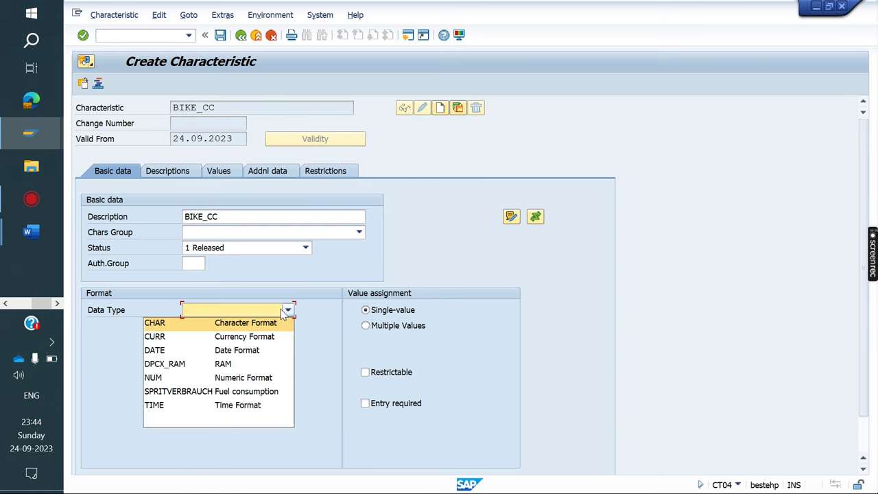
left_click(247, 321)
type("20")
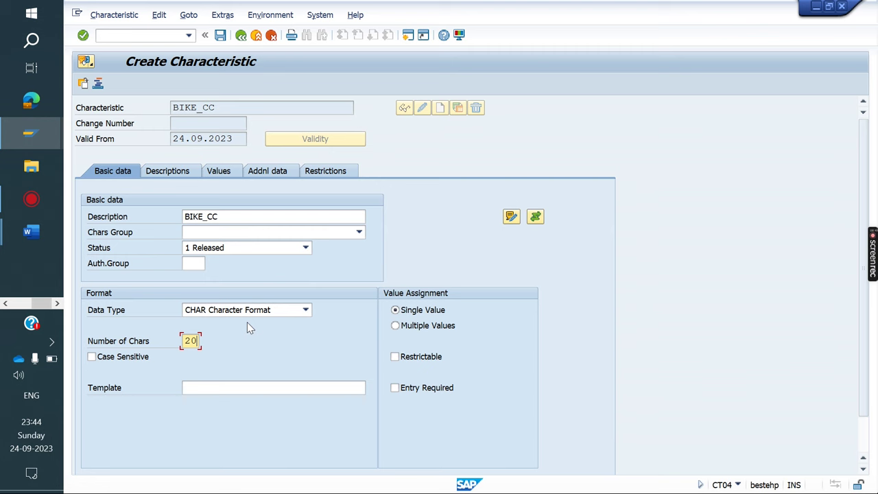
key("Return")
left_click(418, 390)
left_click(414, 392)
- Enter 100CC, 150CC and 200CC as the allowed values of the BIKE_CC characteristic
left_click(221, 172)
left_click(133, 247)
type("100CC")
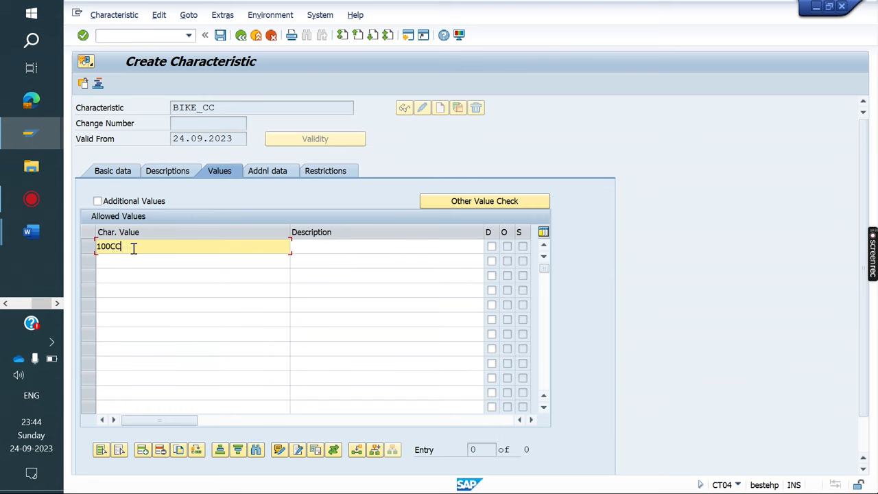
key("Down")
type("150CC")
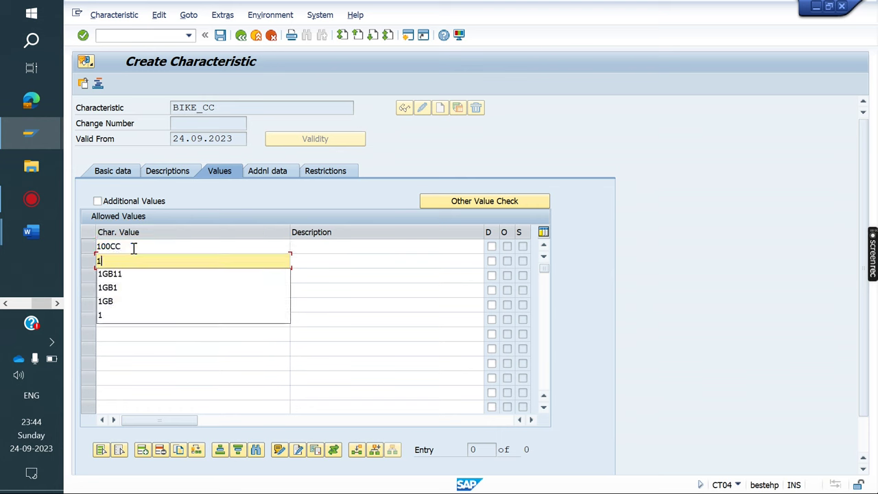
key("Down")
type("200CC")
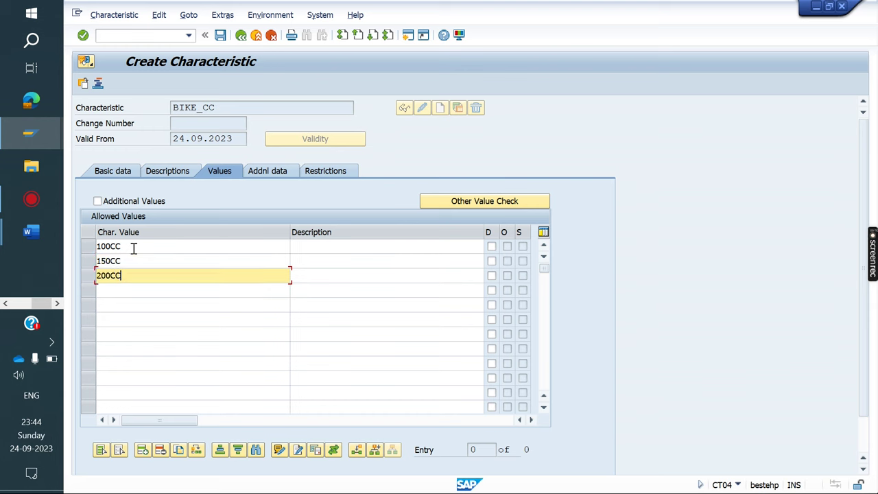
- Give the values 100CC, 150CC and 200CC matching descriptions 100CC, 150CC and 200CC and confirm the value list
left_click(316, 245)
type("110CC")
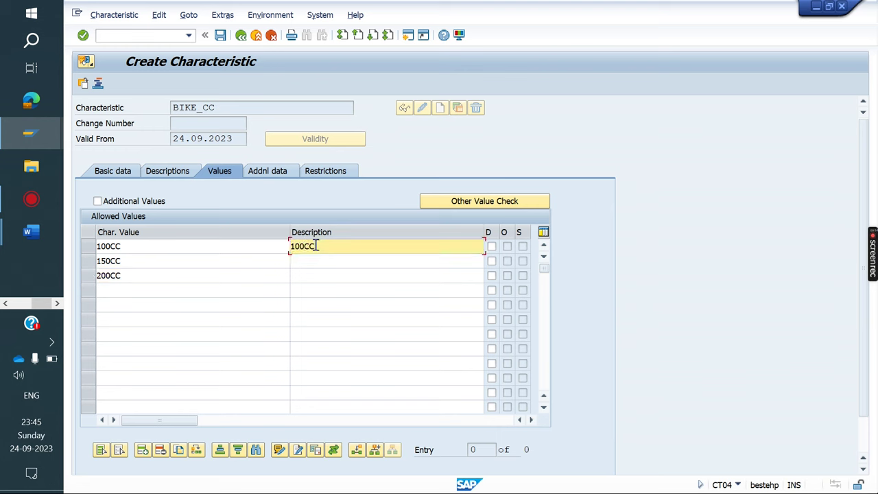
key("Down")
type("1")
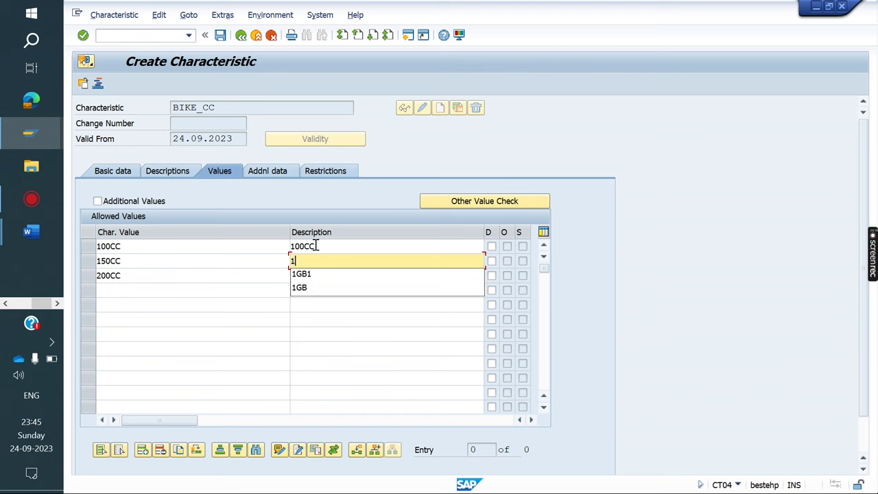
type("50CC")
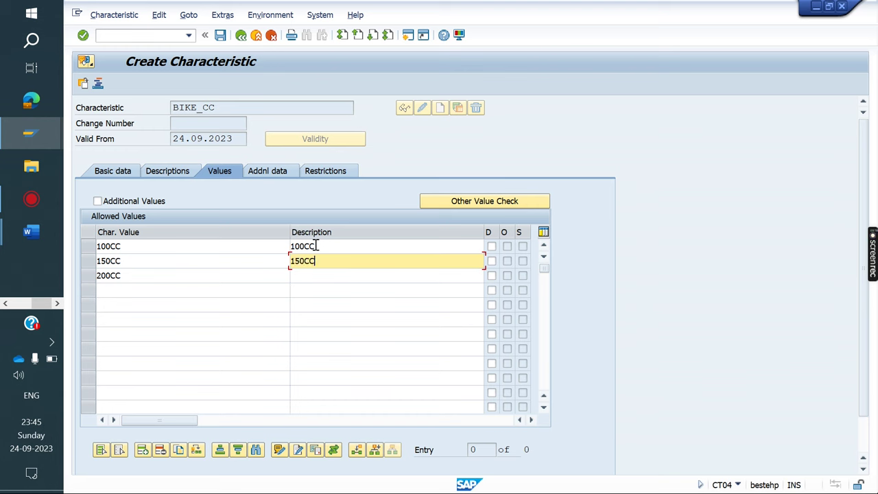
key("Down")
type("200CC")
key("Return")
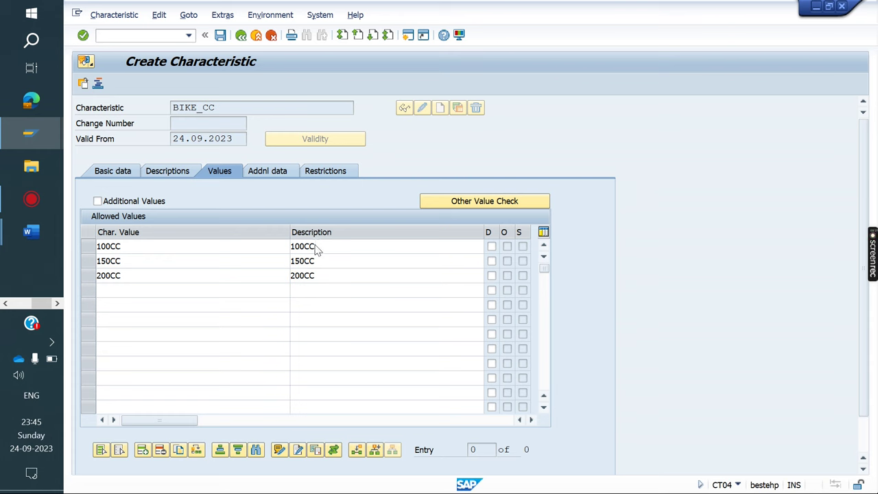
- Save the BIKE_CC characteristic and begin the name of the next characteristic with BIKE_D
left_click(220, 35)
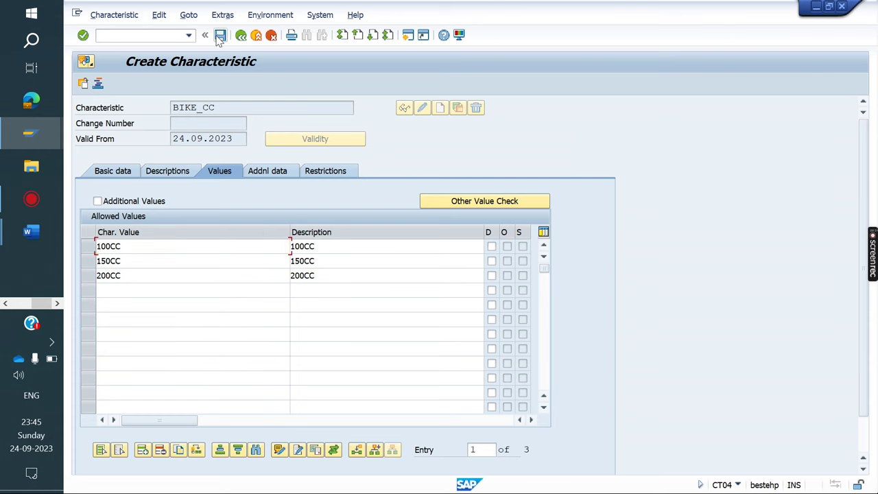
left_click(237, 109)
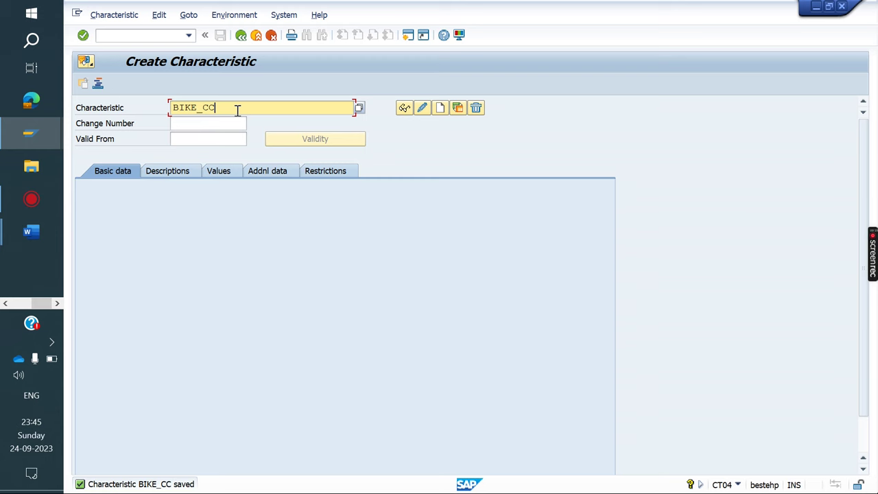
key("BackSpace")
key("BackSpace")
type("D")
- Switch to the Variant configuration document in Word, copy the text Disc brake and return to the SAP characteristic screen
left_click(23, 242)
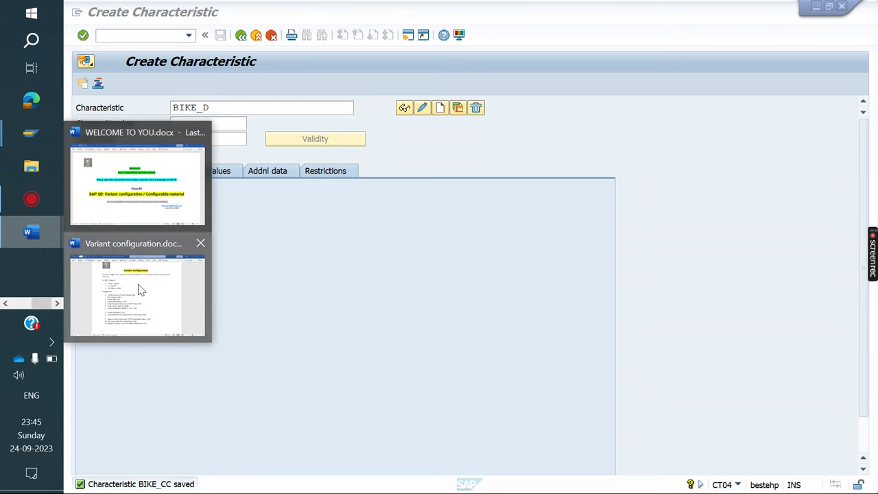
left_click(139, 288)
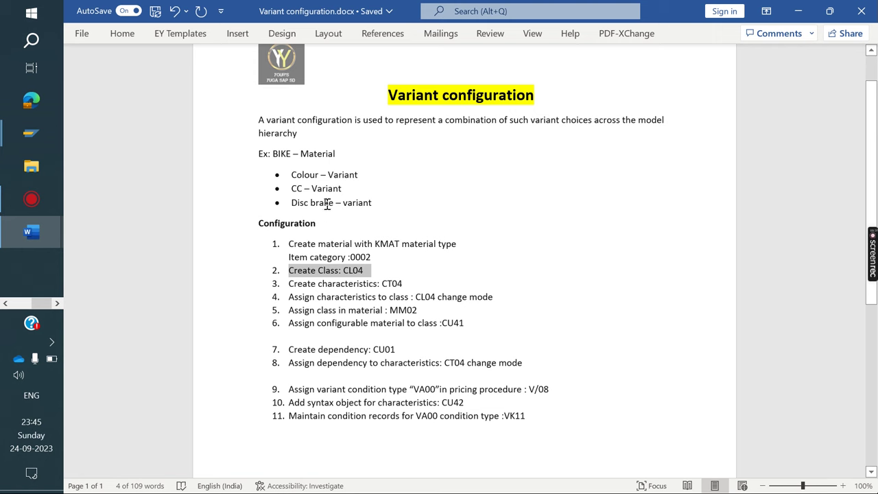
left_click_drag(334, 204, 296, 210)
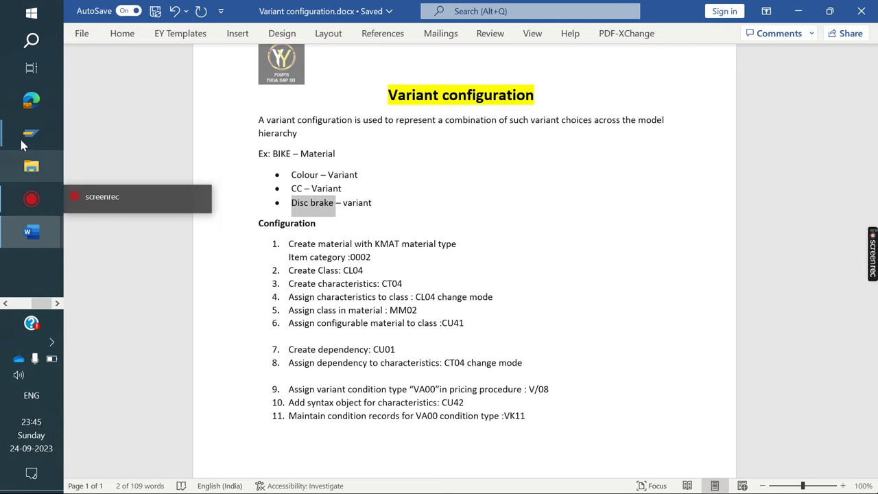
mouse_move(31, 134)
left_click(132, 182)
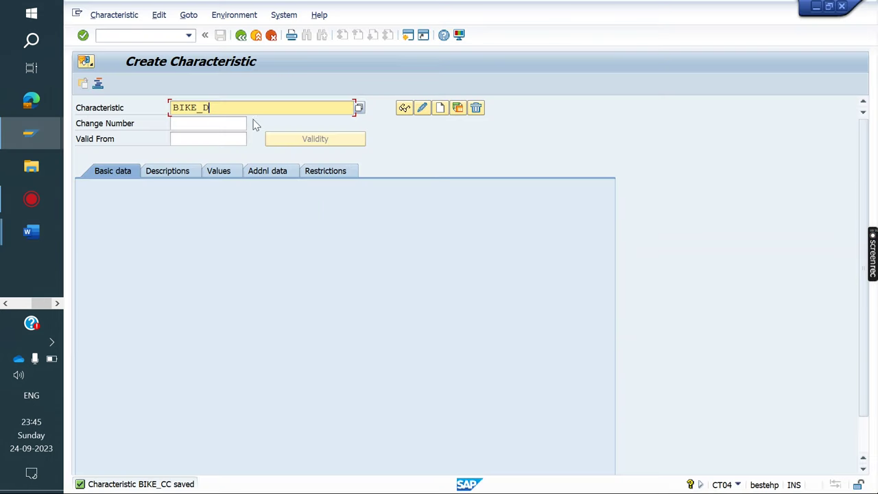
- Name the new characteristic BIKE_DISC, based on the copied disc brake text, and start creating it
key("BackSpace")
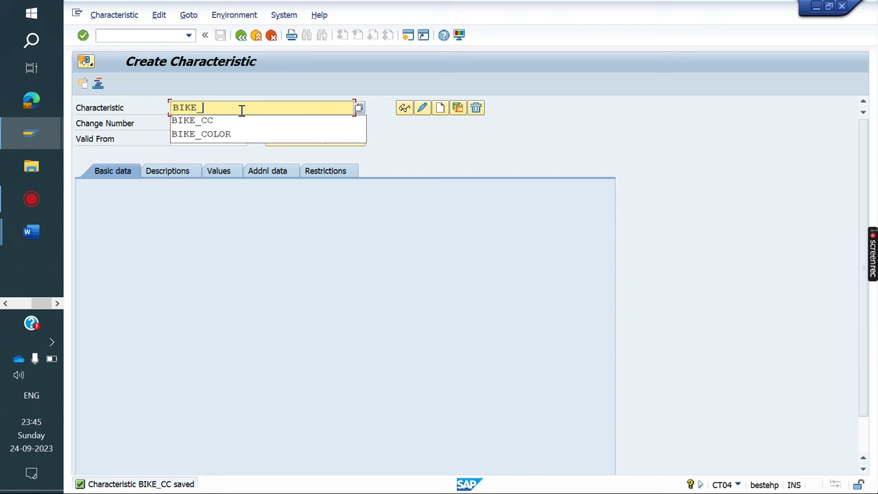
type("• Disc brake")
left_click(216, 107)
key("BackSpace")
key("BackSpace")
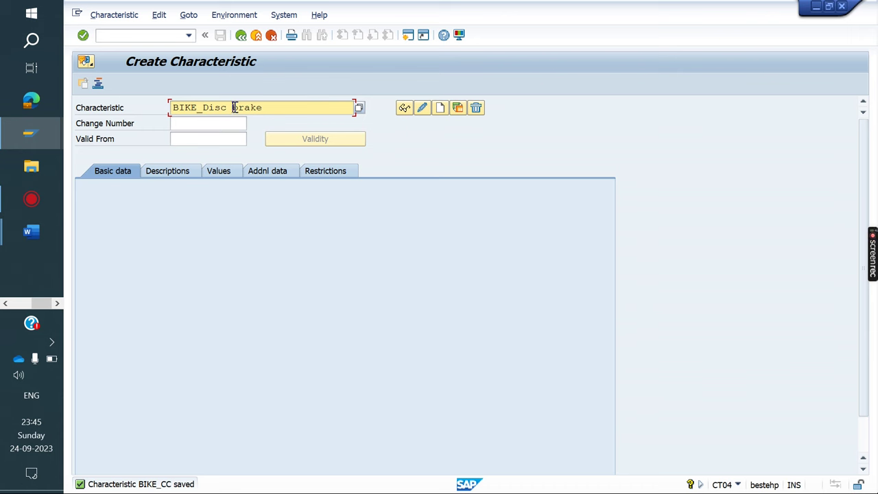
left_click(282, 110)
key("BackSpace")
key("BackSpace")
key("BackSpace")
key("BackSpace")
key("BackSpace")
key("Return")
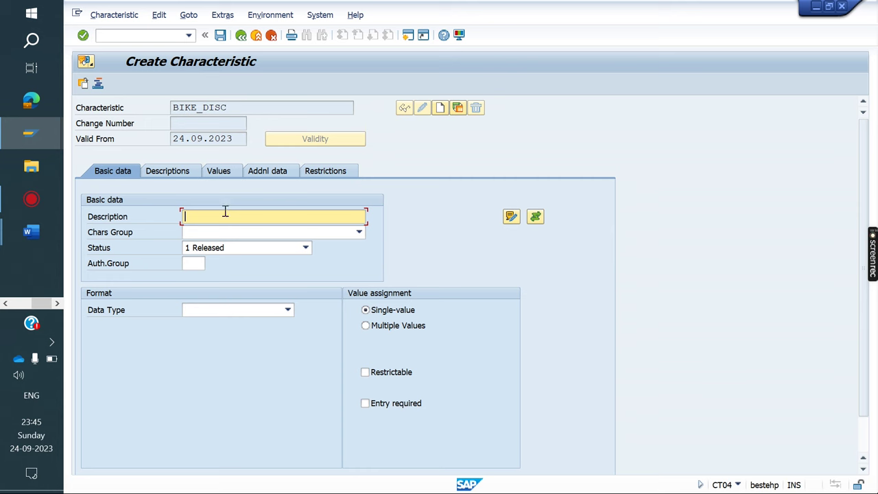
- Give the BIKE_DISC characteristic the description BIKE_Disc brake, removing the pasted bullet character
type("BIKE")
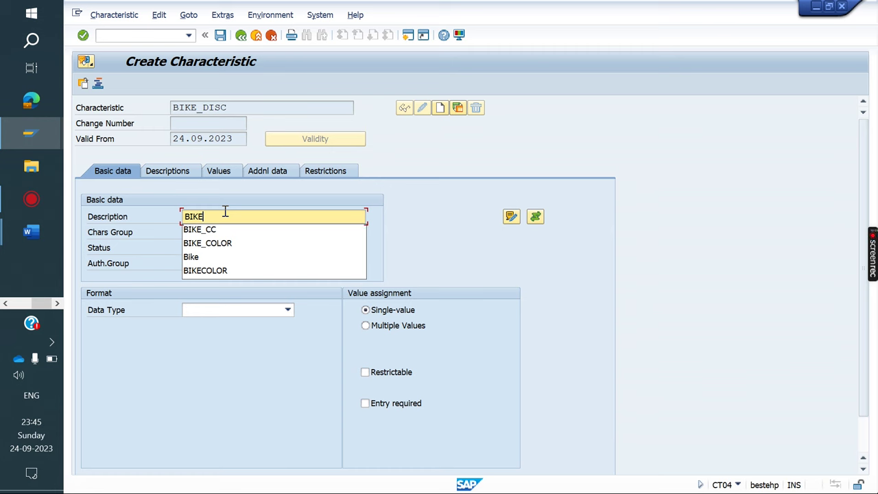
type("_")
type("• Disc brake")
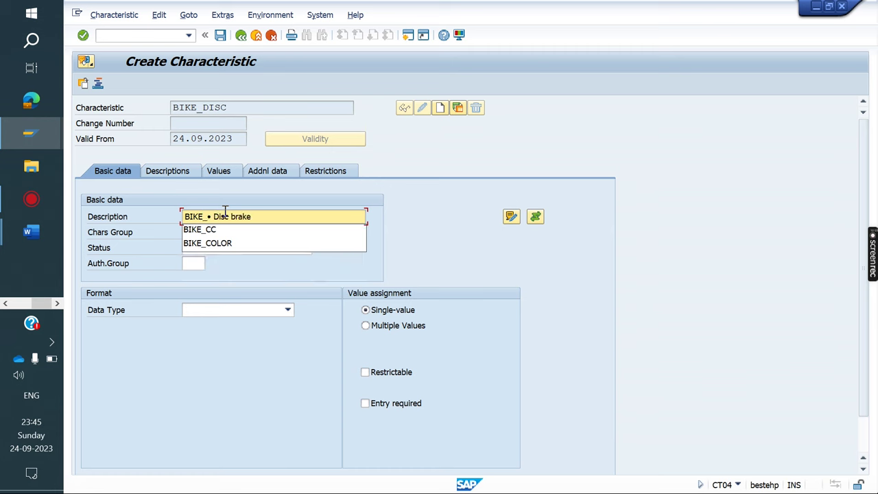
left_click(215, 217)
key("BackSpace")
key("BackSpace")
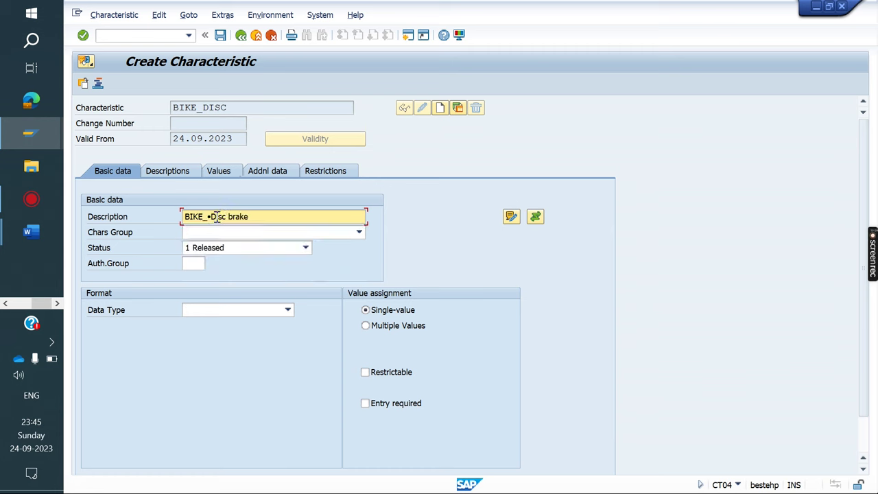
key("ctrl+a")
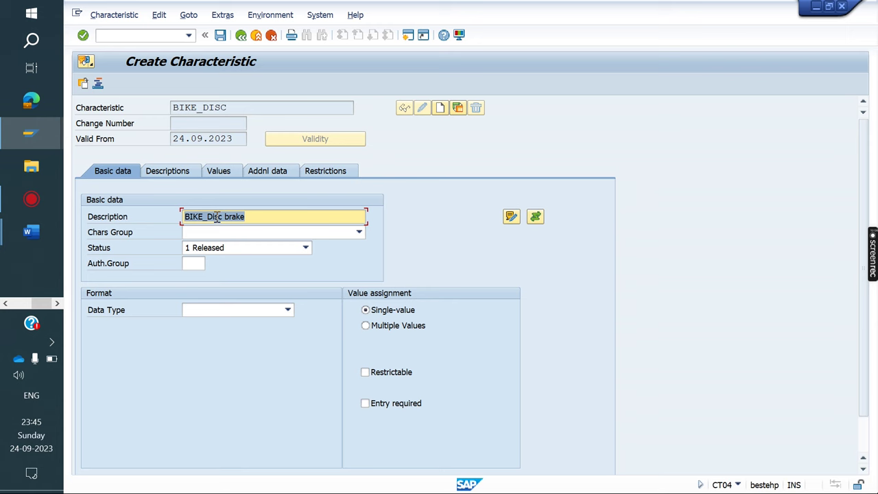
- Set the BIKE_DISC data type to CHAR Character Format with 20 characters and open its allowed values
left_click(271, 314)
left_click(218, 327)
left_click(192, 341)
type("20")
double_click(193, 345)
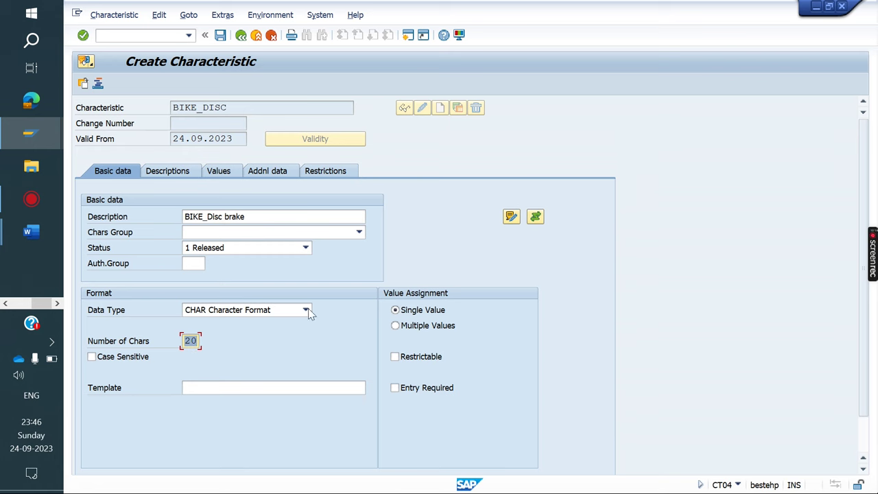
left_click(228, 174)
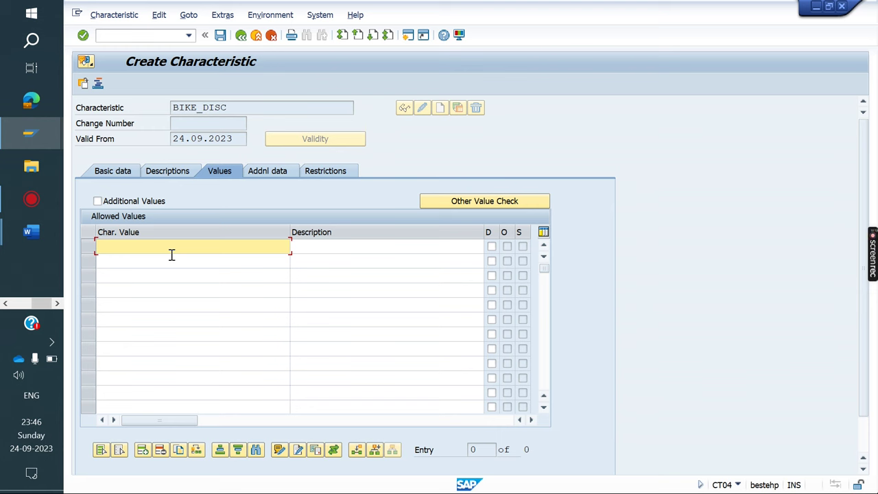
type("FR")
type("ONT")
key("BackSpace")
key("BackSpace")
key("BackSpace")
key("BackSpace")
key("BackSpace")
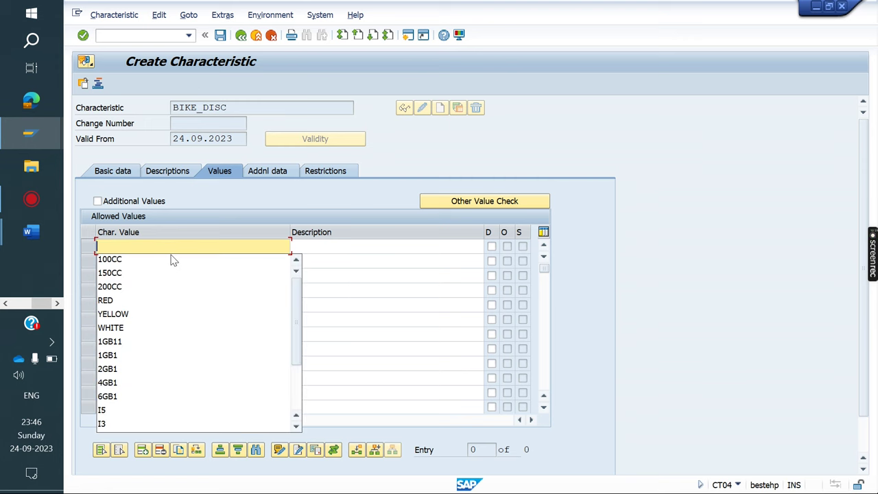
- Enter Single and multi as the allowed values of the BIKE_DISC characteristic
type("Sig")
key("BackSpace")
type("ngle")
key("Down")
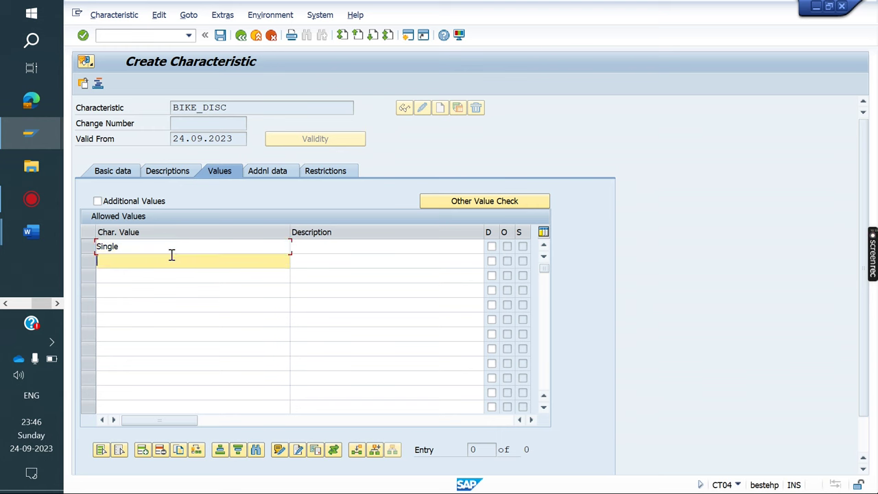
type("multi")
- Give the Single value of the BIKE_DISC characteristic the description SINGLE
left_click(320, 246)
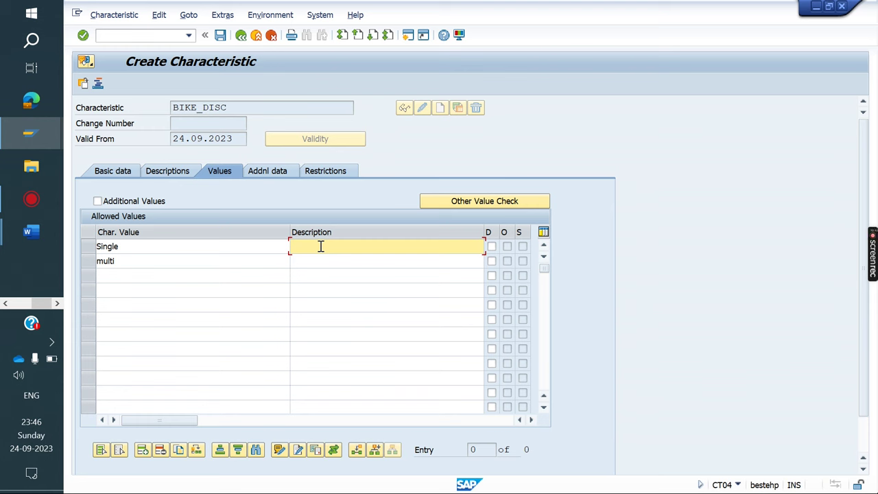
type("si")
key("Down")
key("BackSpace")
key("BackSpace")
key("BackSpace")
key("BackSpace")
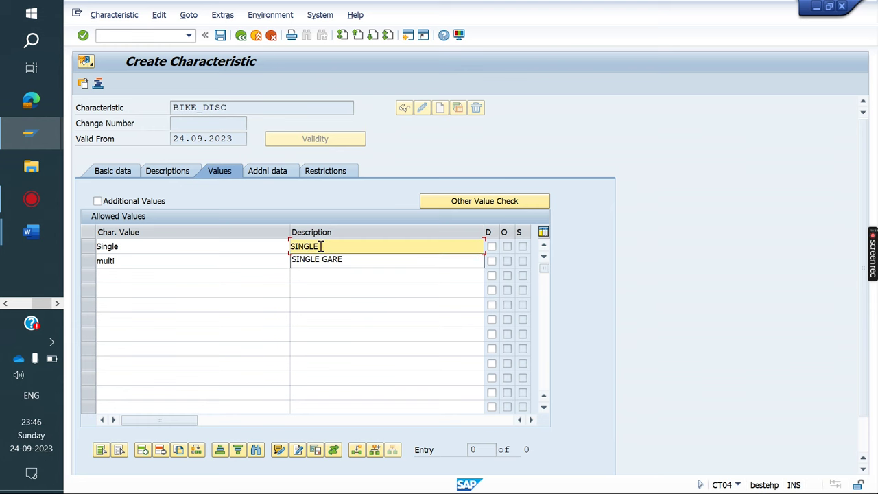
type("W")
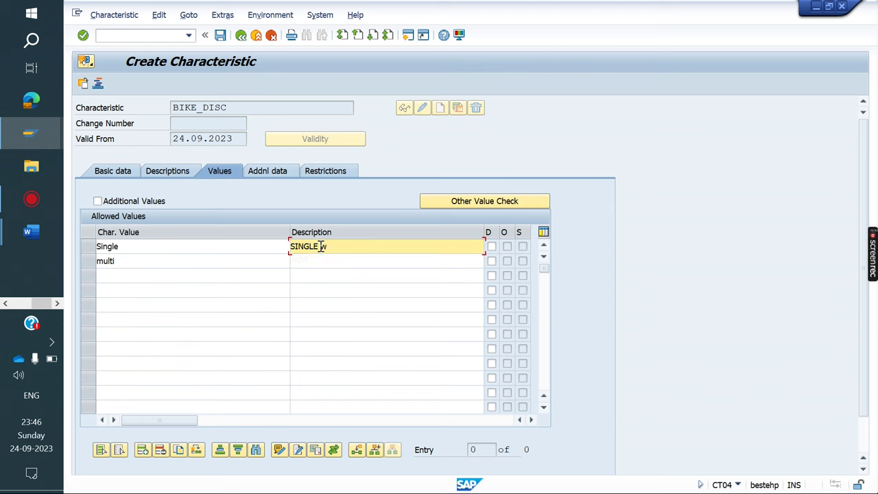
key("BackSpace")
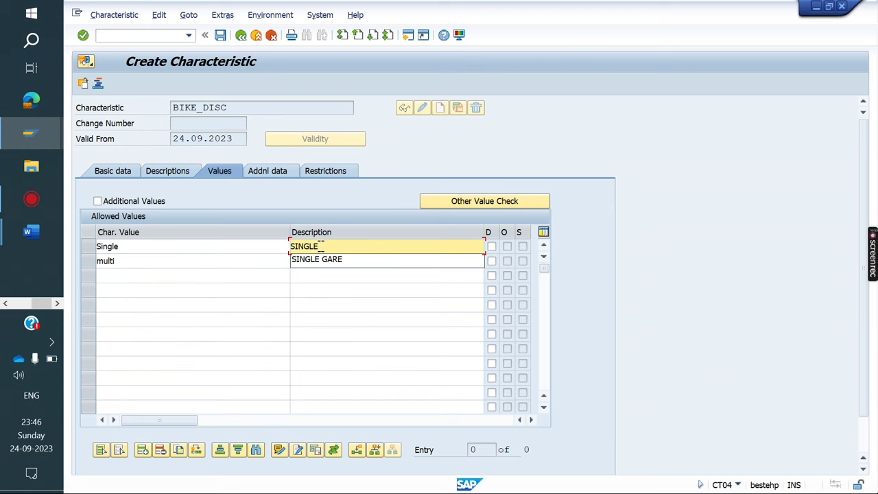
- Give the multi value the description MULTI and save the BIKE_DISC characteristic
left_click(320, 262)
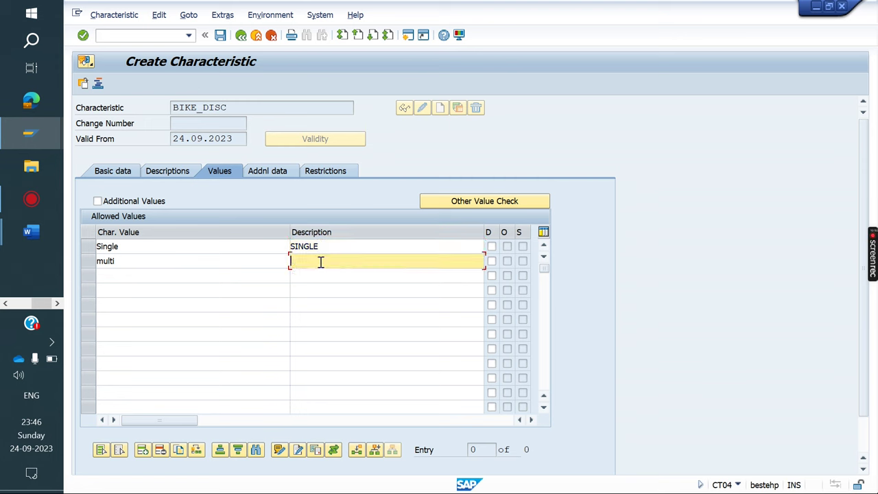
left_click(320, 262)
key("Down")
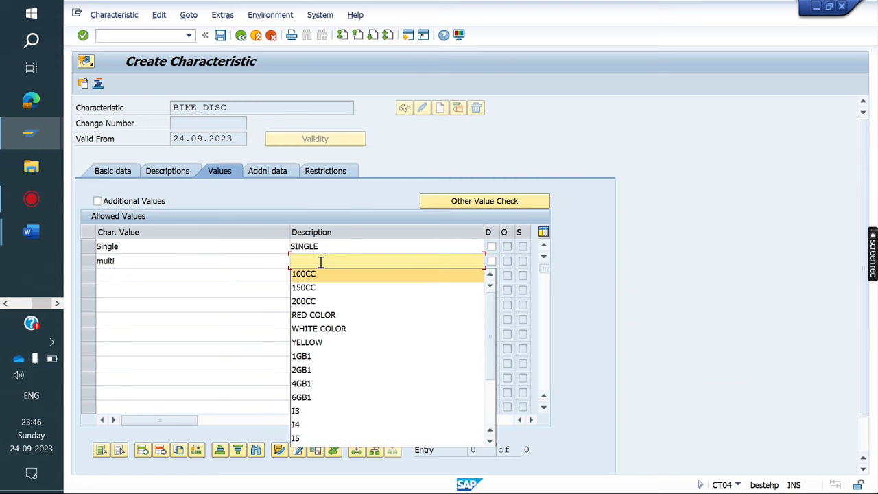
type("mul")
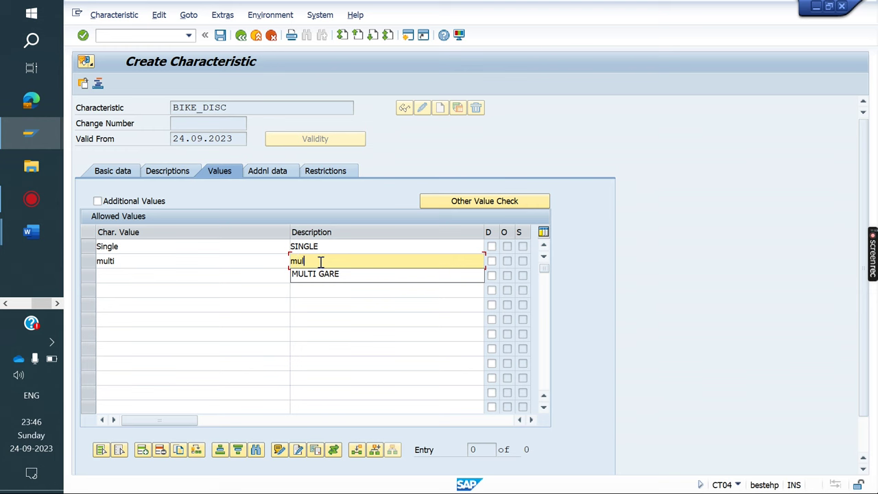
key("Down")
key("Return")
key("BackSpace")
key("BackSpace")
key("BackSpace")
key("BackSpace")
key("Return")
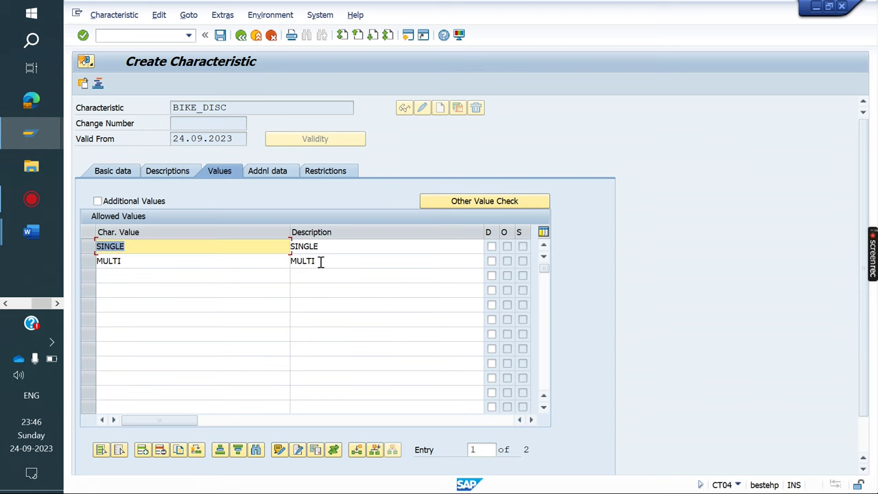
left_click(221, 36)
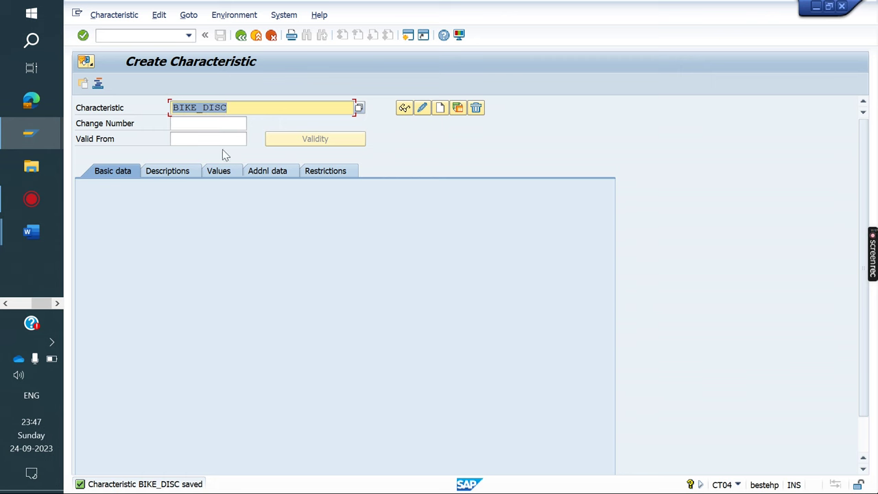
- Highlight the instruction for assigning characteristics to the class in the Variant configuration Word document and return to SAP
left_click(31, 232)
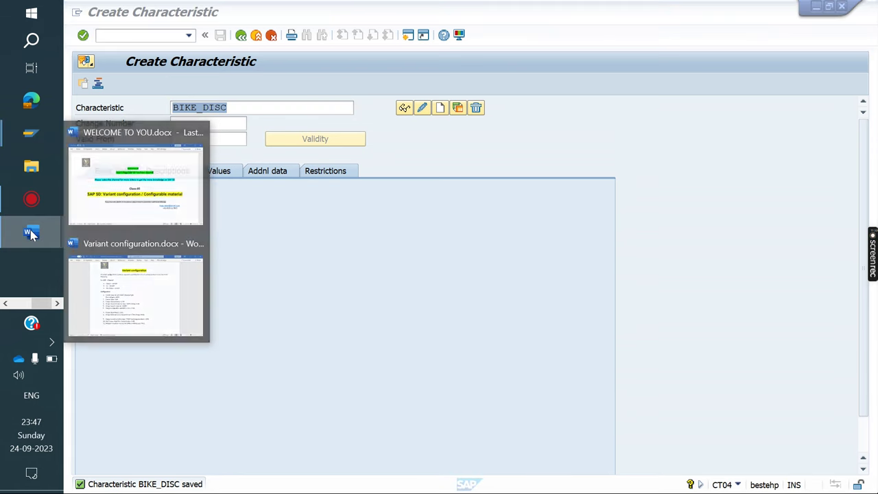
left_click(127, 280)
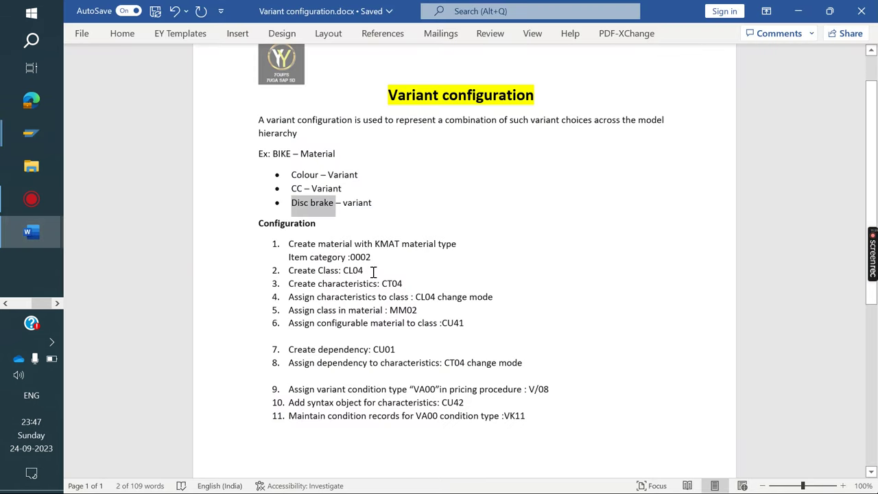
left_click_drag(330, 277, 290, 278)
left_click_drag(402, 284, 299, 291)
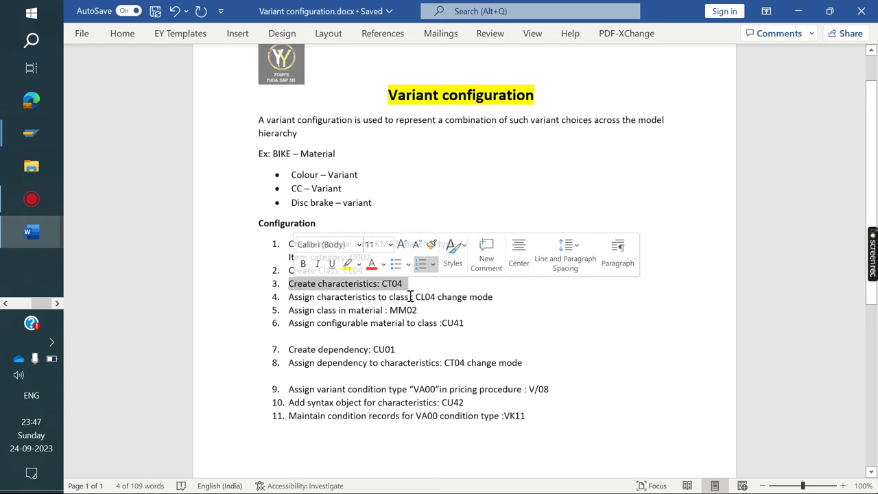
left_click_drag(496, 297, 291, 297)
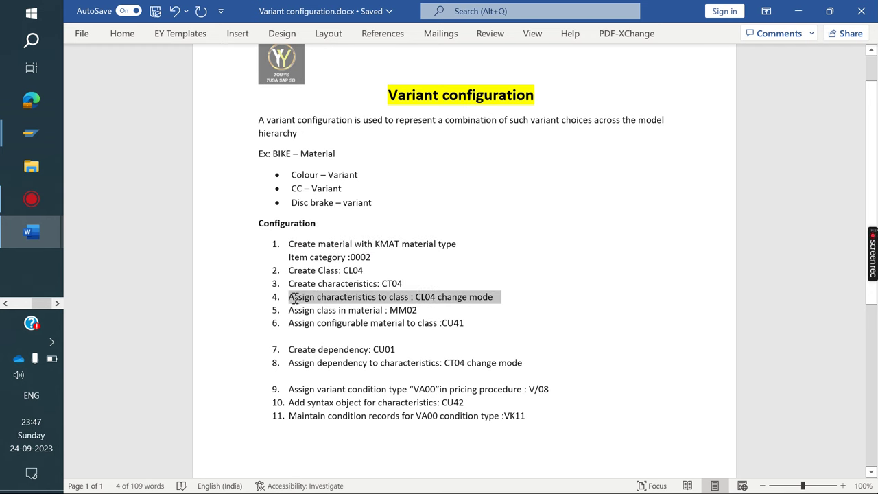
mouse_move(31, 133)
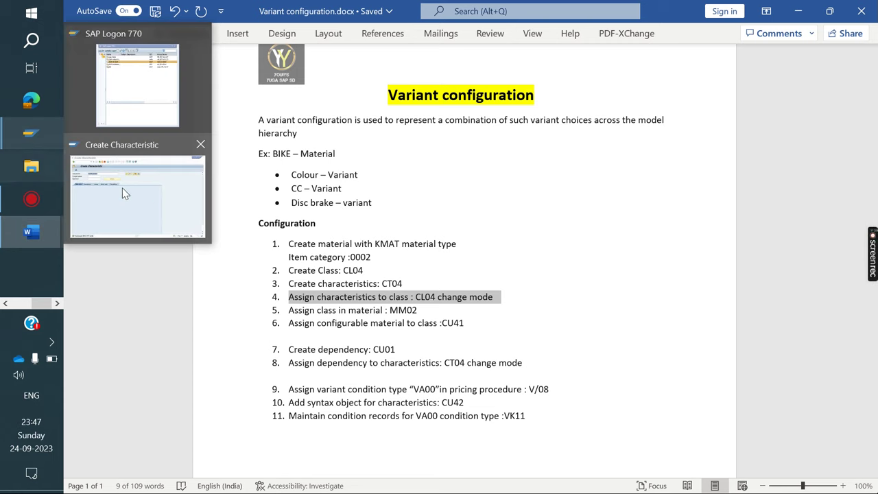
left_click(123, 189)
left_click(133, 35)
type("/")
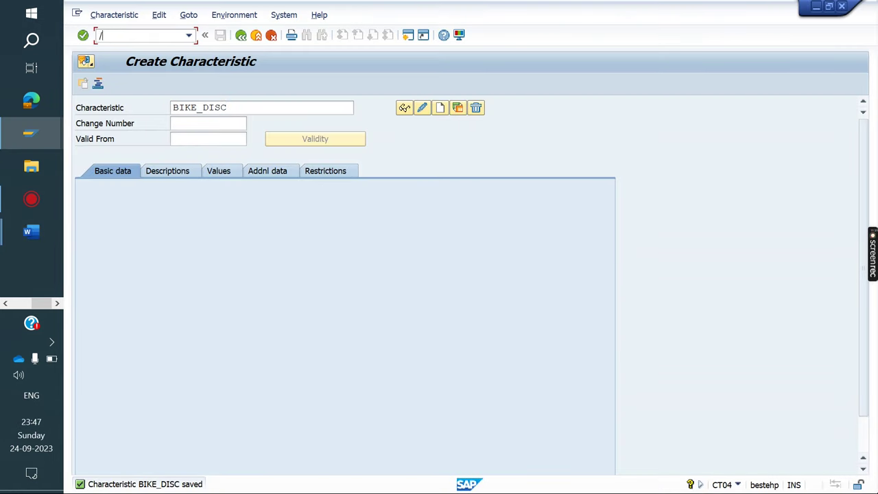
type("nvl04")
key("Return")
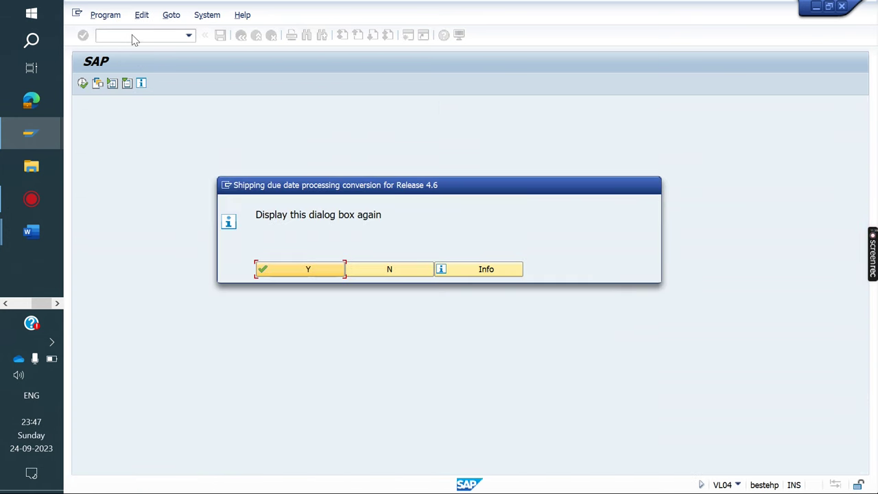
left_click(381, 268)
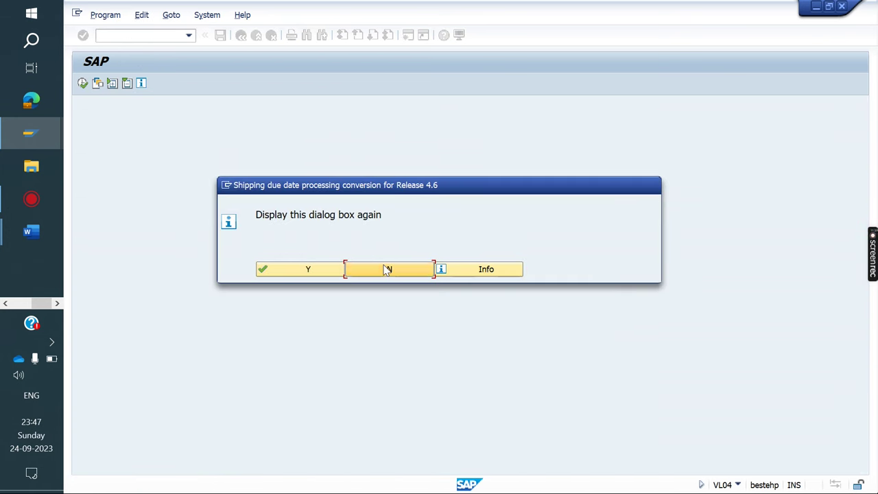
- Start transaction CL04 and open the class BIKECLASS in change mode
left_click(131, 39)
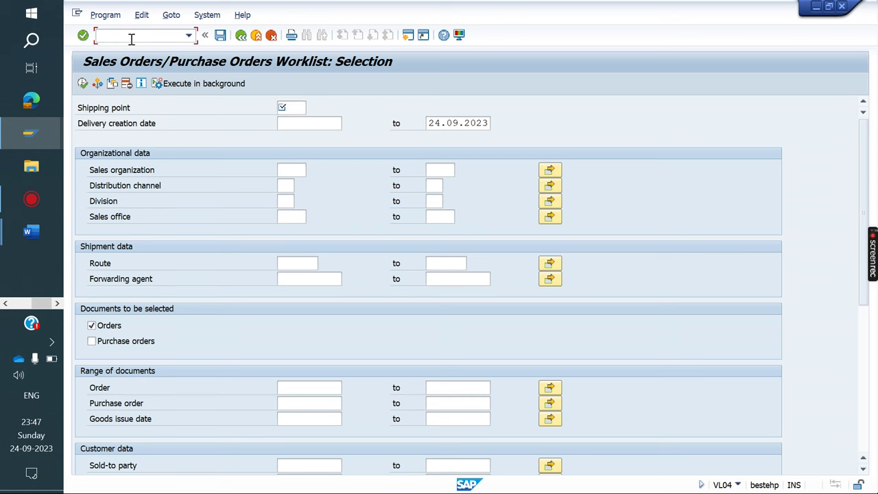
type("/ncl04")
key("Return")
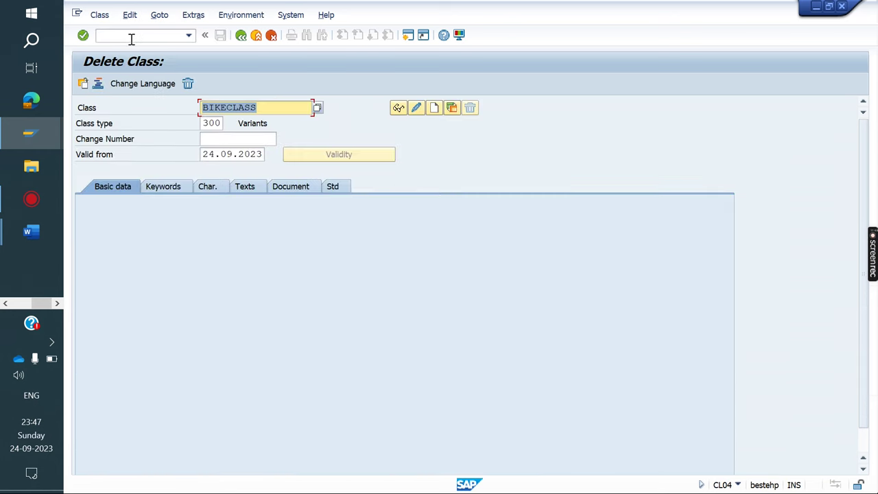
left_click(99, 14)
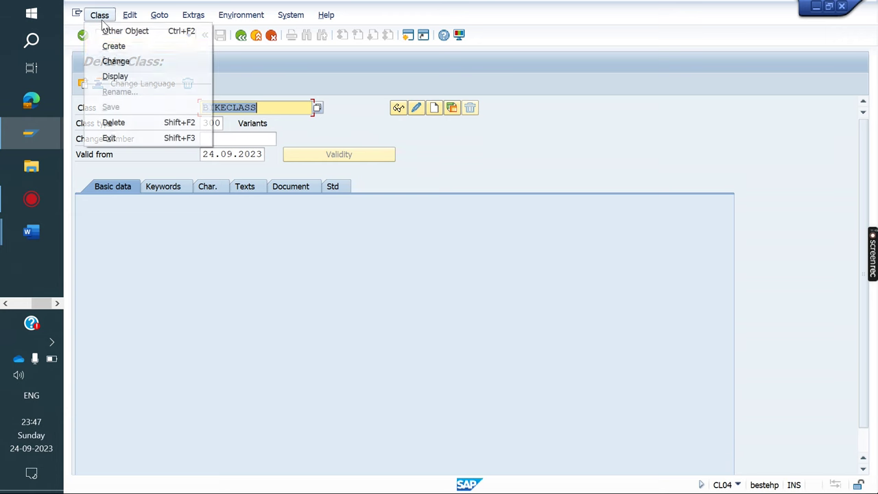
left_click(127, 61)
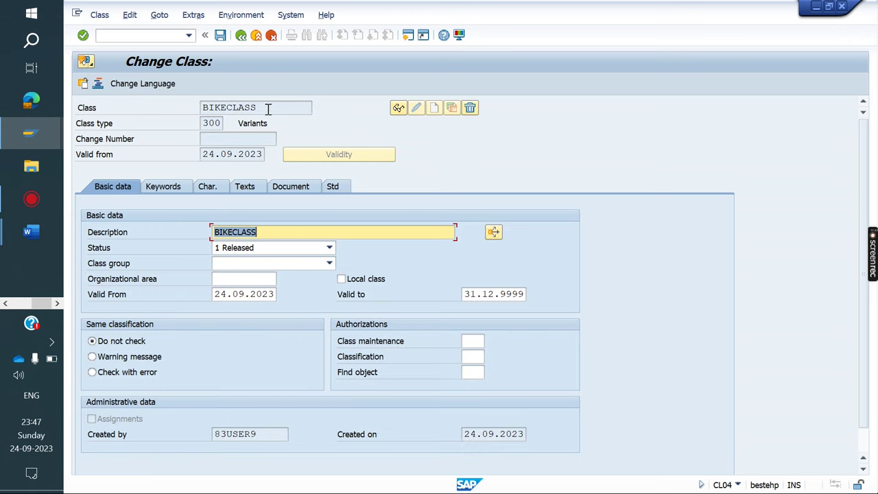
- Assign the characteristics BIKE_COLOR, BIKE_CC and BIKE_DISC to the class BIKECLASS and save it
left_click(212, 191)
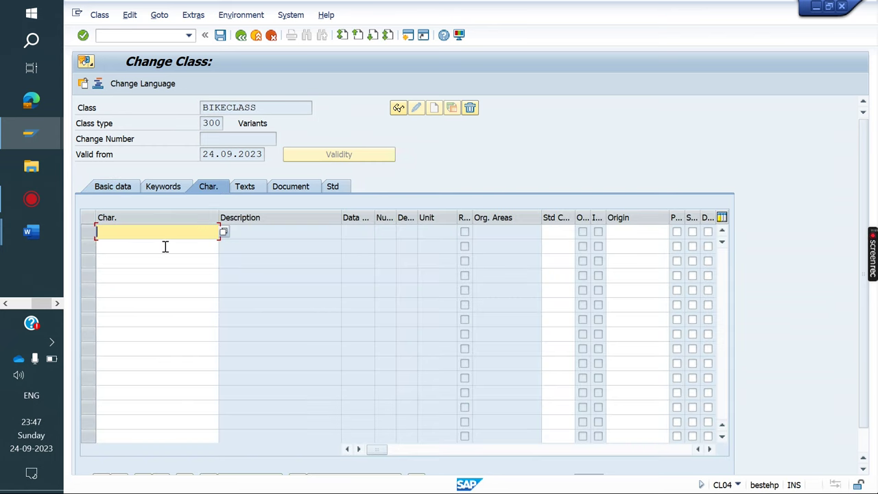
type("BIKE")
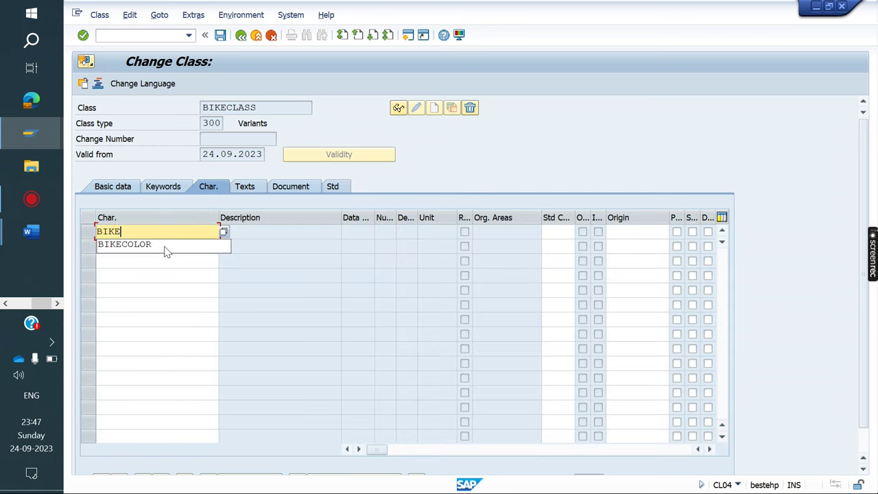
type("_COLOR")
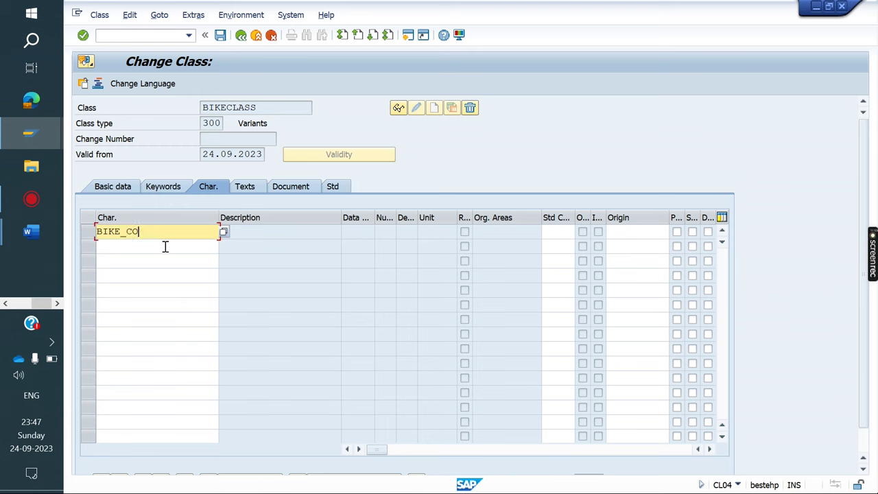
left_click(165, 247)
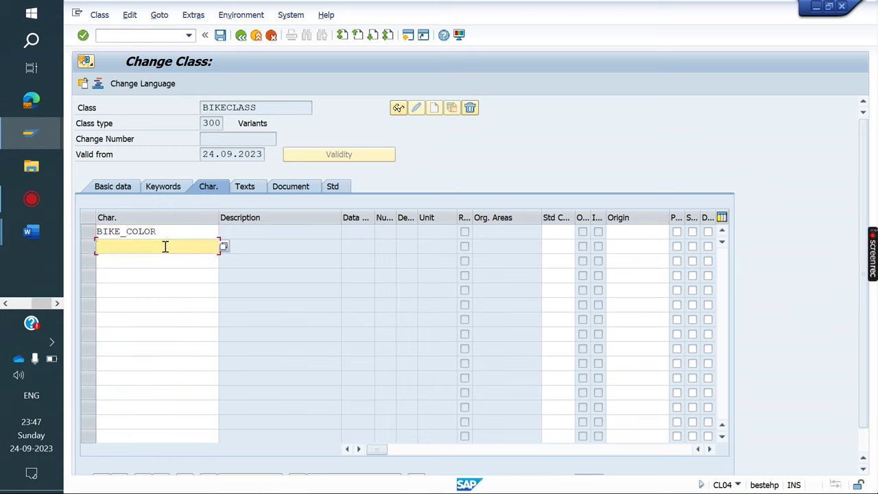
type("BIKE")
key("BackSpace")
type("E_CC")
key("Return")
type("BIK")
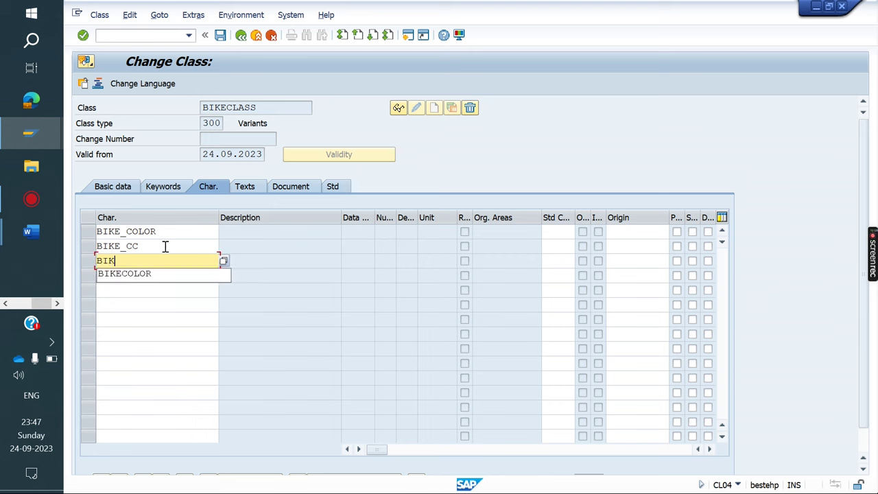
type("E_")
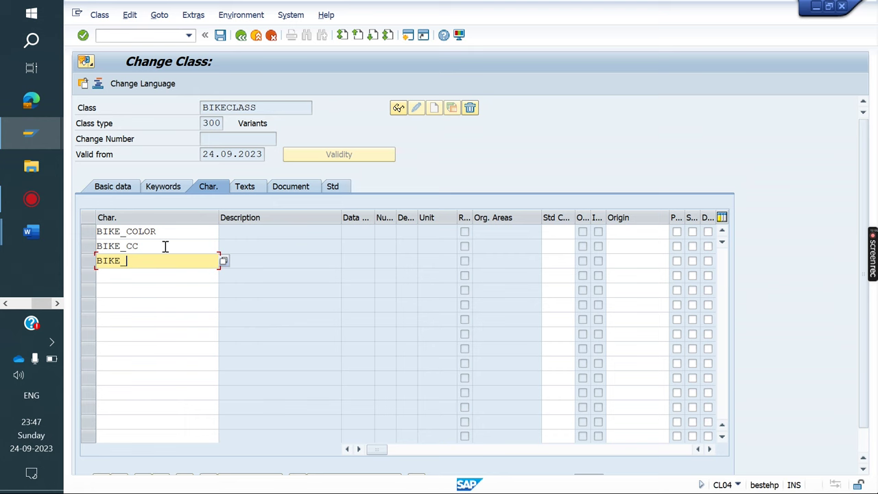
type("DISC")
key("Return")
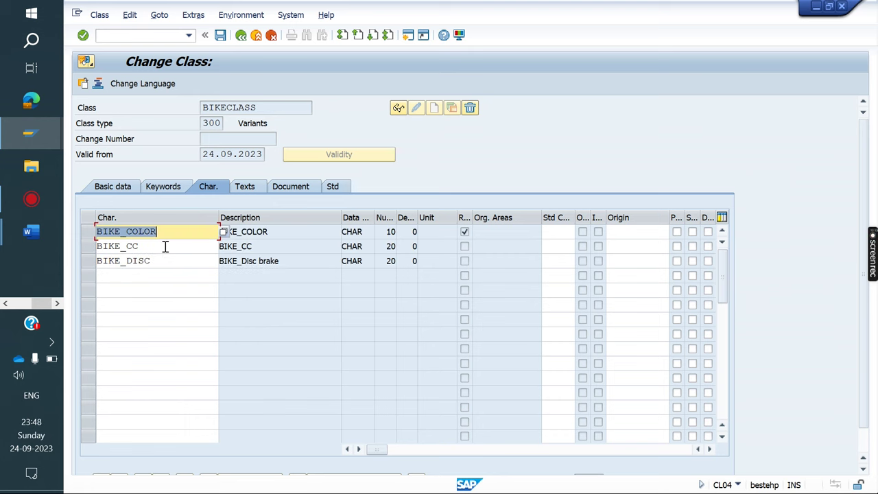
left_click(464, 232)
left_click(219, 35)
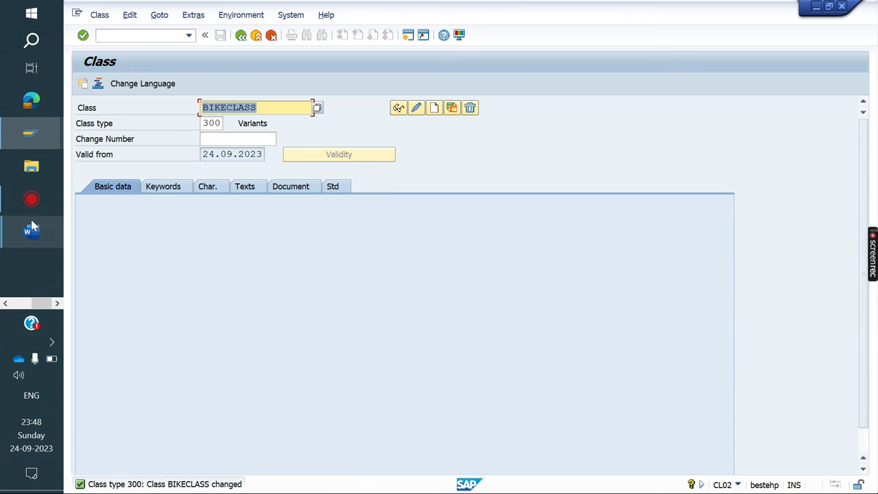
- Check the instruction for assigning the class to the material in the Variant configuration Word document and return to SAP
mouse_move(31, 225)
left_click(145, 274)
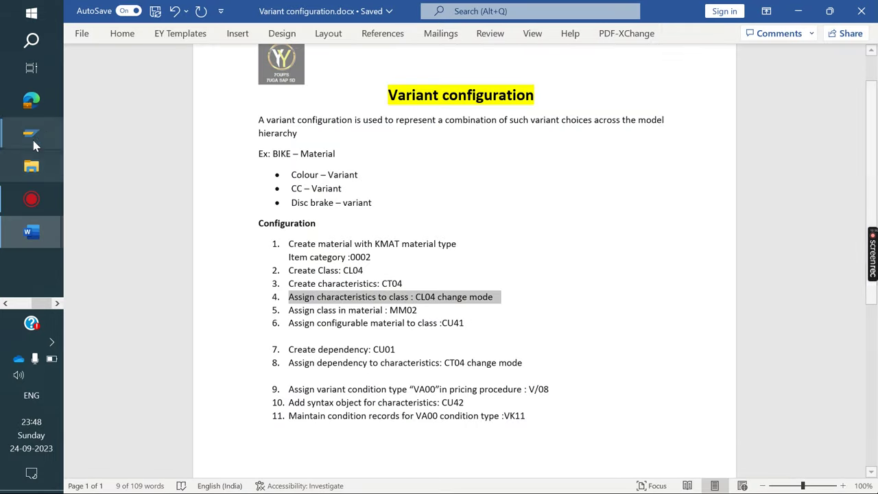
mouse_move(33, 140)
left_click(148, 217)
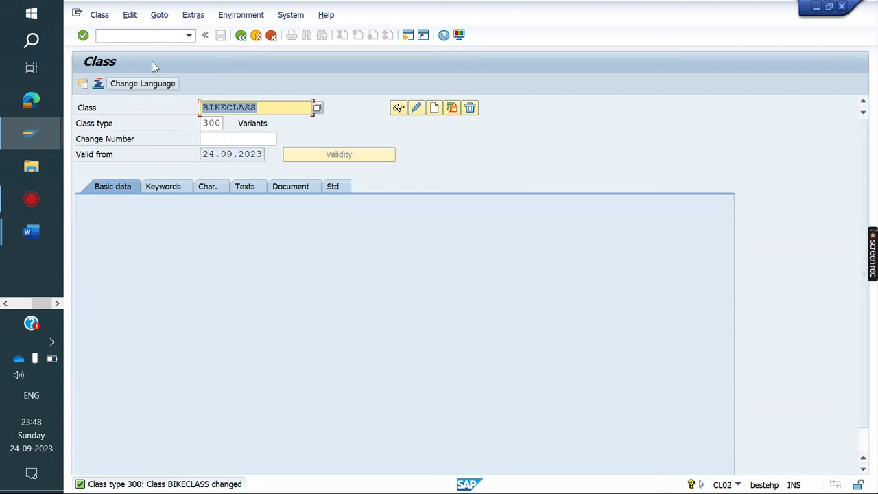
left_click(132, 36)
type("/")
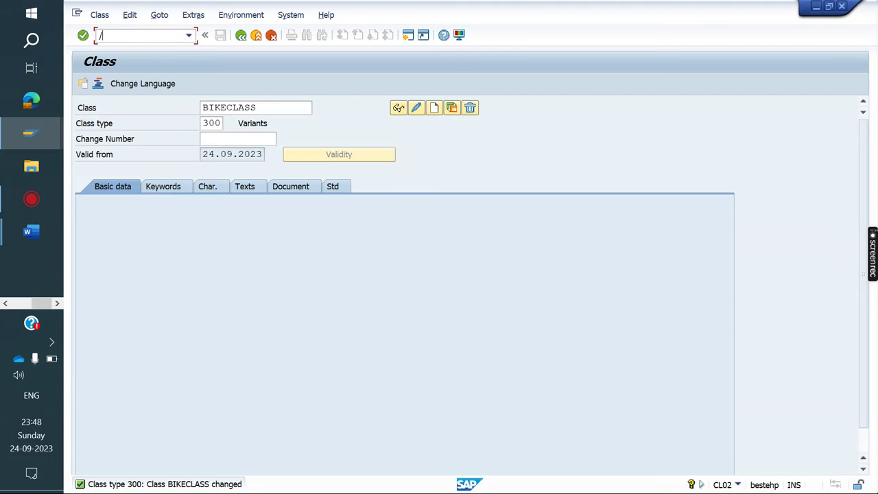
type("NMM02")
key("Return")
key("Return")
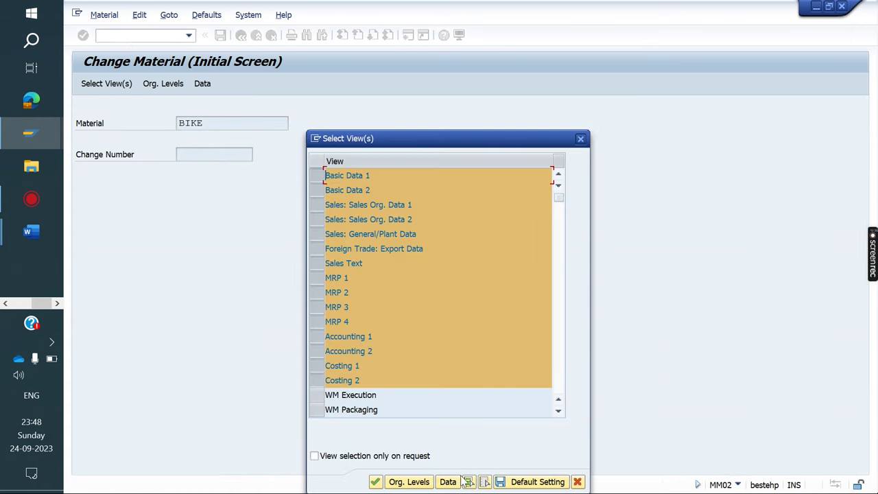
left_click(484, 482)
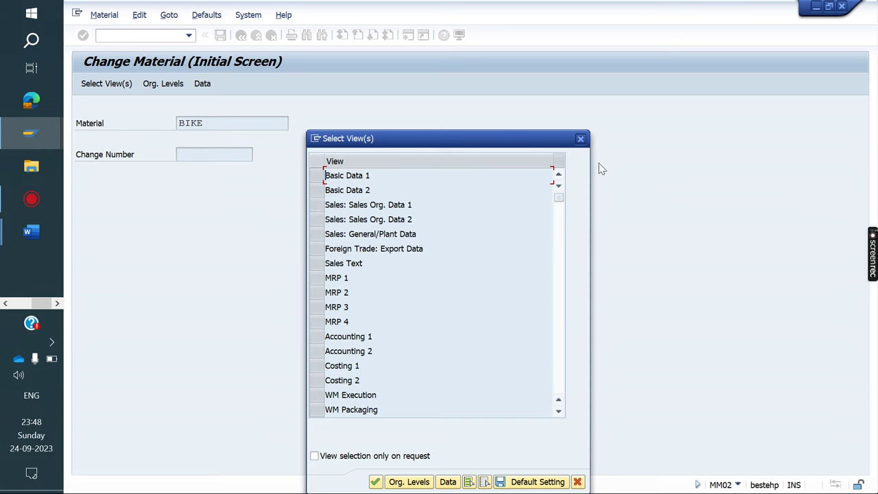
left_click(499, 115)
key("Escape")
- Start transaction MM01 for material BIKE and open only its Classification view
left_click(145, 35)
type("/NMM01")
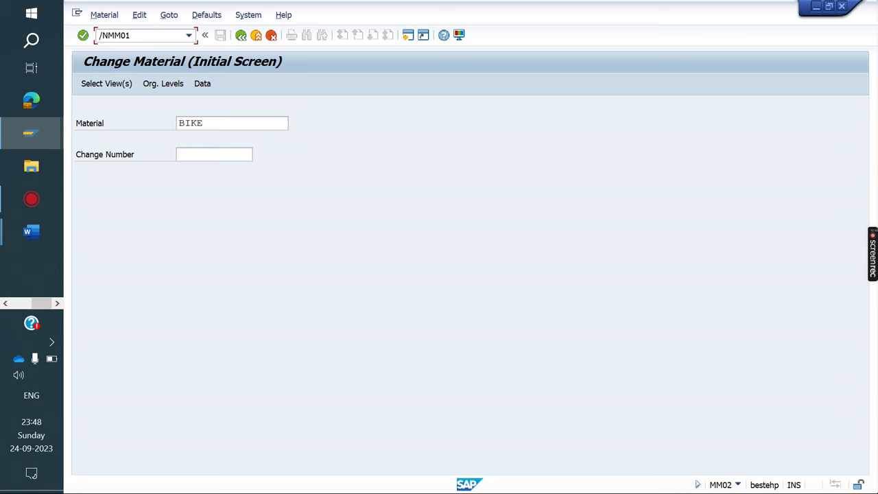
key("Return")
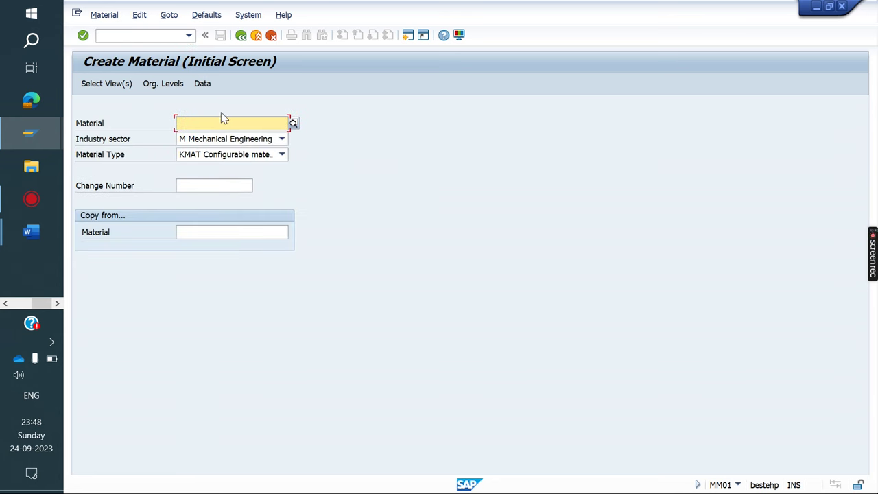
type("BIKE")
key("Return")
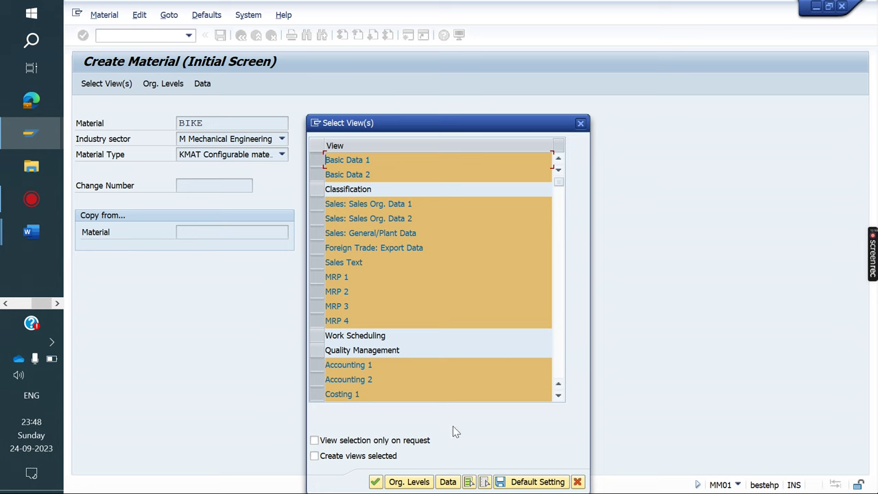
left_click(484, 481)
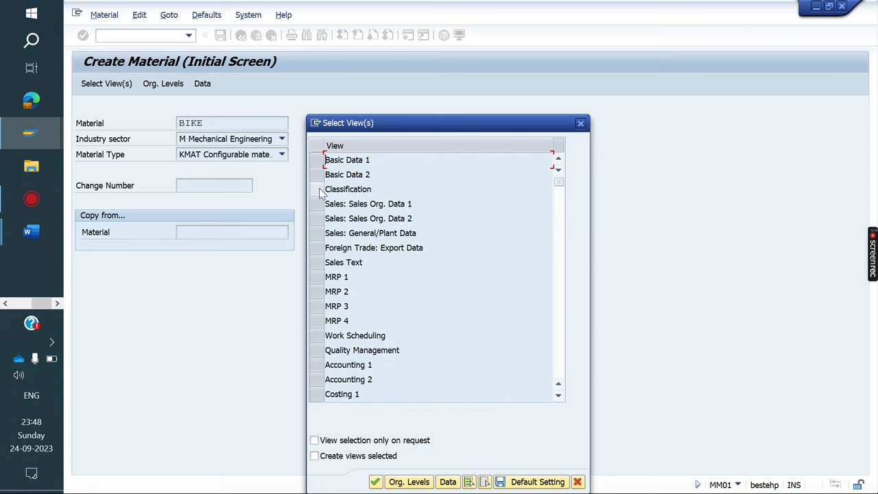
left_click(318, 188)
key("Return")
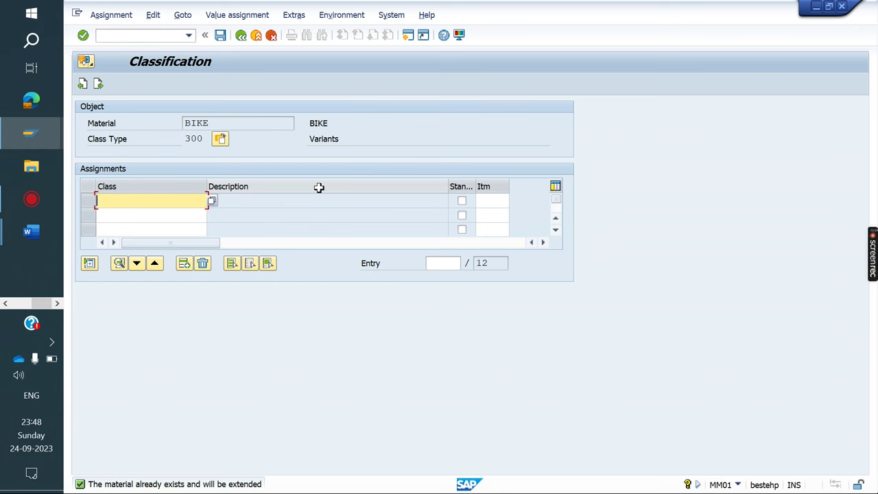
- Assign the class BIKECLASS to material BIKE and save the classification
type("BIKECLASS")
key("Return")
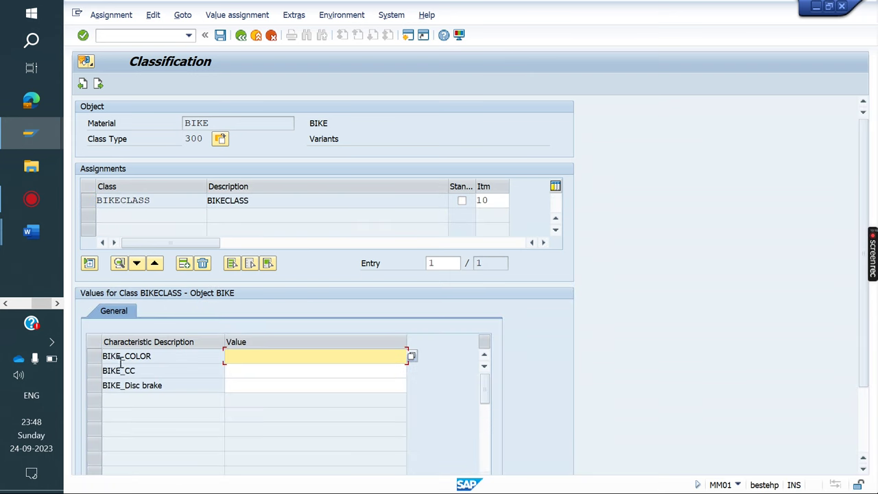
left_click(220, 35)
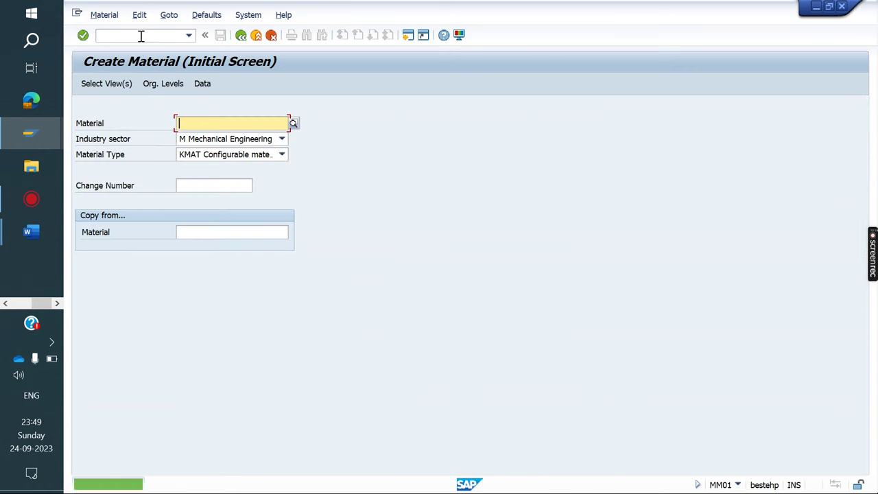
- Start transaction CU41 with Material as the configurable object and open the profile overview for material BIKE
left_click(141, 35)
type("/NCU0")
key("BackSpace")
type("41")
key("Return")
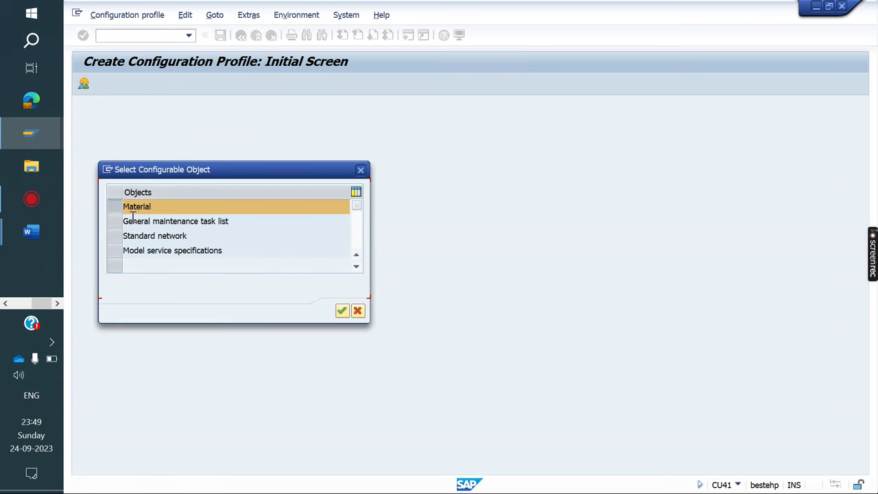
key("Return")
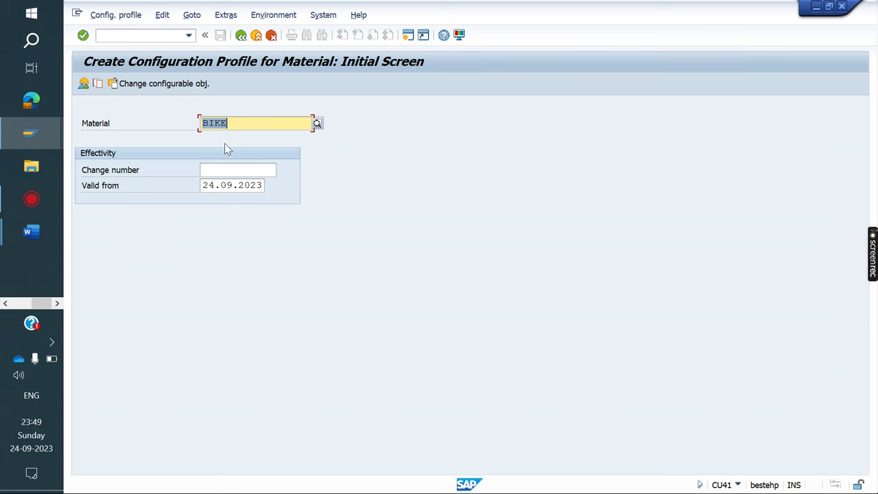
left_click(83, 83)
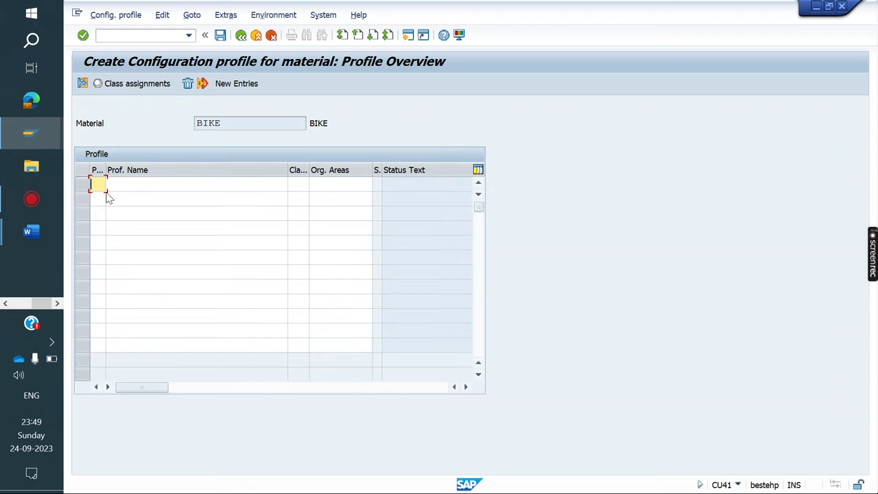
- Add configuration profile 10 named BIKECLASS with class type 300 for material BIKE and save it
type("0")
left_click(159, 184)
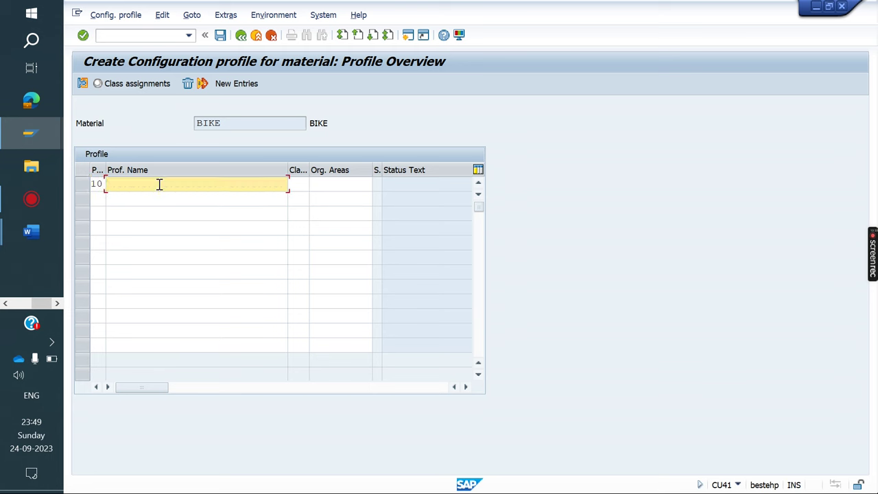
type("BIKECLAS")
key("Return")
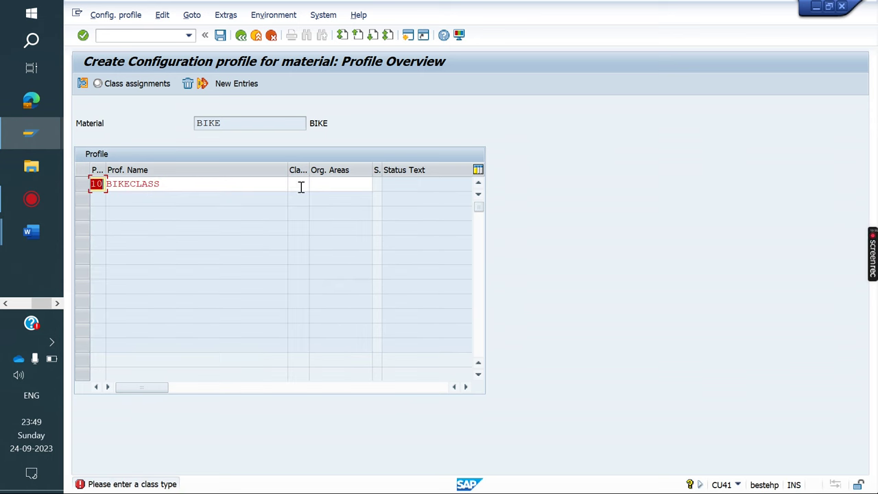
left_click(300, 186)
type("300")
key("Return")
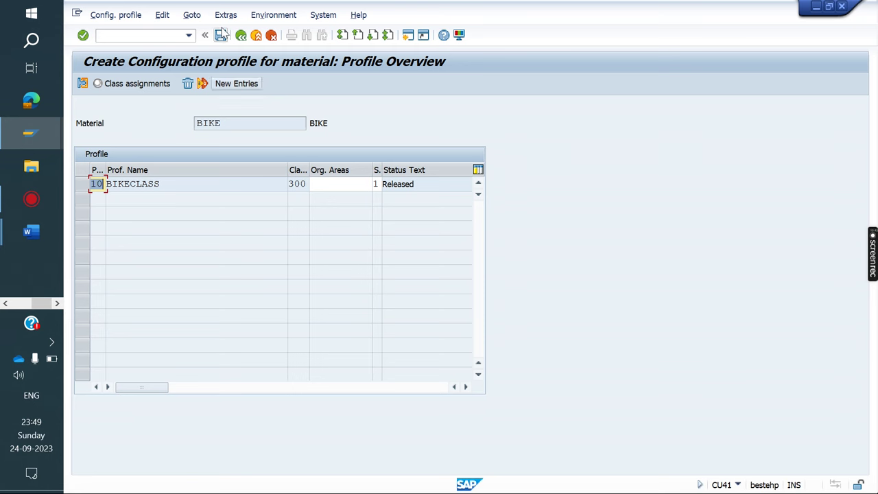
left_click(220, 35)
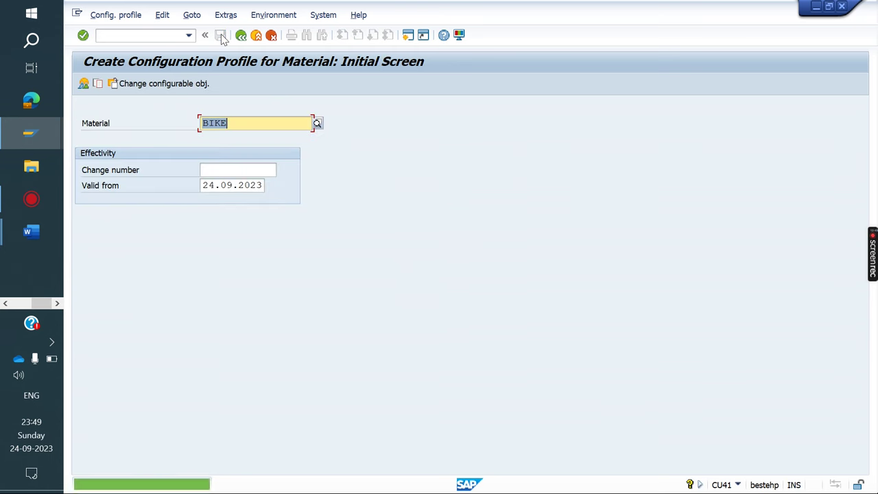
- Start transaction VA01 and create a Honda bike order with sold-to party KYB
left_click(133, 35)
type("/")
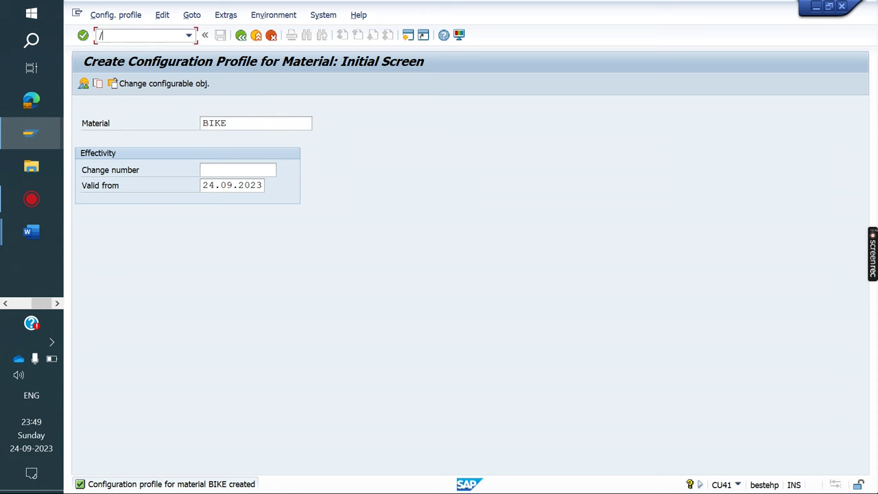
type("NVA01")
key("Return")
key("Return")
key("Down")
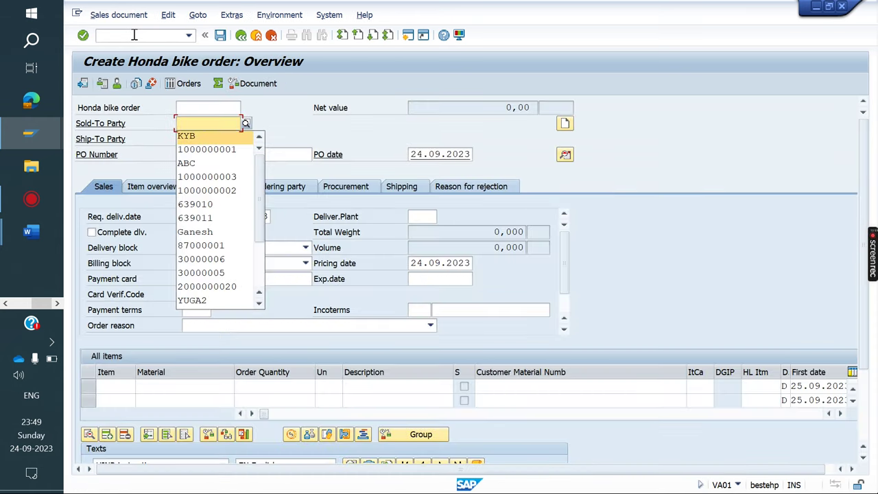
key("Return")
key("Return")
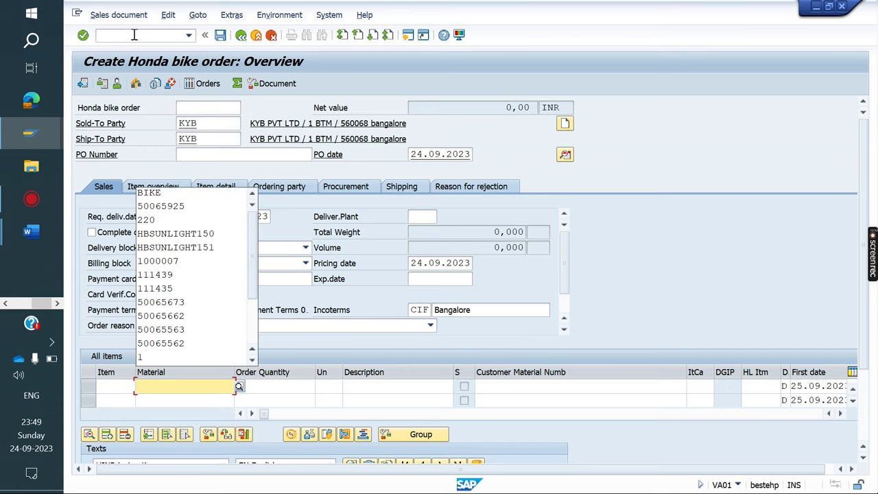
- Enter material BIKE as the first order item and proceed to its characteristic value assignment
key("Down")
key("Return")
key("Return")
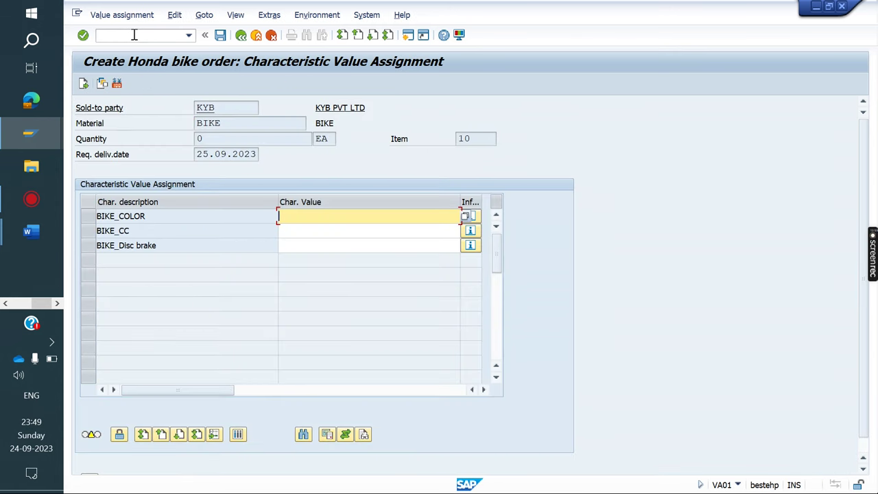
- Set the characteristic BIKE_COLOR to RED and BIKE_CC to 200CC for the order item
left_click(470, 221)
left_click(109, 283)
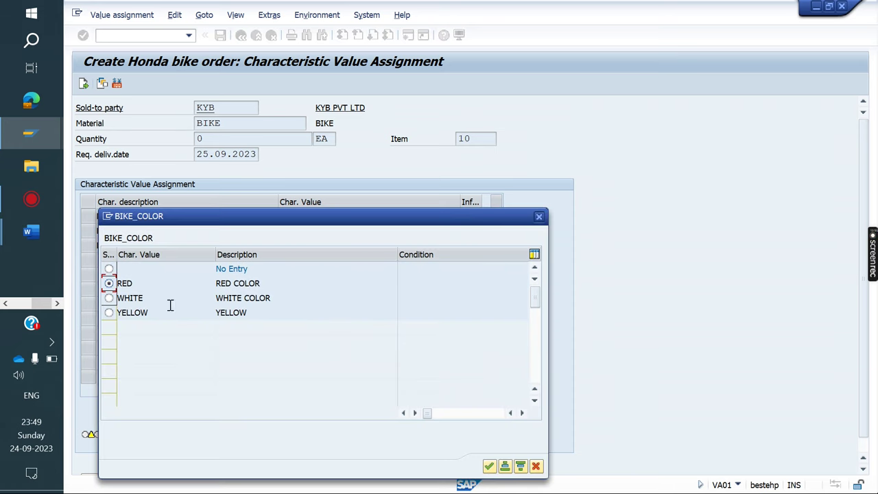
left_click(488, 465)
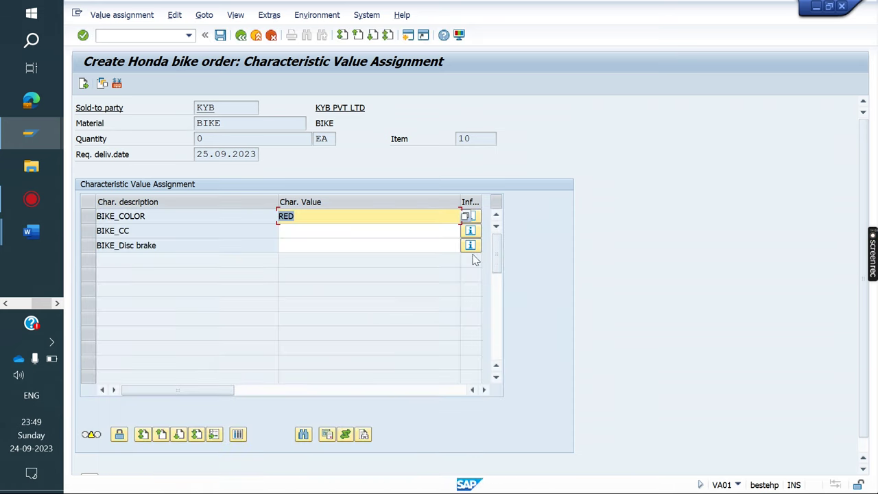
left_click(456, 226)
left_click(468, 233)
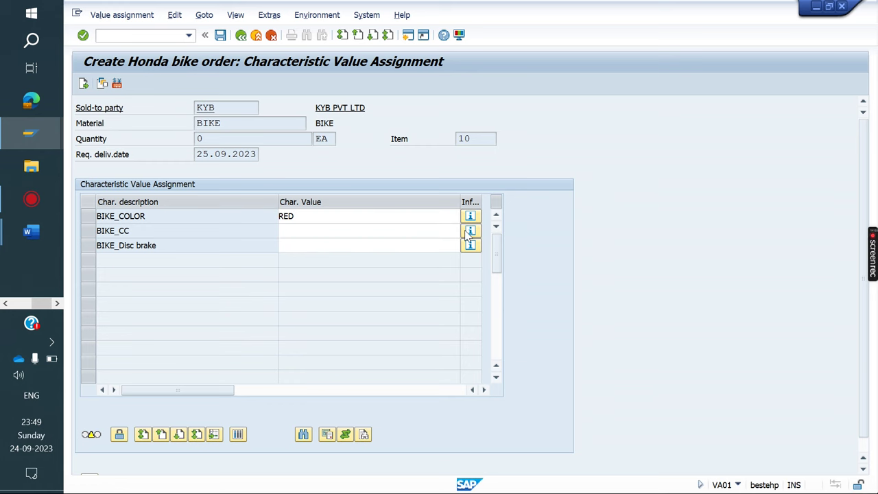
left_click(109, 312)
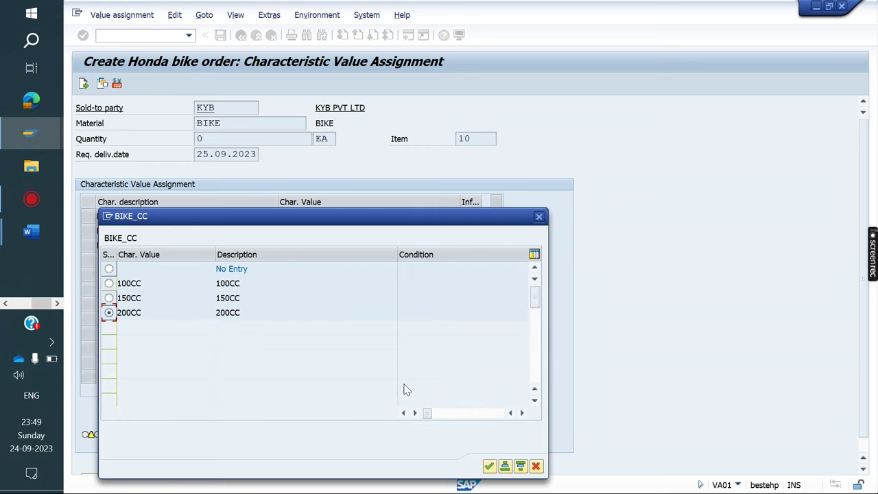
left_click(488, 465)
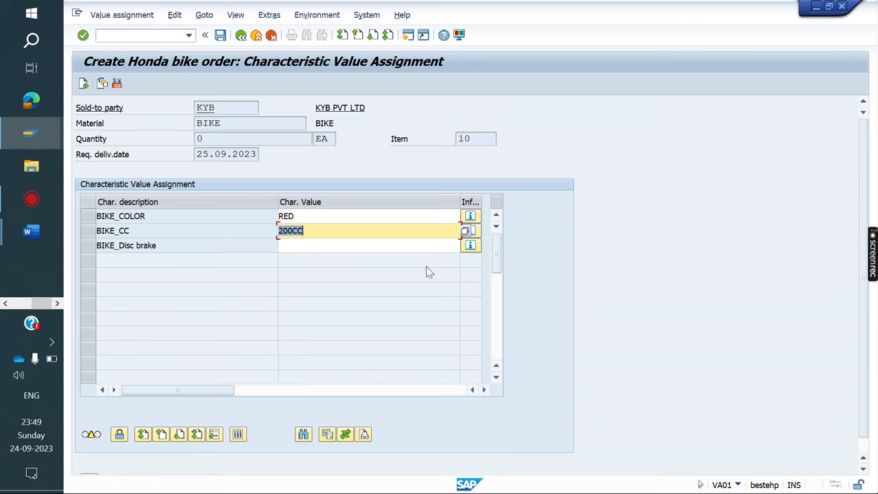
- Set the characteristic BIKE_Disc brake to SINGLE and return from the value assignment to the order
left_click(423, 245)
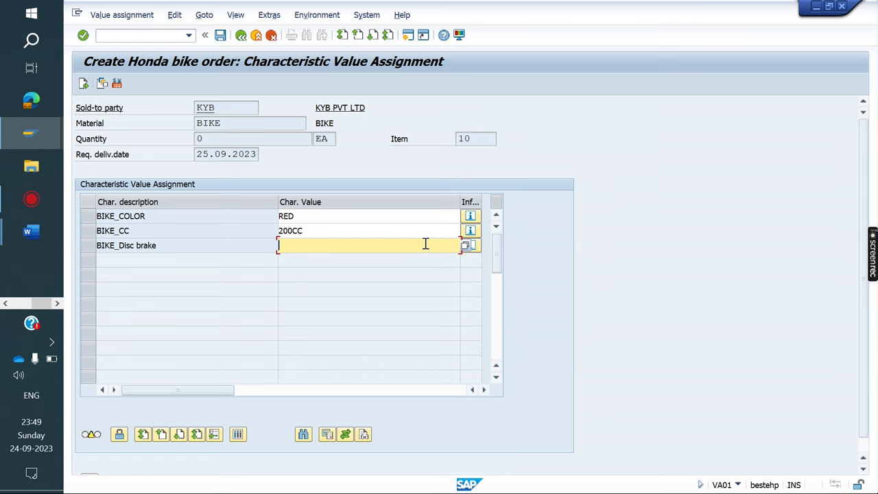
left_click(467, 247)
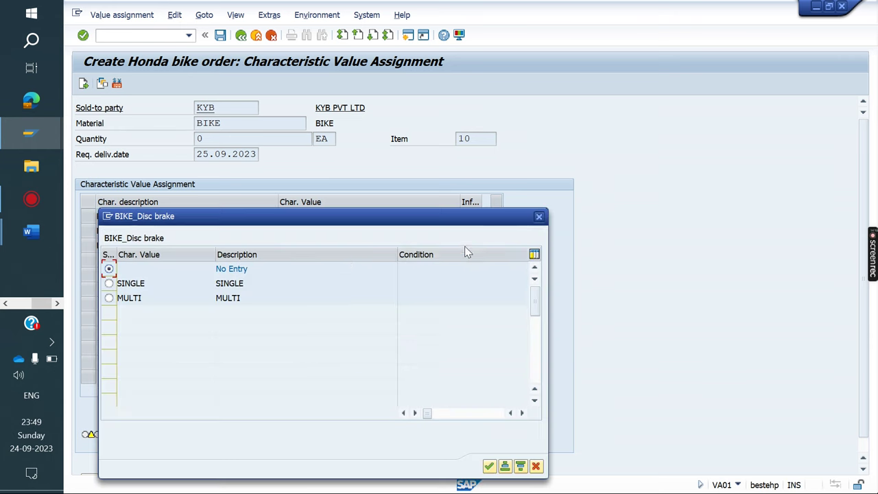
left_click(109, 283)
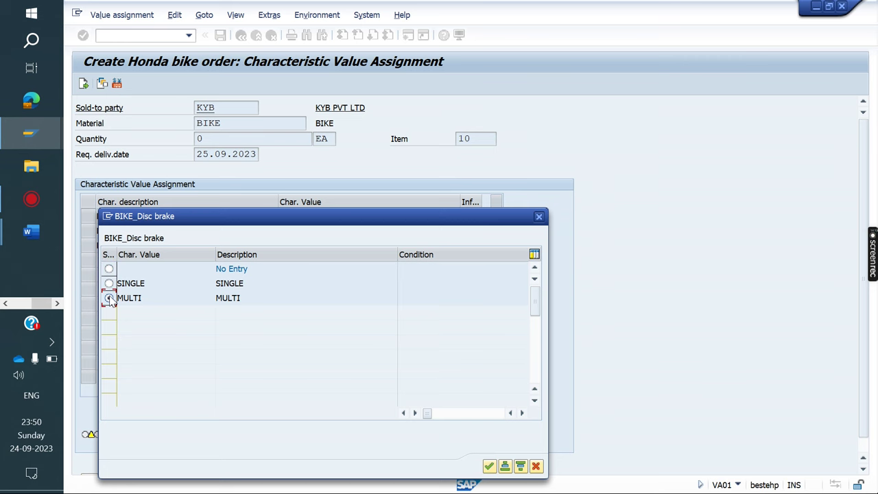
left_click(109, 283)
left_click(489, 467)
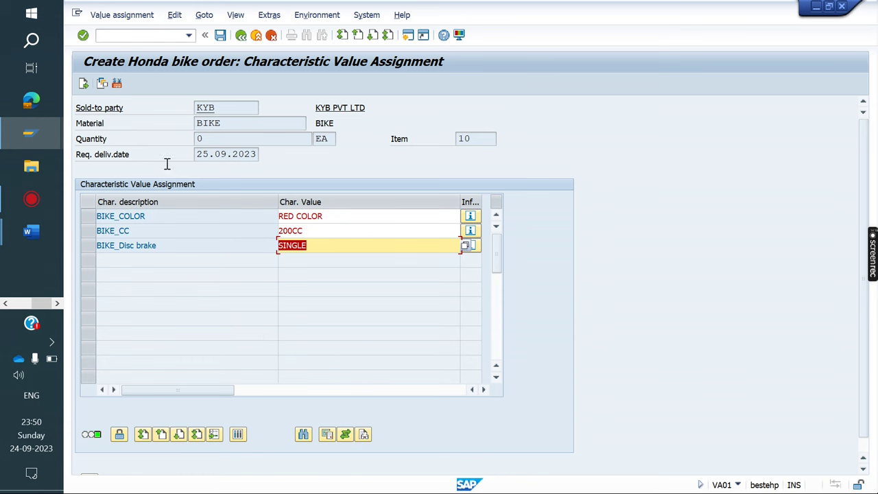
left_click(84, 83)
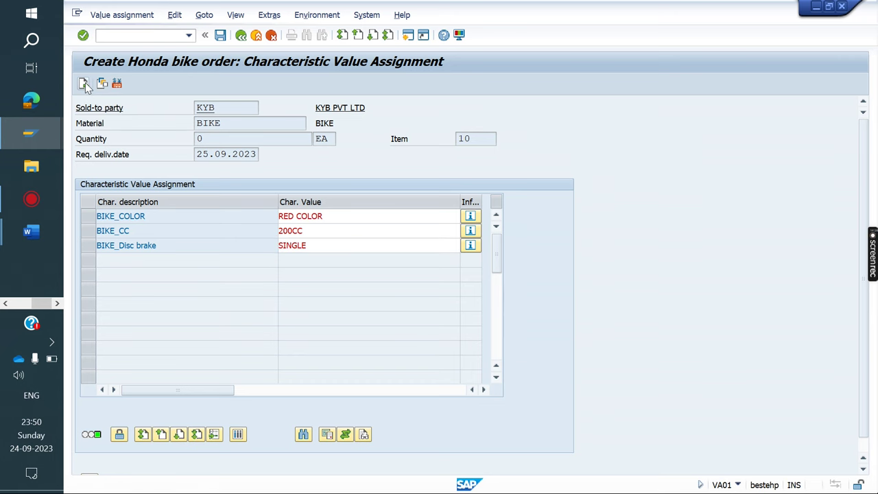
- Set the order quantity of the BIKE item to 1 and confirm the item
type("2")
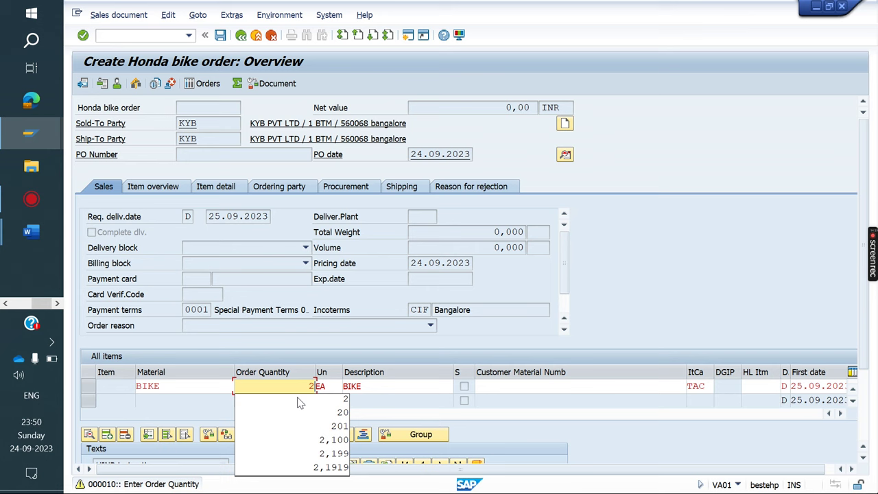
key("BackSpace")
type("1")
key("Return")
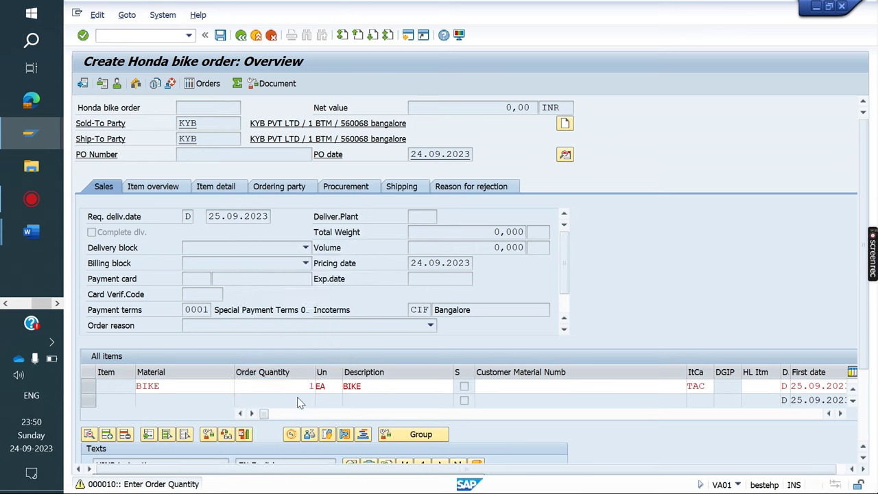
left_click(97, 83)
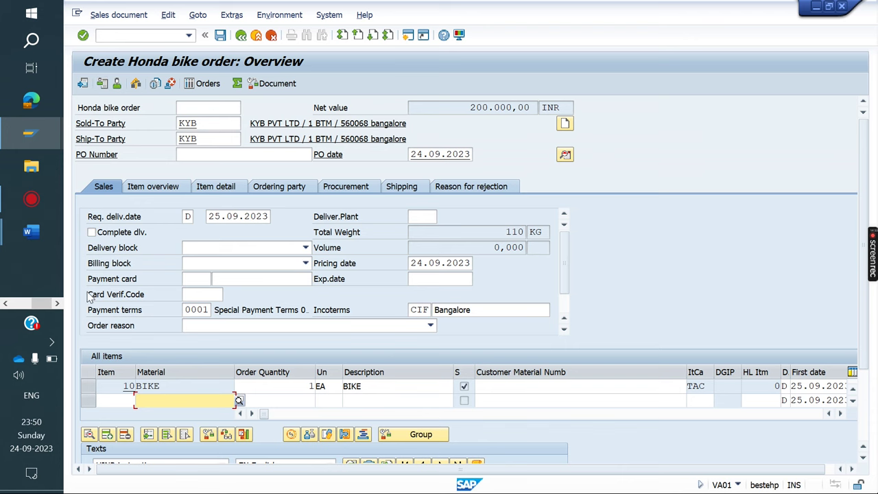
- Examine the Honda base Price in the pricing conditions of the BIKE item and return to the order overview
left_click(192, 390)
double_click(192, 389)
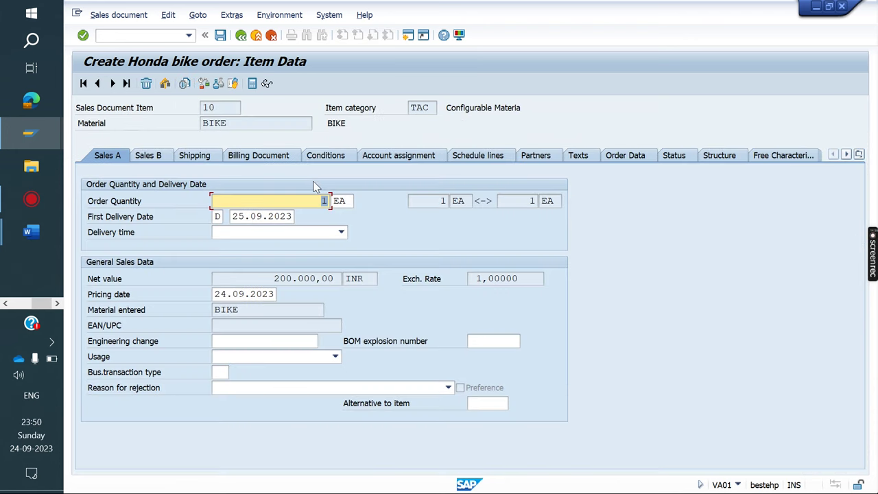
left_click(327, 155)
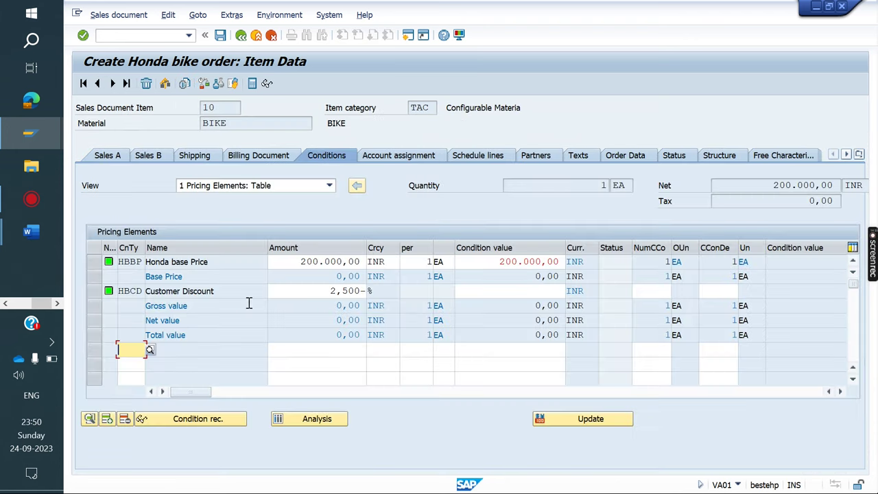
left_click_drag(299, 262, 388, 265)
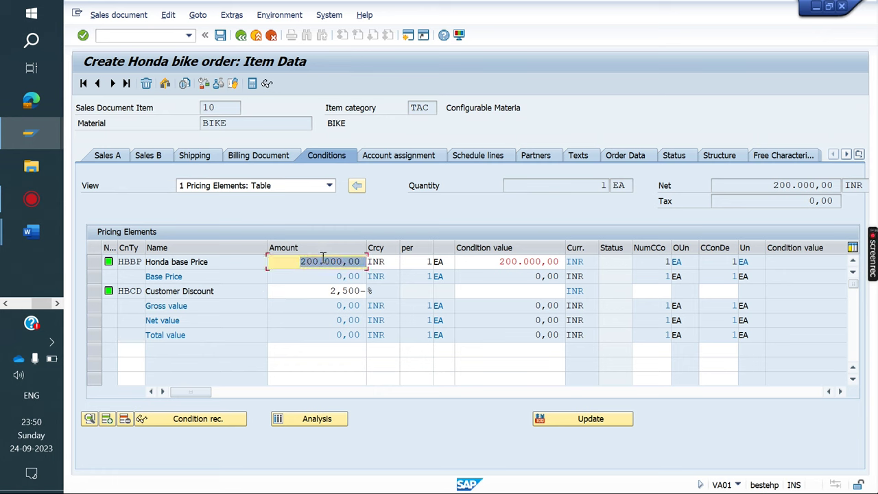
left_click_drag(297, 264, 410, 266)
left_click(241, 36)
- Open the configuration of the BIKE order item and examine its assigned BIKE_COLOR, BIKE_CC and BIKE_Disc brake values
left_click(232, 15)
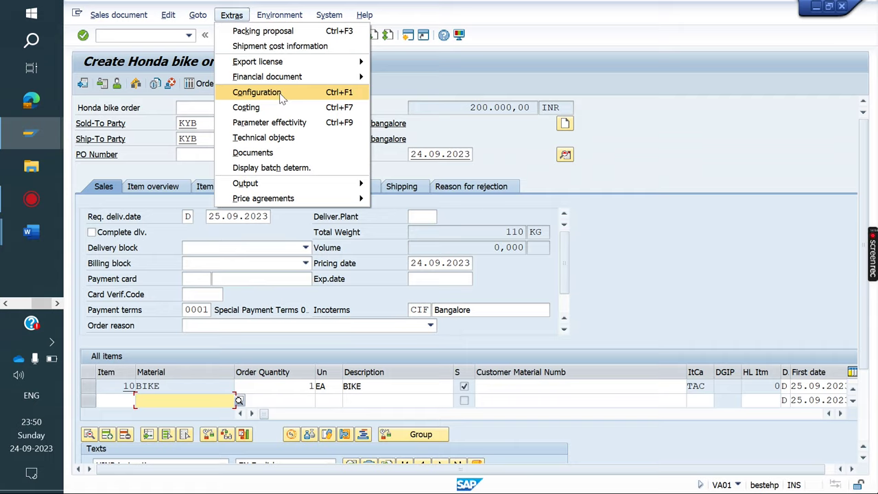
left_click(278, 92)
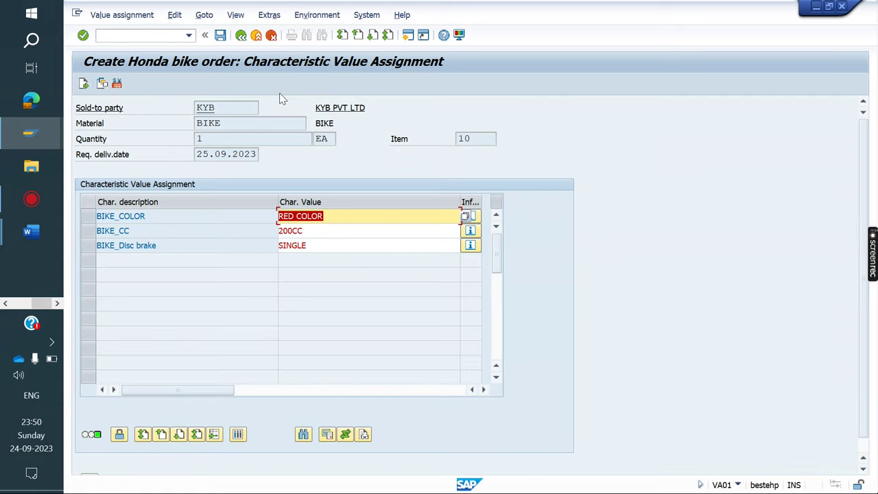
left_click(91, 218)
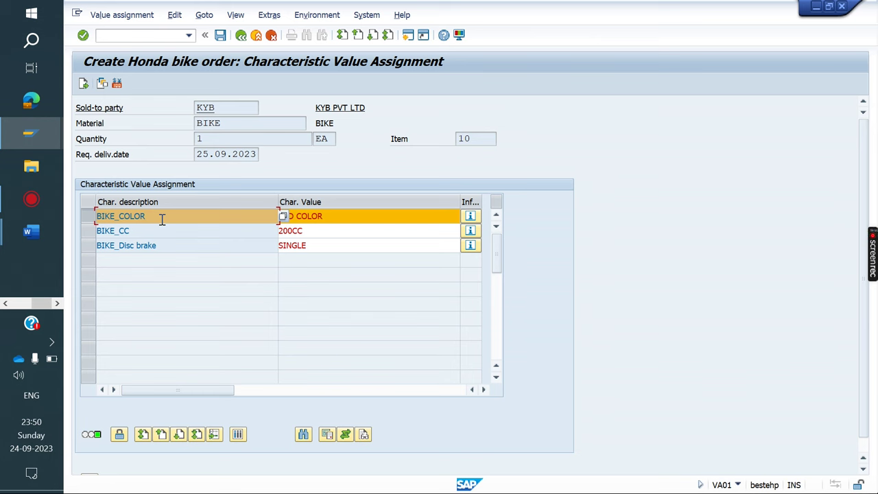
left_click(93, 235)
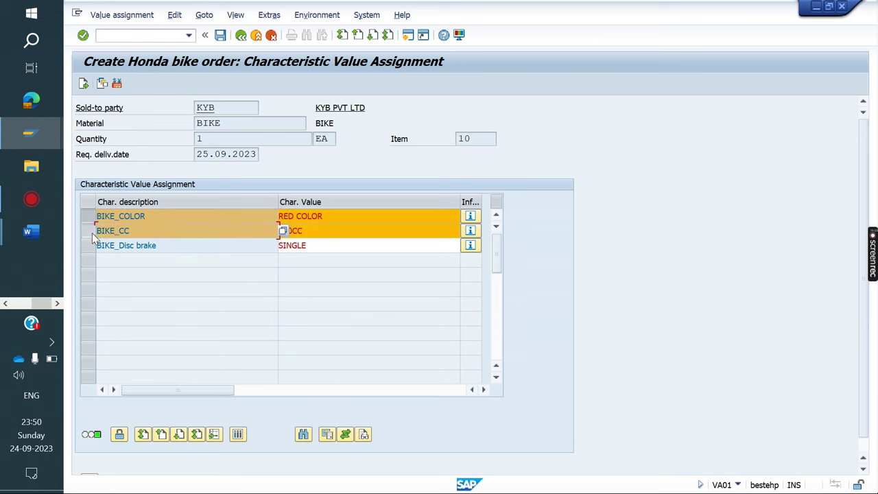
left_click(89, 246)
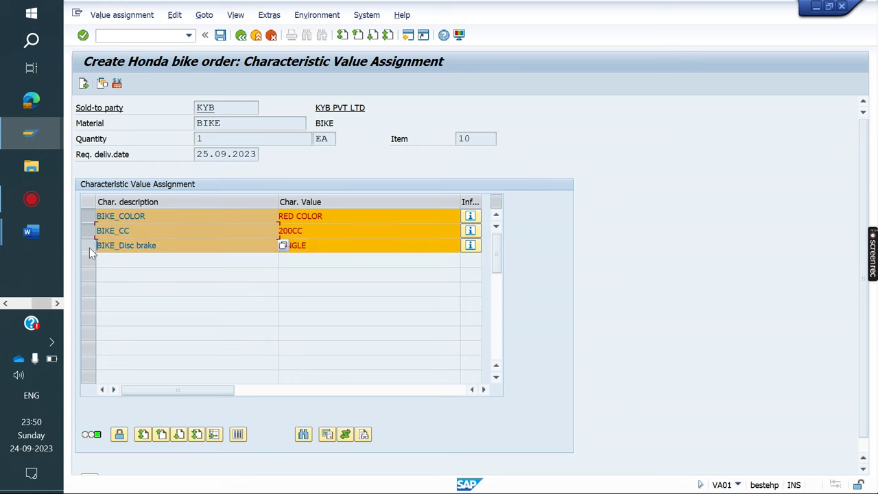
left_click(90, 246)
left_click(89, 231)
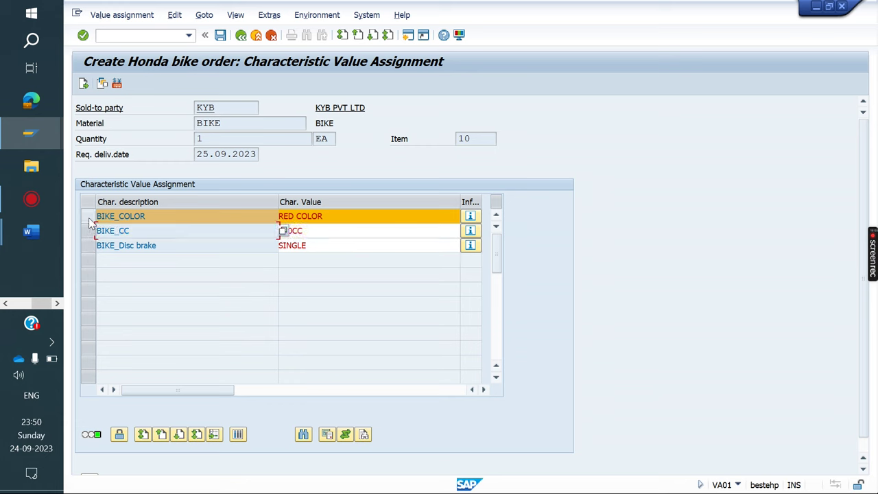
left_click(88, 218)
- Clear the value of BIKE_COLOR and reassign RED from the characteristic's allowed values
left_click(347, 216)
left_click_drag(347, 216, 221, 206)
key("Delete")
key("Escape")
left_click(241, 34)
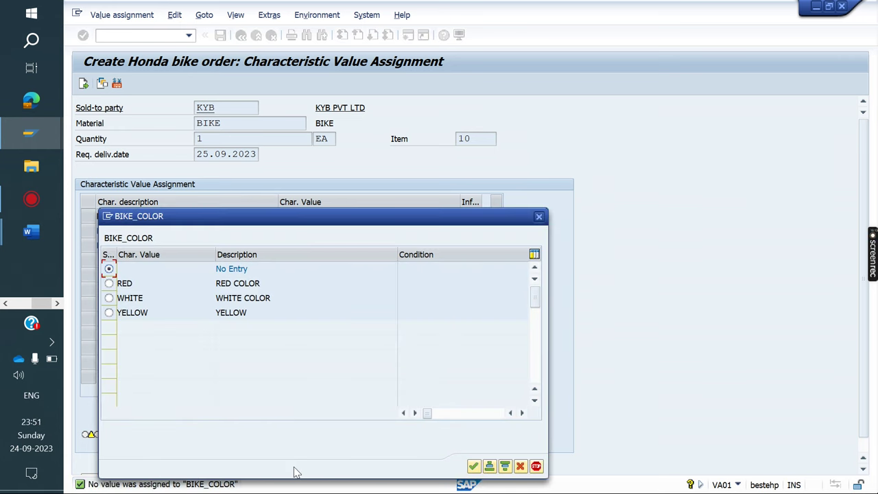
left_click(109, 284)
left_click(474, 466)
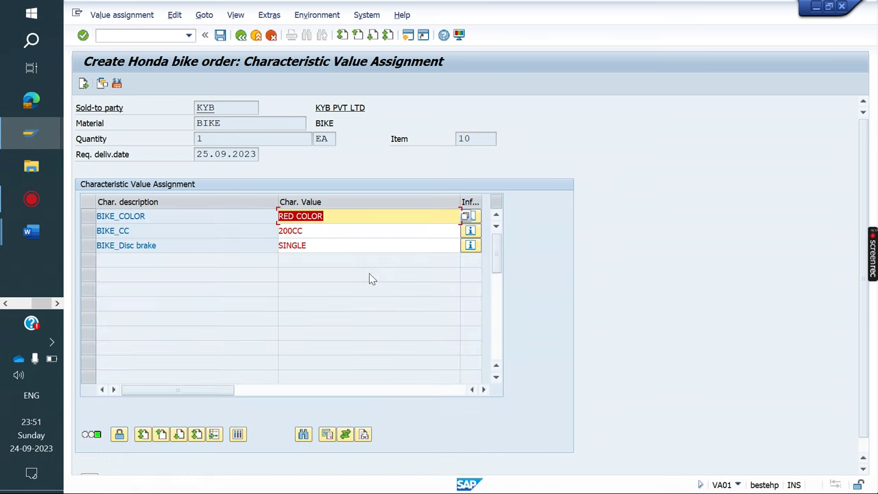
- Clear the value of BIKE_CC and return from the value assignment to the order overview
double_click(330, 233)
key("Delete")
key("Escape")
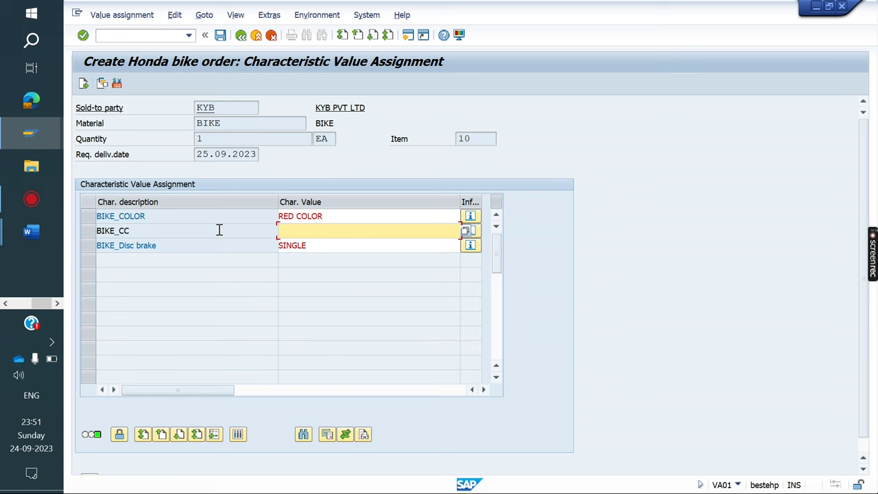
left_click(241, 35)
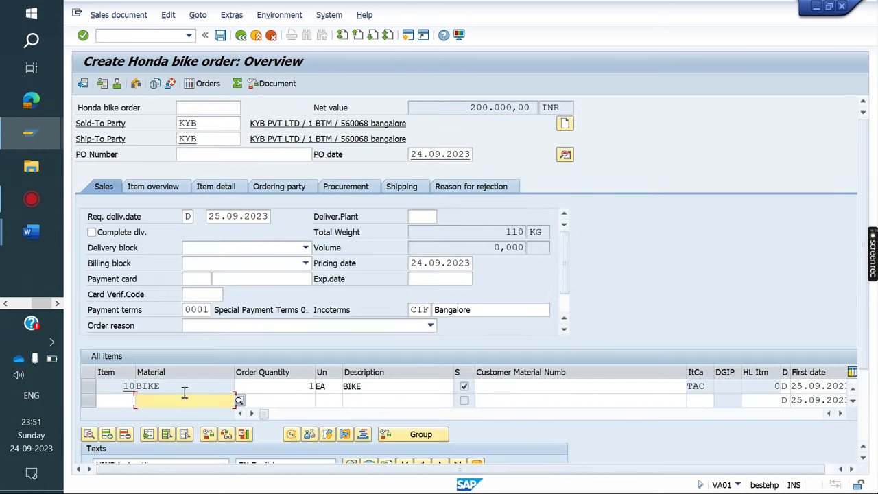
- Reopen the configuration of the BIKE order item and set BIKE_CC to 200CC
left_click(227, 19)
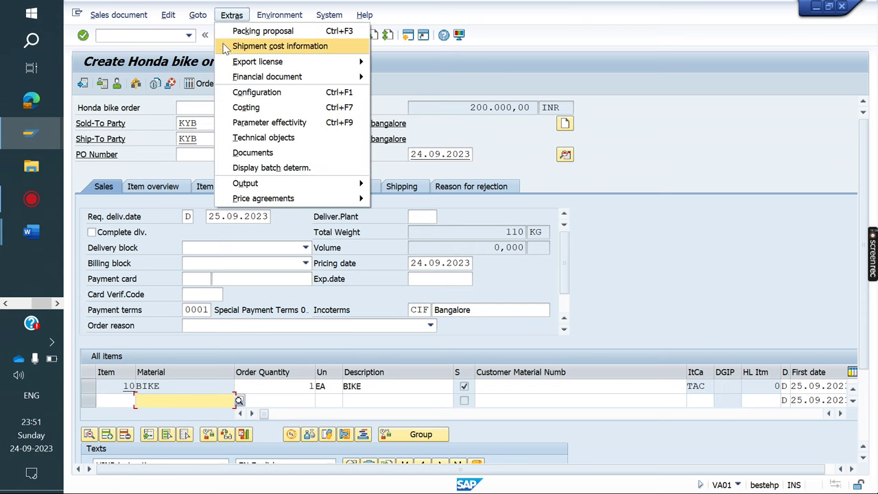
left_click(261, 93)
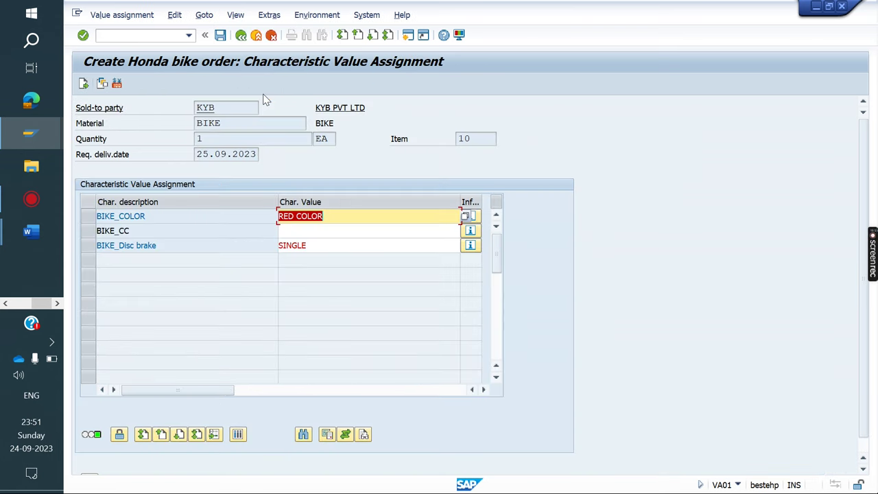
left_click(326, 230)
key("Down")
key("Down")
key("Down")
key("Return")
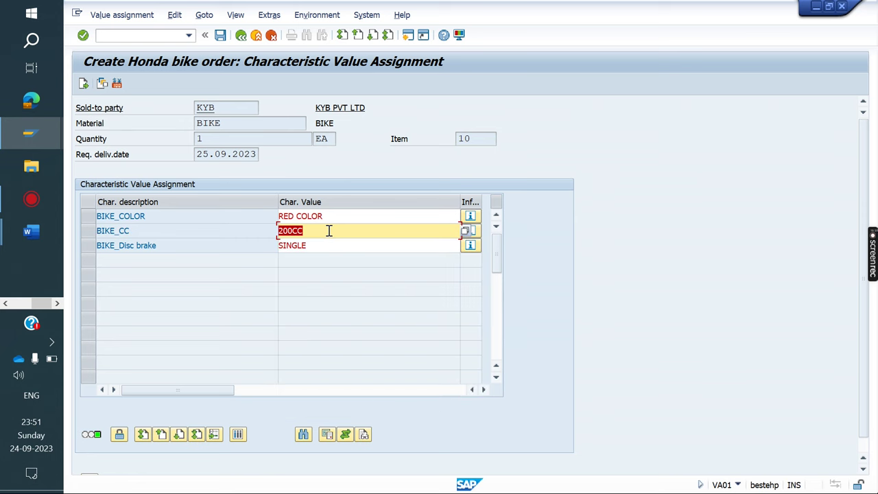
- Switch to the Variant configuration document in Word and read the dependency steps of its configuration list
left_click(90, 217)
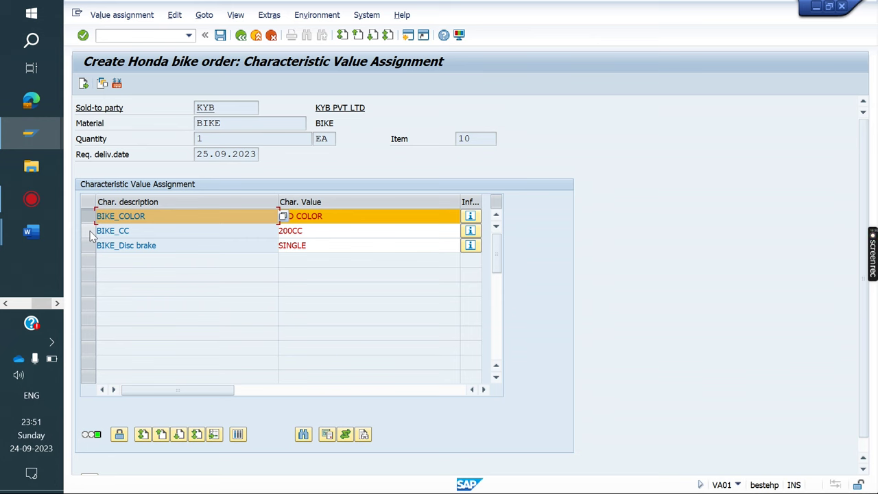
left_click(89, 216)
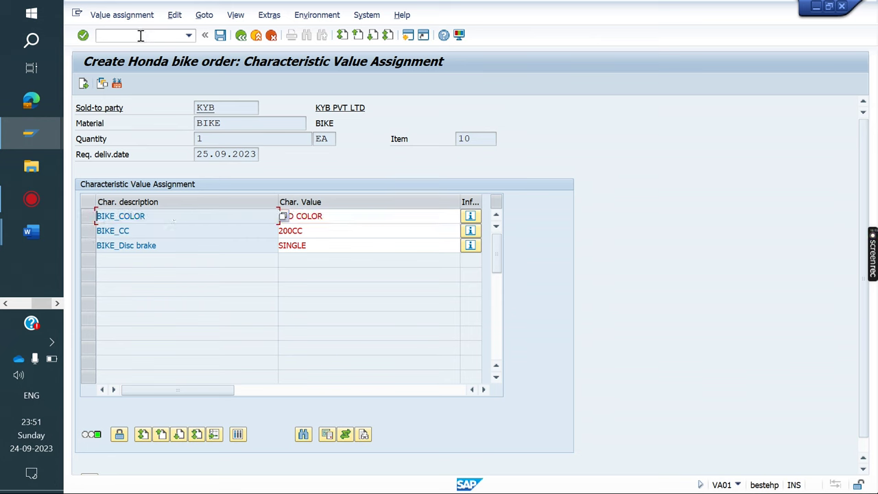
left_click(28, 231)
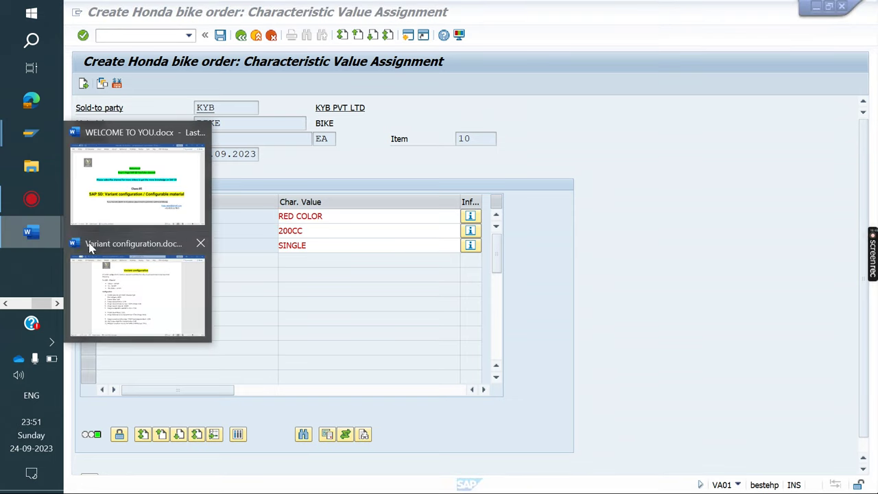
left_click(161, 287)
scroll(417, 379, "down", 2)
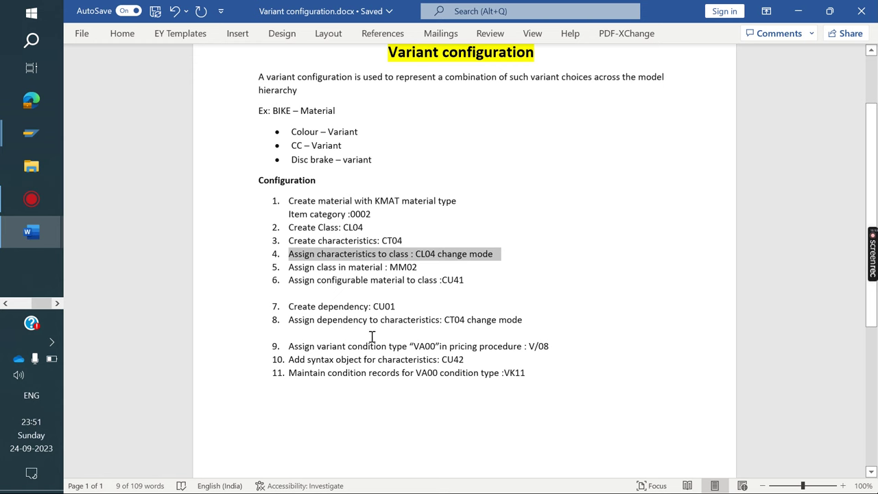
- Switch back to the SAP order window and start transaction CU01 in place of the order
mouse_move(29, 136)
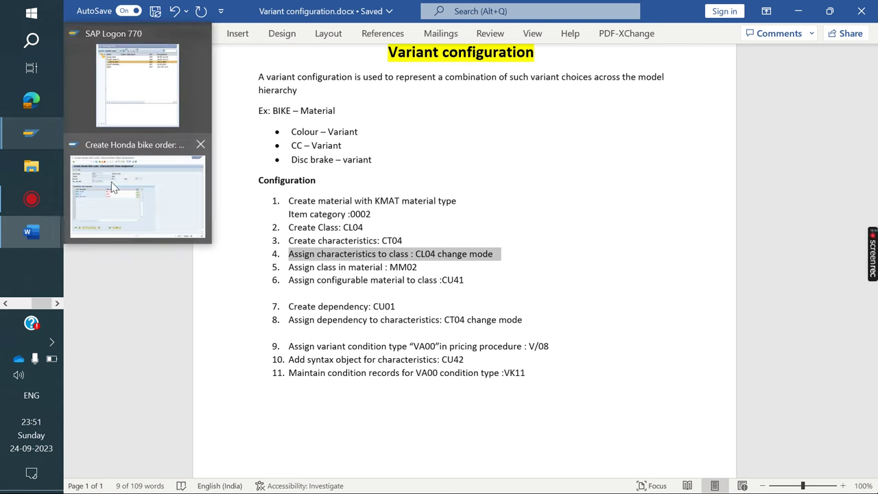
left_click(165, 200)
left_click(134, 36)
type("/NCU0")
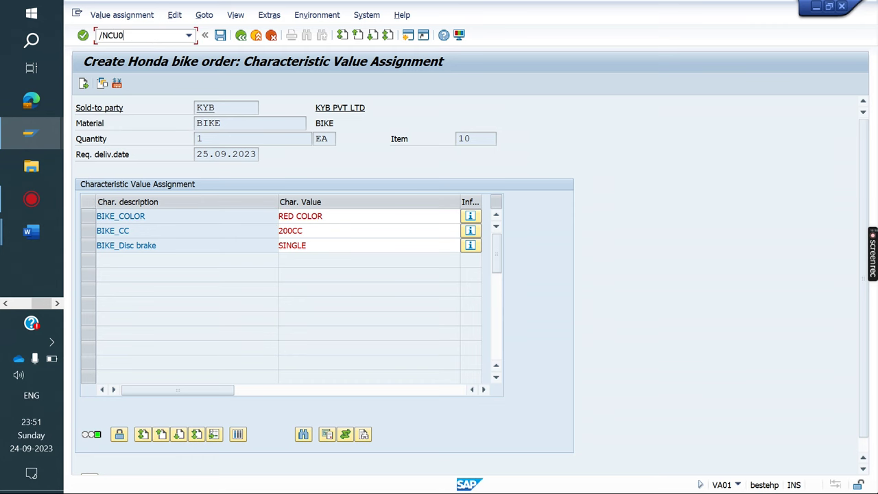
type("1")
key("Return")
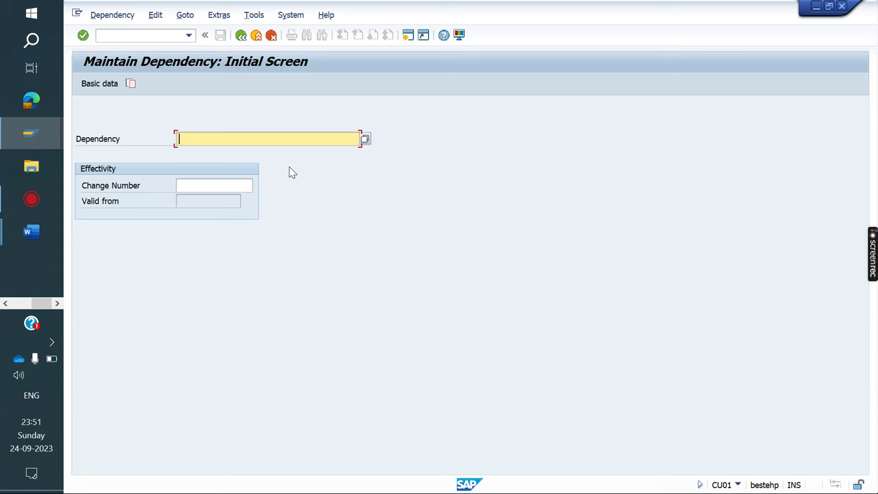
- Start a new dependency DEP_CC and give it the description DEP_CC
type("DEP_CC")
key("Return")
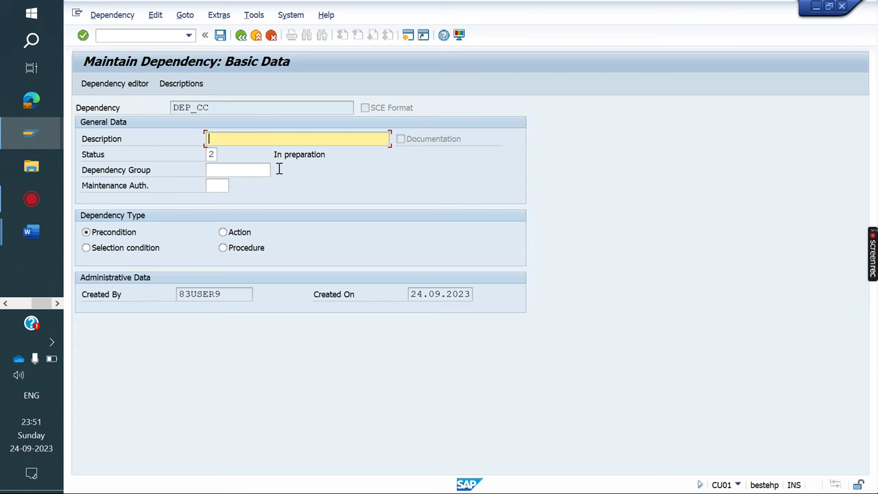
left_click_drag(215, 107, 157, 108)
key("ctrl+c")
left_click(156, 110)
left_click(261, 138)
key("ctrl+v")
double_click(261, 138)
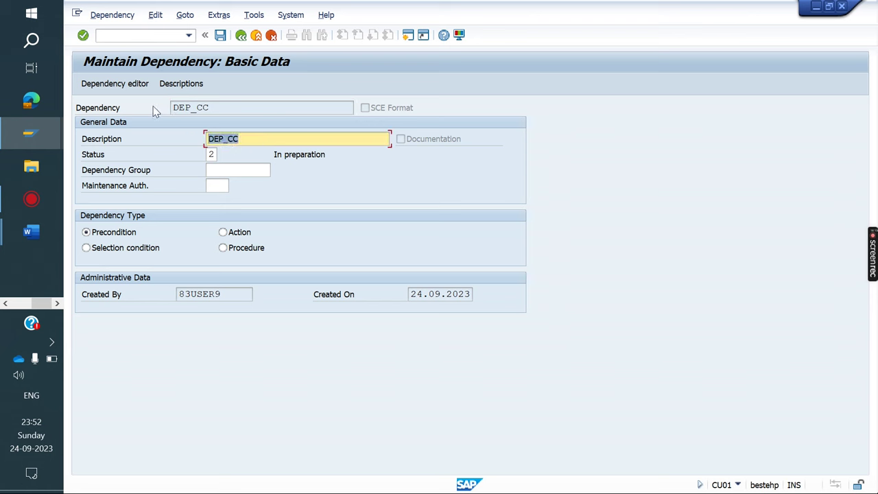
- Enter the source code SPECIFIED BIKE_COLOR for the DEP_CC precondition and save the dependency
left_click(104, 83)
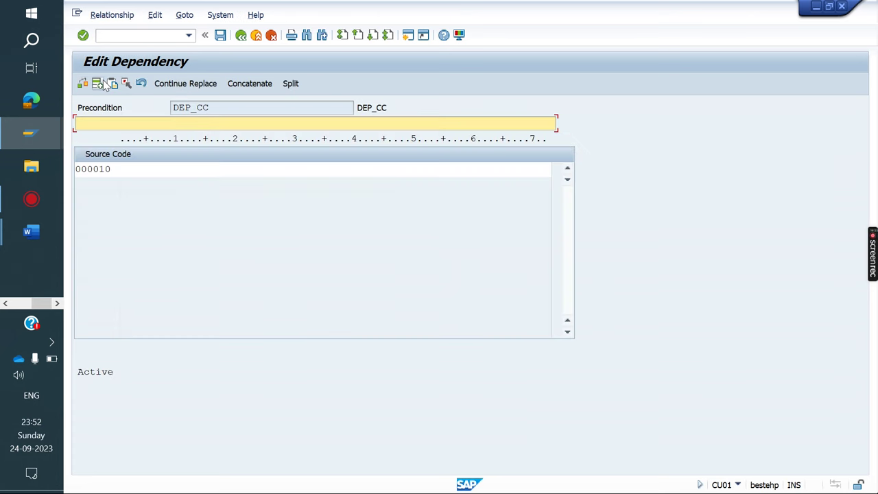
left_click(174, 172)
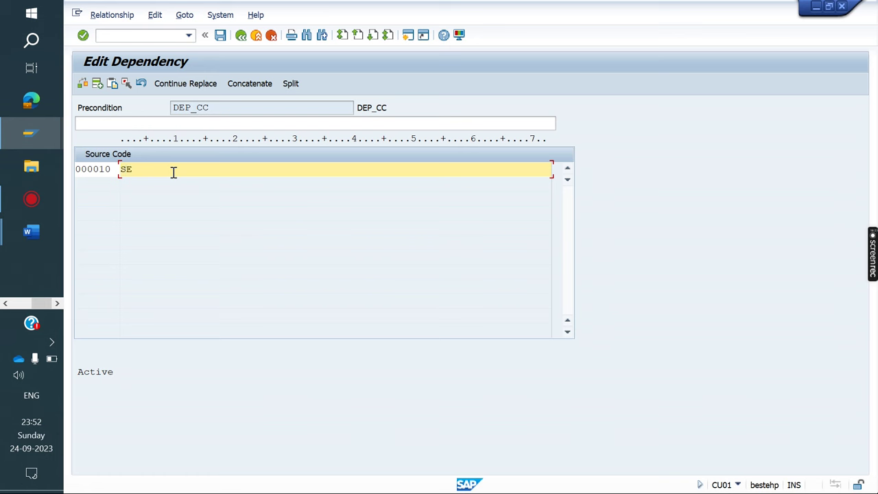
type("SPECIFIED")
type("BIKE_COLOR")
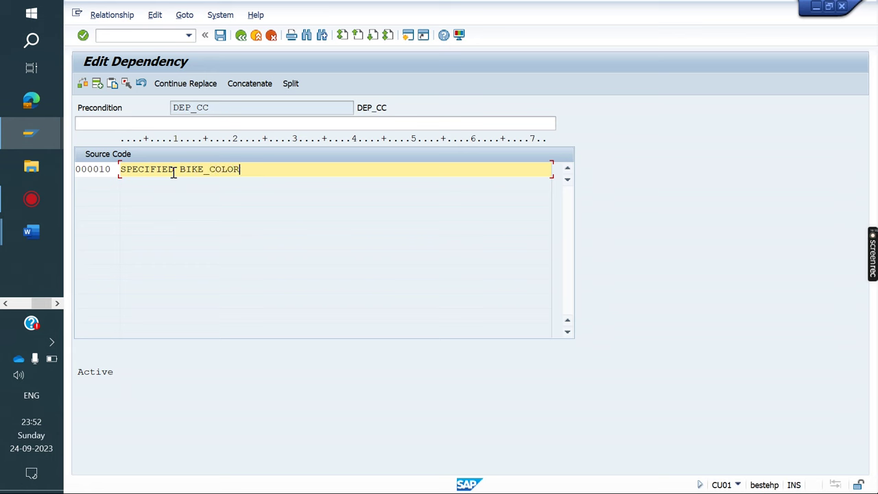
key("ctrl+a")
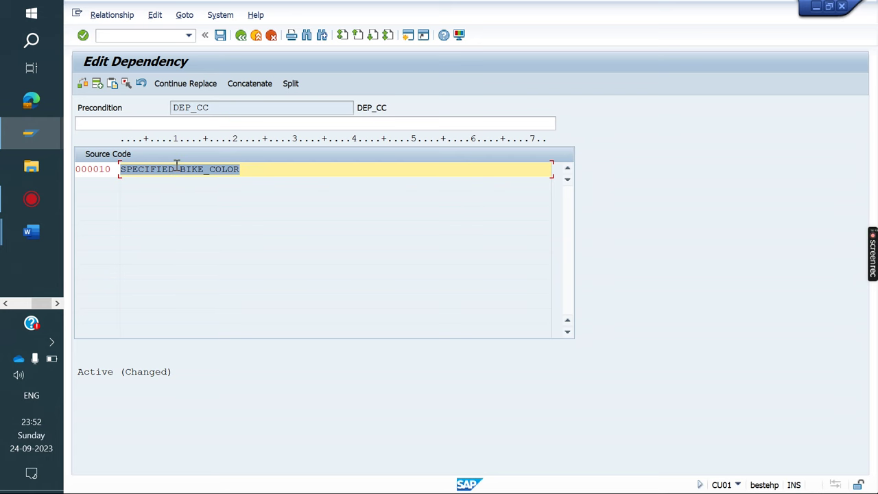
left_click_drag(177, 171, 112, 168)
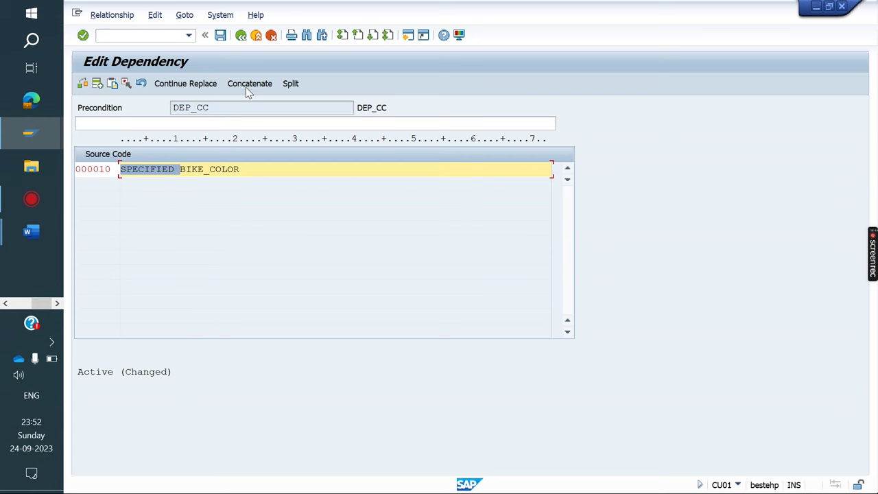
left_click(222, 39)
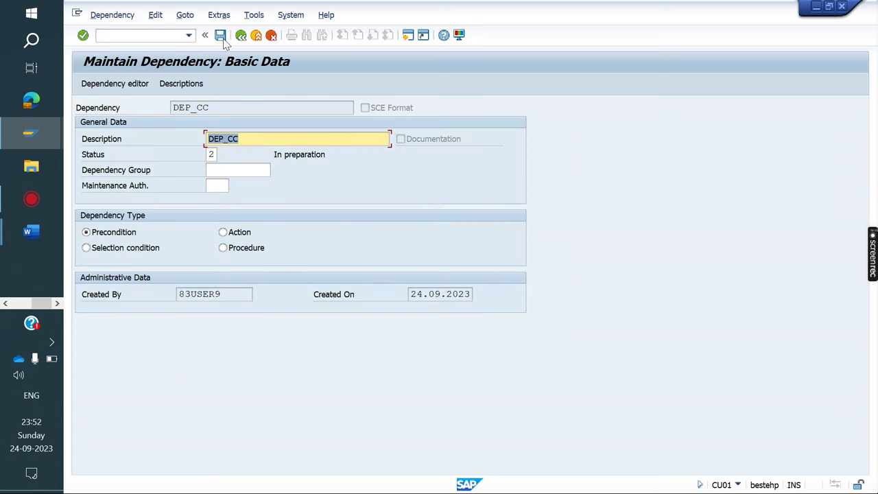
left_click(220, 35)
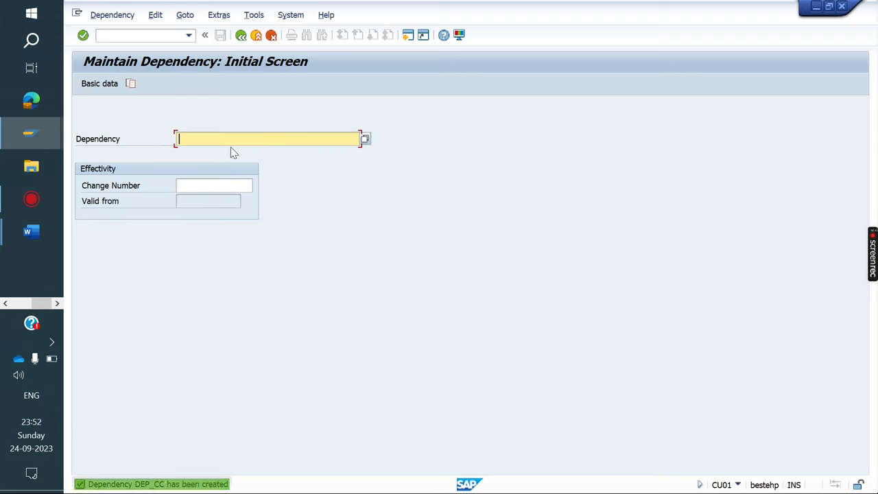
- Start a new dependency DEP_DISC and give it the description DEP_DISC
type("DEP")
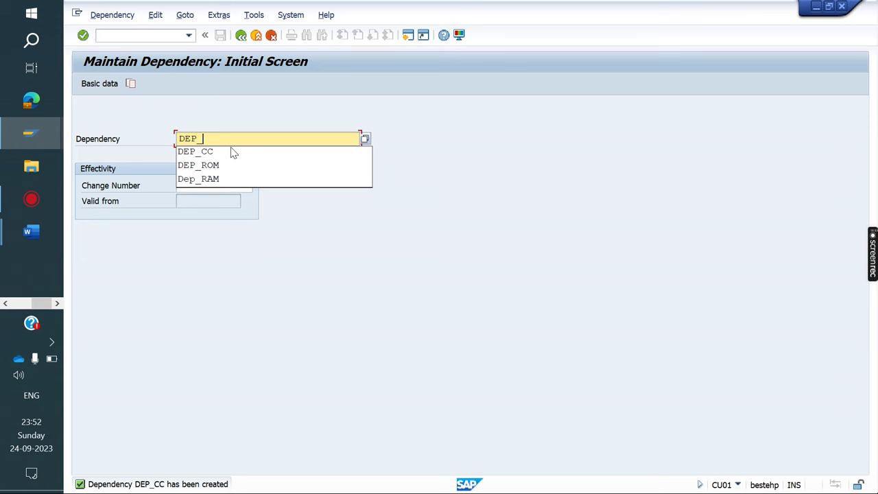
type("_DI")
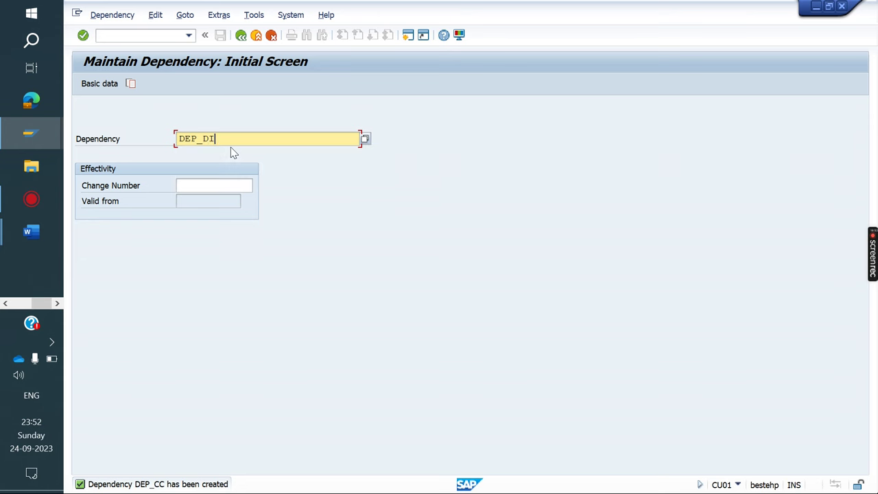
key("Return")
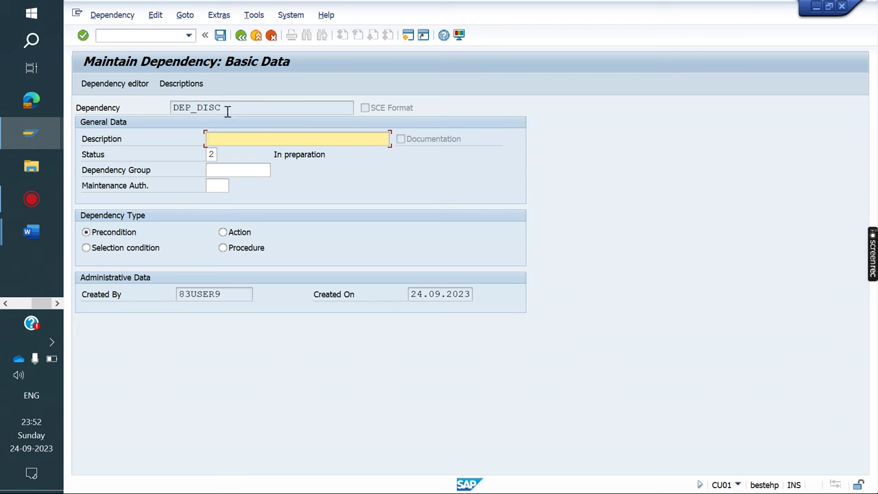
left_click_drag(227, 110, 123, 113)
key("ctrl+c")
left_click(123, 113)
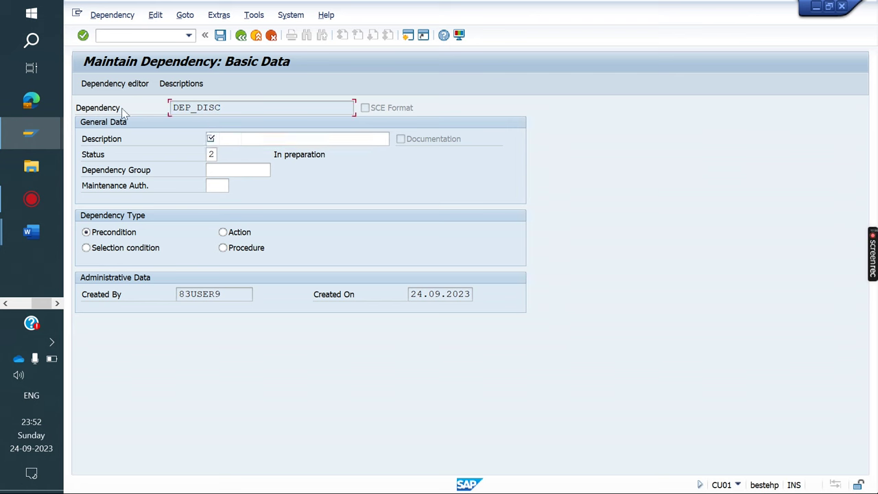
left_click(245, 139)
key("ctrl+v")
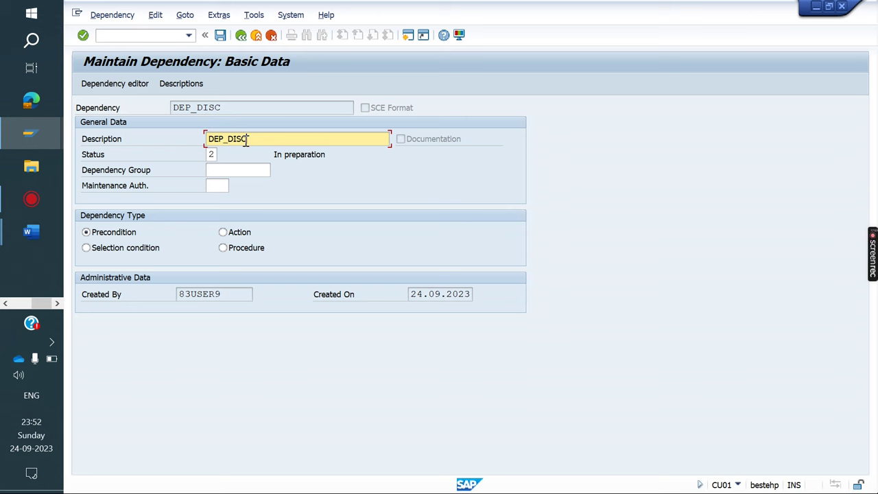
double_click(245, 139)
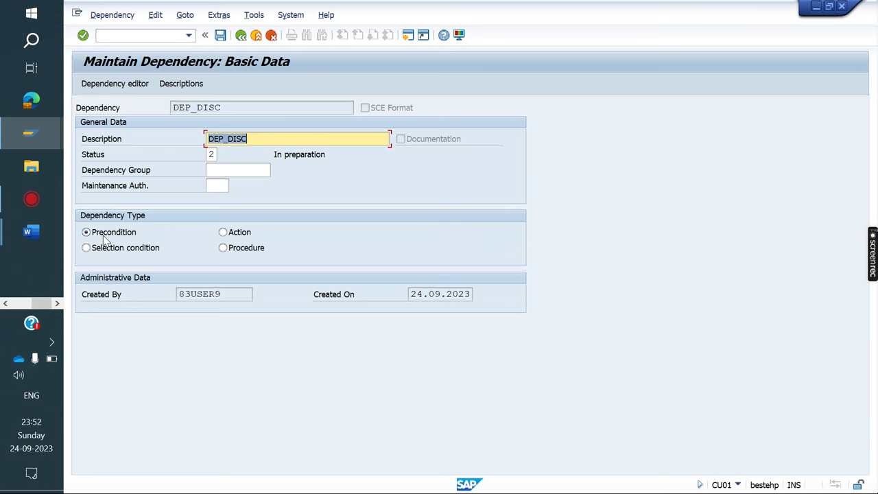
- Enter the source code SPECIFIED BIKE_CC for the DEP_DISC precondition and save the dependency
left_click(114, 84)
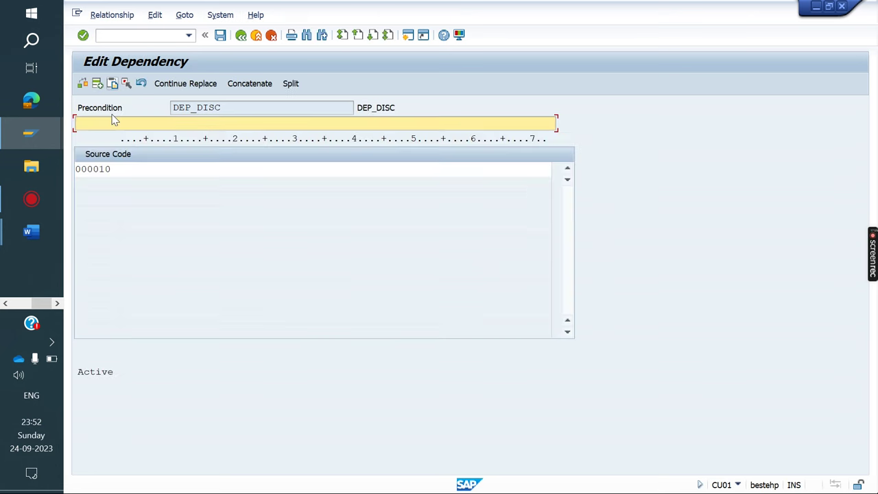
left_click(154, 174)
type("SPECIFIED")
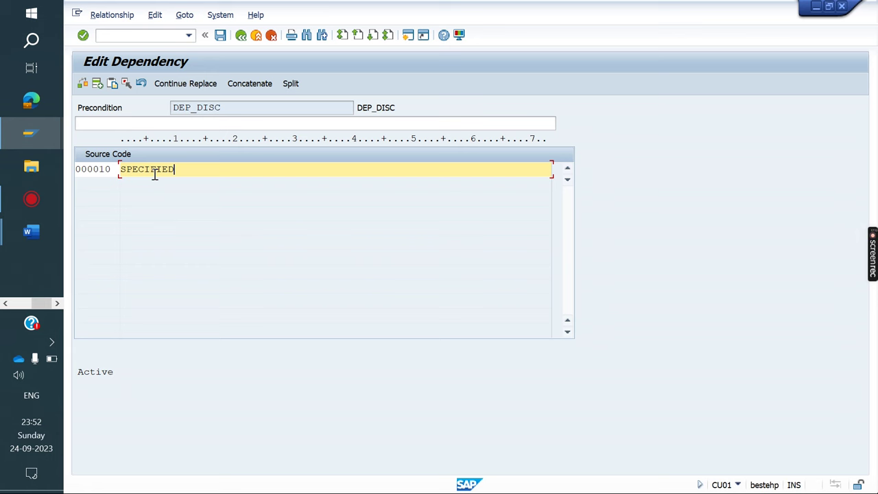
type(" BIKE_CC")
key("Return")
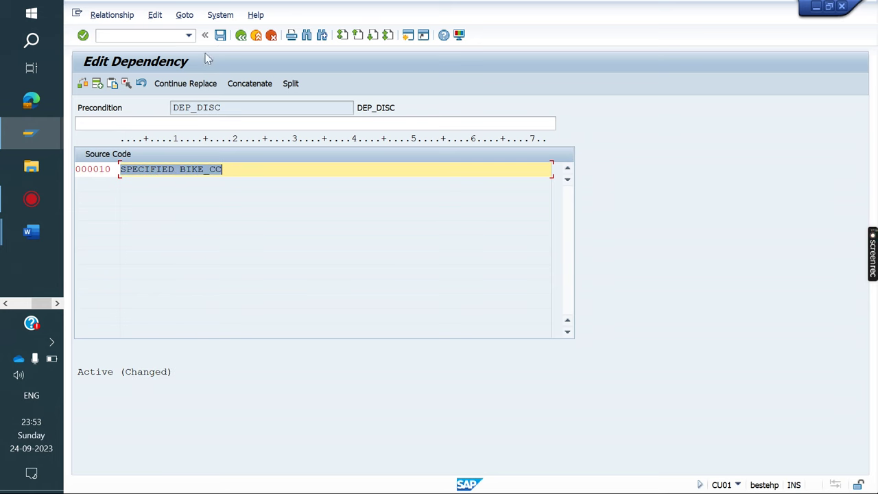
left_click(221, 35)
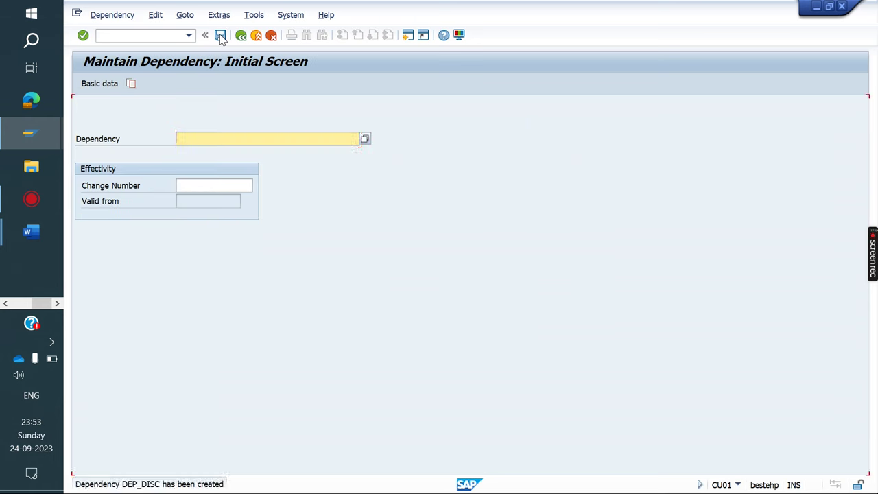
- Start transaction CT04, open characteristic BIKE_DISC for changing, and go to its dependency assignments
left_click(143, 36)
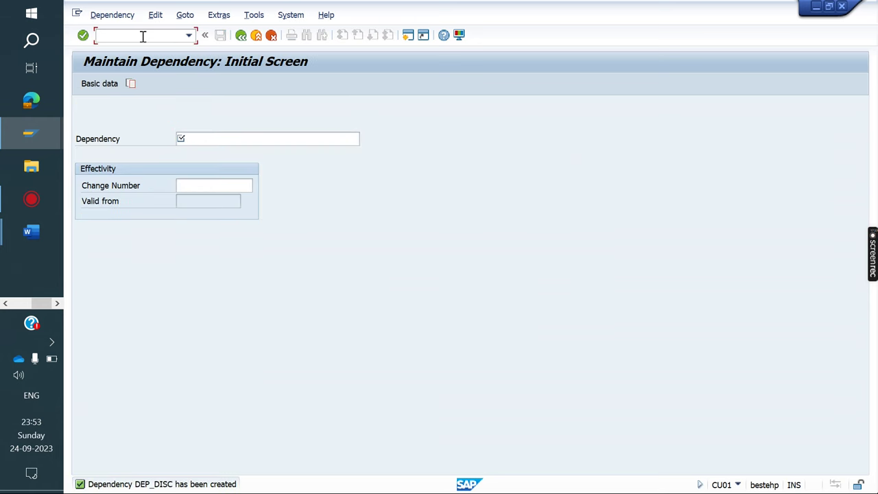
type("/NCT04")
key("Return")
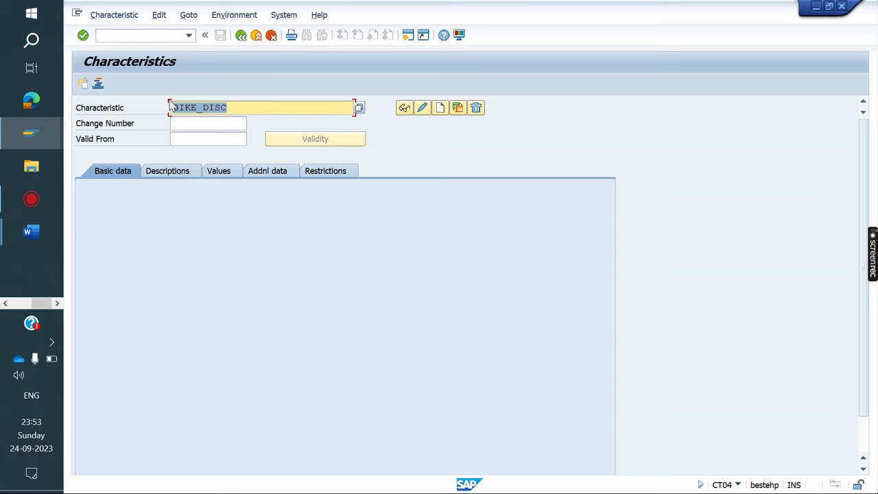
left_click(248, 108)
key("Return")
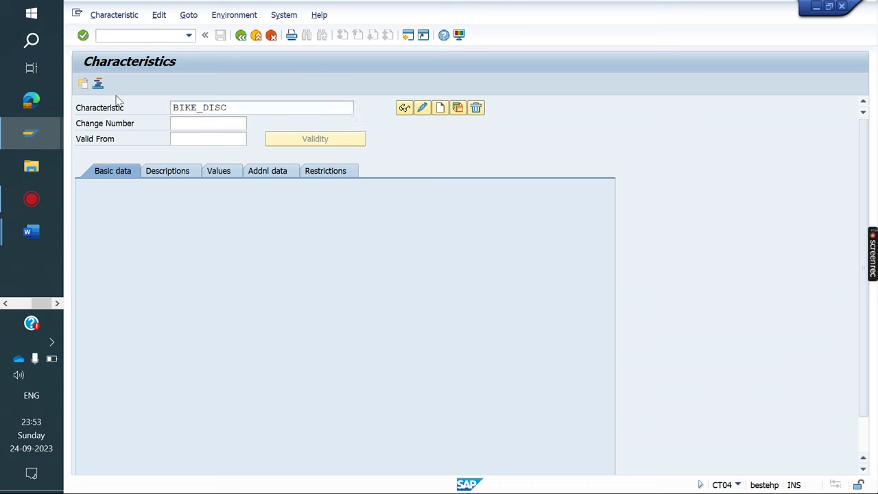
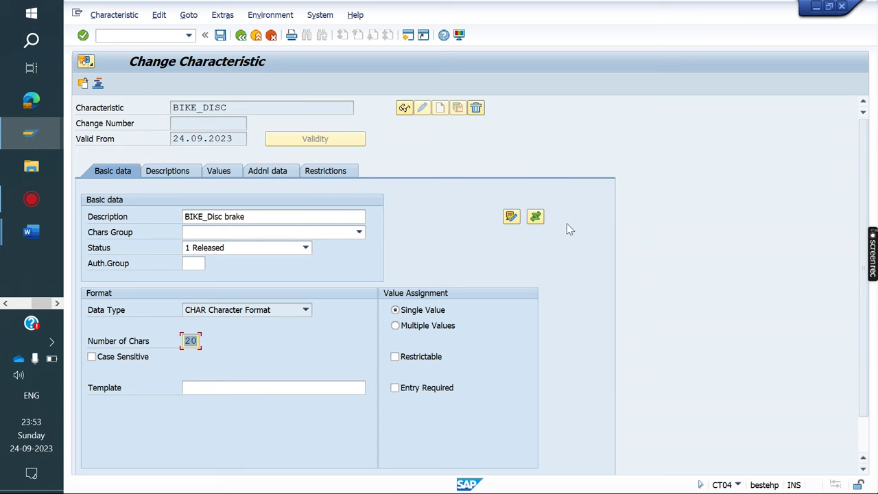
left_click(536, 216)
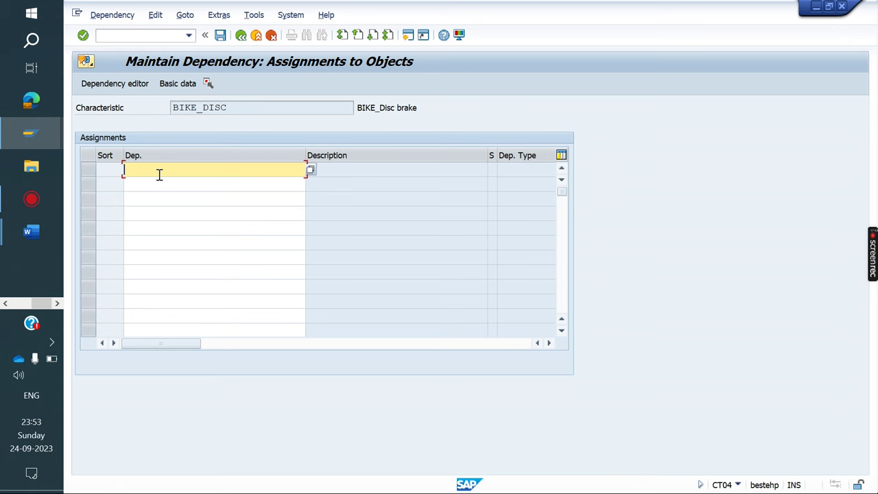
- Try to assign dependency DEP_CC to characteristic BIKE_DISC
type("DEP")
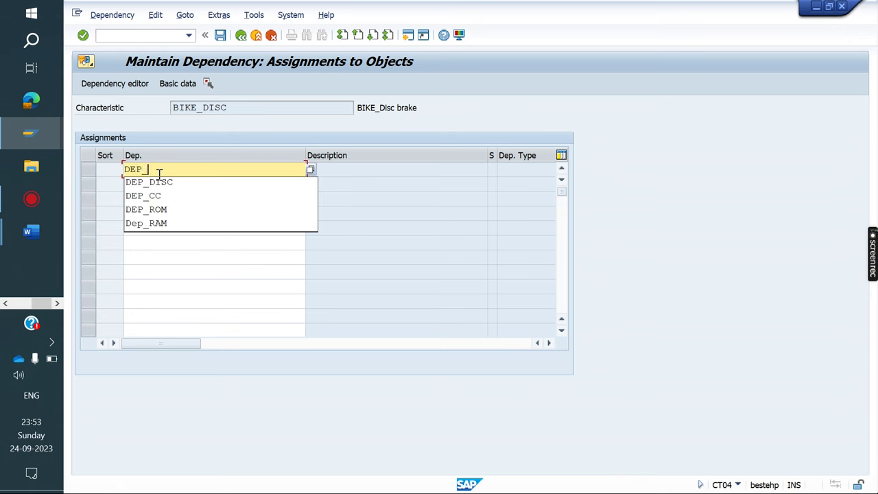
type("_")
key("Down")
key("Down")
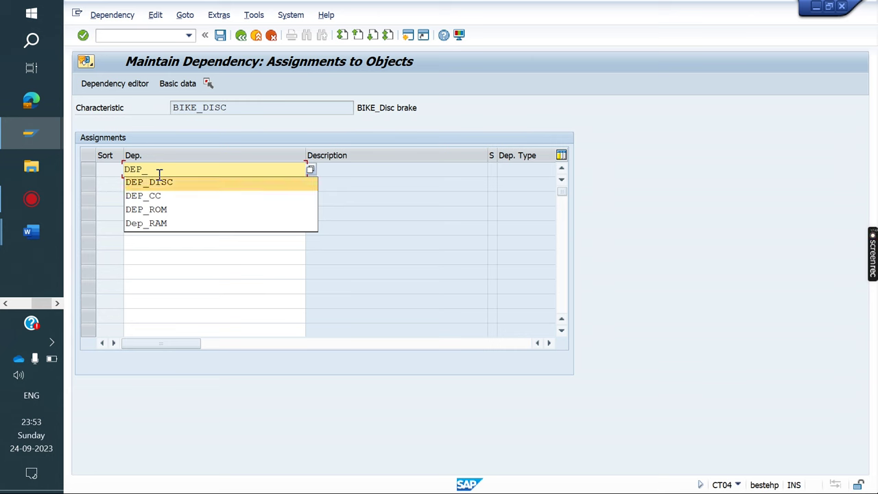
key("Return")
key("Return")
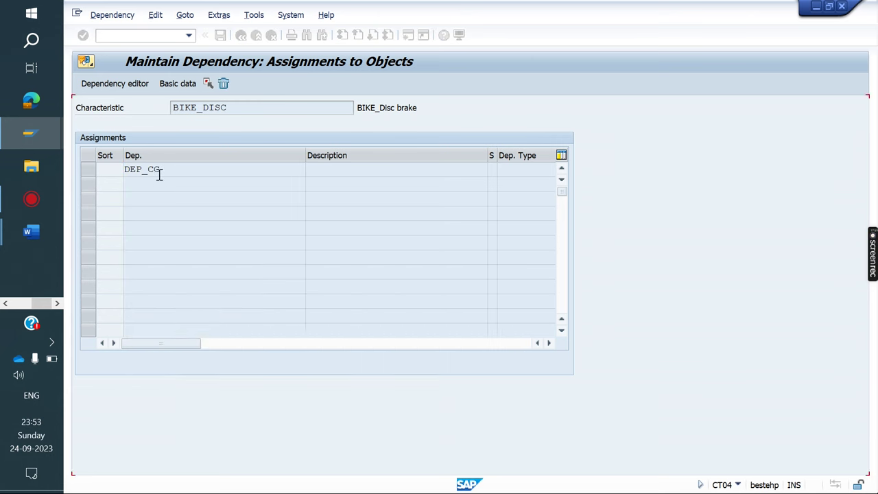
key("Return")
- Start transaction CU02, set the status of dependency DEP_DISC to 1 (Released), and save it
left_click(134, 36)
type("/NCU0")
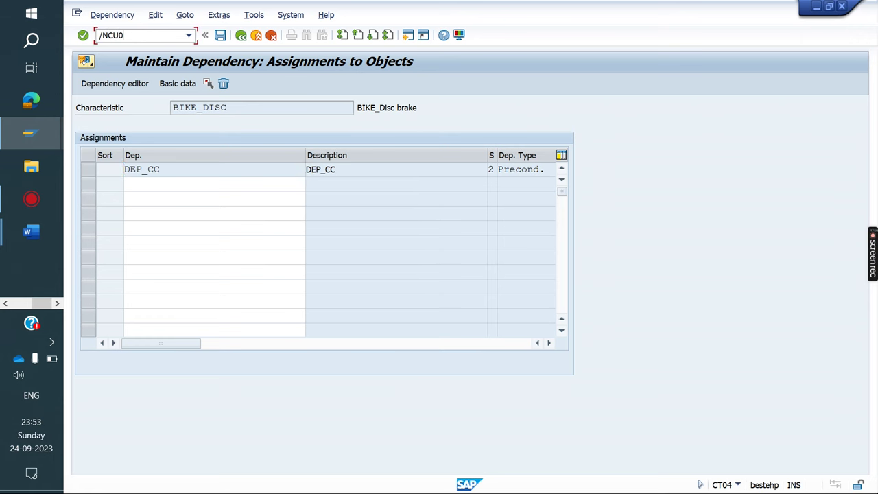
type("2")
key("Return")
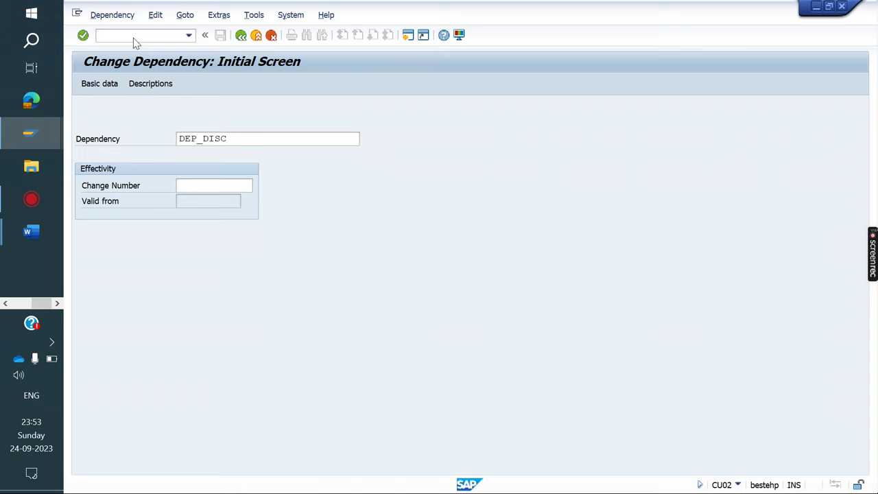
key("Return")
left_click(213, 154)
type("1")
key("Return")
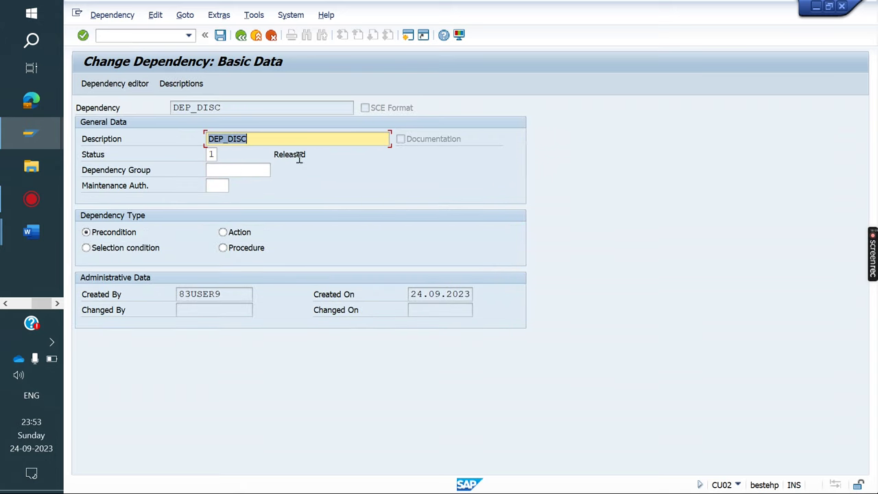
left_click(220, 35)
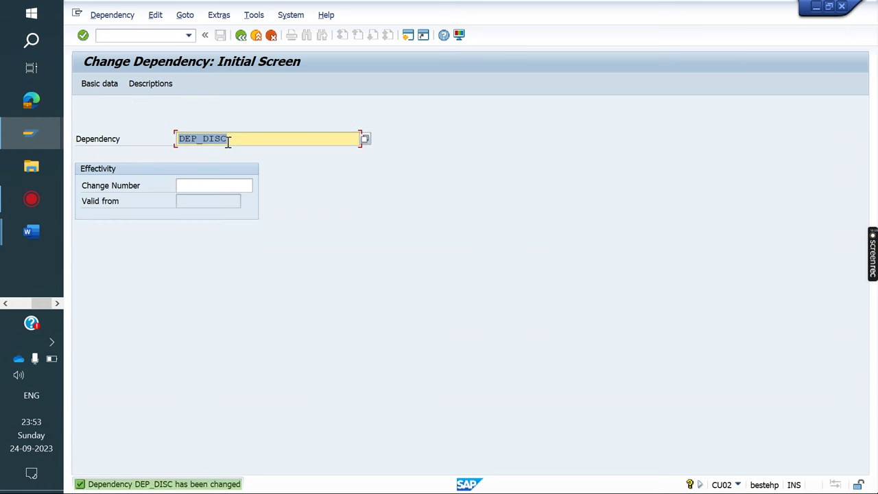
- Open dependency DEP_CC for changing, set its status to 1, and save it
key("BackSpace")
key("Down")
key("Down")
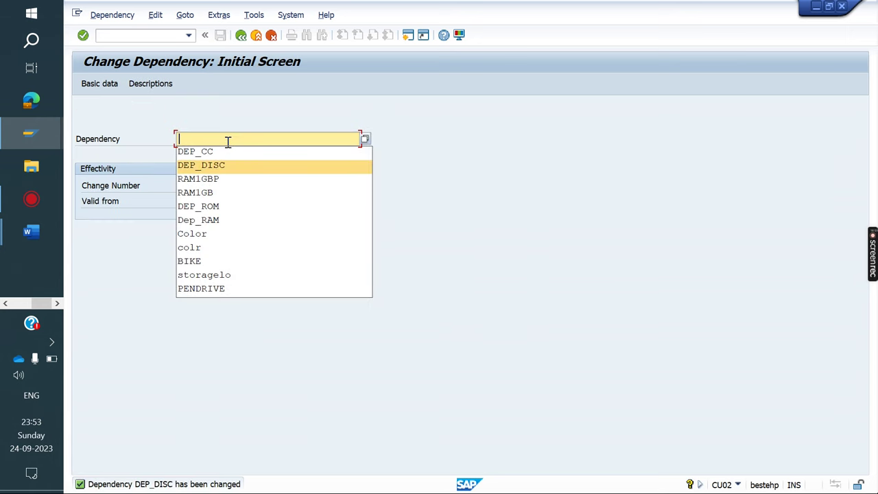
key("Up")
key("Return")
key("Return")
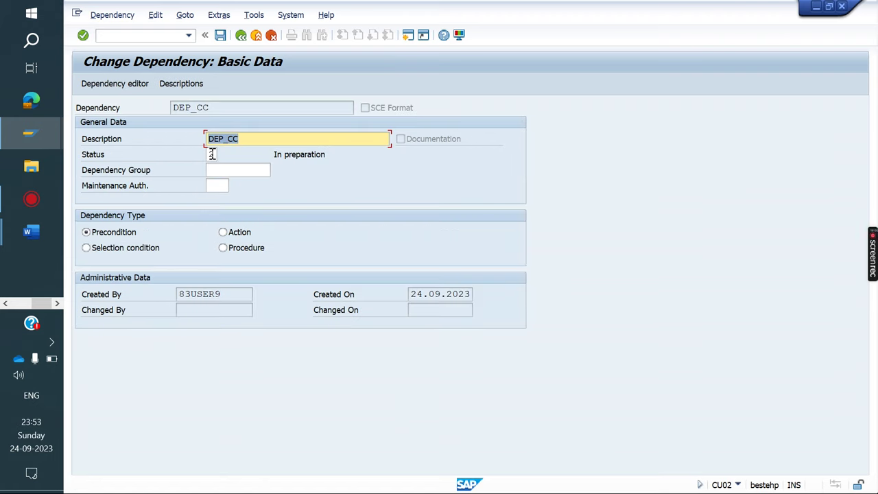
left_click(212, 154)
type("1")
key("Return")
left_click(220, 35)
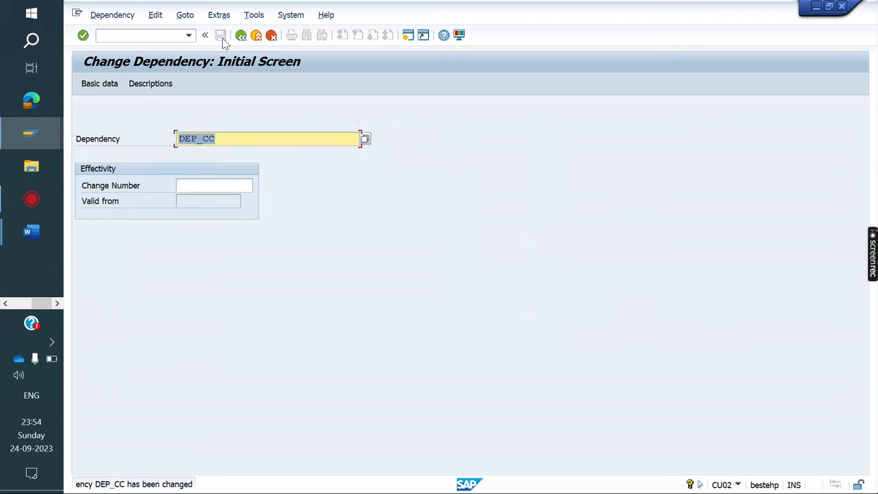
- Return to transaction CT04 and open the dependency assignments of characteristic BIKE_DISC
left_click(125, 39)
type("/NCT04")
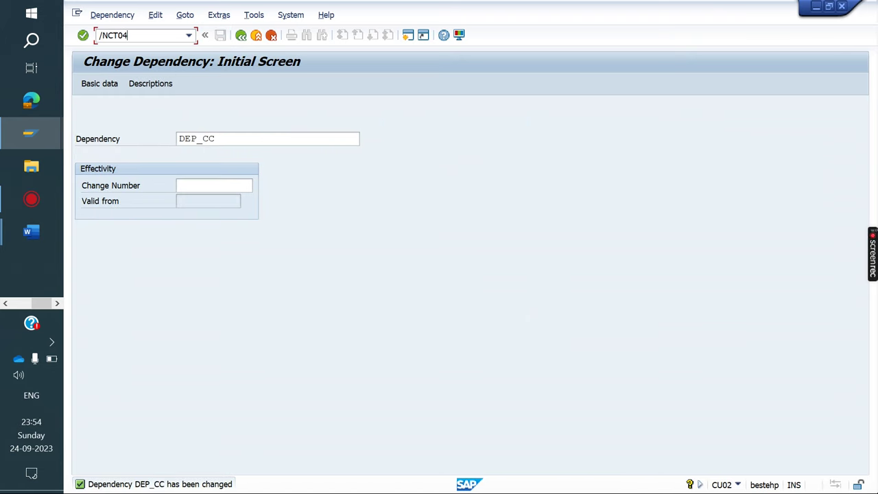
key("Return")
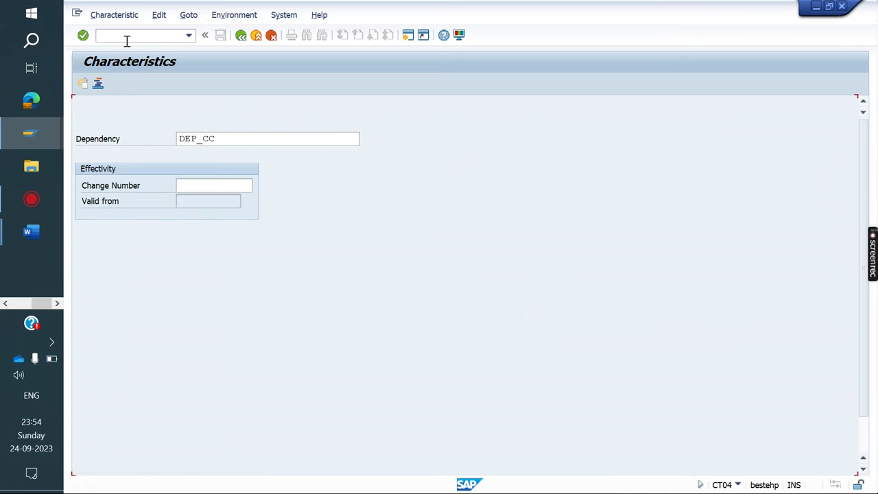
key("Return")
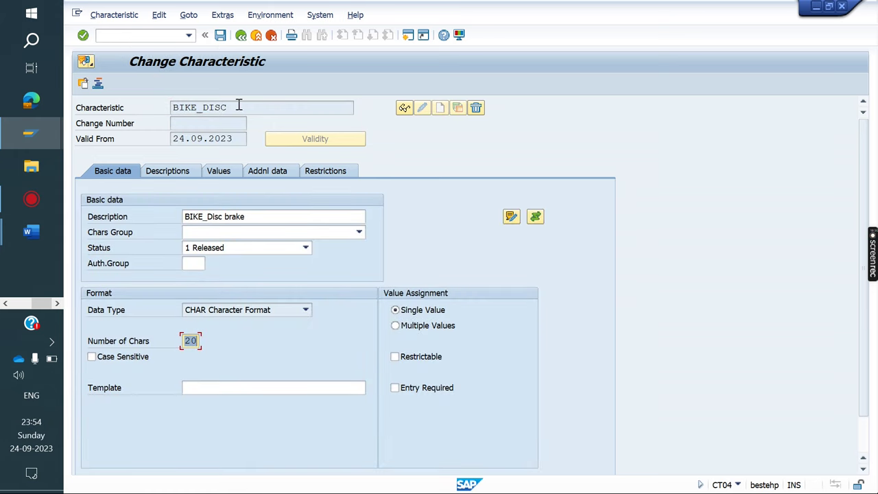
left_click(535, 216)
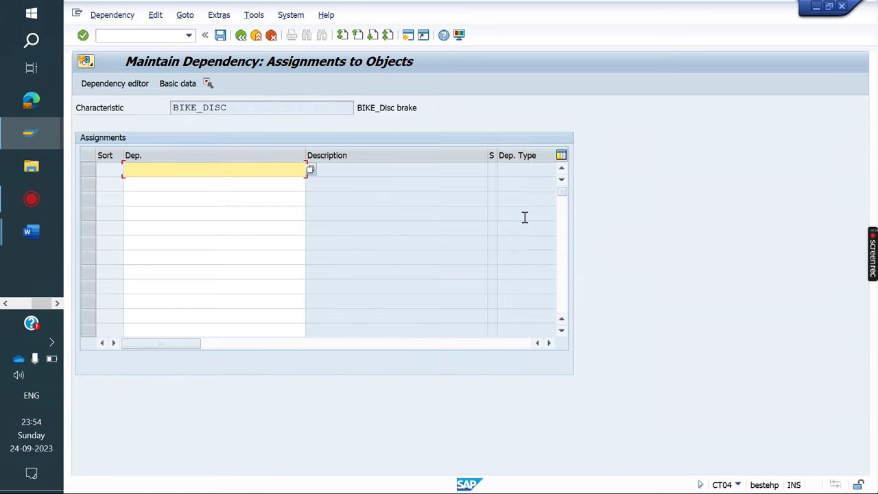
- Assign dependency DEP_CC to characteristic BIKE_DISC and save the characteristic
left_click(175, 172)
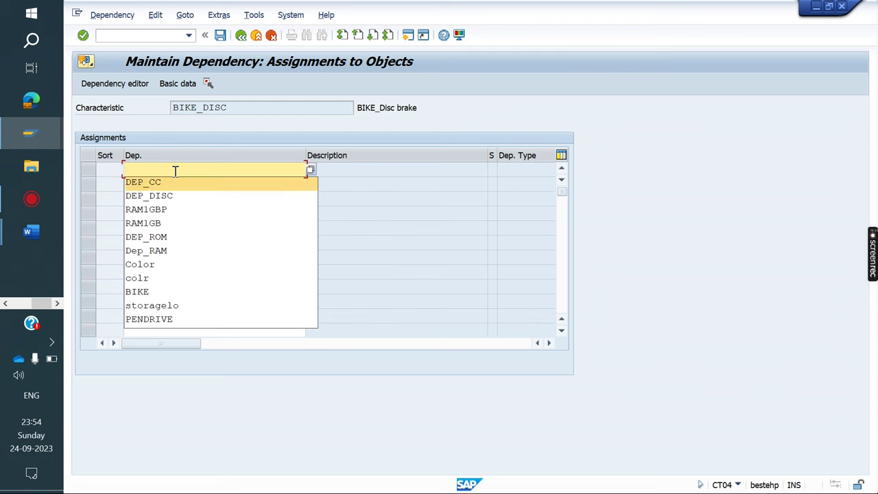
key("Return")
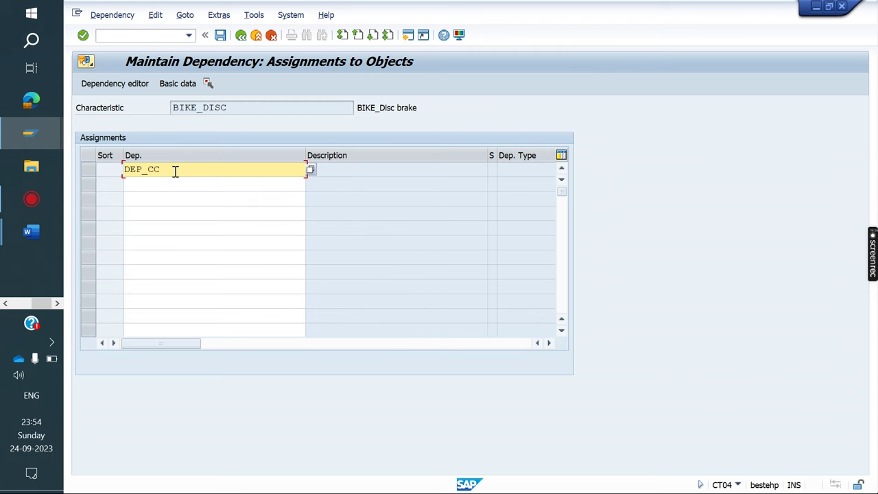
key("Return")
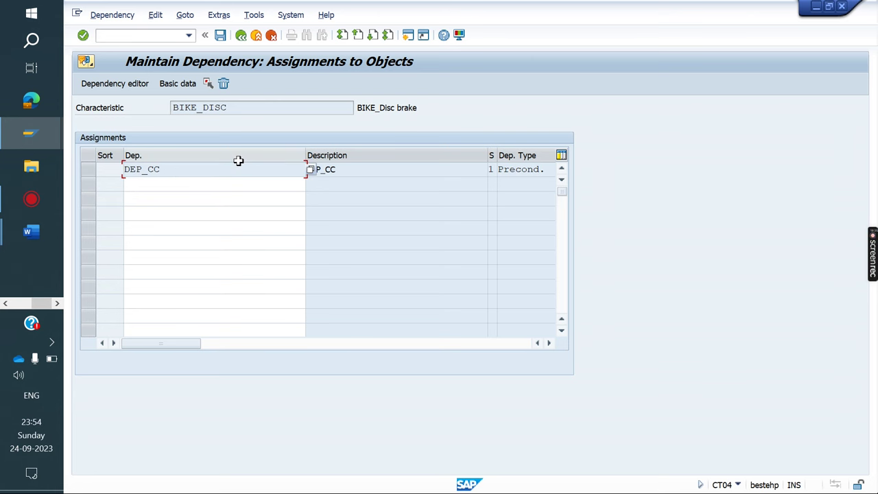
left_click(221, 36)
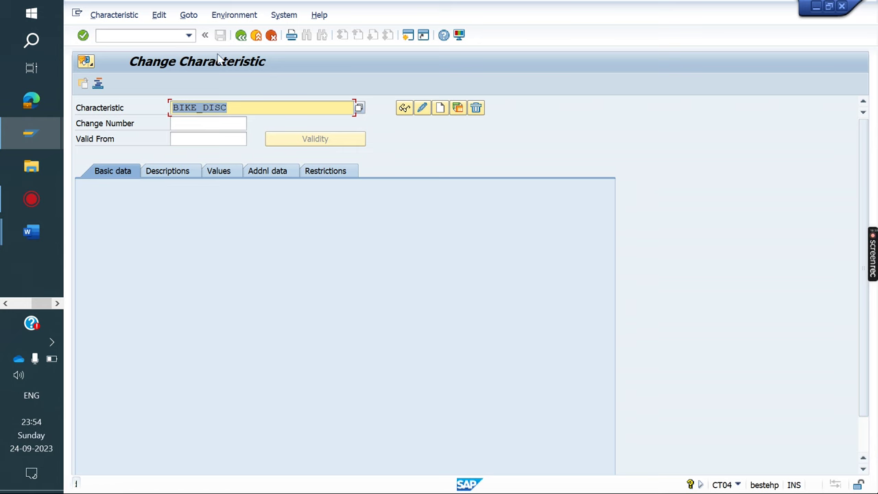
- Open characteristic BIKE_CC for changing and go to its dependency assignments
key("BackSpace")
key("Down")
key("Down")
key("Return")
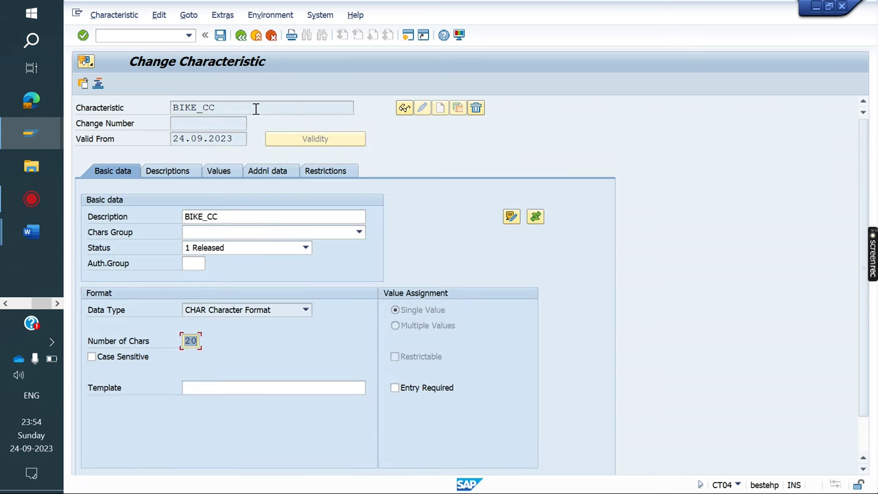
left_click(535, 217)
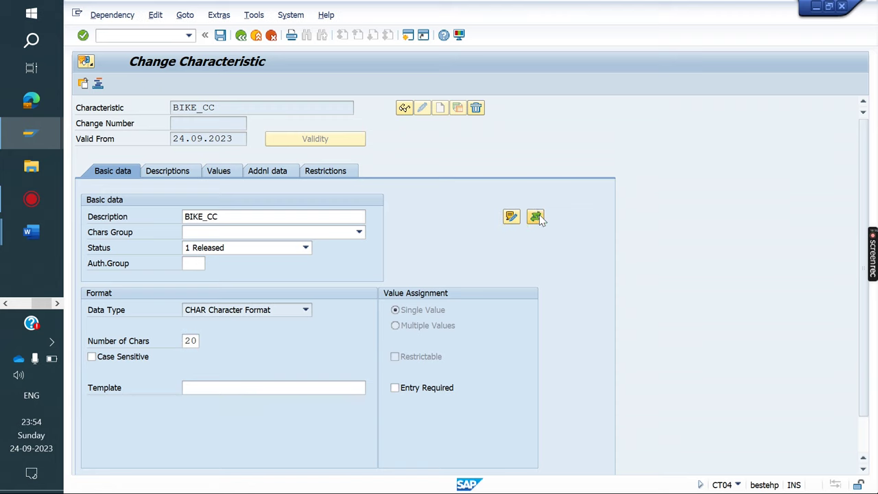
- Try to assign dependency DEP_COLOR to characteristic BIKE_CC, then try to leave its basic data screen
key("BackSpace")
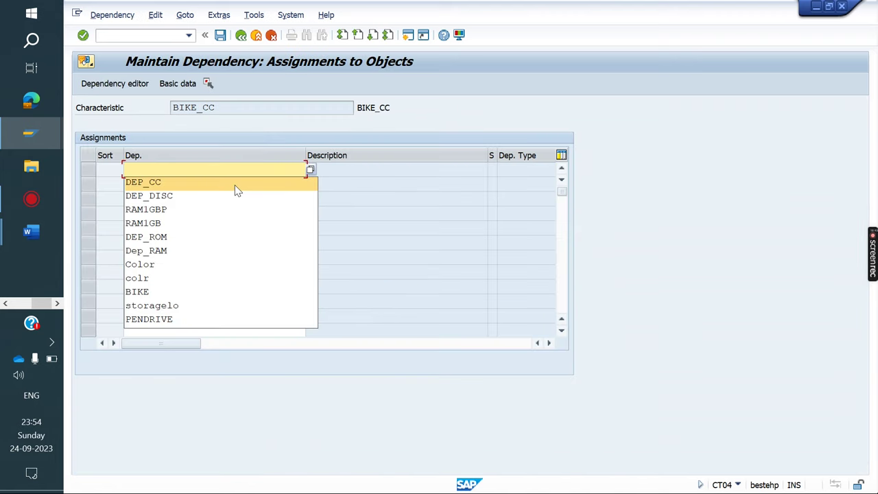
type("DEP_C")
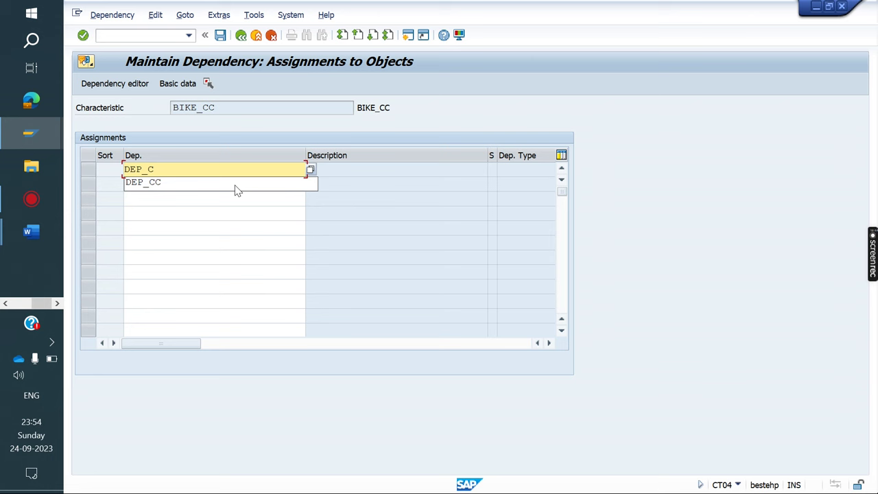
type("OLOR")
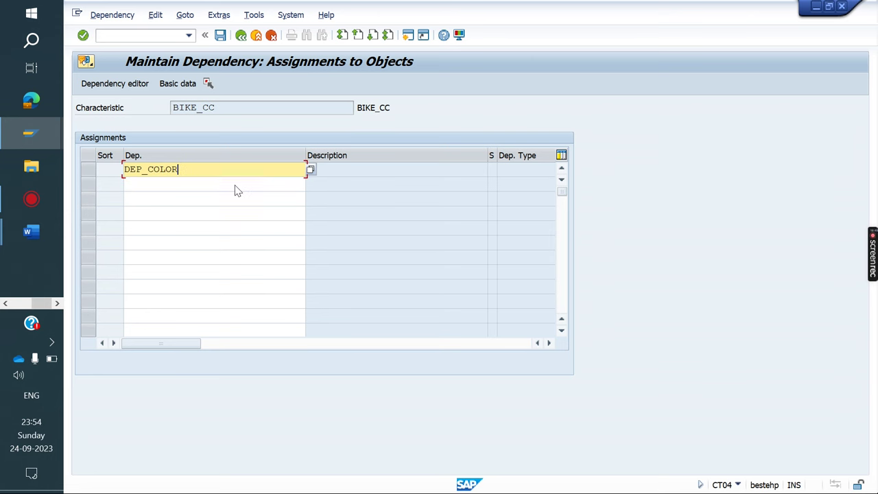
key("Return")
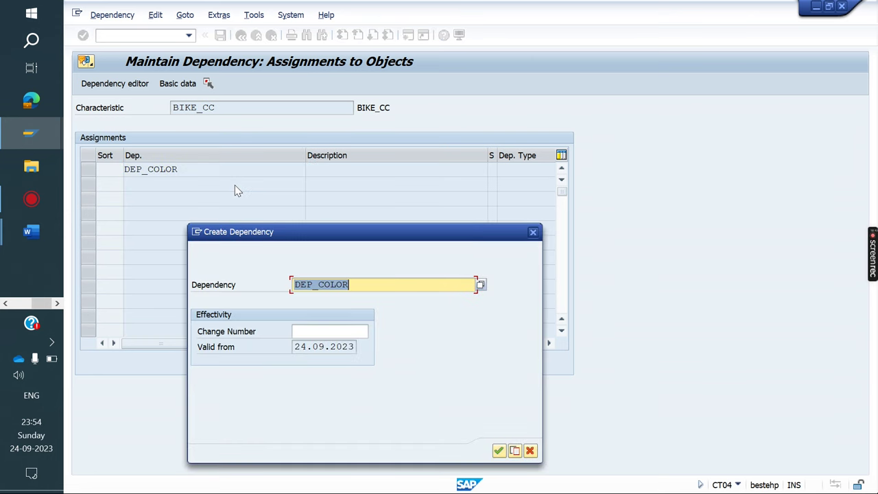
key("Return")
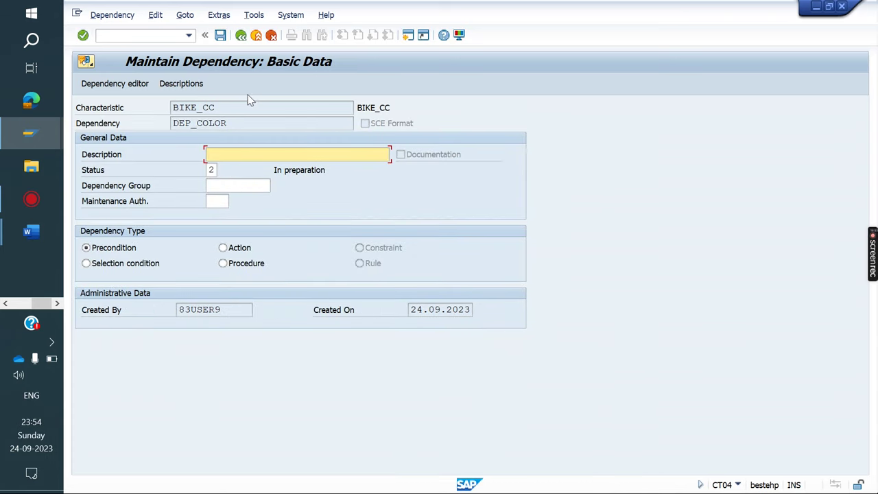
left_click(241, 35)
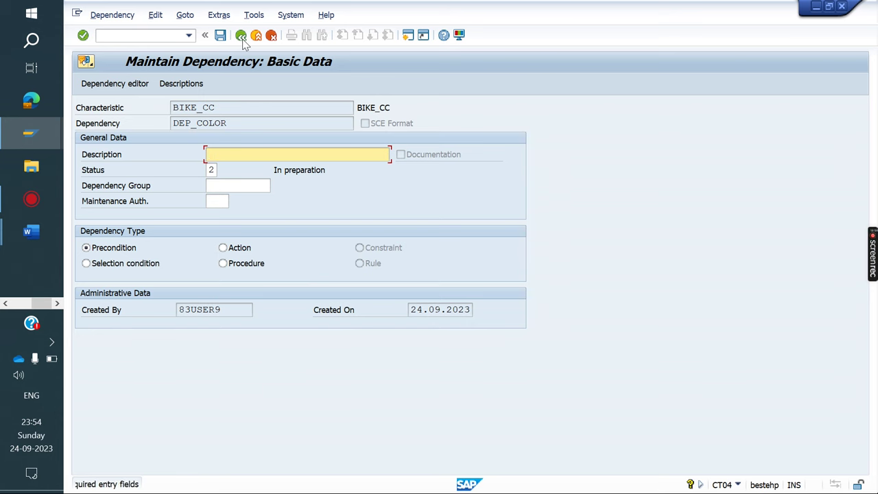
- Restart transaction CT04 and reopen the dependency assignments of characteristic BIKE_CC
left_click(155, 35)
type("/NCT0")
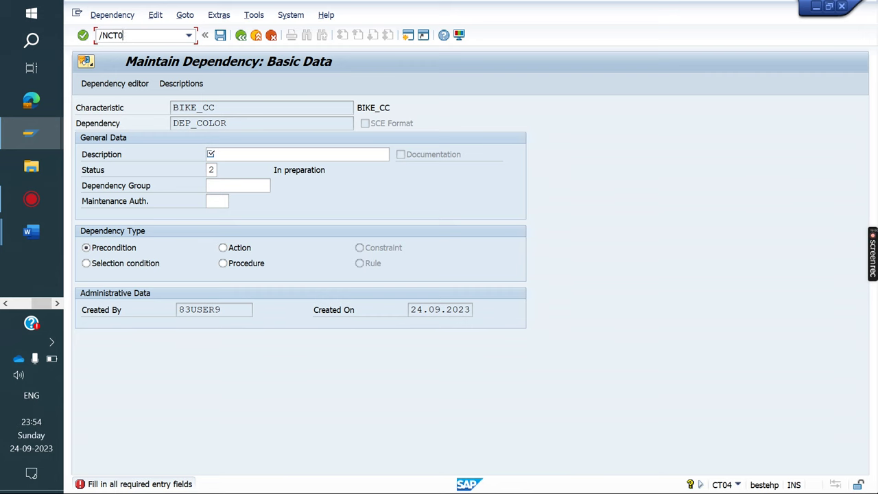
type("4")
key("Return")
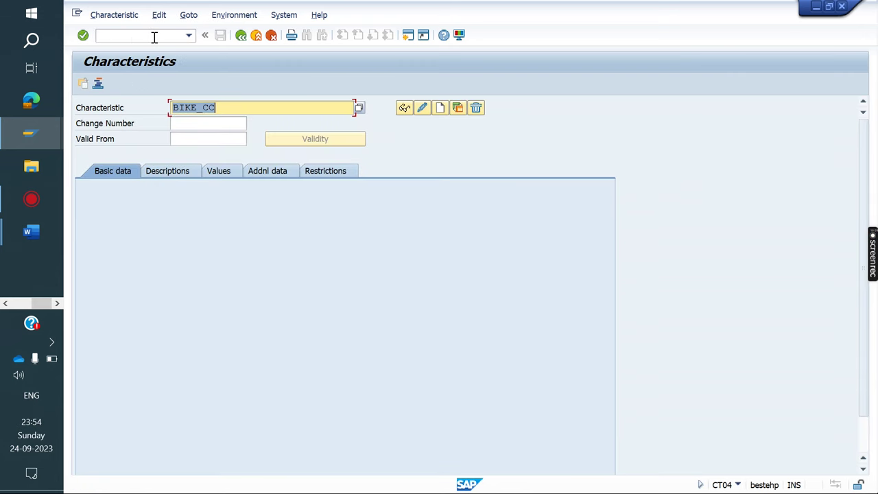
key("Return")
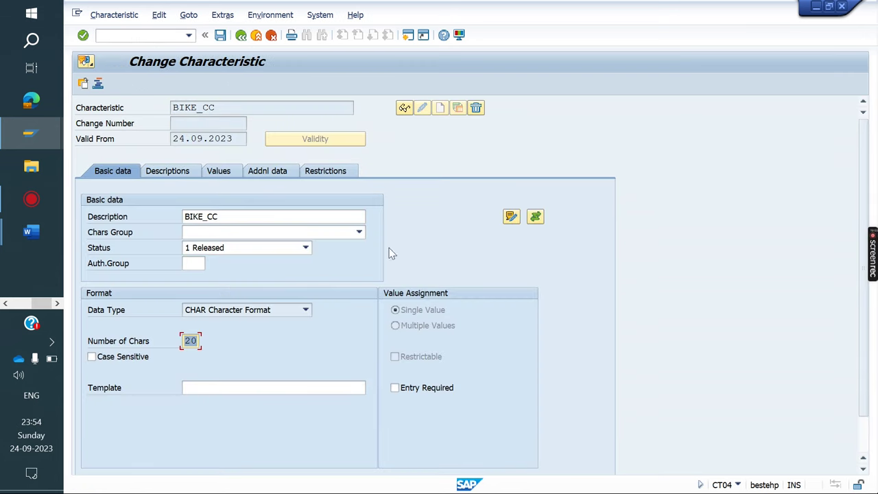
left_click(535, 216)
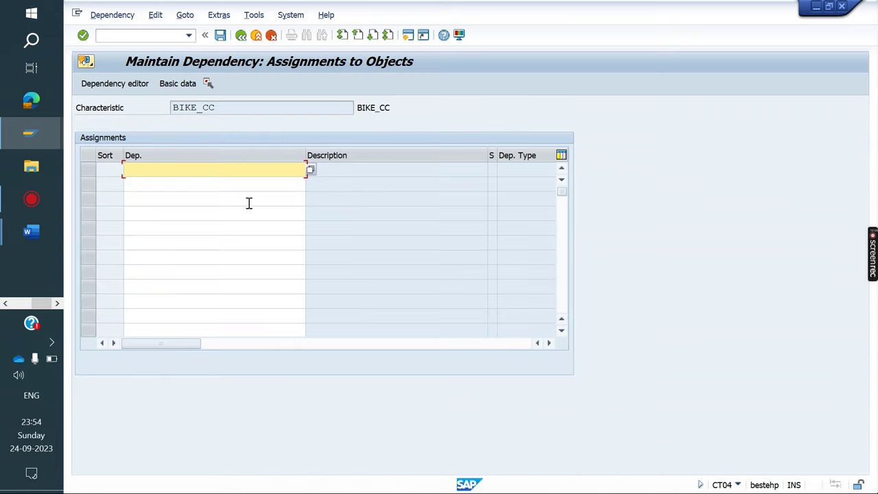
- Try again to assign DEP_COLOR to characteristic BIKE_CC and dismiss the dependency creation dialog
type("DEP")
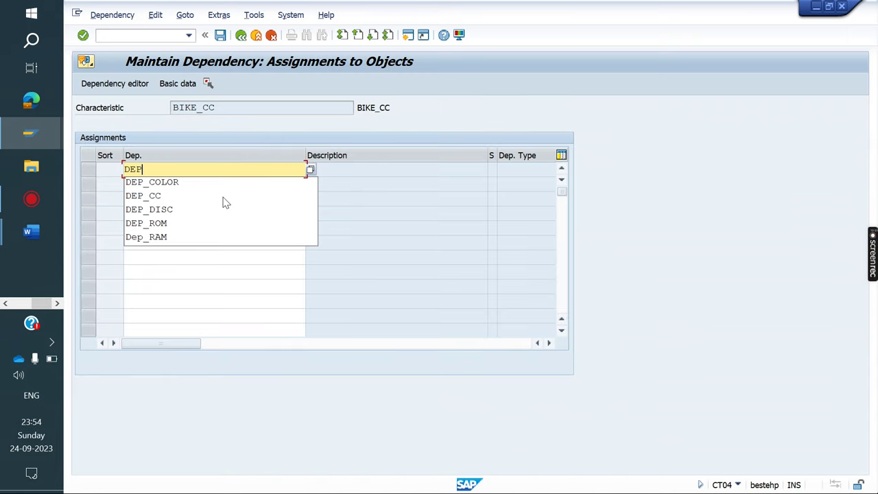
type("_COLOR")
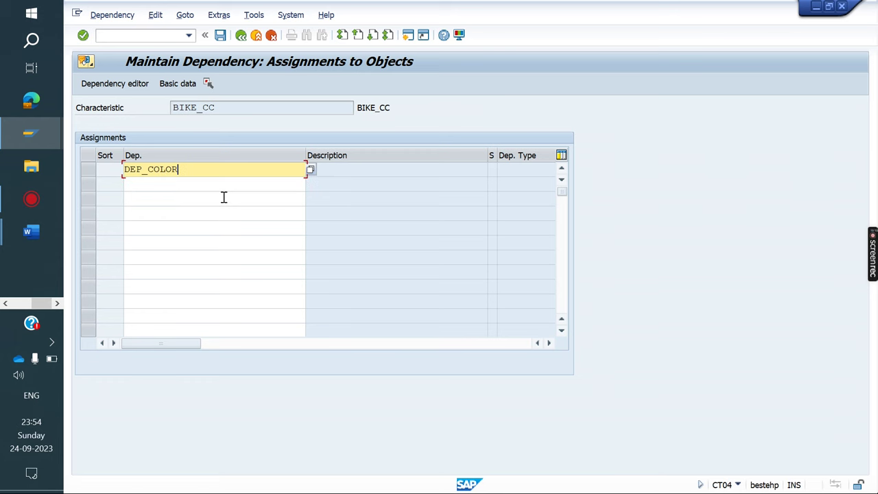
key("Return")
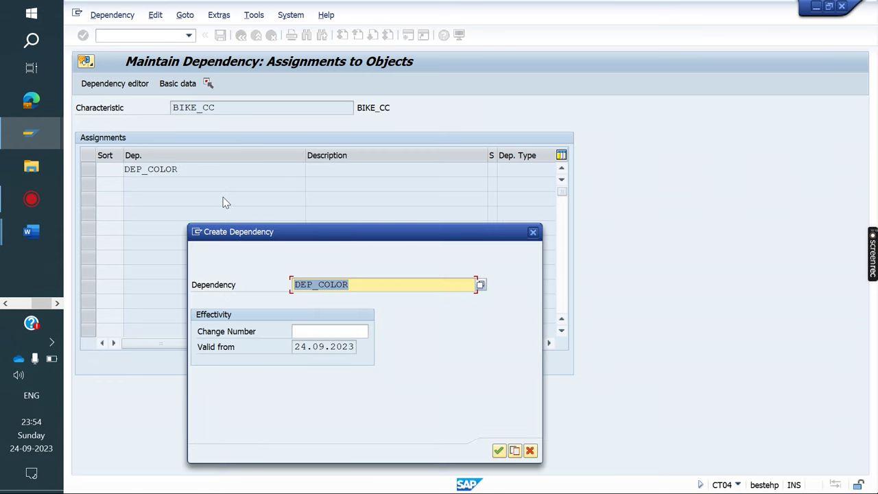
left_click(534, 235)
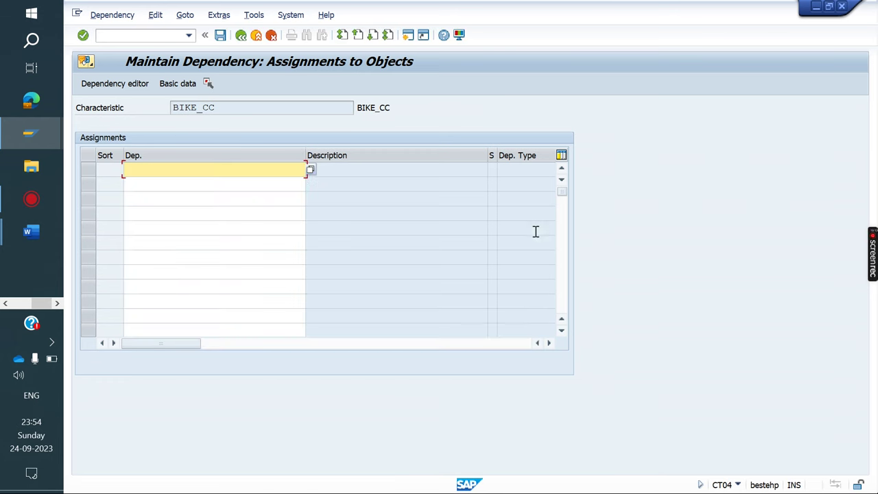
- Go to transaction CU02 and try to open dependency DEP_COLOR for changing
left_click(152, 38)
type("/NCU02")
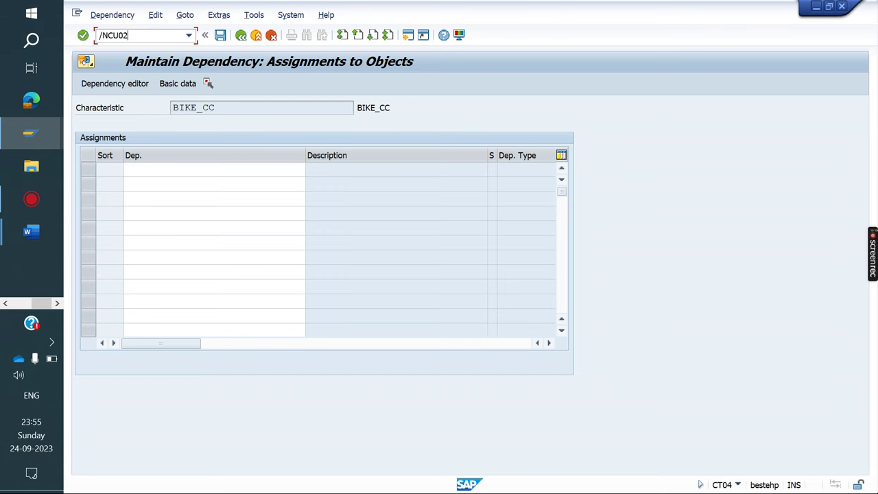
key("Return")
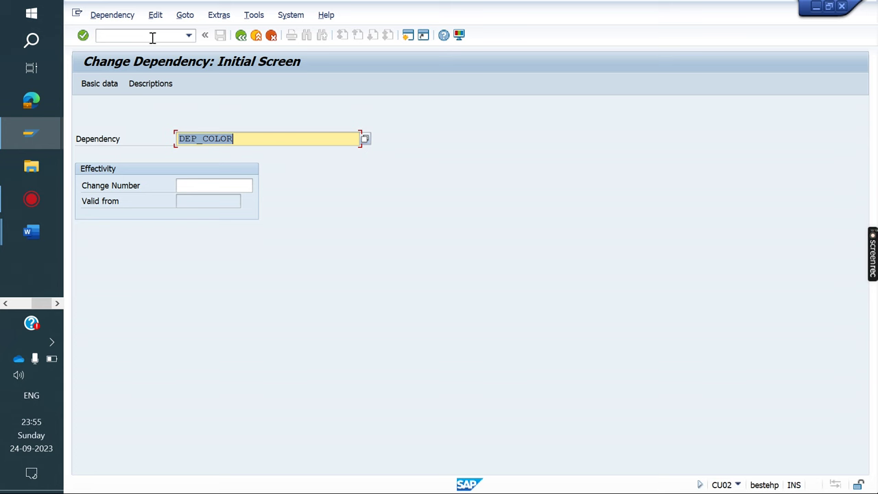
key("Return")
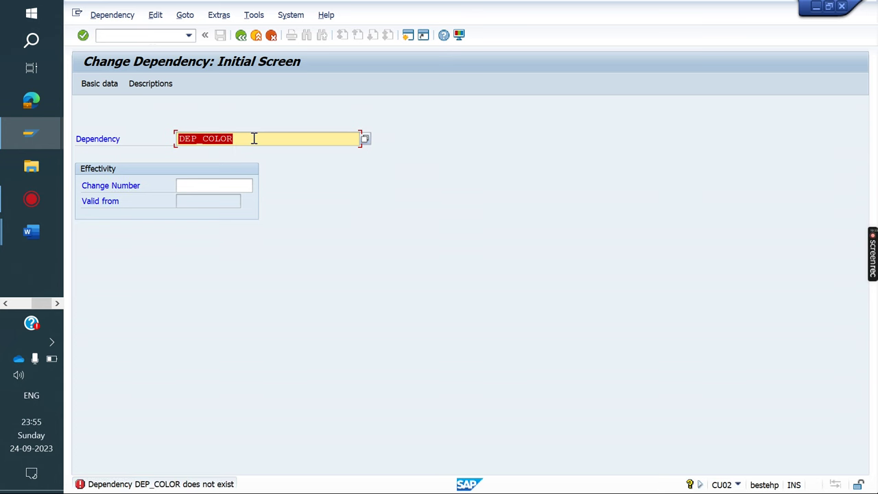
- Open dependency DEP_CC and view its source code in the dependency editor
left_click(253, 139)
key("BackSpace")
key("BackSpace")
key("BackSpace")
key("BackSpace")
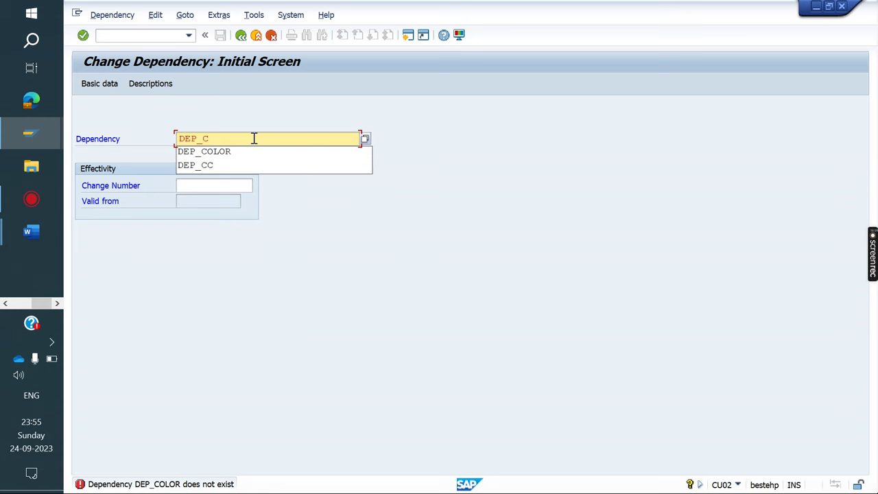
type("CC")
key("Return")
left_click(254, 138)
key("BackSpace")
key("Return")
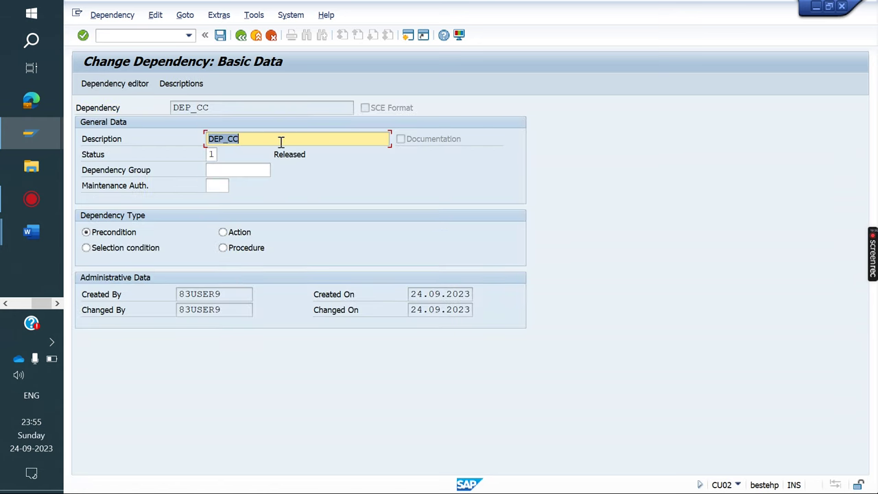
left_click(116, 84)
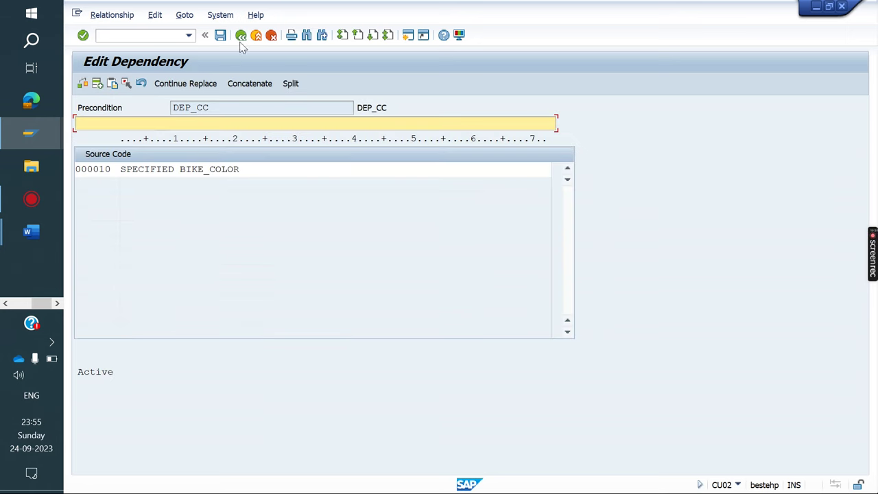
- Leave DEP_CC, open dependency DEP_DISC, and view its source code in the dependency editor
left_click(241, 35)
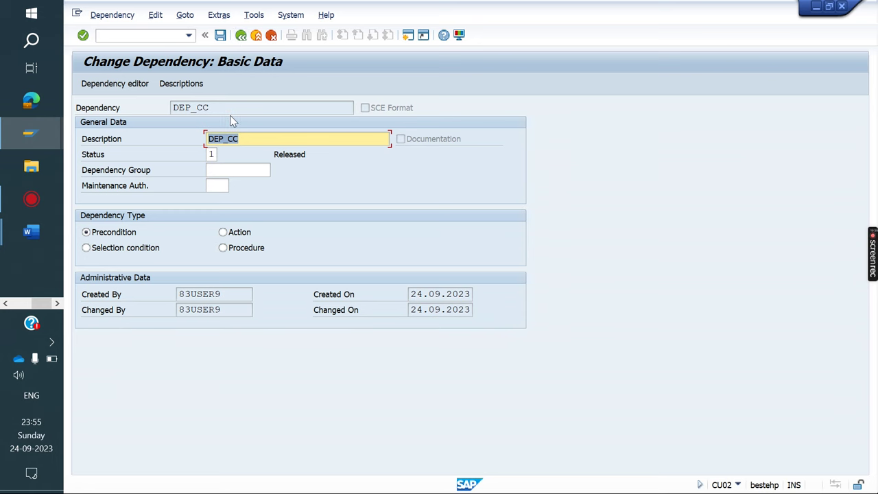
left_click(240, 35)
left_click(226, 141)
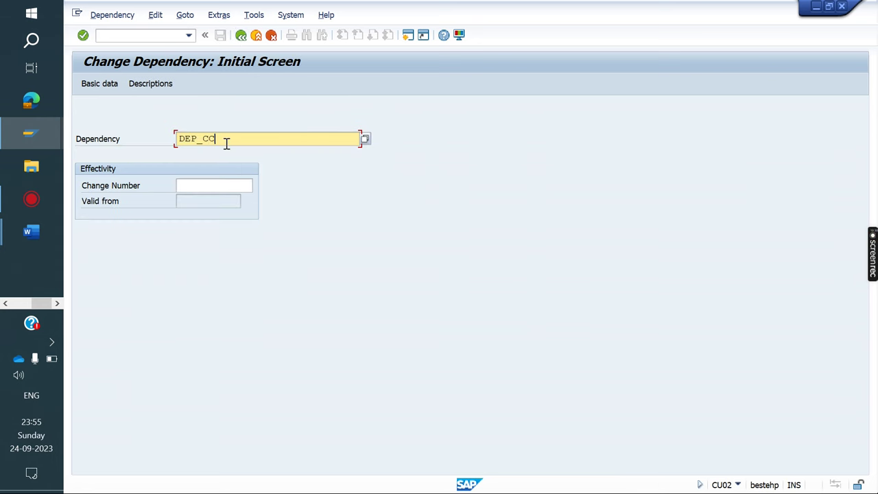
key("BackSpace")
key("BackSpace")
key("Down")
key("Down")
key("Down")
key("Down")
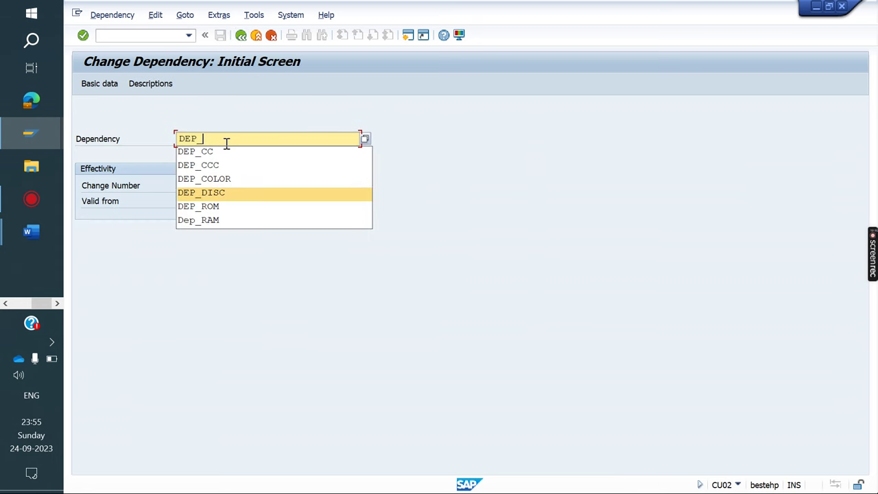
key("Return")
key("Return")
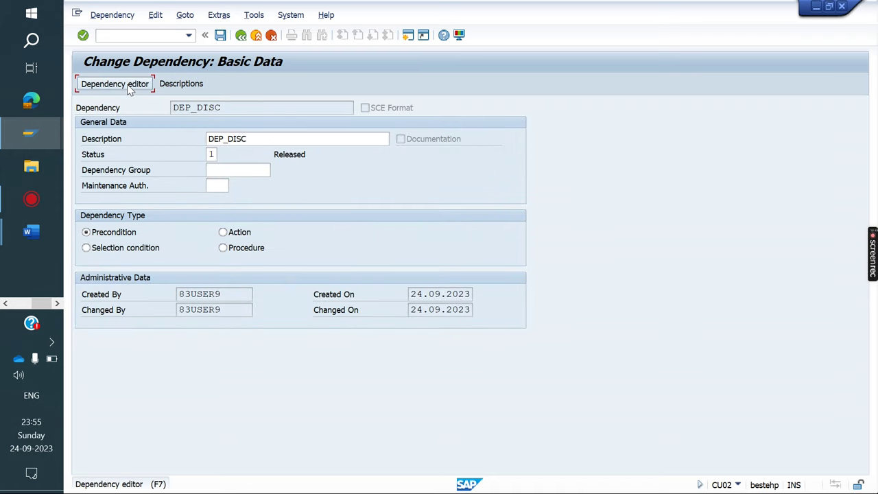
left_click(130, 85)
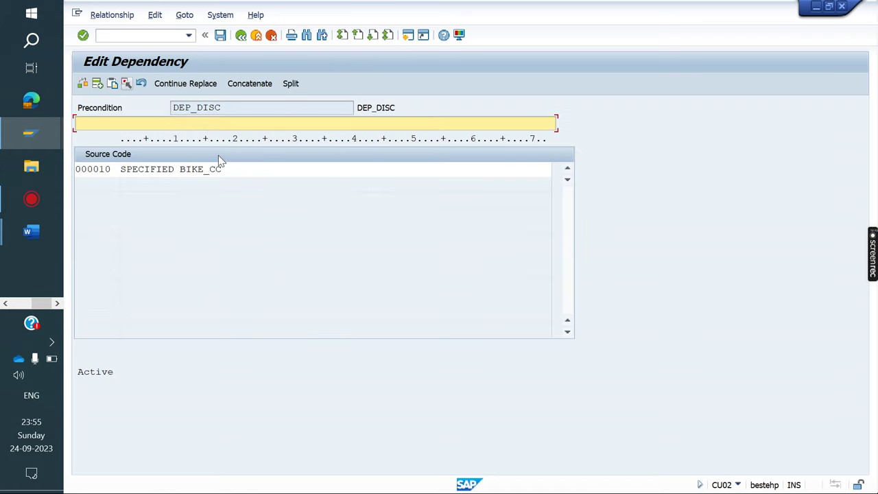
- Return to transaction CT04 and open the dependency assignments of characteristic BIKE_CC
left_click(136, 35)
type("/NC")
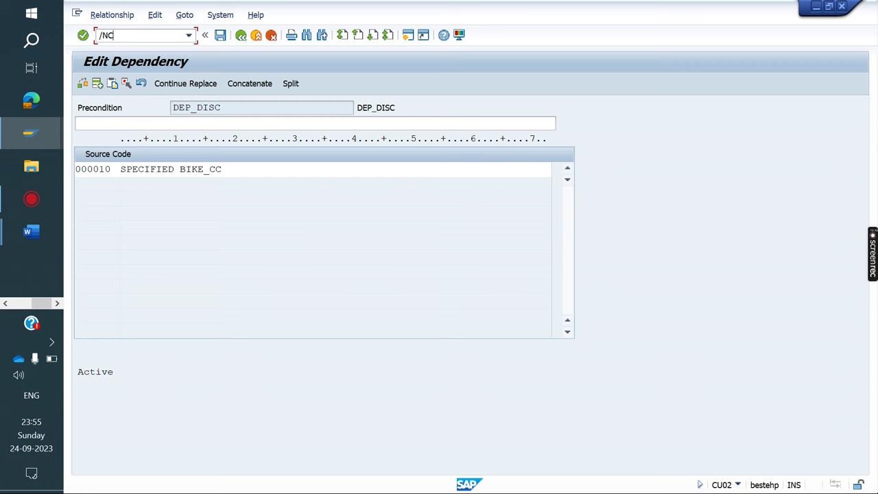
type("T04")
key("Return")
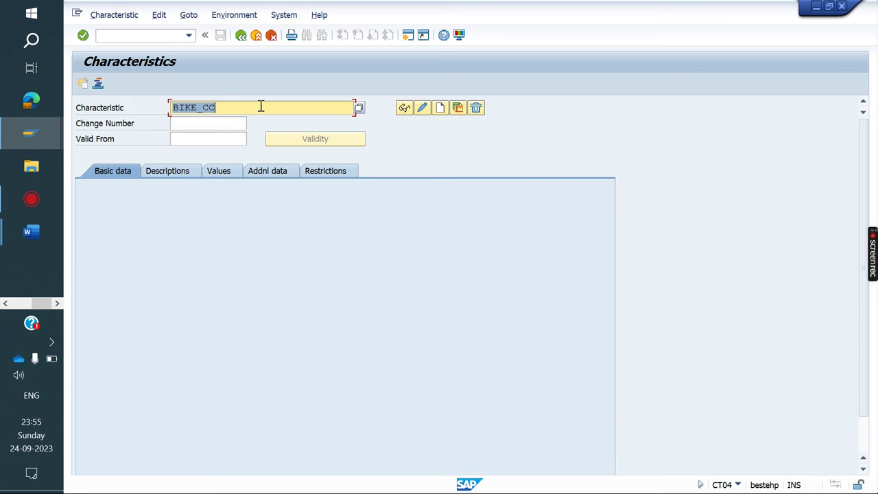
key("Return")
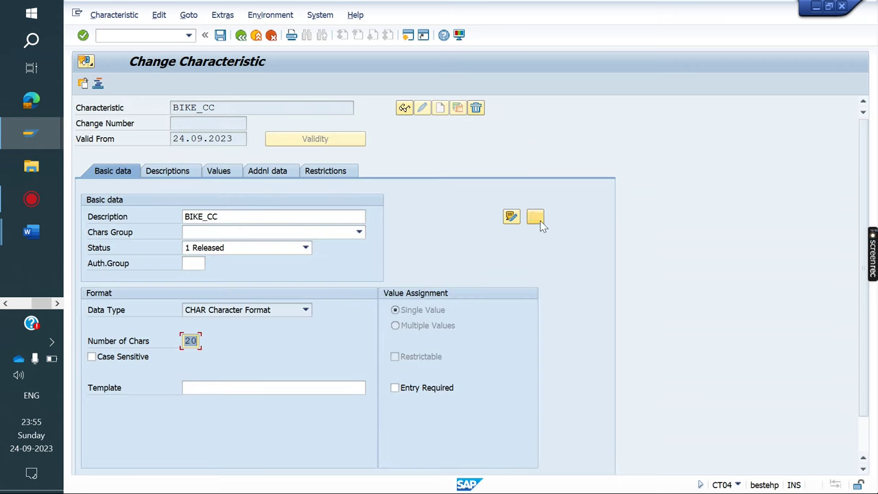
left_click(536, 217)
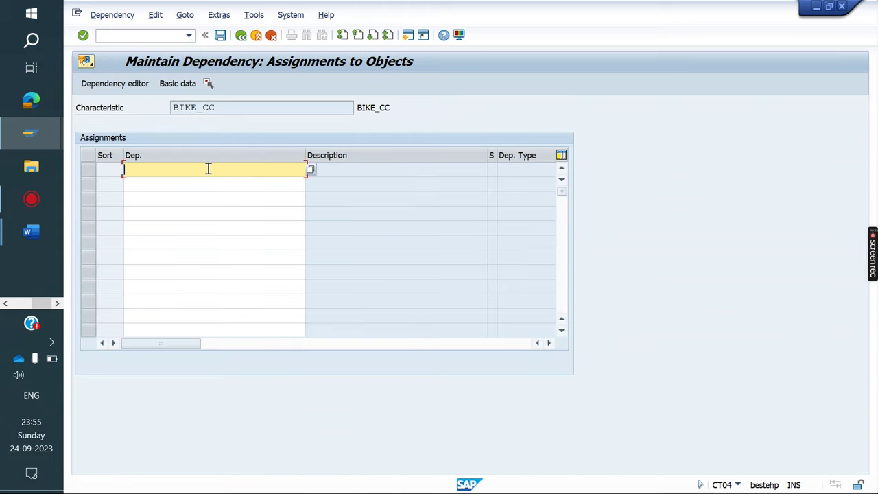
- Assign dependency DEP_CC to characteristic BIKE_CC and save the characteristic
type("DEP")
key("Down")
key("Down")
key("Return")
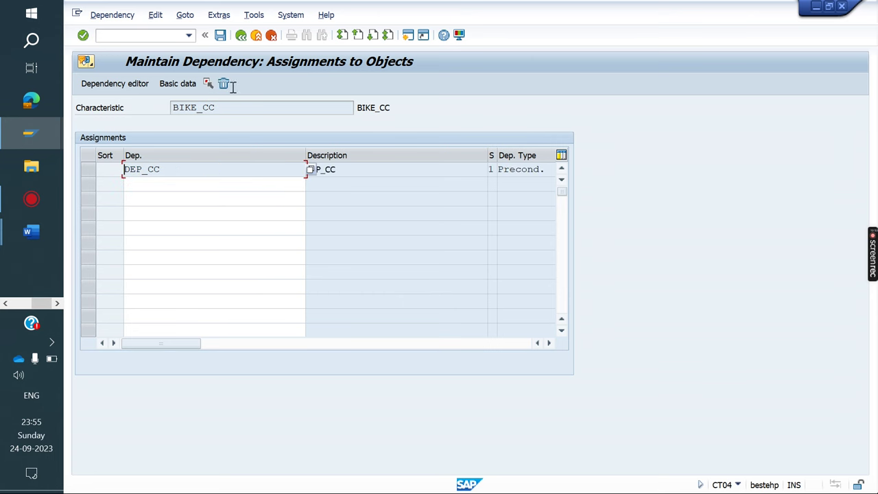
left_click(221, 36)
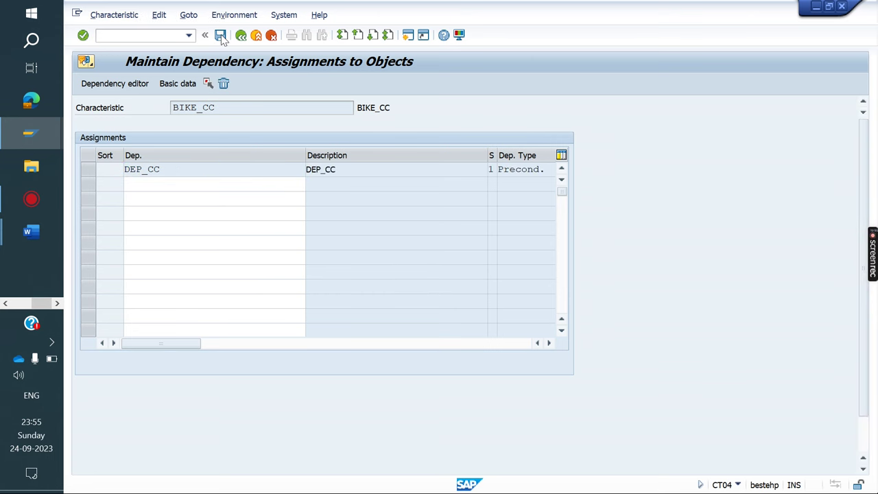
- Open the dependency assignments of characteristic BIKE_DISC and remove the assigned dependency DEP_CC
key("BackSpace")
key("Down")
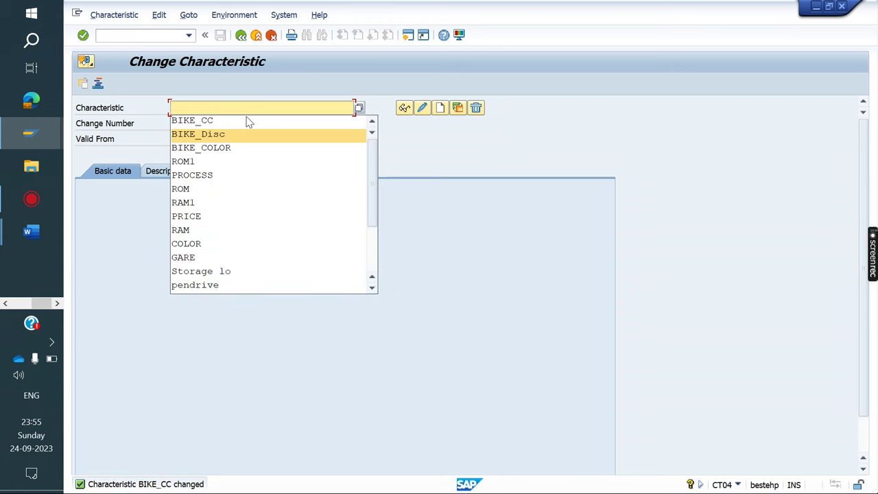
key("Return")
key("Return")
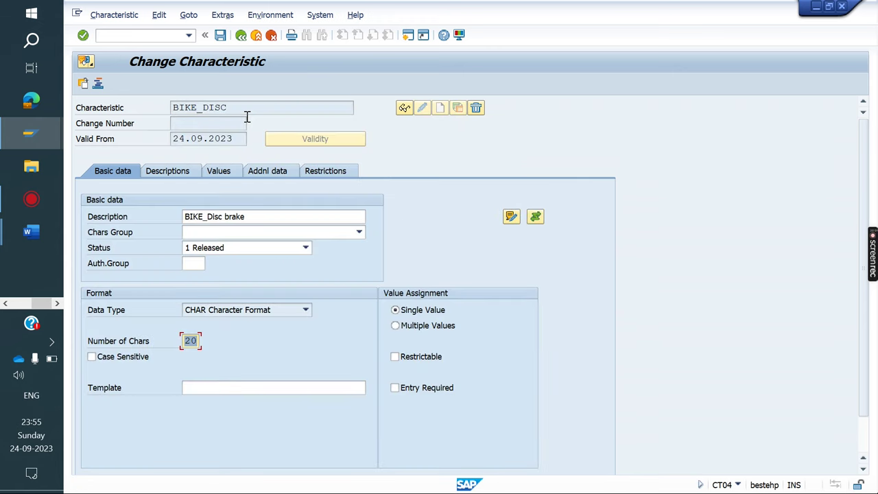
left_click(535, 216)
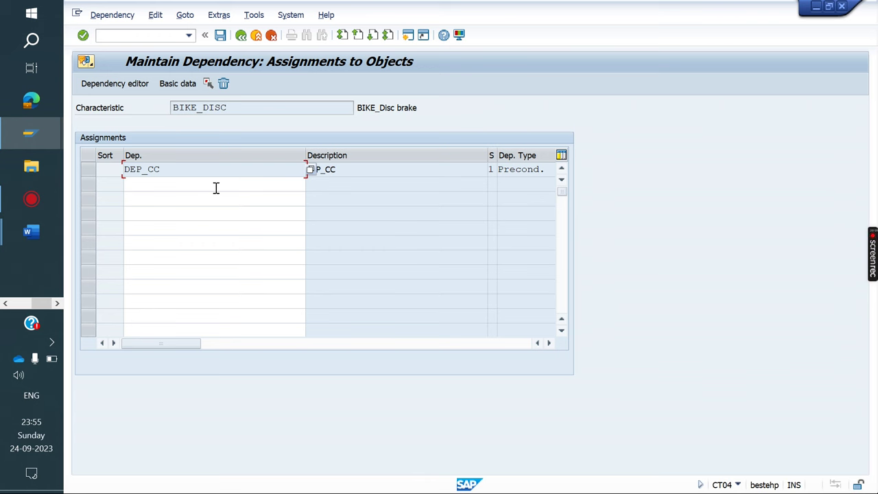
left_click(96, 170)
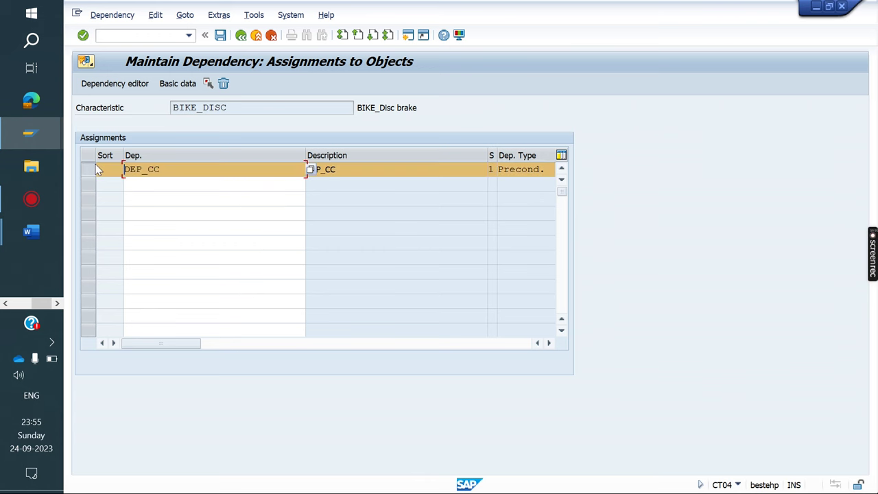
left_click(223, 83)
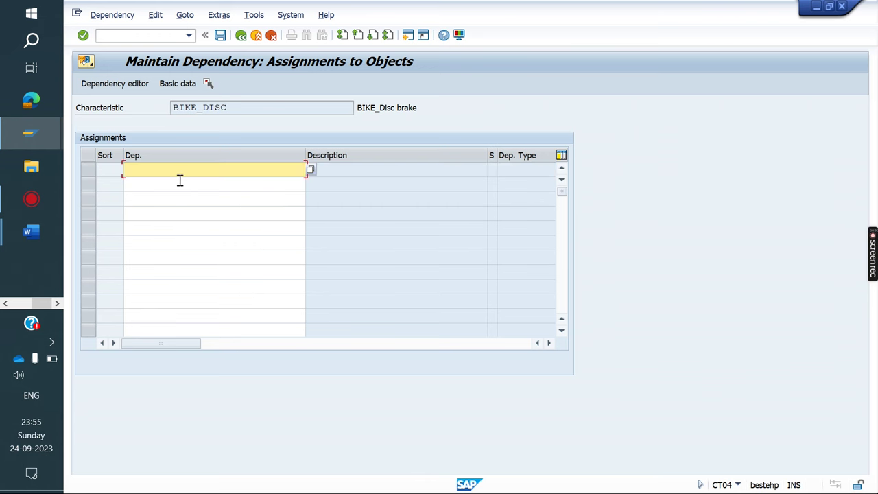
- Assign dependency DEP_DISC to characteristic BIKE_DISC and save the characteristic
type("DEP")
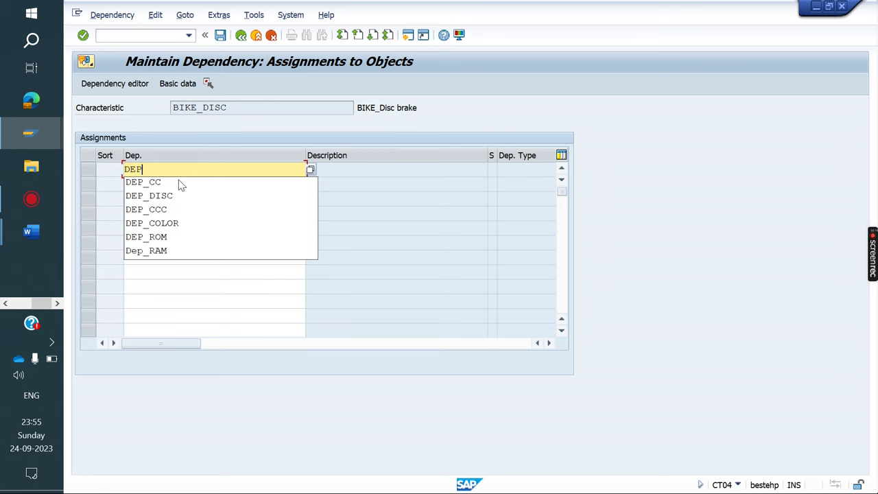
type("_")
key("Down")
key("Down")
key("Return")
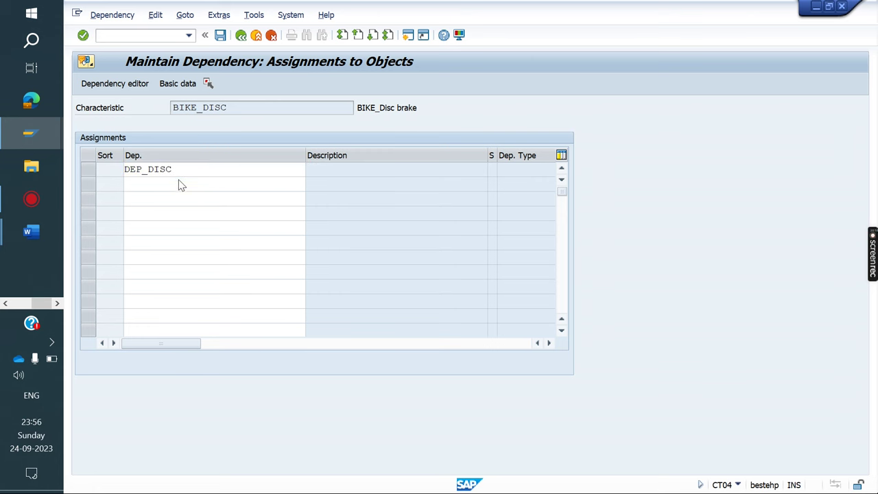
key("Return")
left_click(220, 36)
- Start a new Honda bike order in transaction VA01 for sold-to party KYB and enter material BIKE as the first item
left_click(145, 34)
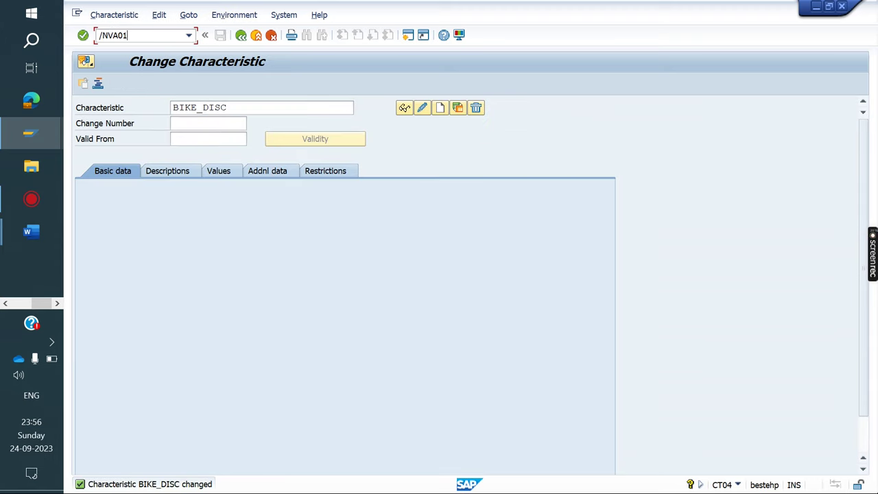
type("/NVA01")
key("Return")
key("Return")
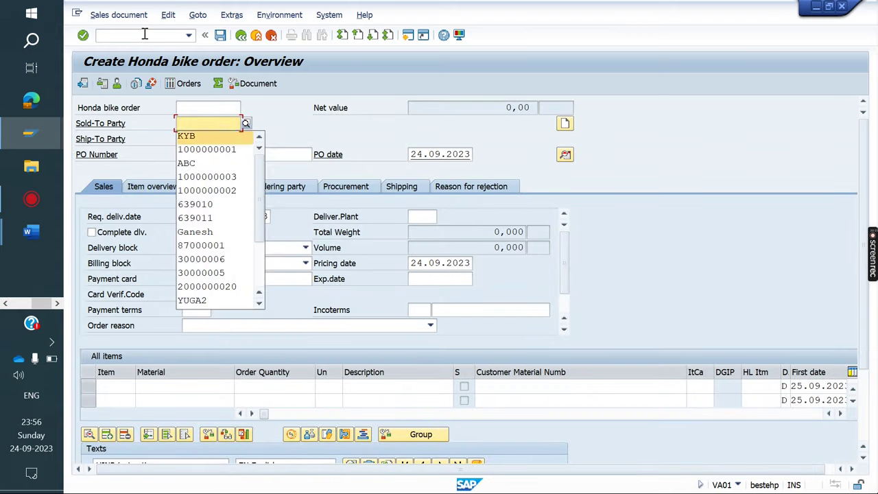
key("Return")
key("Return")
type("BIKE")
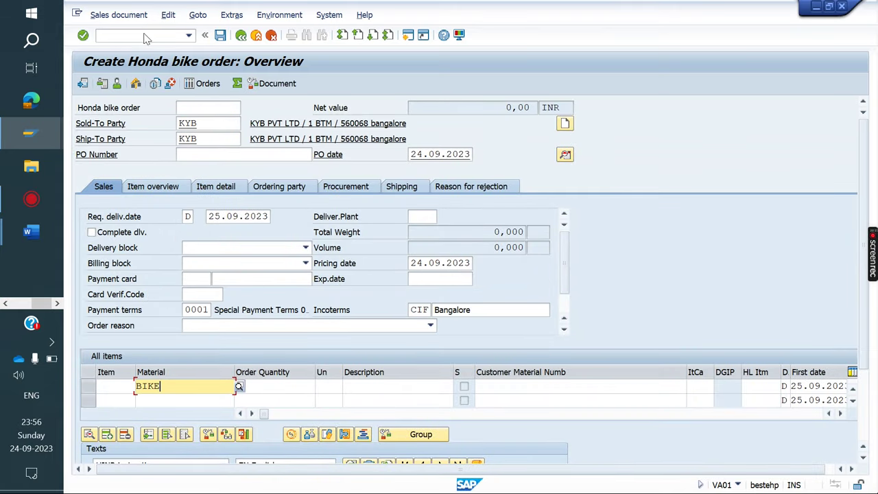
key("Return")
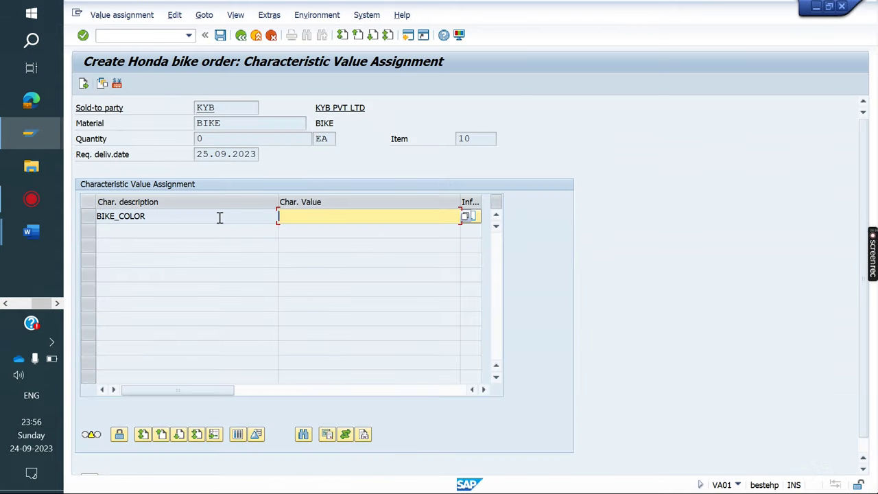
- In the item's characteristic value assignment, set BIKE_COLOR to RED and BIKE_CC to 100CC
left_click(469, 216)
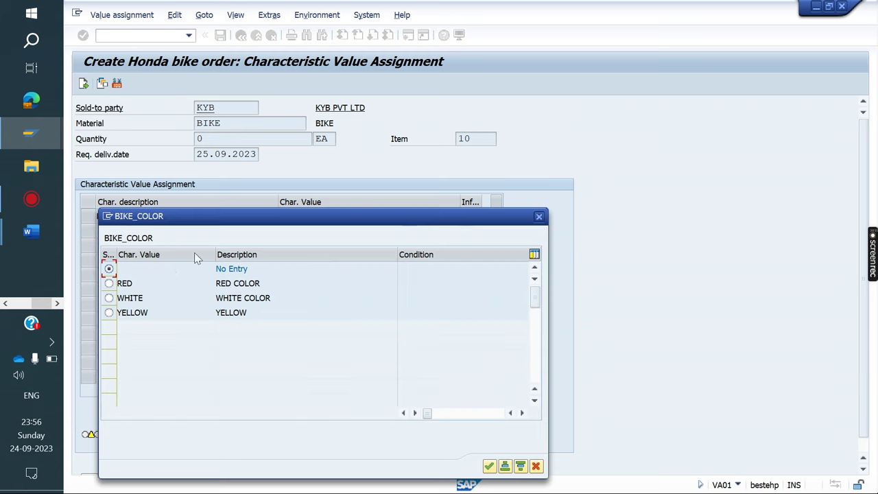
double_click(109, 284)
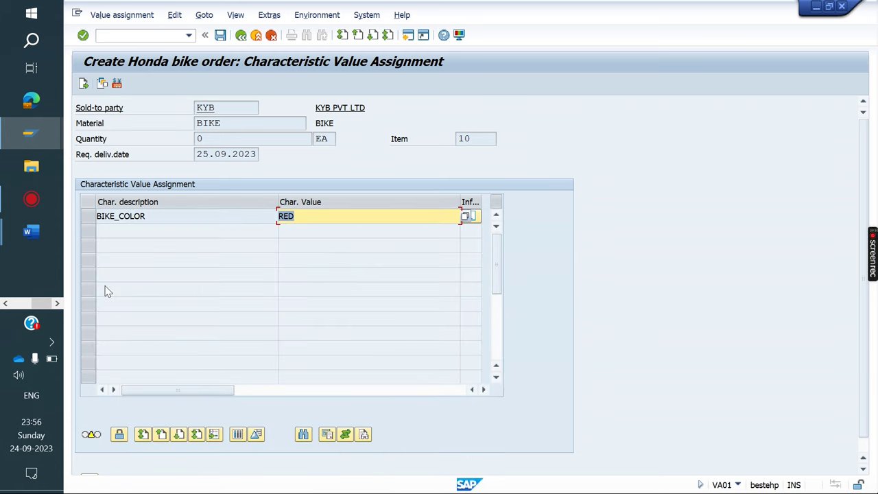
key("Return")
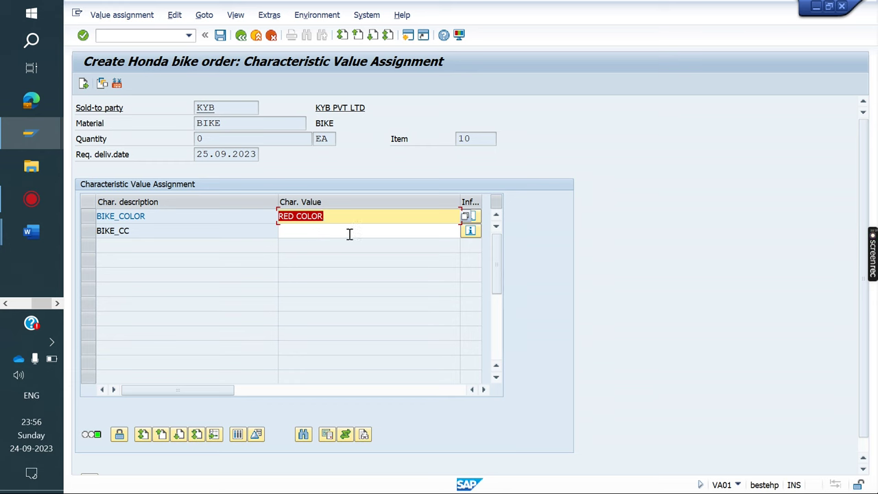
left_click(399, 229)
left_click(469, 230)
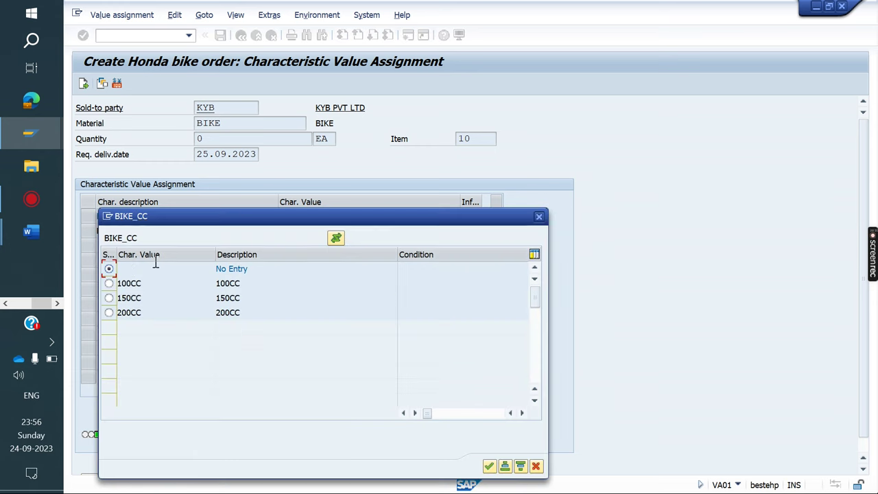
double_click(109, 283)
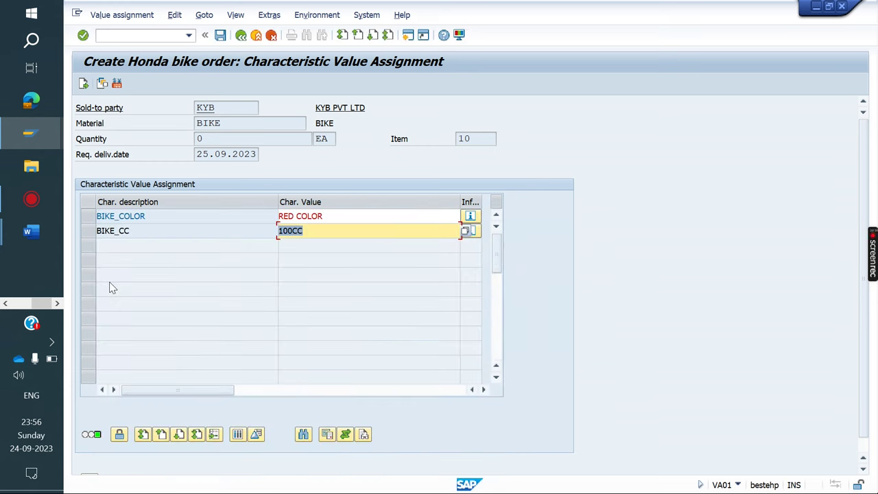
key("Return")
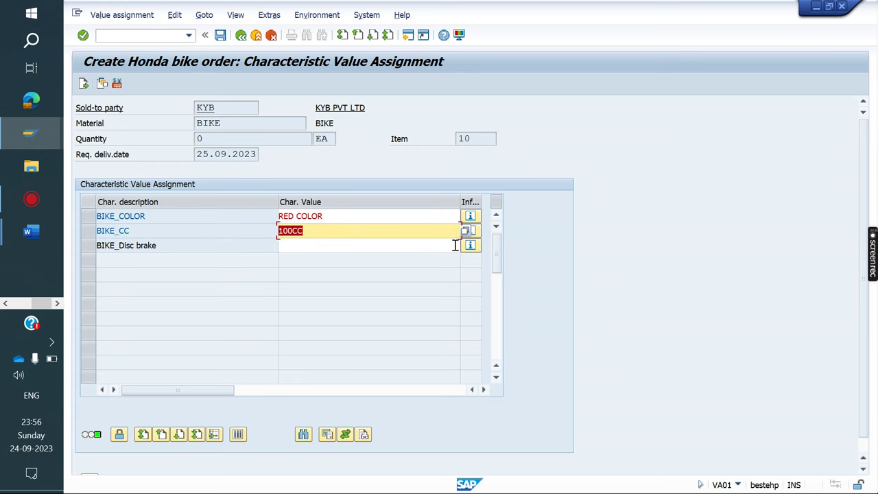
- Set the BIKE_Disc brake characteristic of the order item to SINGLE
left_click(469, 245)
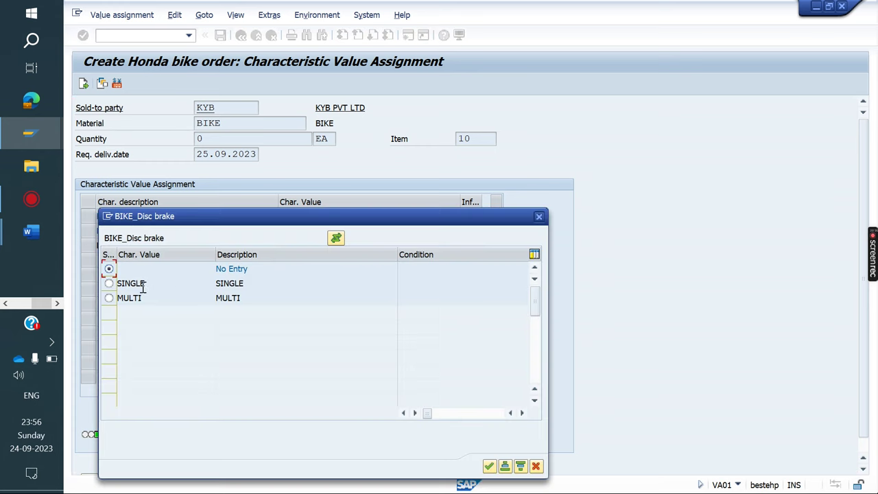
double_click(109, 283)
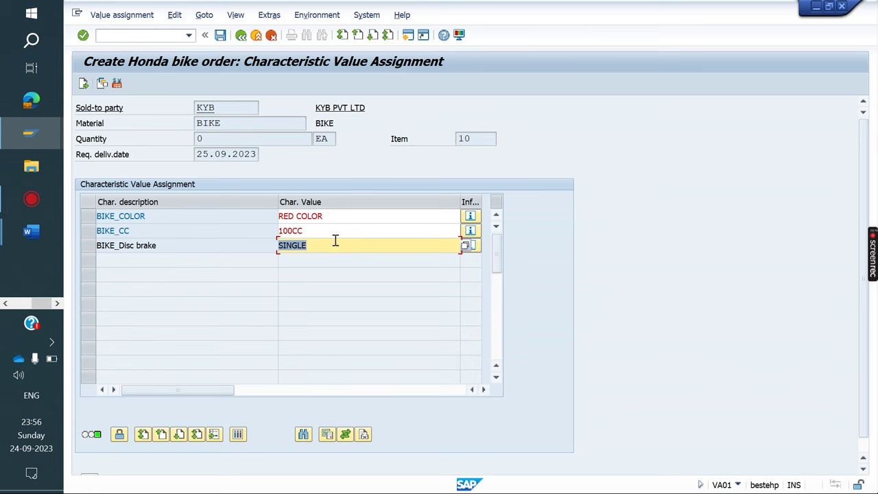
key("Return")
left_click_drag(87, 220, 93, 250)
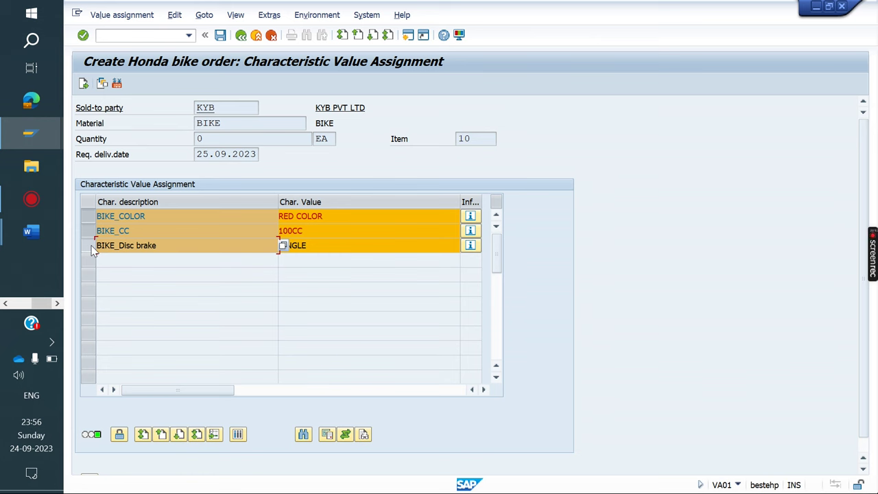
left_click_drag(93, 250, 88, 222)
left_click(87, 221)
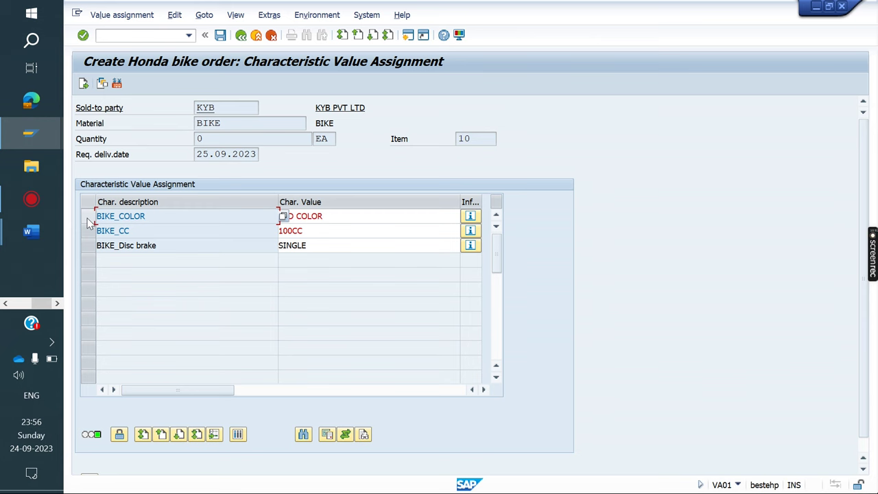
- Switch to the Variant configuration document in Word to check the configuration steps, and return to the SAP order
mouse_move(27, 231)
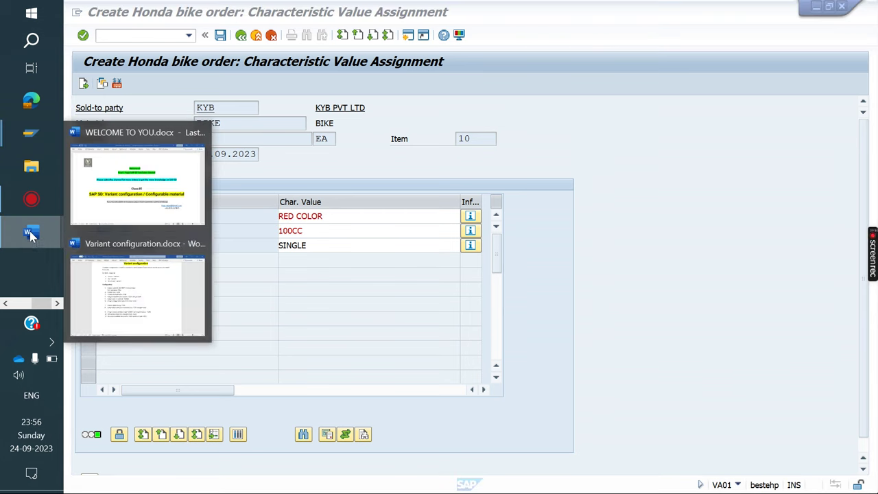
left_click(137, 295)
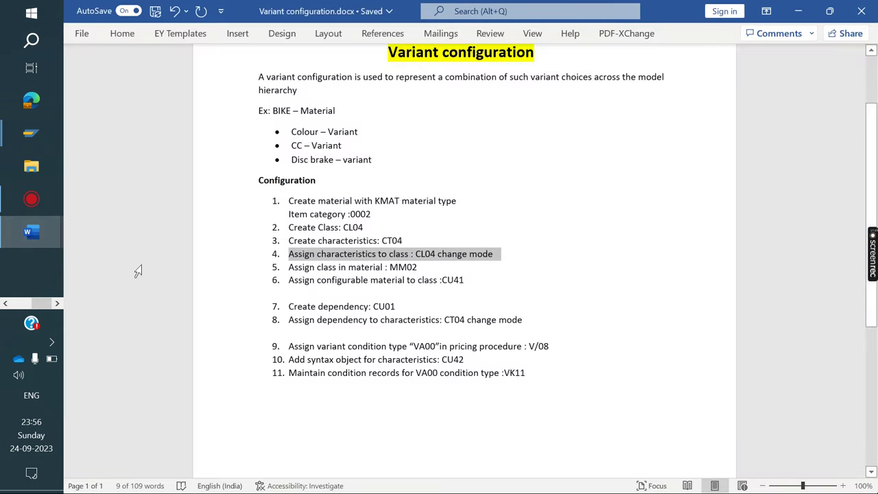
mouse_move(21, 237)
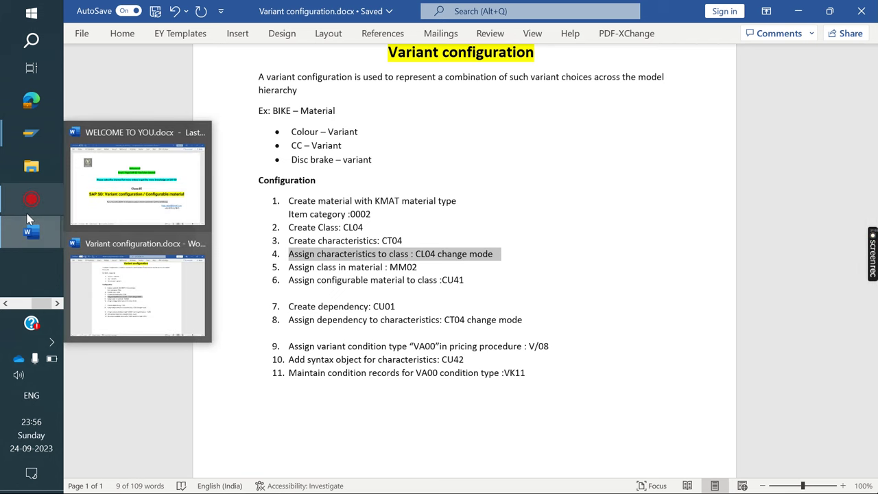
mouse_move(15, 141)
left_click(141, 189)
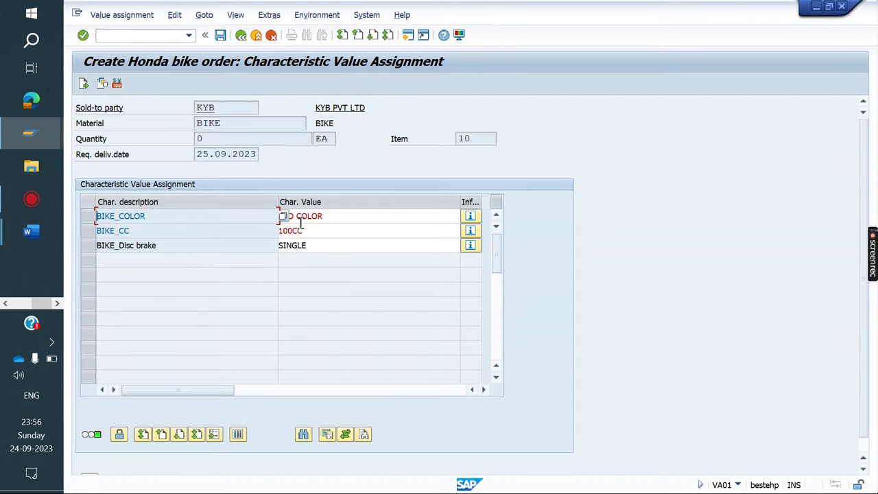
- Leave the characteristic value assignment, set the BIKE item's order quantity to 1 and continue past the availability control
left_click(364, 217)
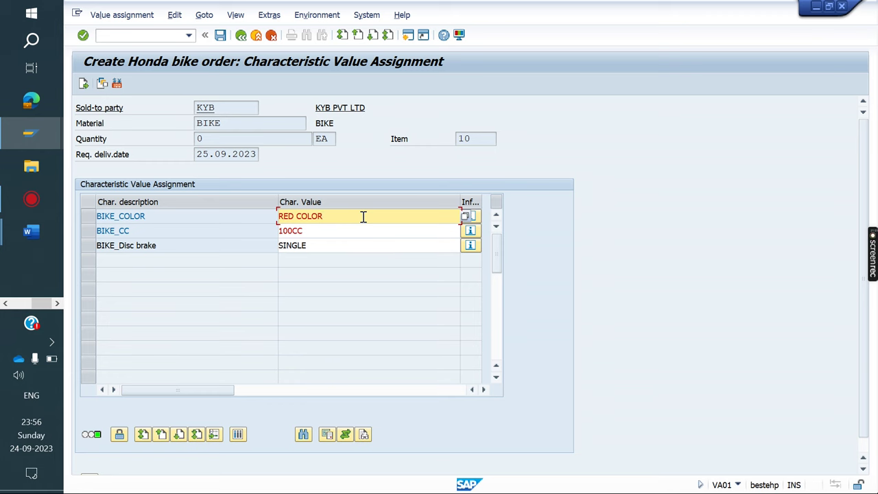
left_click(242, 35)
type("1")
key("Return")
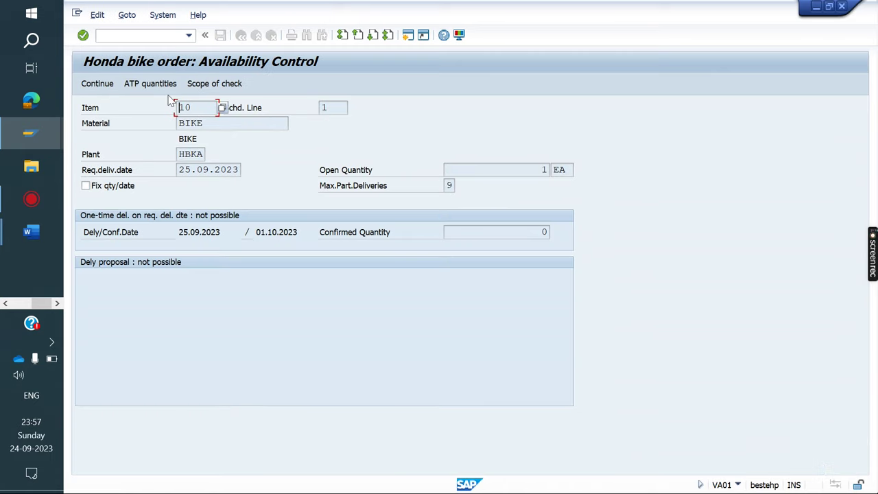
left_click(102, 87)
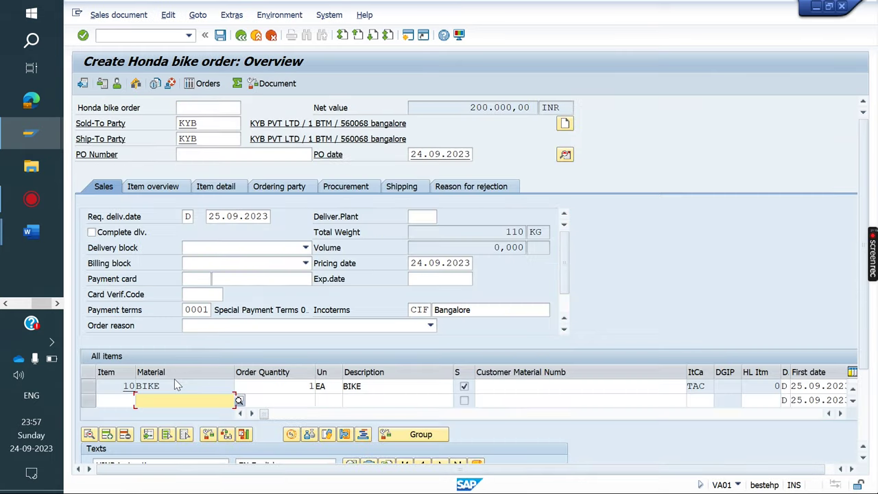
- Examine the pricing conditions of the BIKE item, including the Honda base price, and return to the order overview
double_click(188, 385)
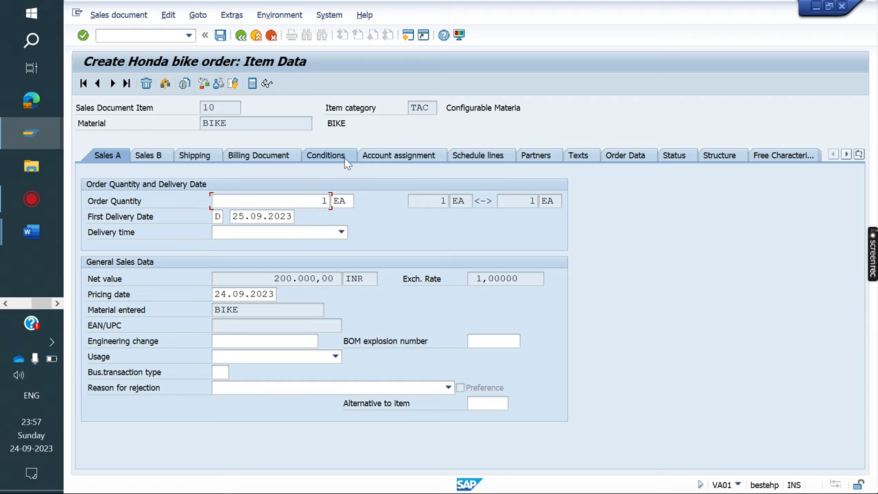
left_click(327, 154)
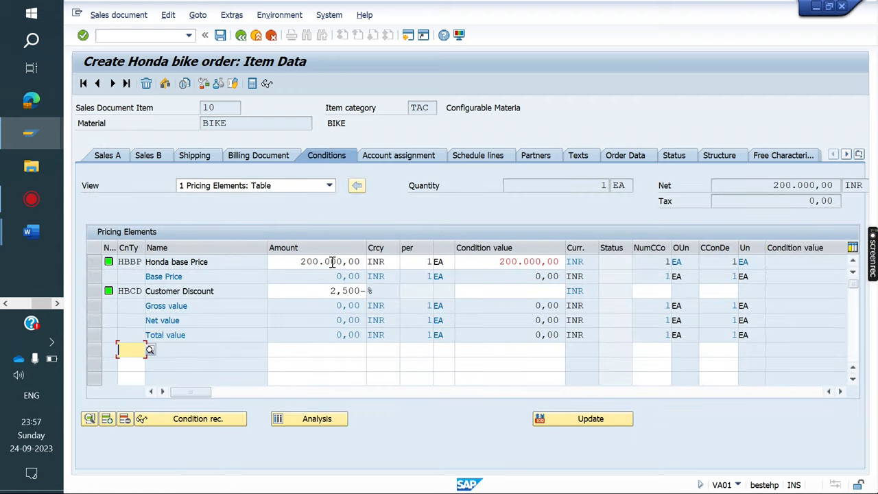
left_click_drag(293, 262, 403, 261)
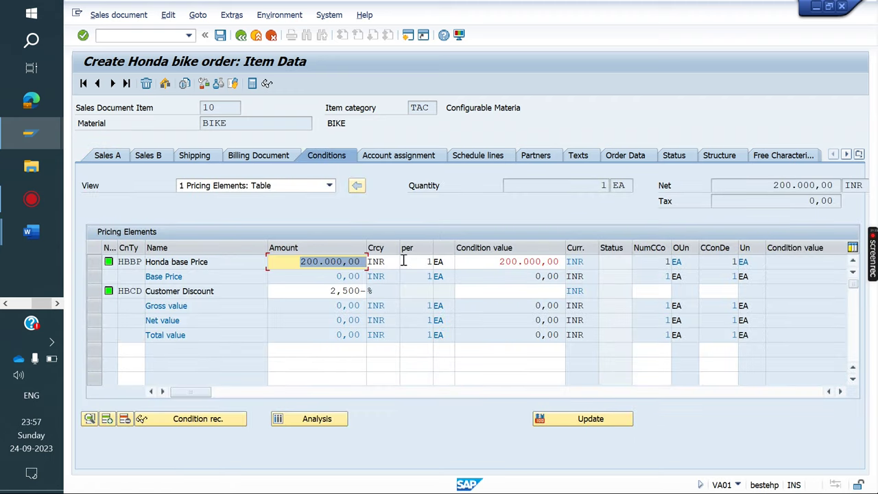
left_click(240, 35)
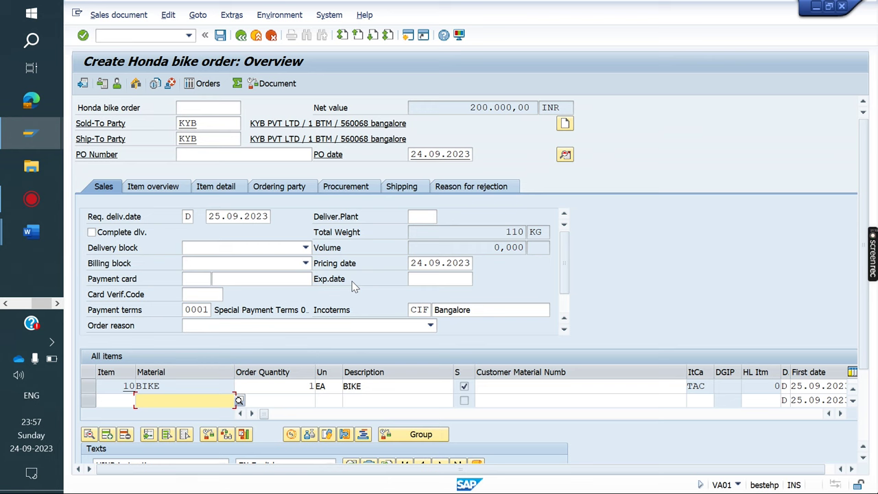
- Start transaction V/06, locate condition type VA00 and open its details
left_click(136, 36)
type("/NV/06")
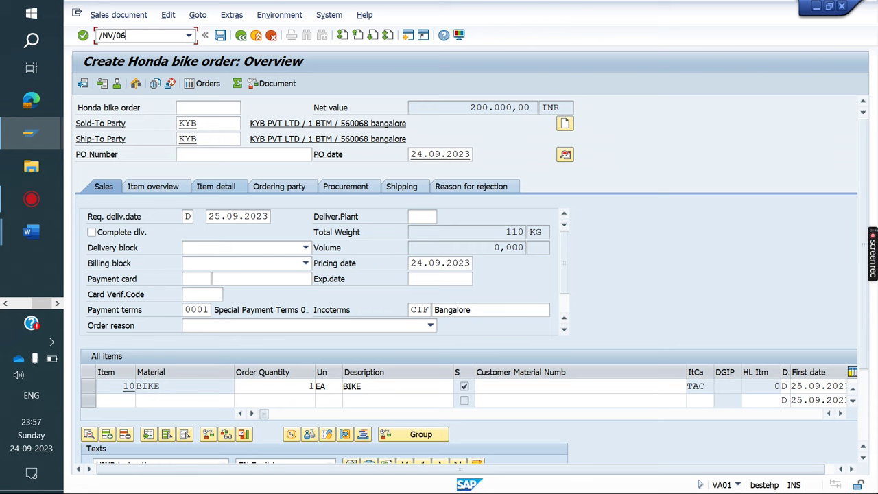
key("Return")
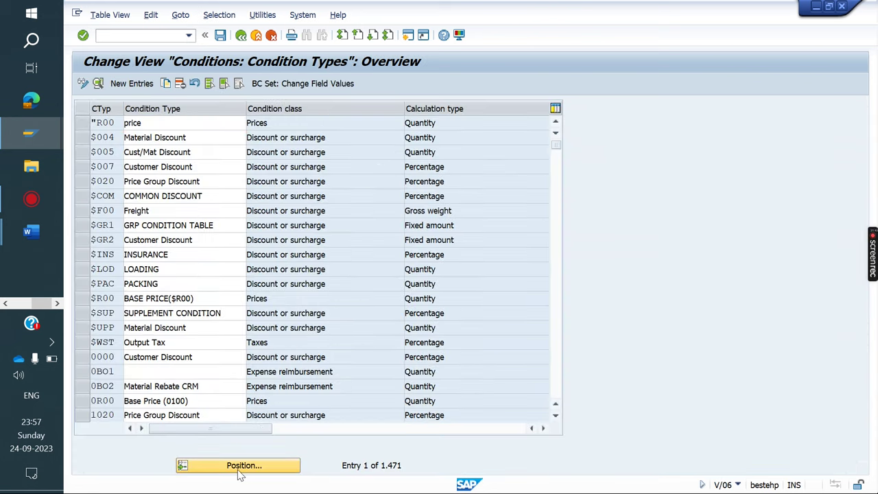
left_click(239, 470)
type("VA00")
key("Return")
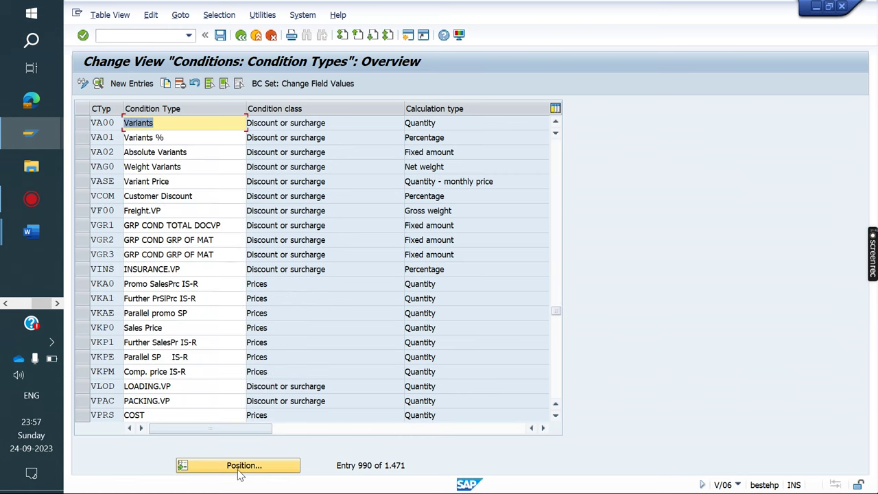
double_click(108, 126)
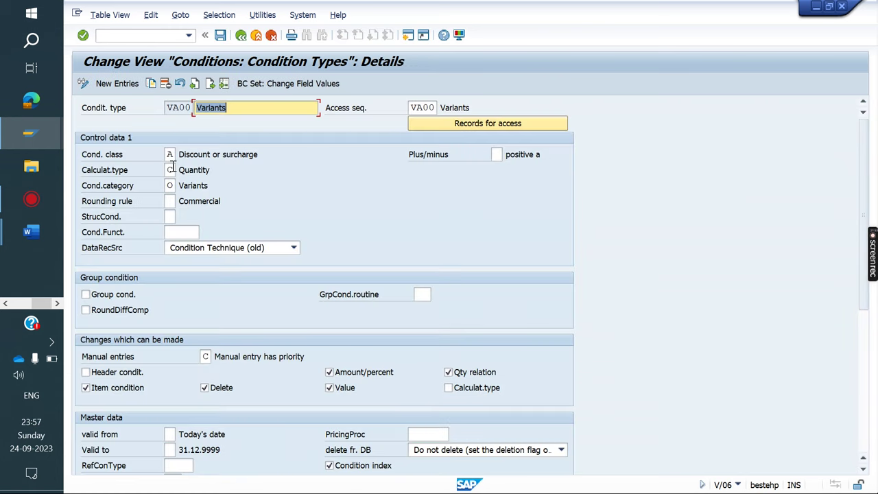
- Copy condition type VA00 to a new condition type ZV00 and save it
left_click(153, 83)
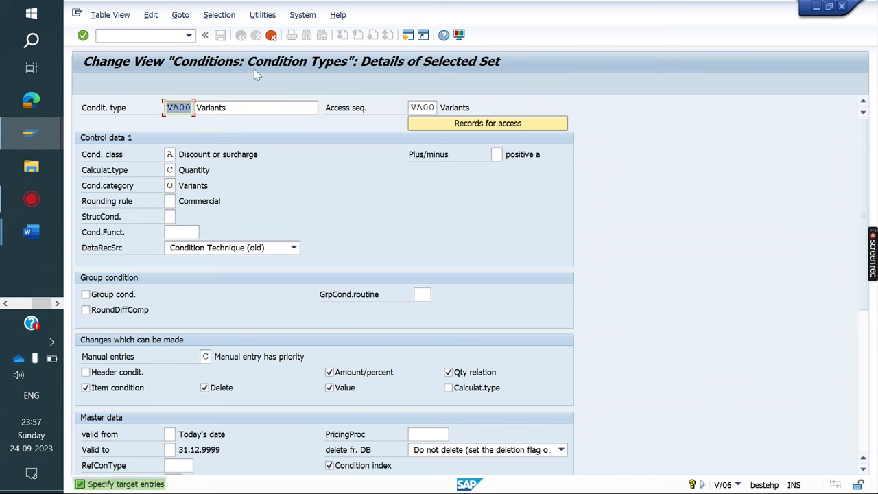
type("Z")
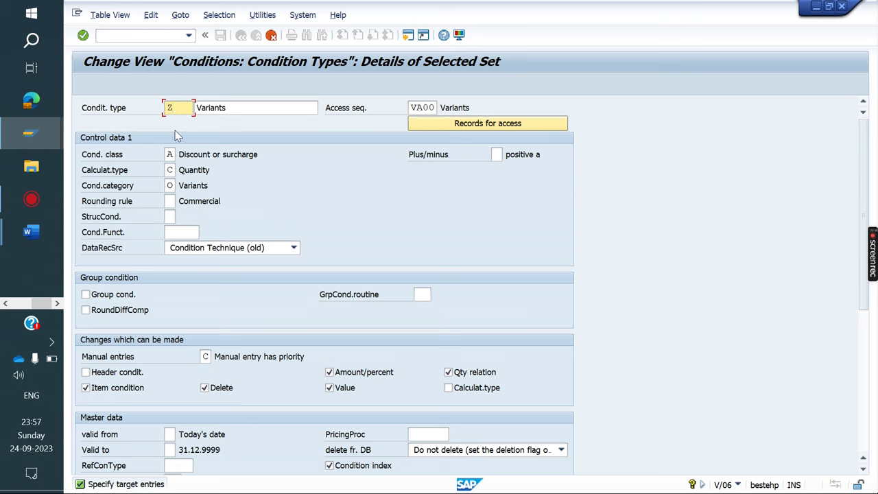
type("V00")
key("Return")
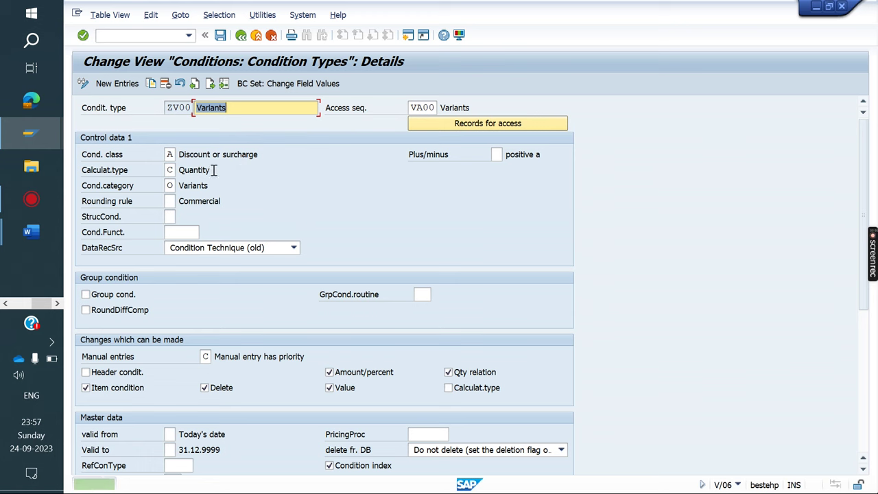
left_click(221, 35)
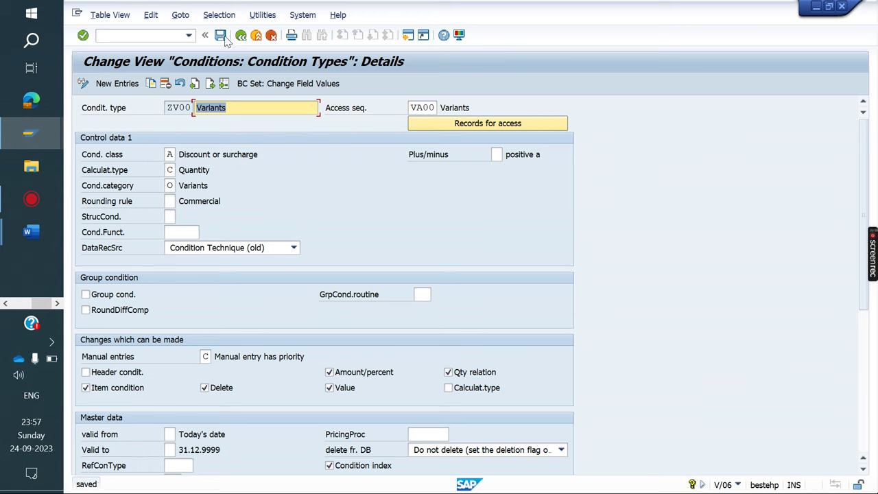
- Start transaction V/08 and open the control steps of the Honda bikes pricing procedure HBP01
left_click(135, 38)
type("/NV/0")
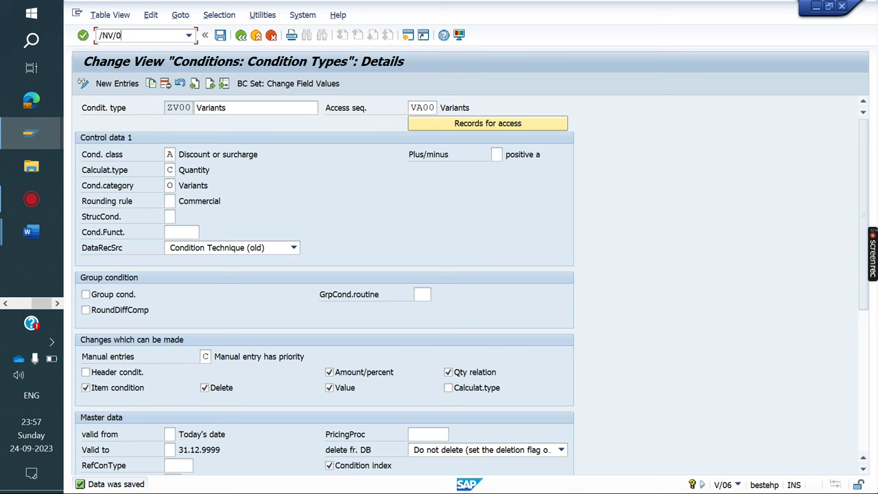
type("8")
key("Return")
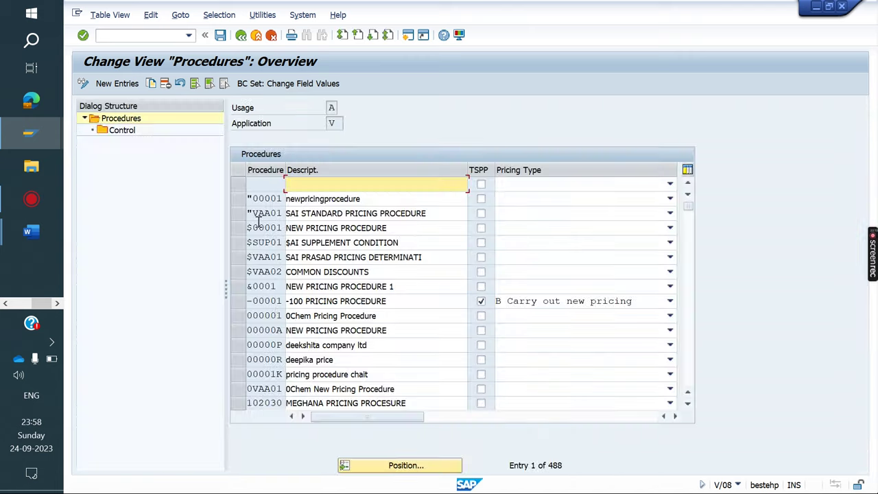
left_click(379, 469)
type("H")
key("Return")
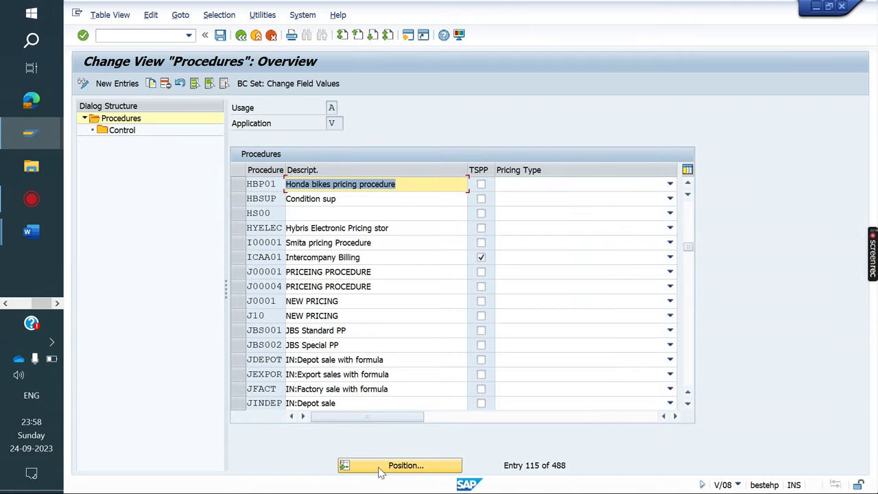
left_click(232, 184)
double_click(123, 132)
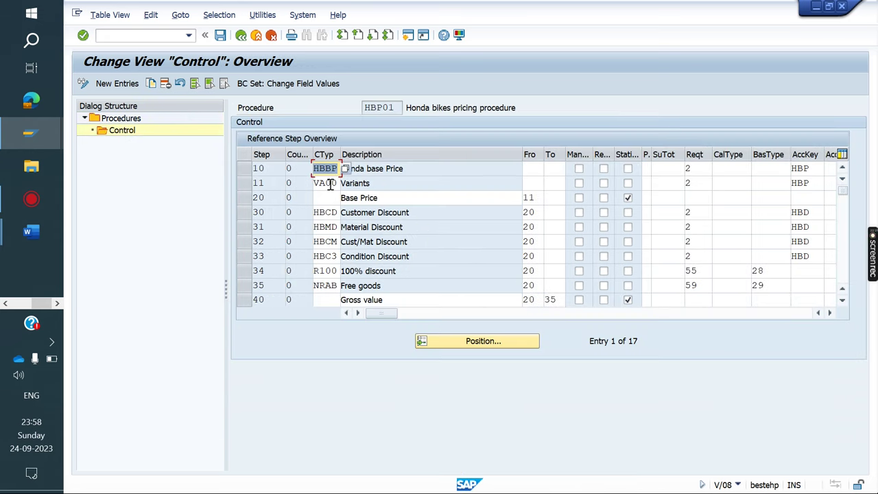
- Replace the condition type in step 11 of pricing procedure HBP01 with ZV00 and save
left_click(430, 184)
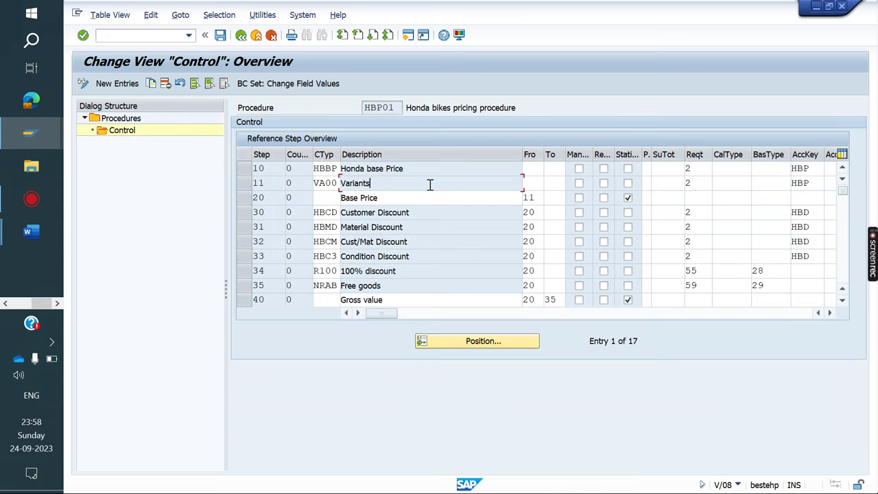
left_click(336, 184)
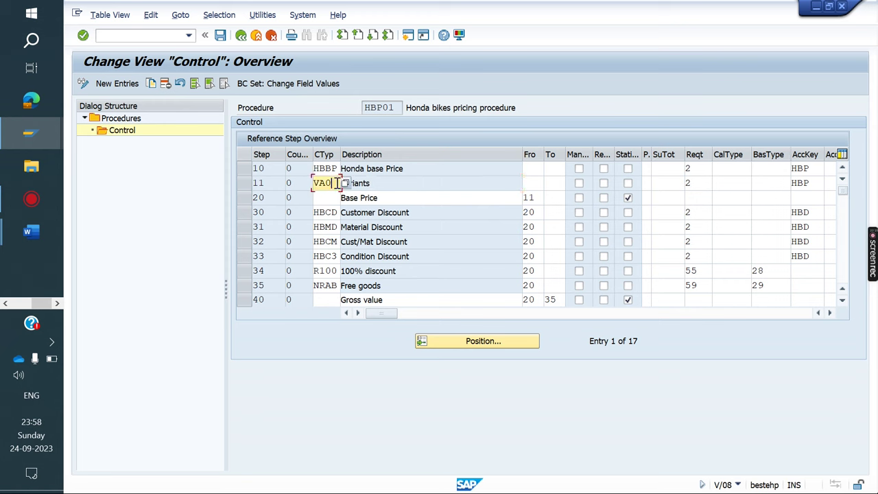
key("BackSpace")
key("BackSpace")
key("BackSpace")
key("BackSpace")
type("ZV00")
left_click(396, 183)
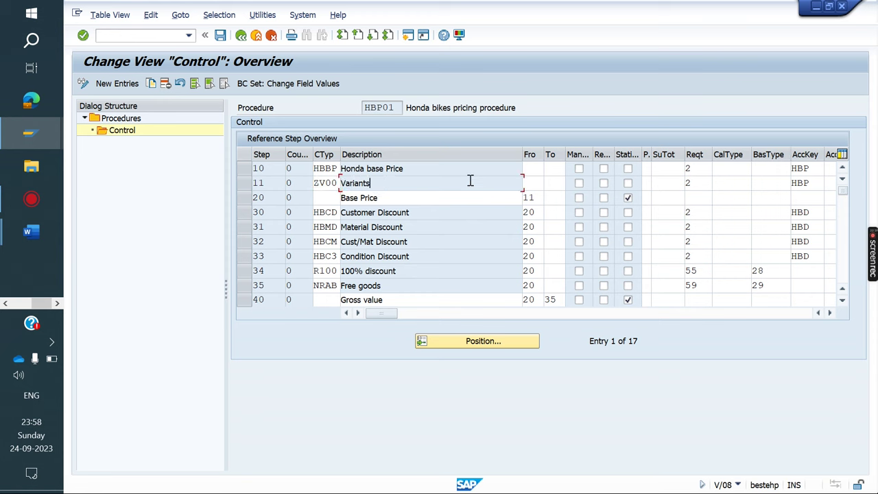
left_click(221, 39)
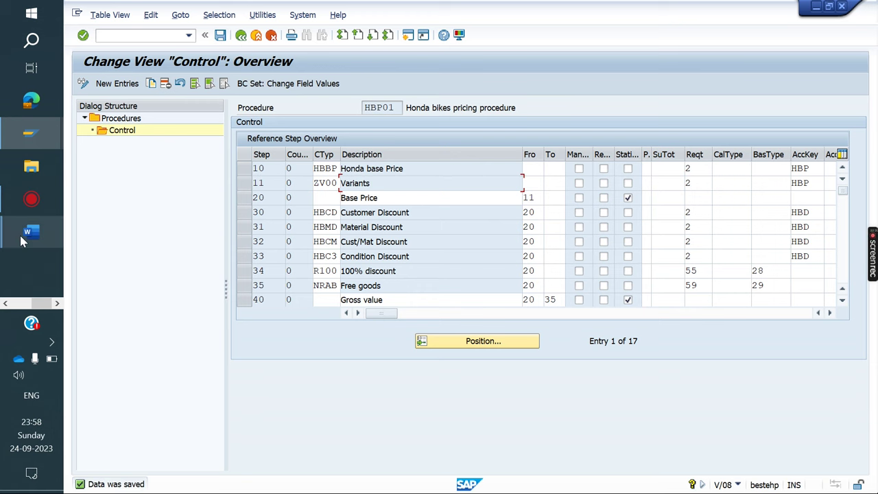
- Switch to the Variant configuration document in Word and review the step on adding a syntax object for characteristics
mouse_move(22, 238)
left_click(138, 302)
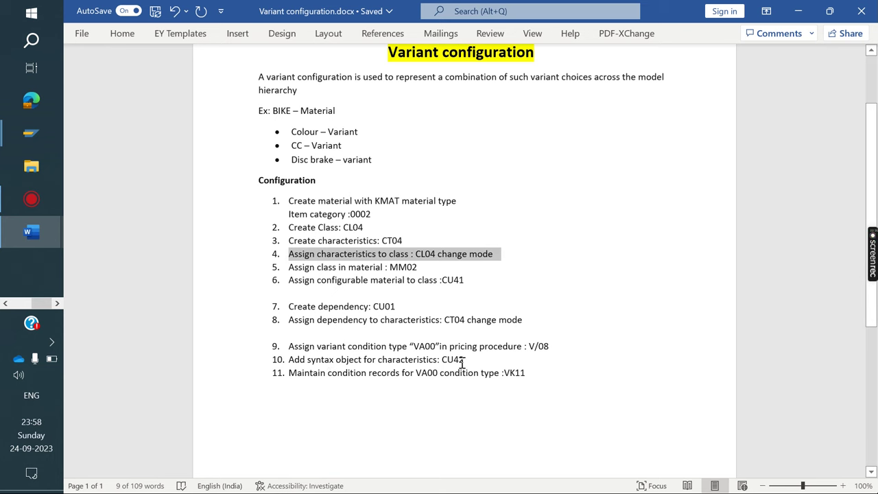
left_click_drag(472, 362, 300, 364)
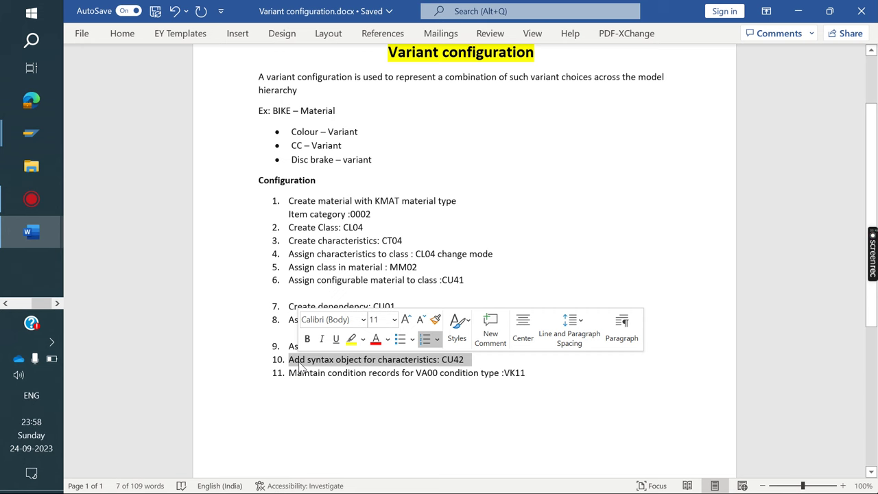
left_click(538, 386)
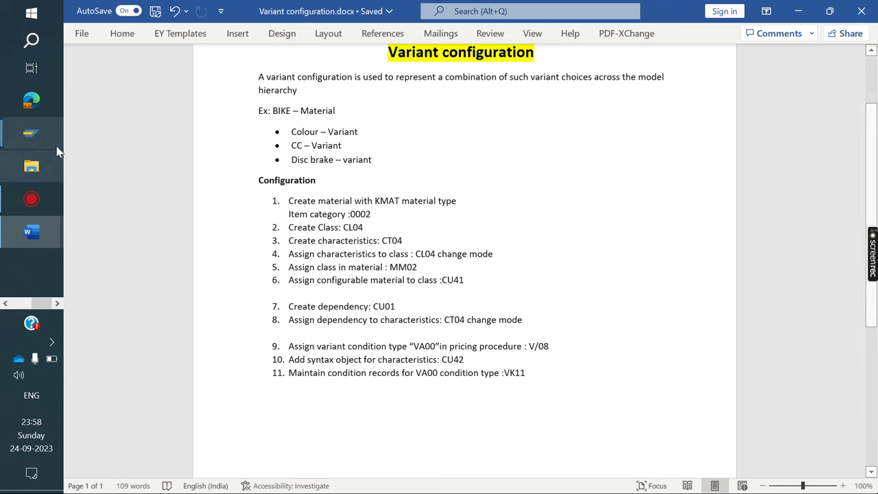
- Switch back to SAP, start transaction CU42 and open the configuration profile of material BIKE
mouse_move(33, 137)
left_click(159, 214)
left_click(122, 36)
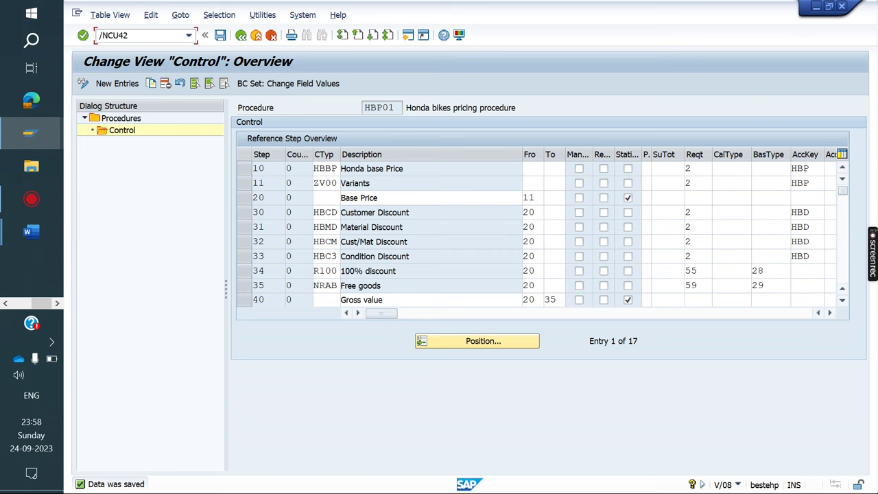
key("Return")
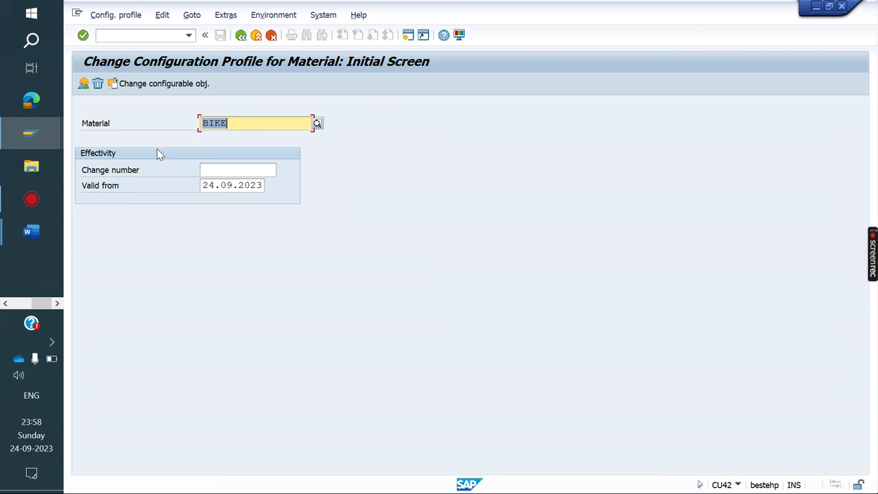
key("Return")
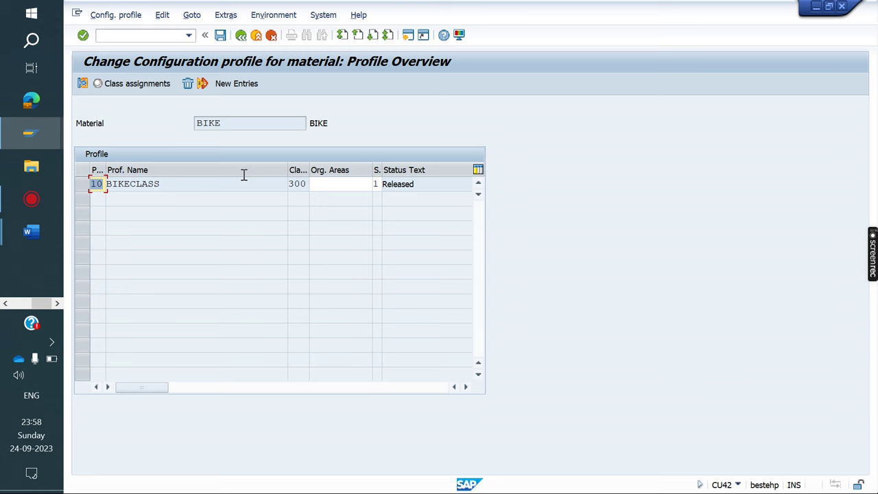
- Reopen the BIKE profile overview, view the class assignments of the BIKECLASS profile and return to the overview
left_click(241, 35)
key("Return")
left_click(83, 184)
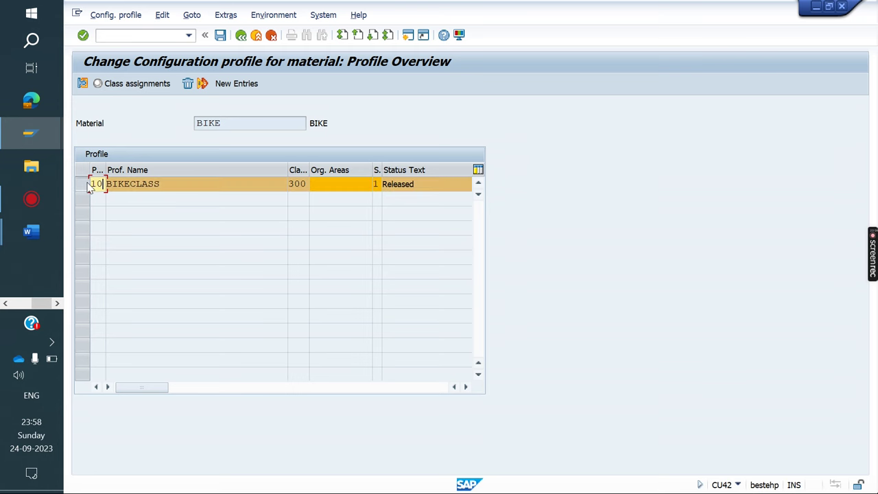
left_click(137, 82)
left_click(241, 35)
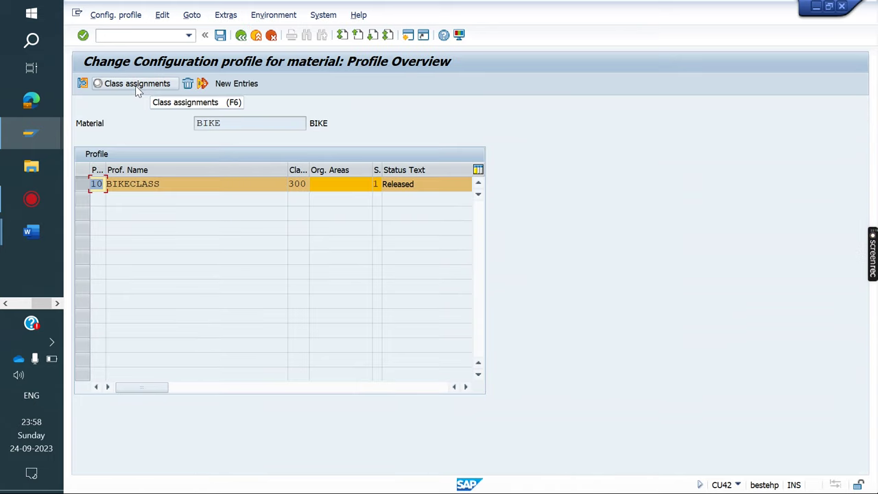
- Open the BIKECLASS class assignments and assign the red, white and yellow values to the BIKE_COLOR characteristic
left_click(137, 85)
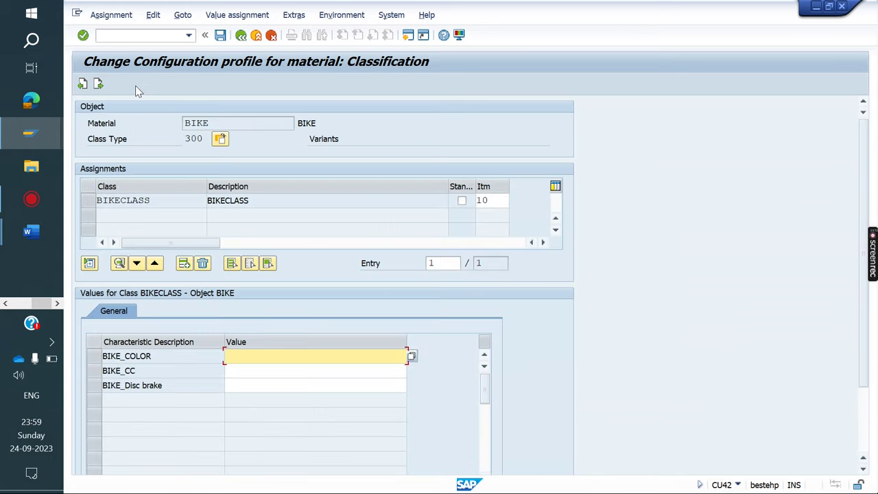
left_click(410, 355)
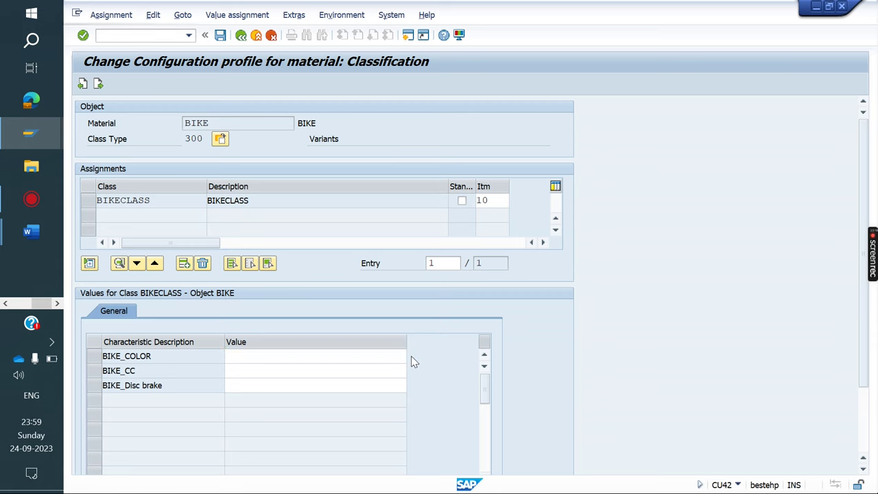
left_click(109, 269)
left_click(109, 283)
left_click(458, 466)
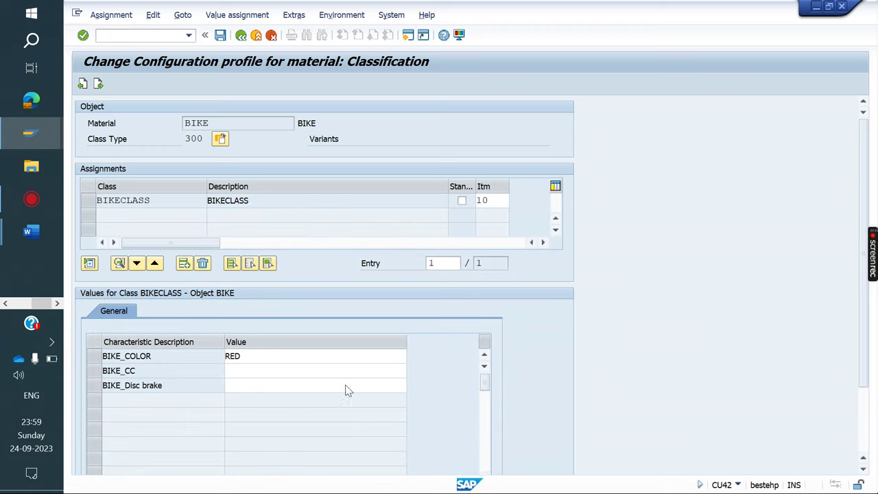
left_click(267, 388)
left_click(314, 389)
- Assign the values 100CC, 150CC and 200CC to the BIKE_CC characteristic
left_click(378, 402)
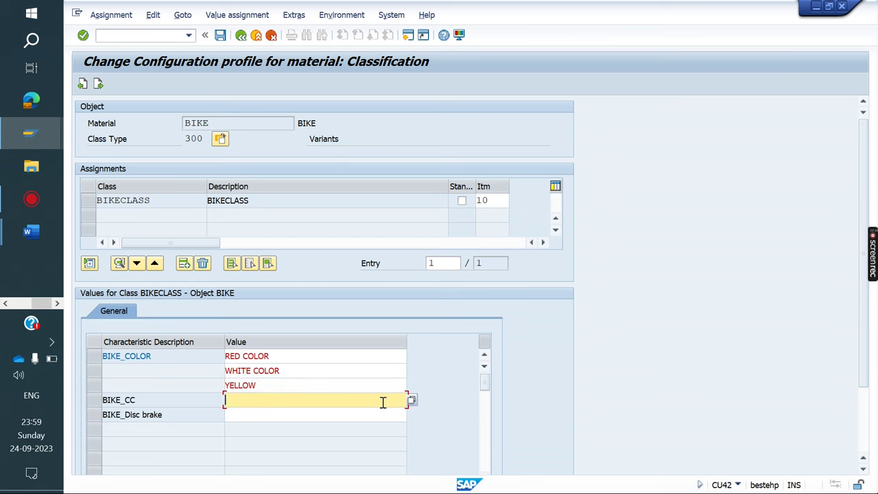
left_click(412, 401)
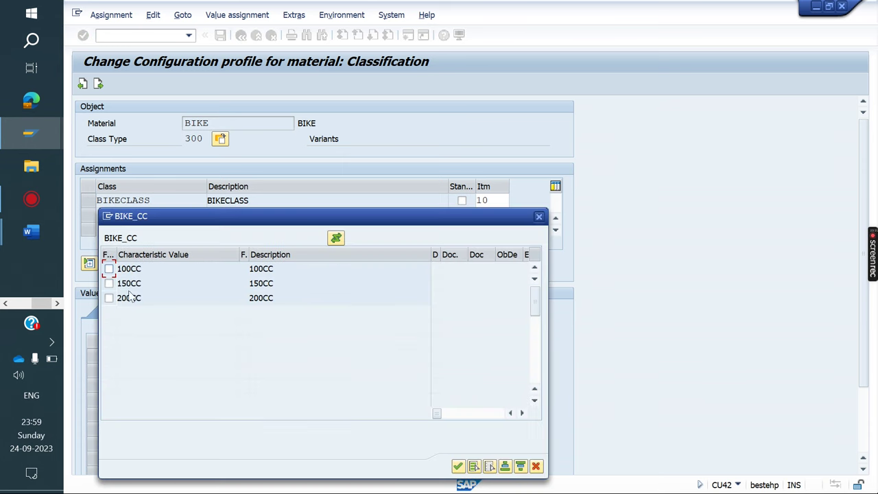
left_click(109, 282)
key("Return")
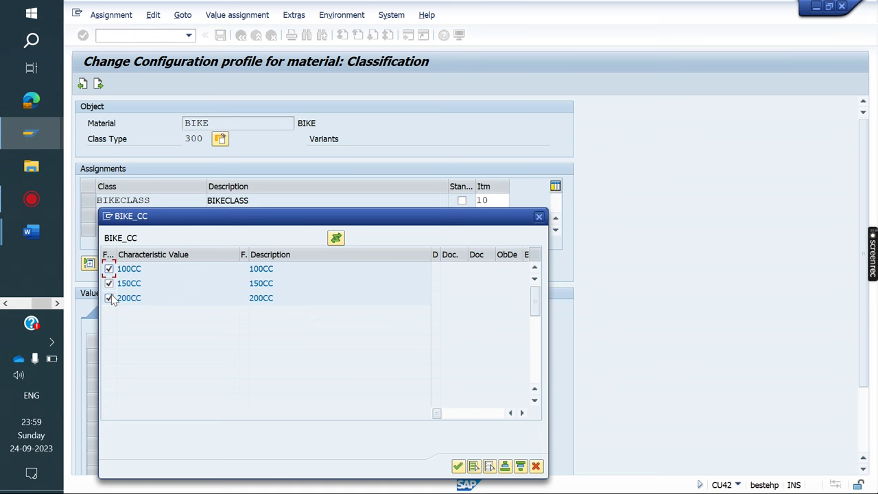
left_click(458, 466)
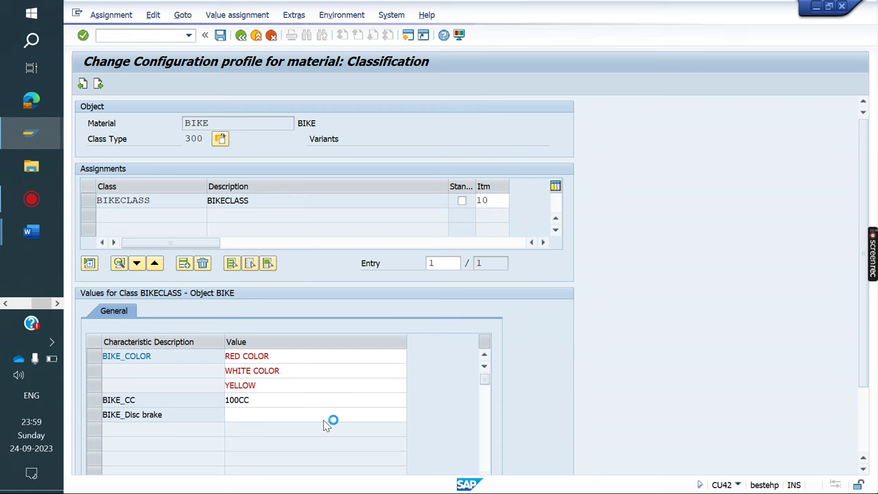
- Assign the values SINGLE and MULTI to the BIKE_Disc brake characteristic
left_click(370, 447)
left_click(412, 444)
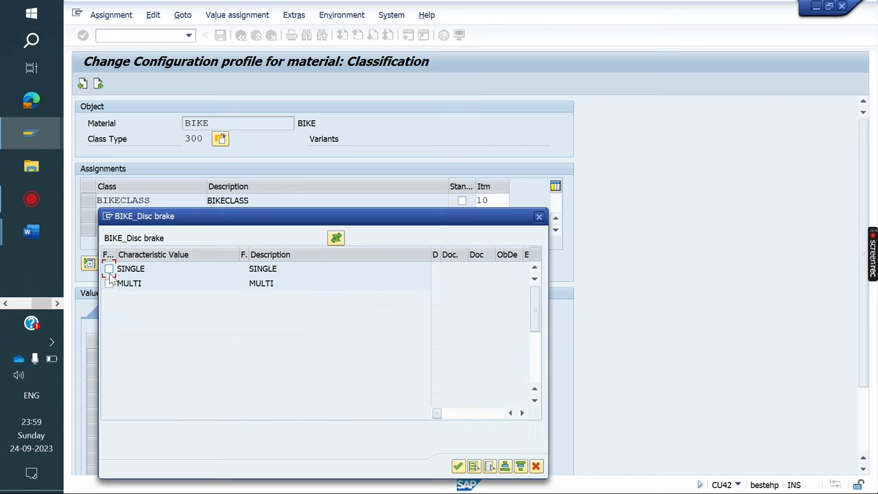
left_click(109, 284)
left_click(459, 466)
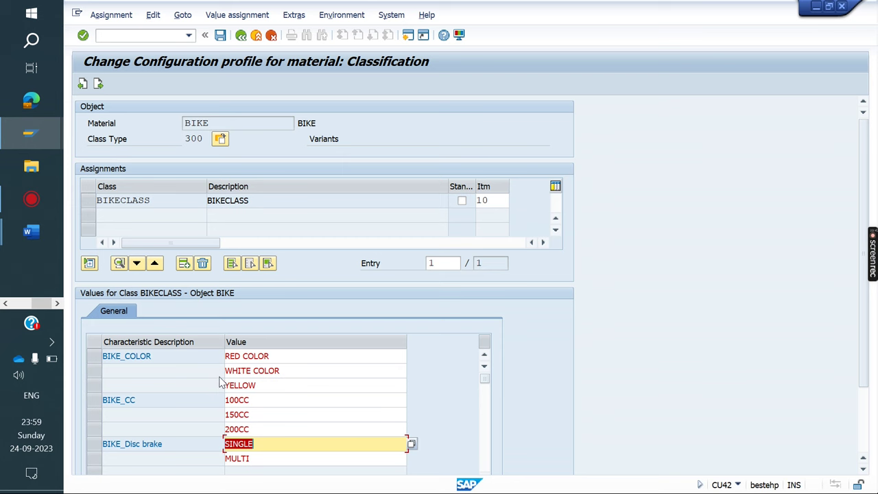
left_click(93, 356)
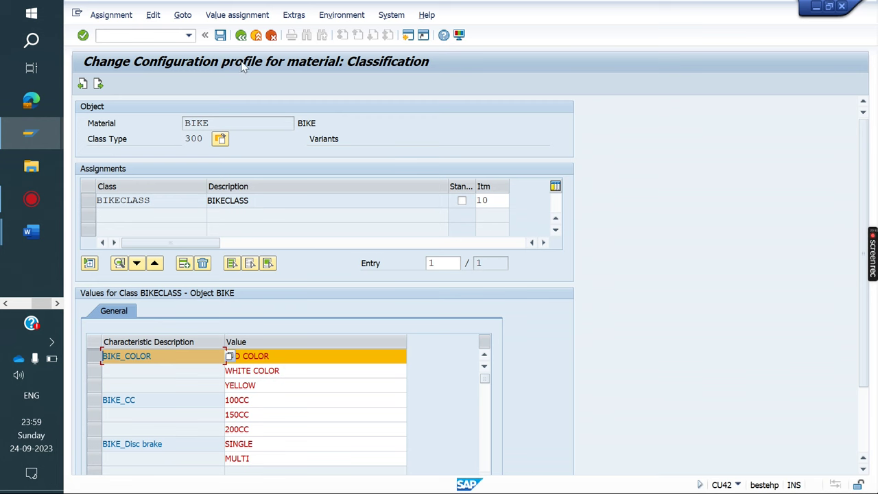
left_click(287, 15)
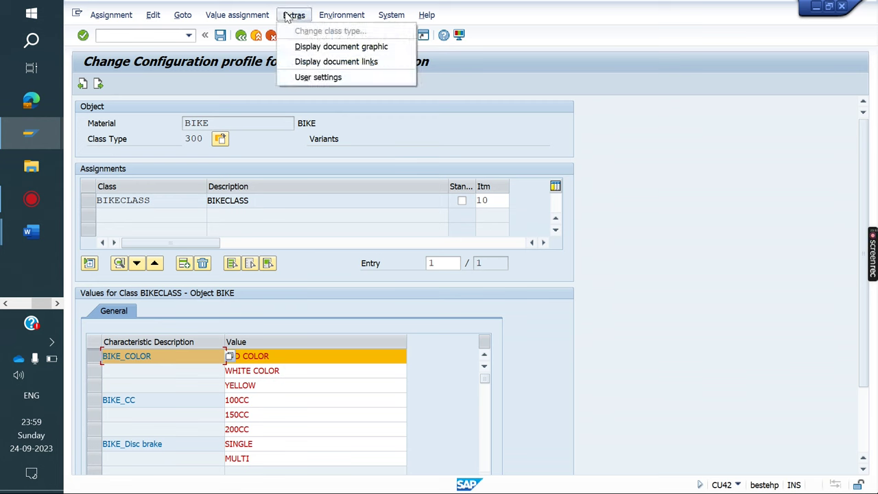
mouse_move(255, 19)
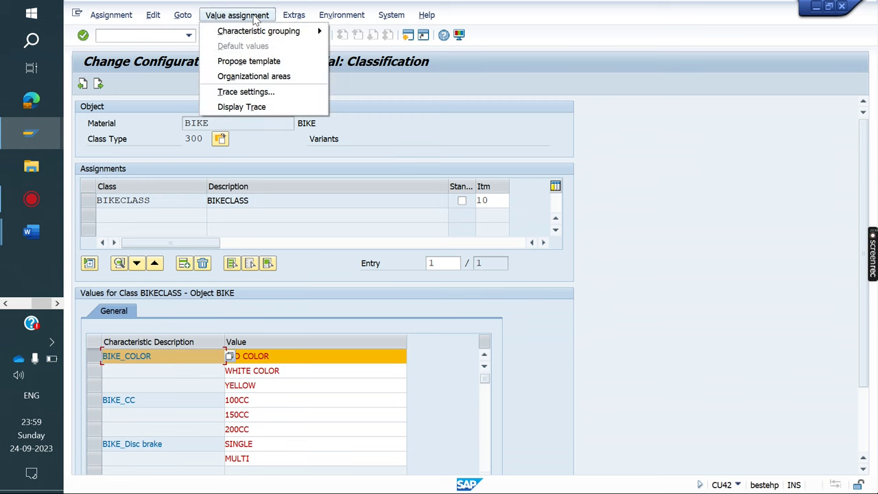
mouse_move(295, 16)
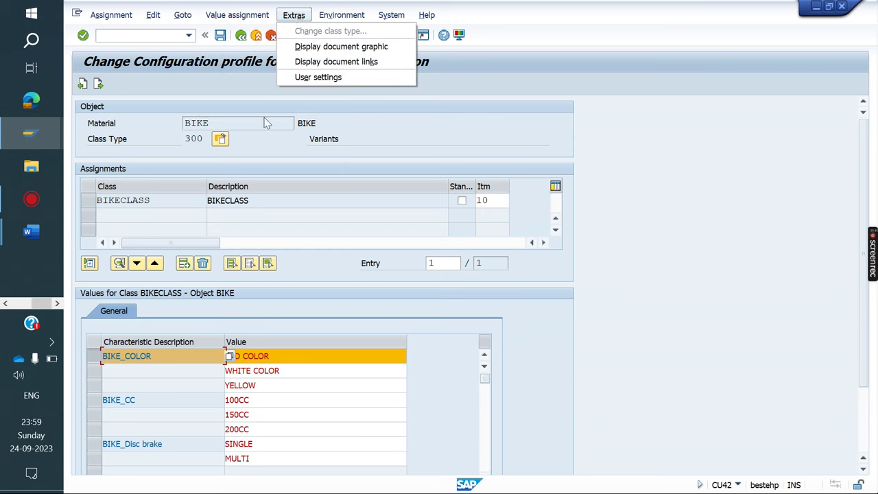
left_click(287, 200)
- Save the configuration profile, reopen it for material BIKE and display the class assignments of the BIKECLASS profile
left_click(220, 35)
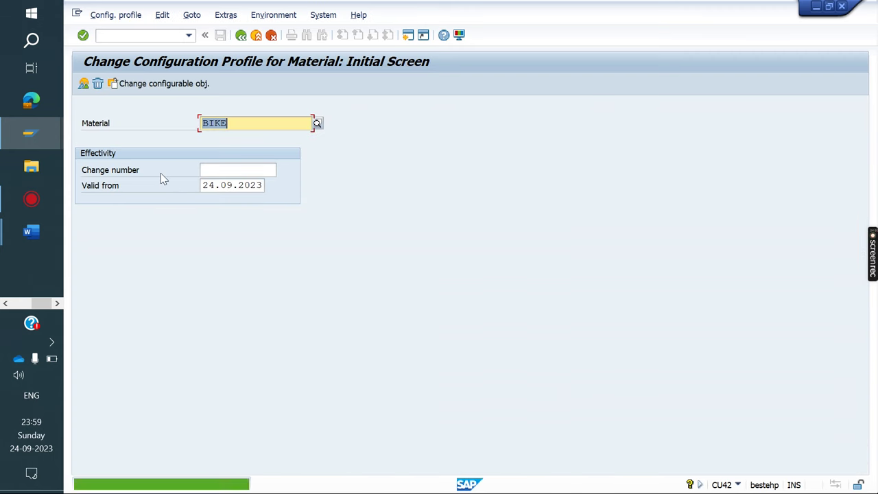
left_click(159, 85)
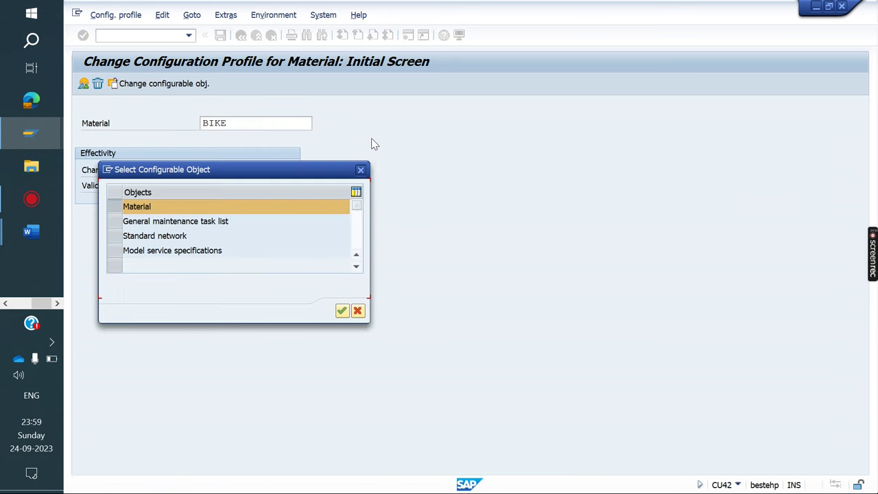
key("Return")
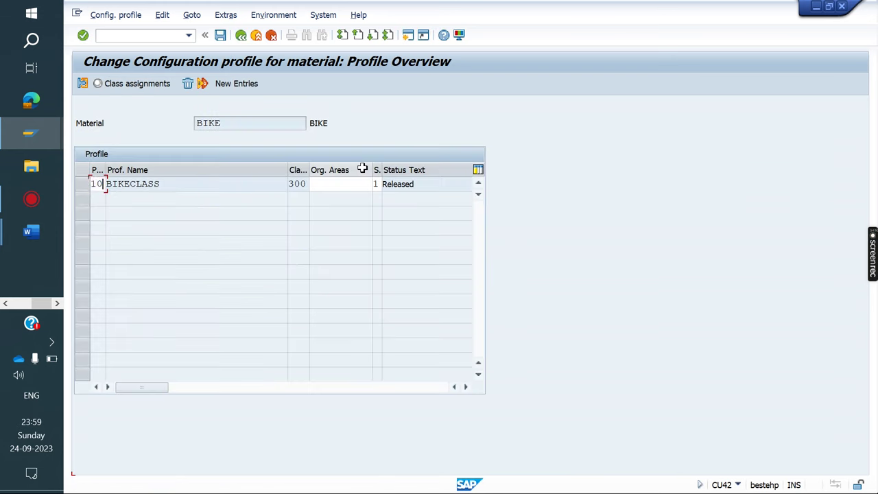
left_click(82, 185)
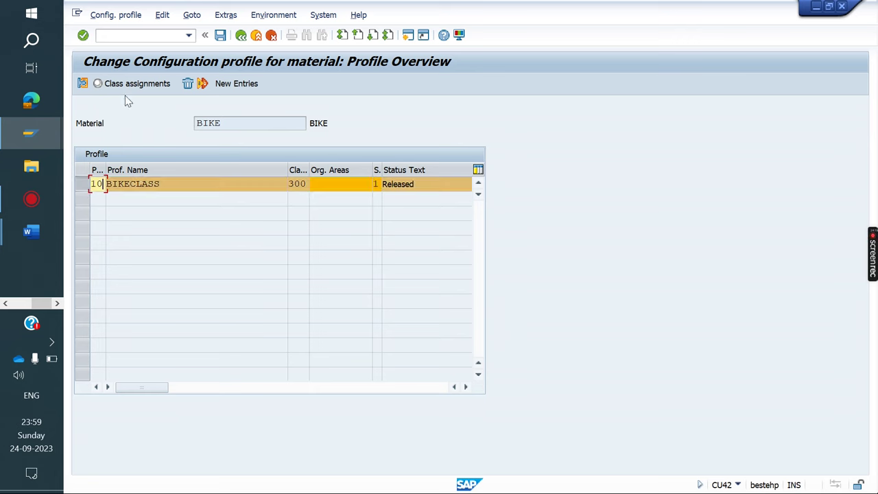
left_click(135, 84)
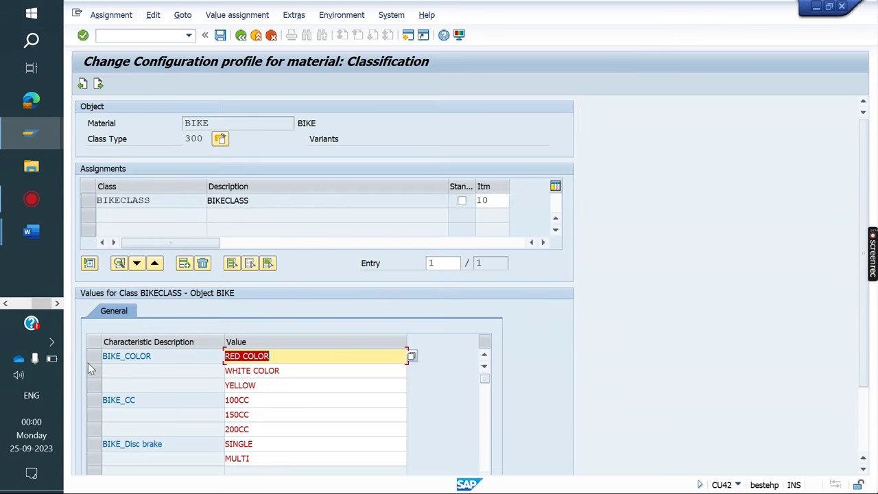
left_click(90, 359)
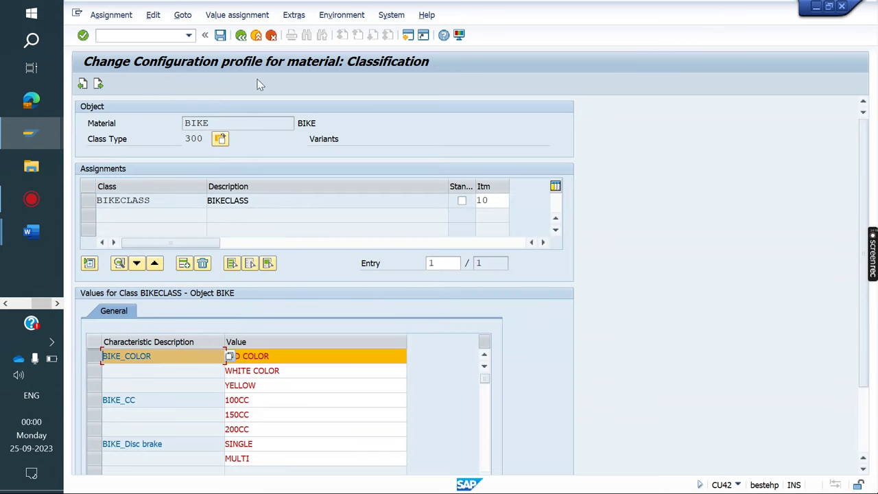
left_click(300, 15)
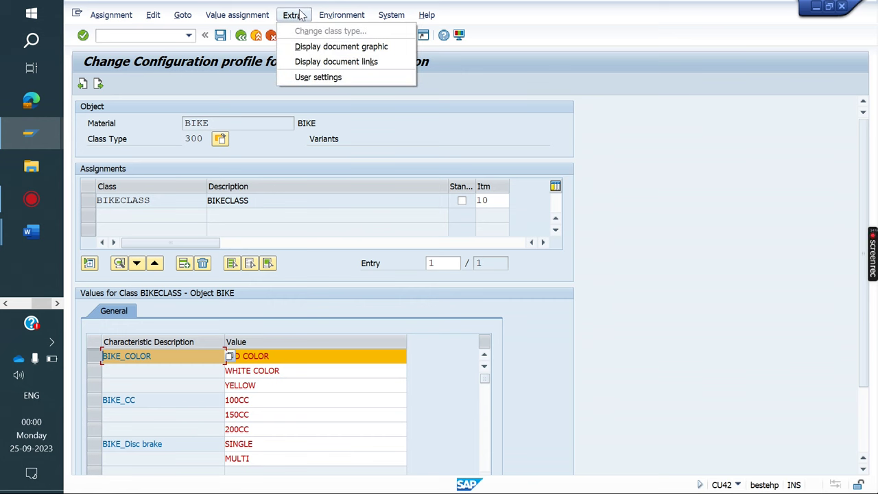
left_click(252, 16)
left_click(182, 15)
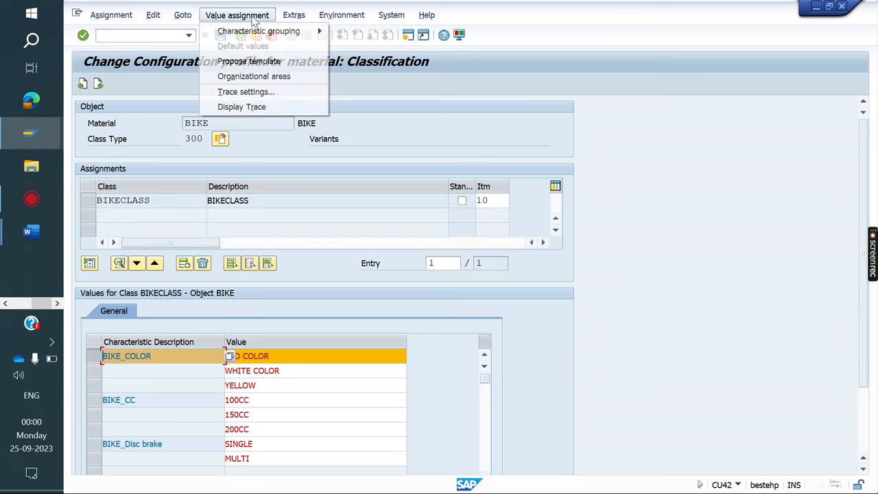
mouse_move(294, 15)
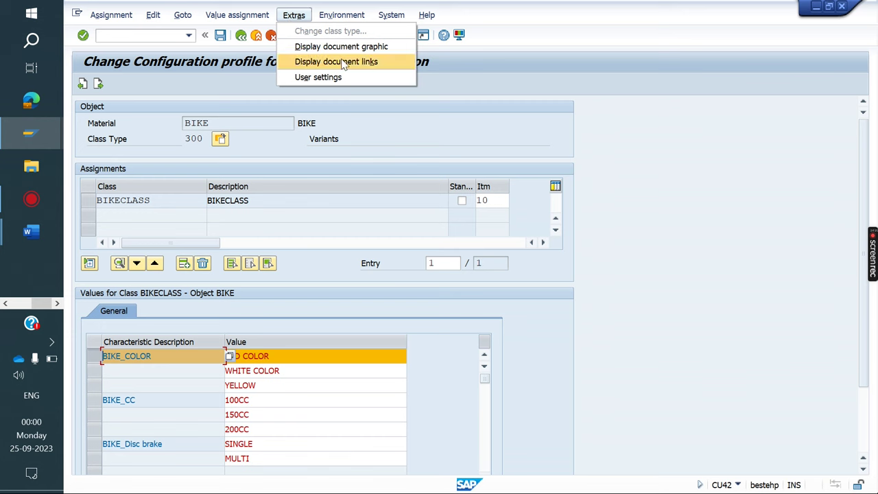
left_click(341, 62)
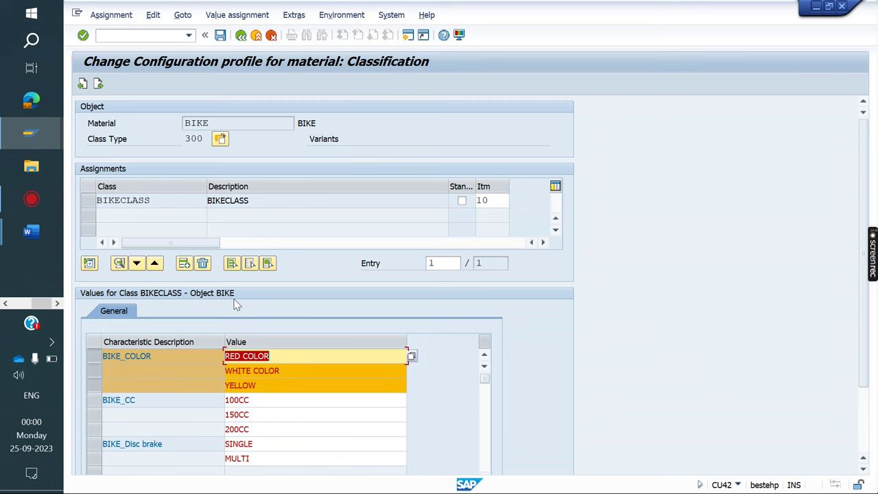
key("Down")
key("Down")
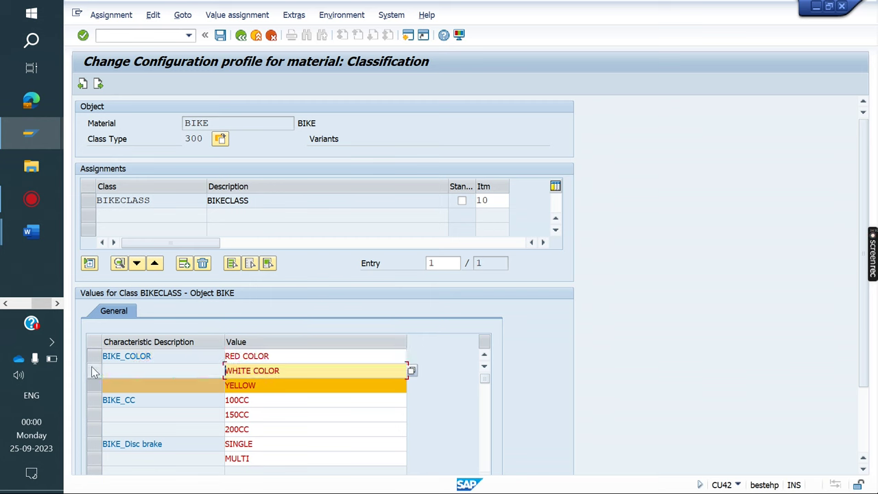
left_click(93, 356)
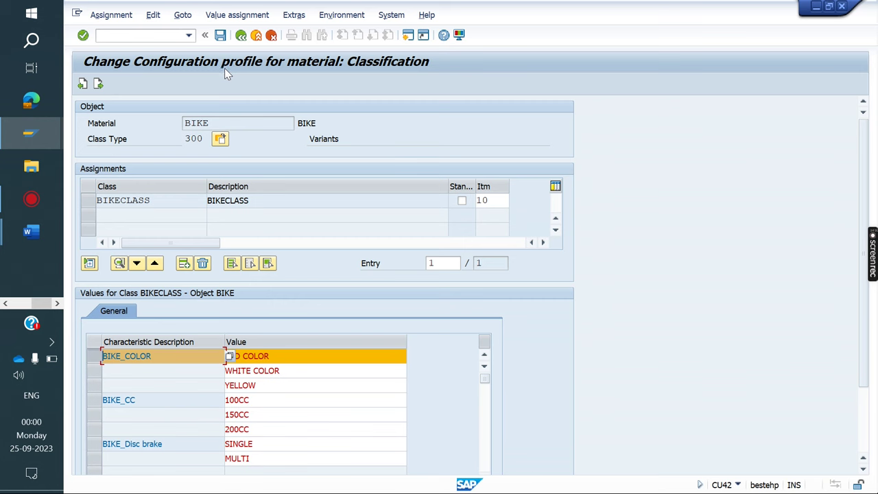
- Switch to the Variant configuration document in Word, review the list of configuration steps and return to SAP
left_click(27, 231)
left_click(154, 296)
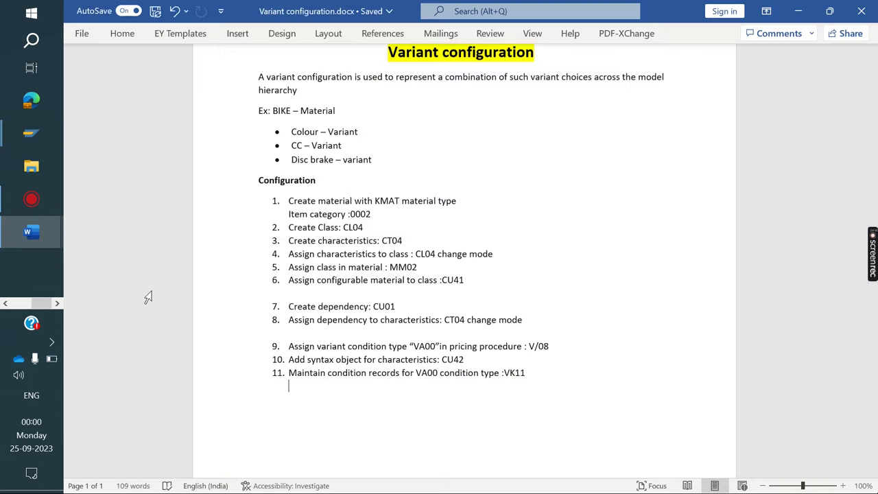
left_click(28, 135)
left_click(147, 203)
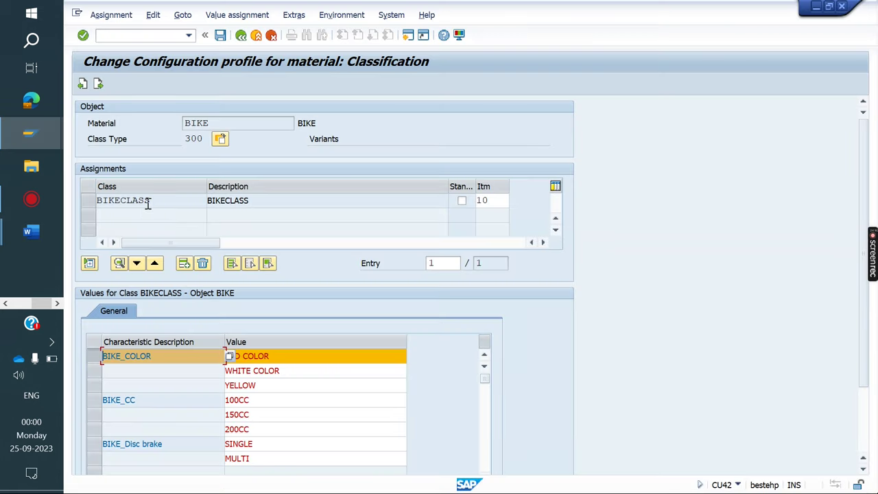
- Start transaction CT04 in place of the current one and open the characteristic BIKE_COLOR in change mode
left_click(148, 35)
type("/NCT04")
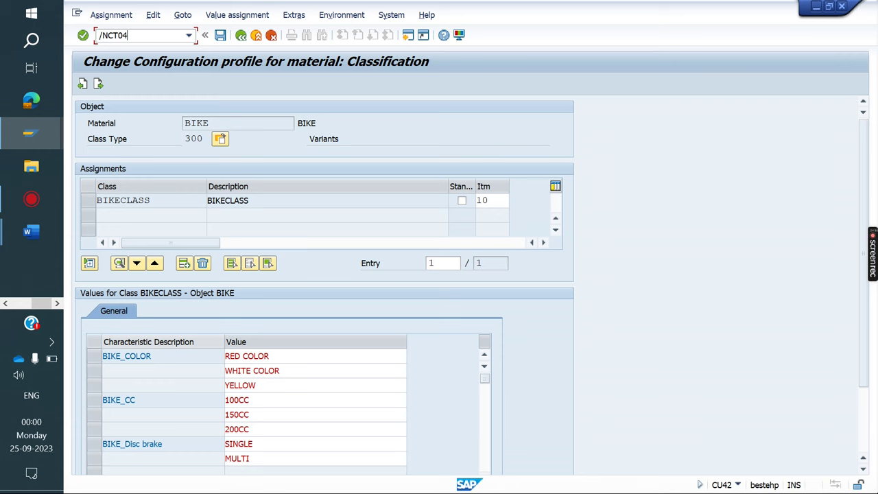
key("Return")
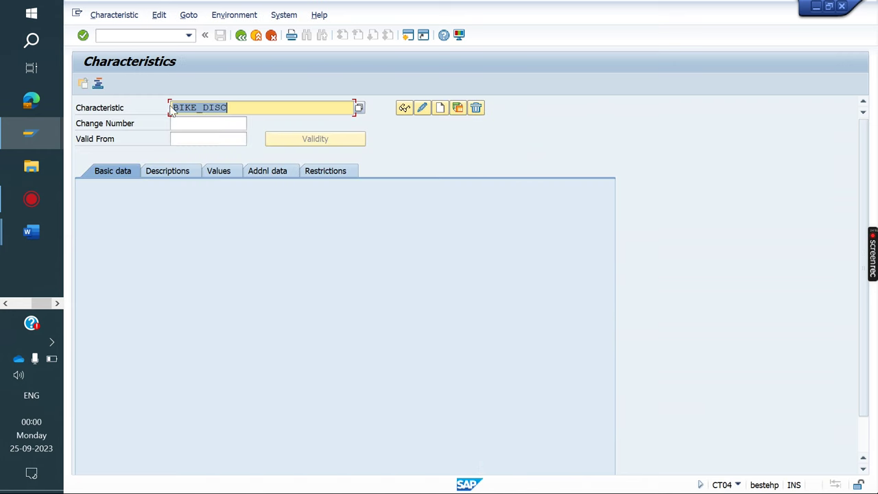
key("Delete")
key("Down")
key("Down")
key("Down")
key("Return")
key("Return")
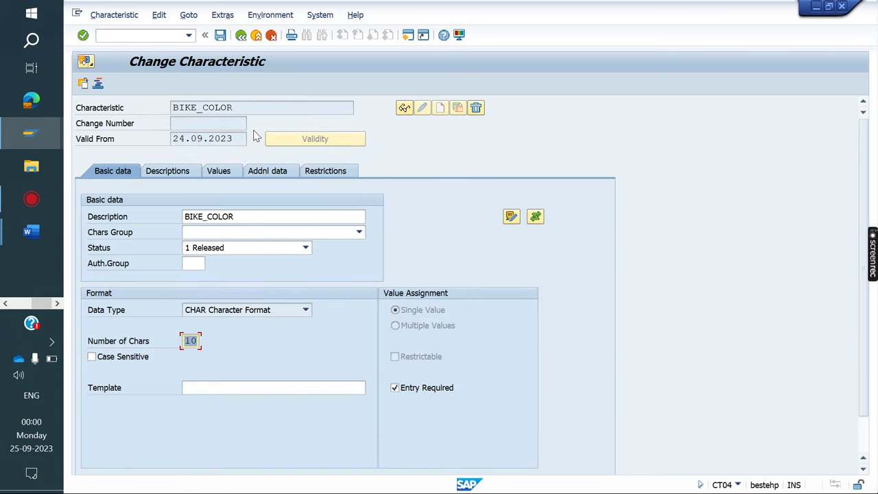
left_click(219, 171)
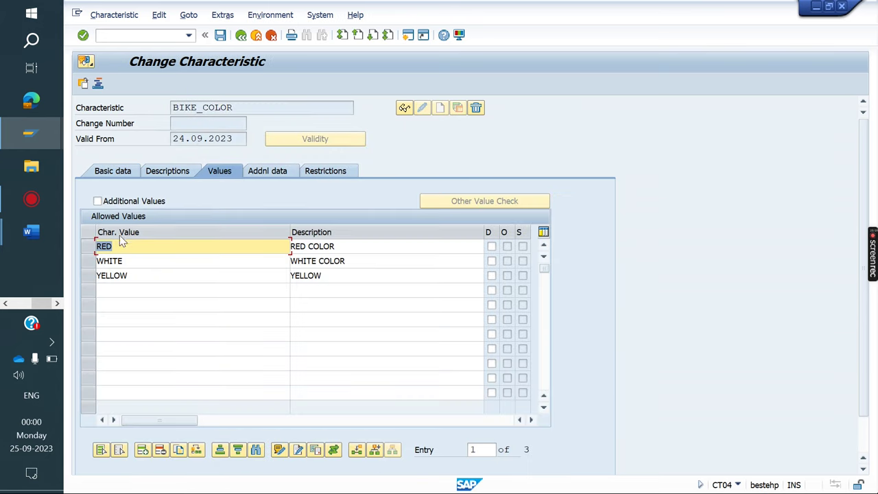
left_click(88, 246)
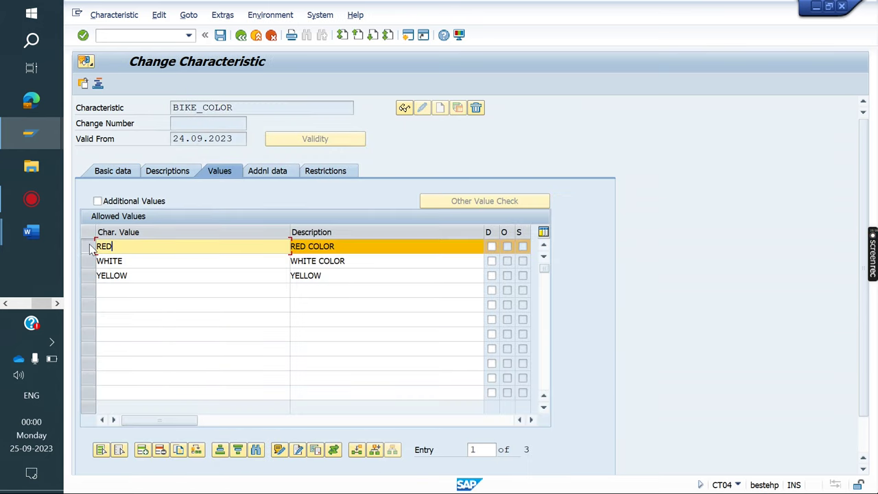
left_click(220, 17)
mouse_move(281, 64)
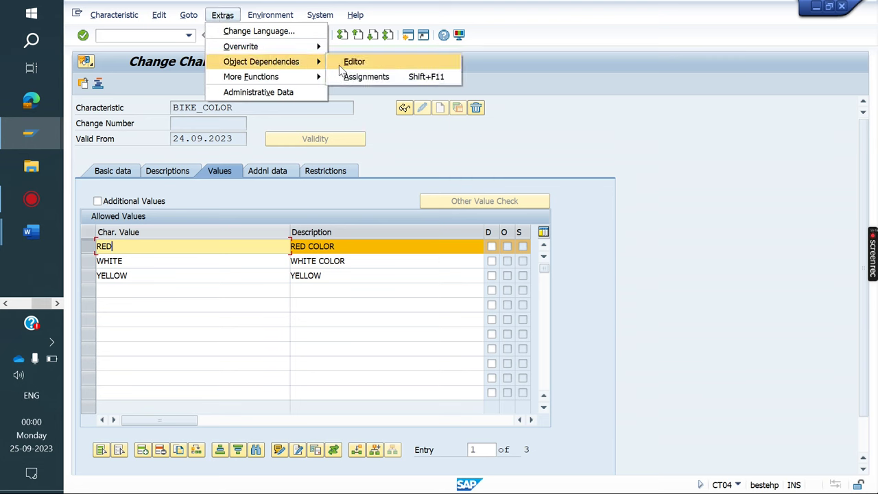
left_click(362, 63)
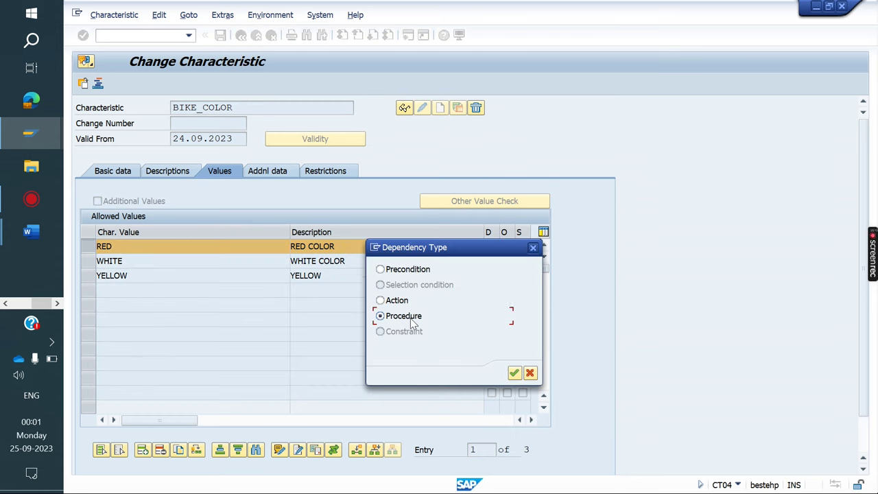
double_click(410, 323)
left_click(140, 199)
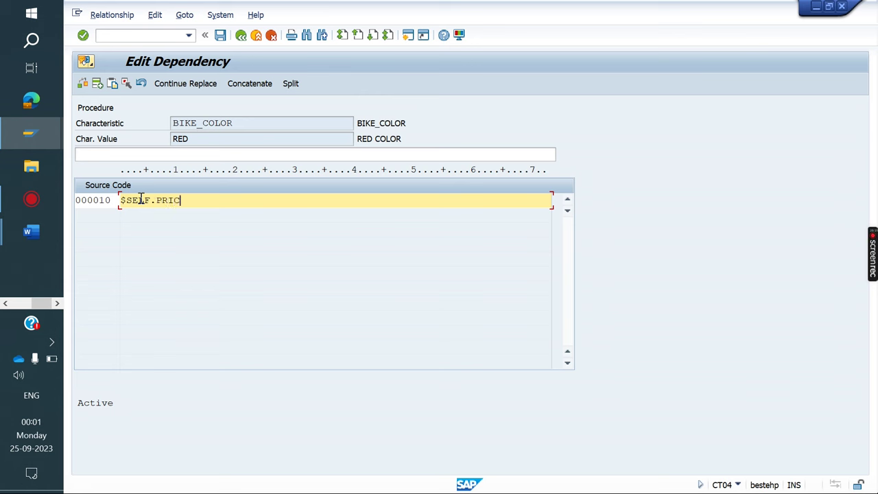
- Start transaction CL04 in place of the current one and open the characteristics of class BIKECLASS in change mode
left_click(132, 35)
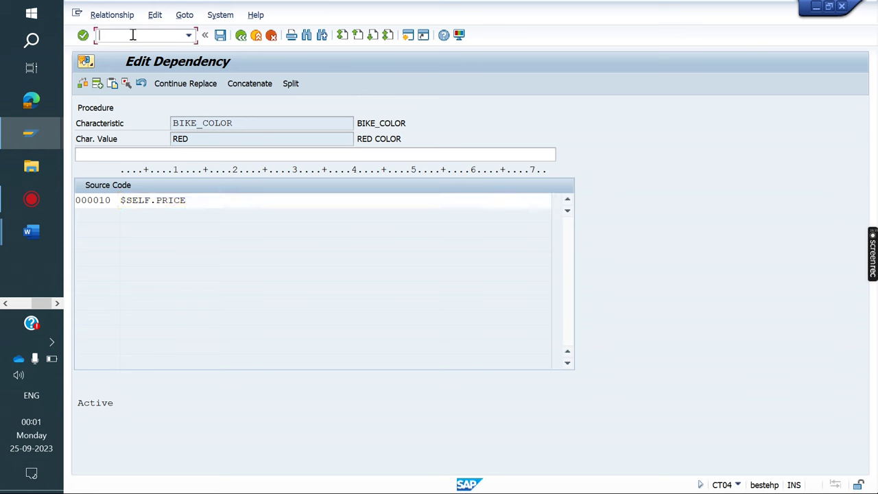
type("/NCL04")
key("Return")
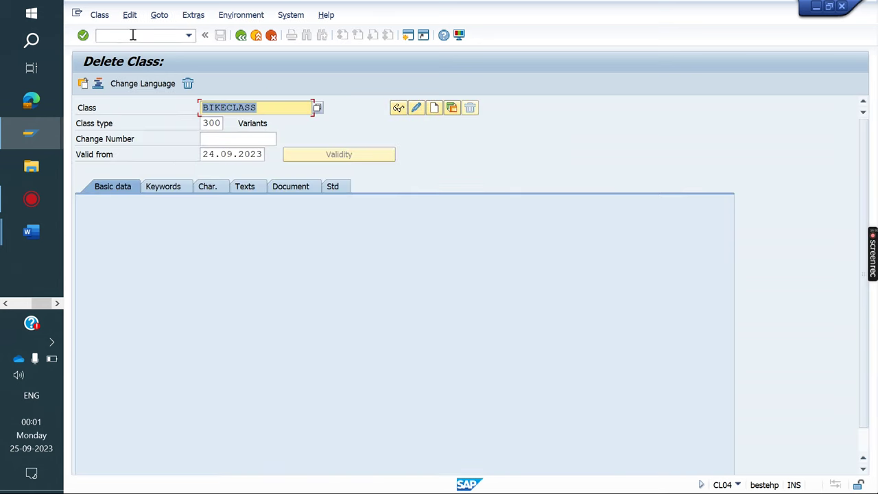
key("Return")
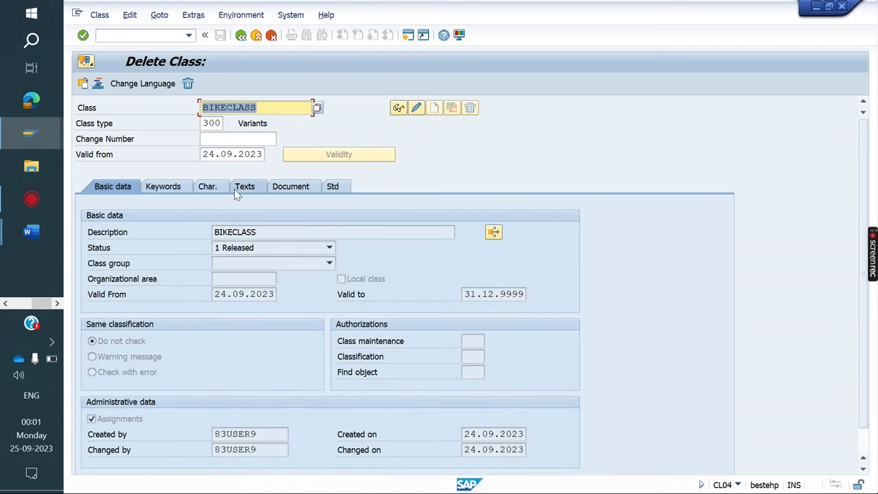
left_click(205, 185)
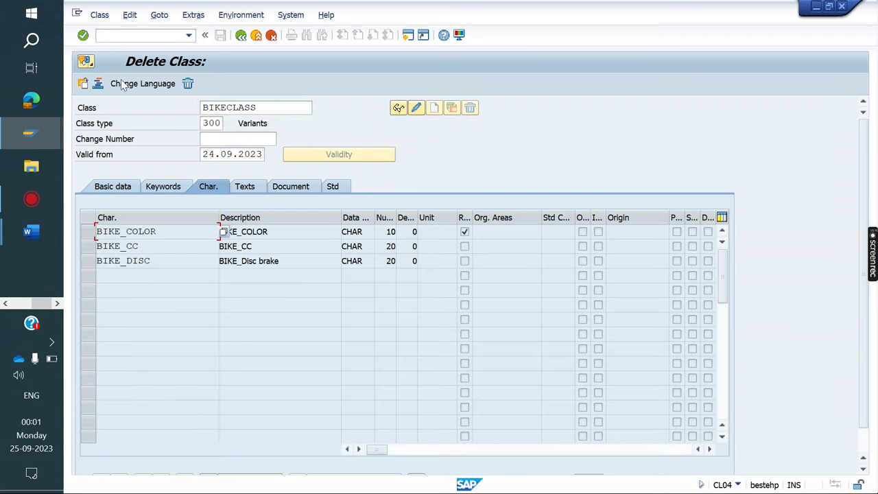
left_click(99, 15)
left_click(117, 61)
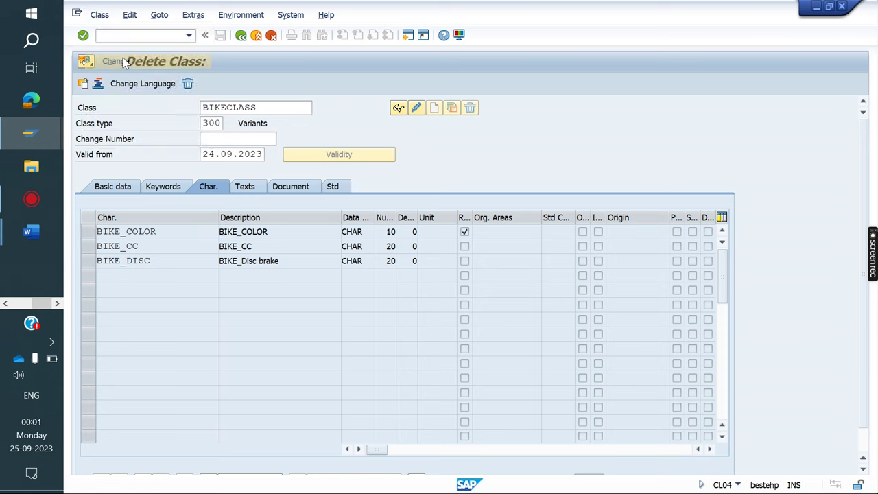
- Add the characteristic PRICE below BIKE_DISC in class BIKECLASS and save the class
left_click(124, 276)
key("Down")
key("Down")
key("Down")
key("Down")
key("Return")
key("Return")
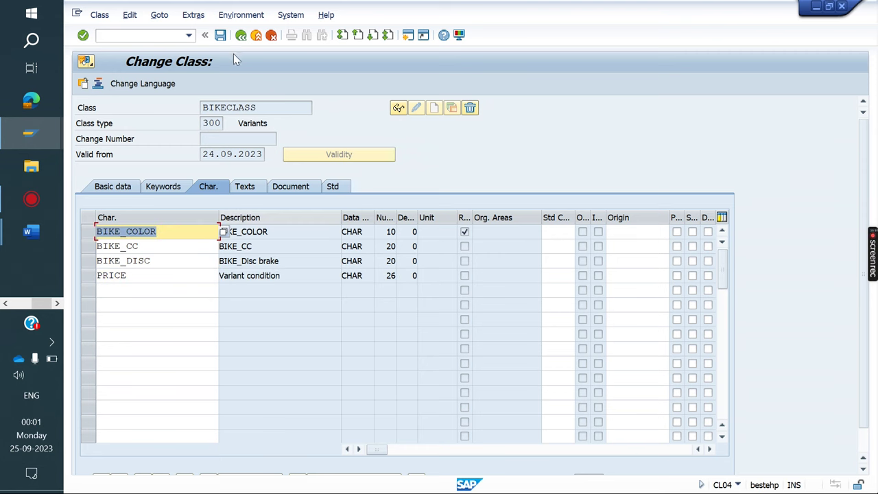
left_click(220, 37)
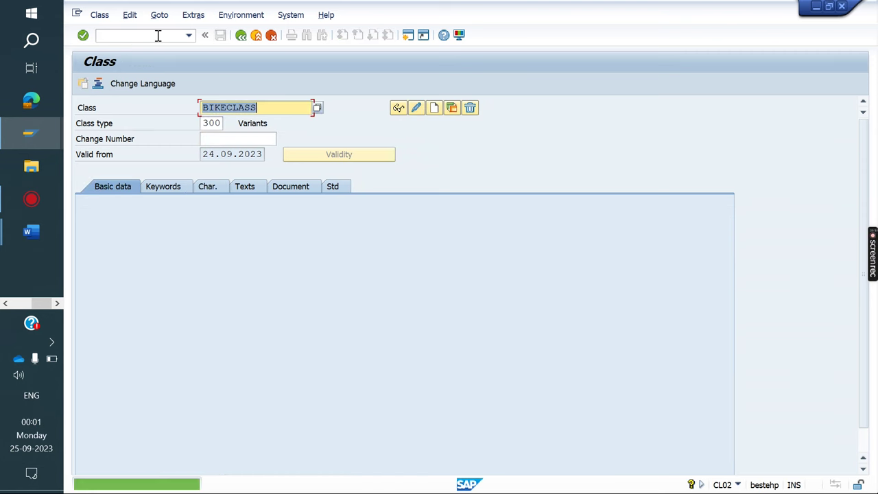
- Start transaction CT04 in place of the current one and open the characteristic PRICE in change mode
left_click(148, 35)
type("/NC")
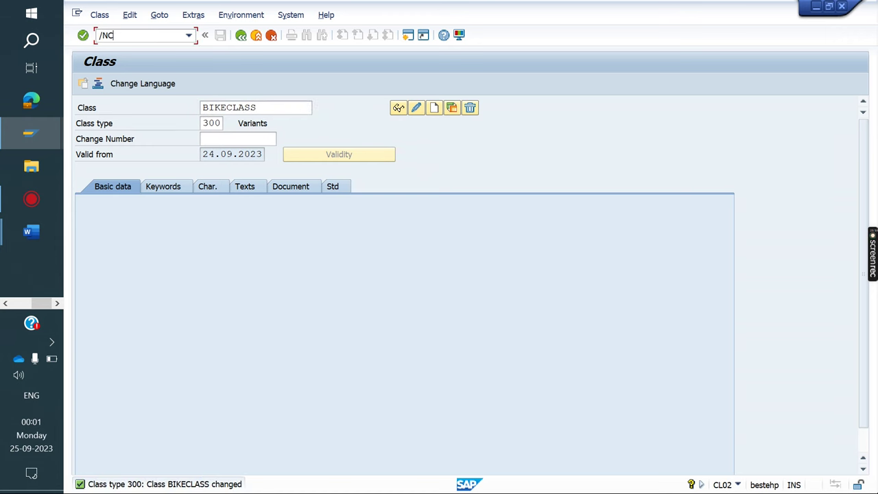
type("T04")
key("Return")
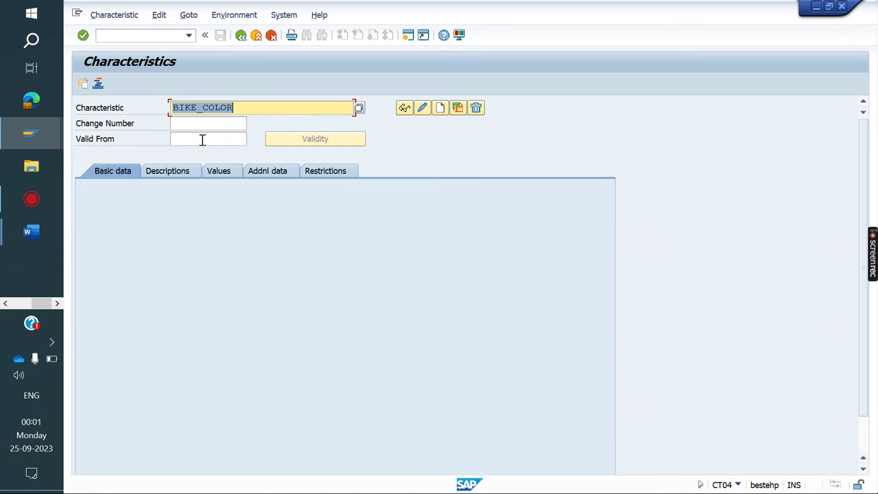
type("PRICE")
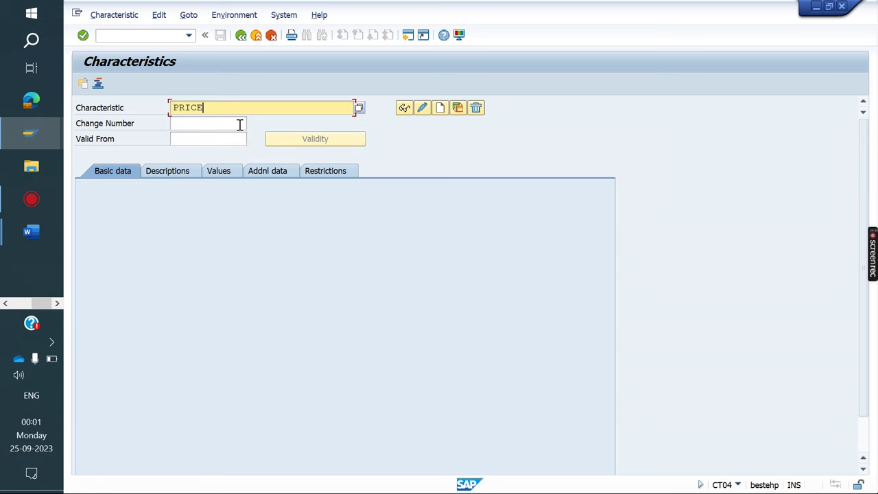
key("Return")
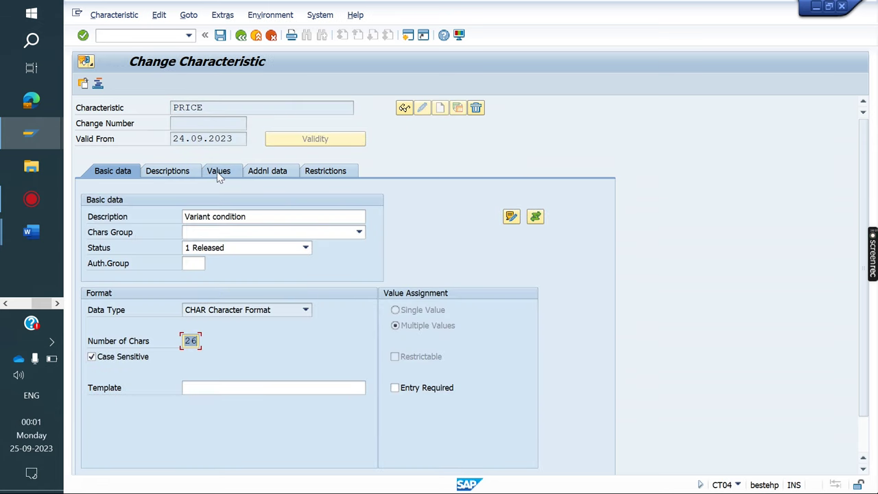
- Examine the reference table name and field name in the PRICE characteristic's additional data, check its basic data and save it
left_click(218, 172)
left_click(272, 171)
left_click_drag(225, 221, 144, 220)
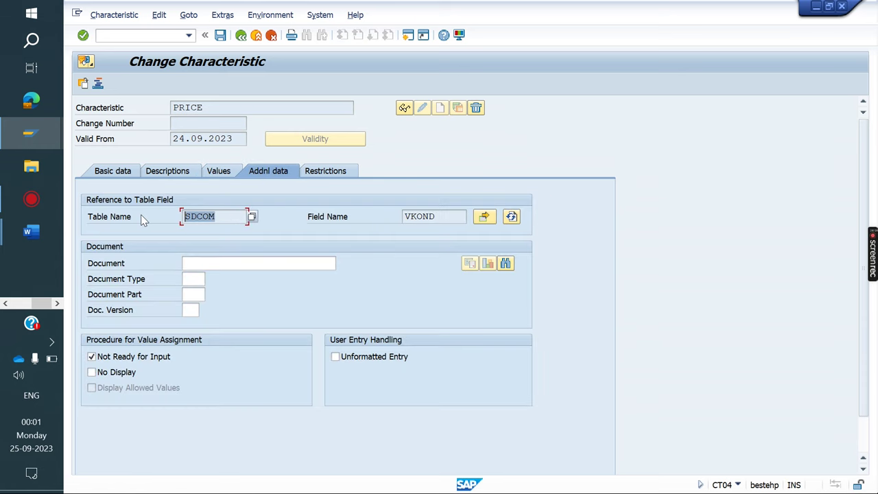
left_click_drag(447, 218, 369, 220)
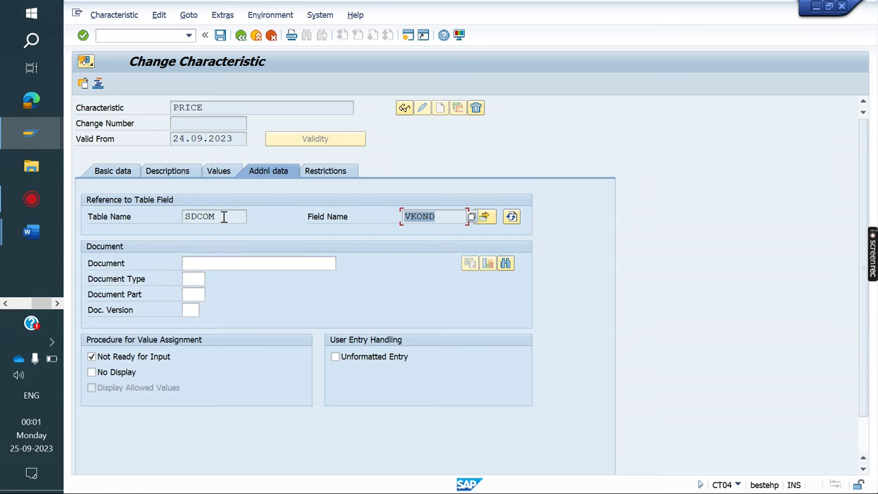
double_click(248, 217)
left_click_drag(444, 217, 320, 219)
left_click(113, 171)
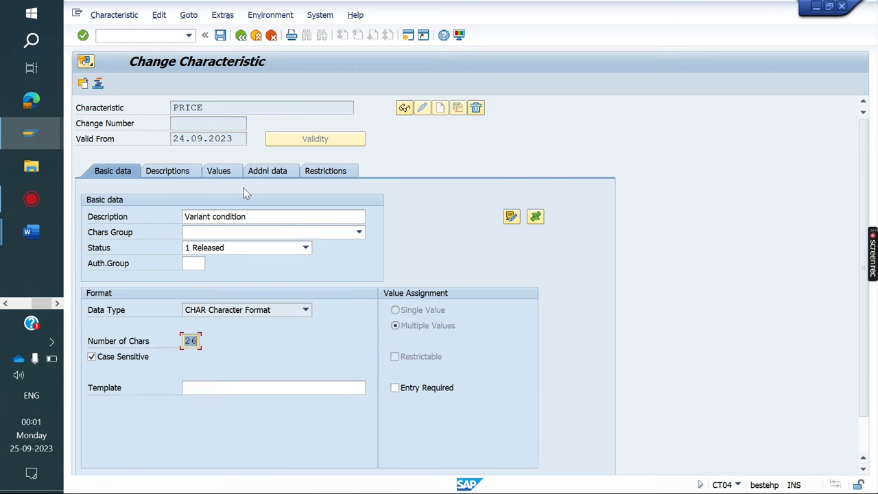
left_click_drag(218, 107, 122, 108)
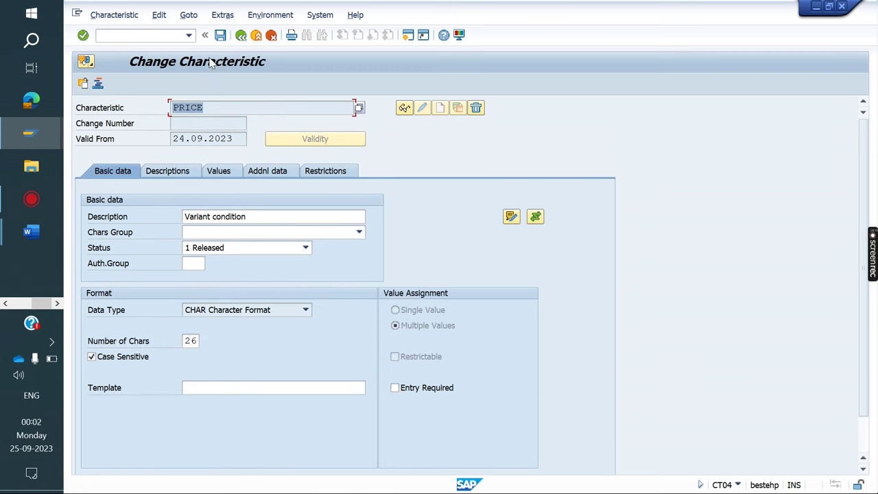
left_click(220, 35)
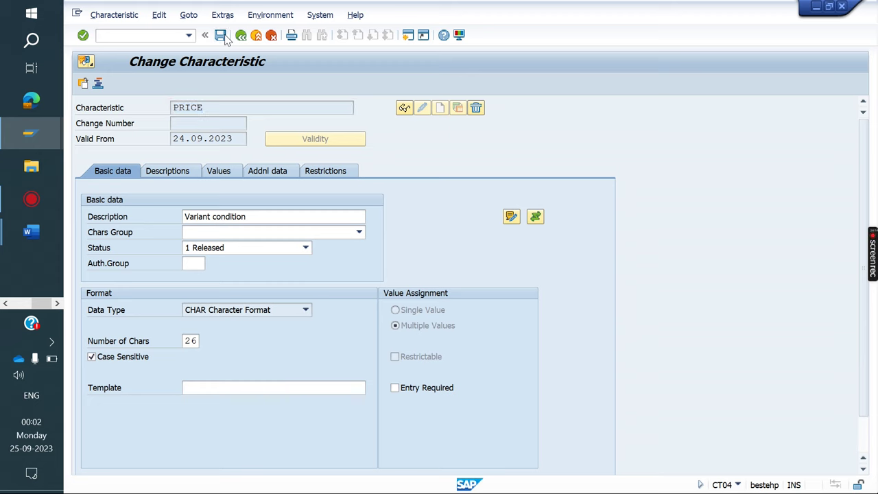
- Start transaction CU42 in place of the current one and open the configuration profile of material BIKE
left_click(140, 33)
type("/NCU")
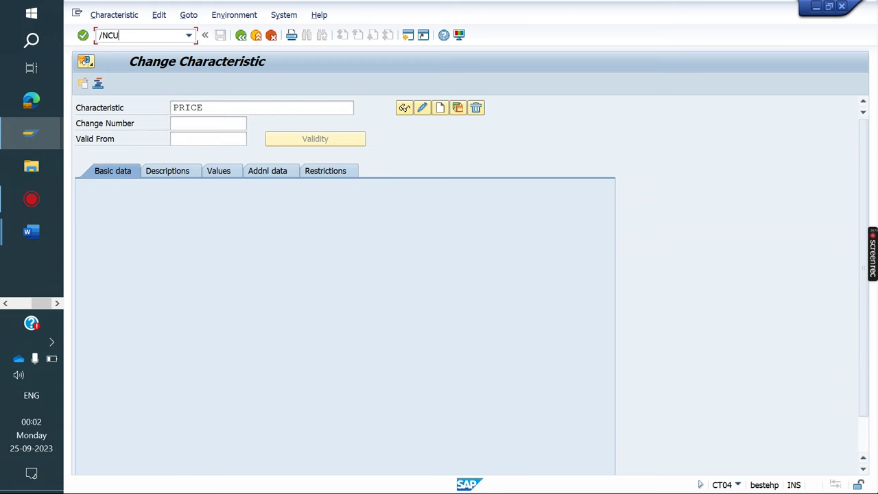
type("42")
key("Return")
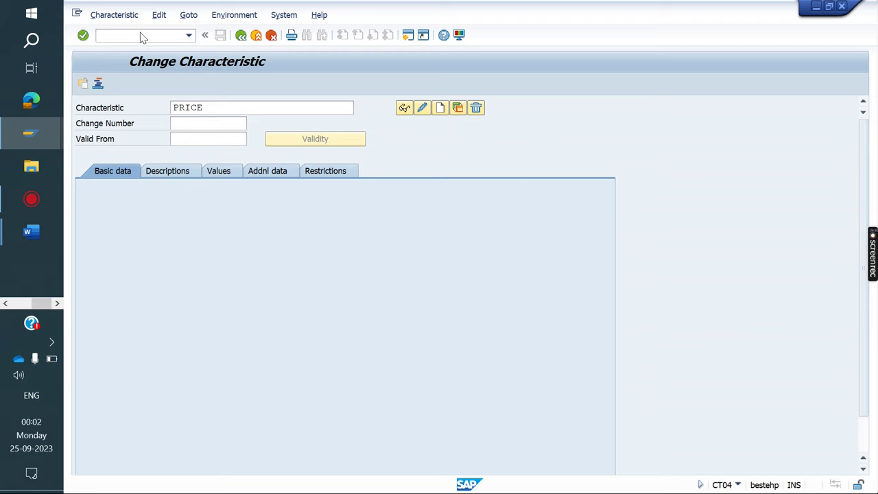
key("Return")
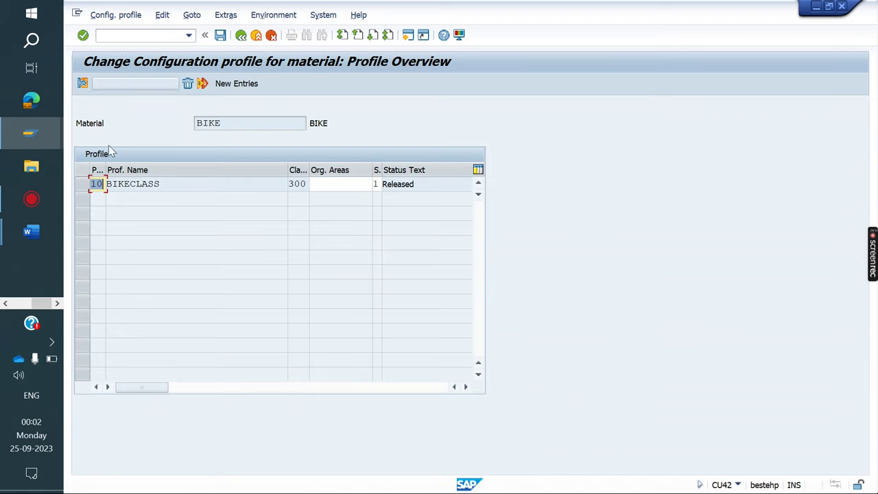
- Check the Variant condition characteristic in the BIKECLASS profile's class assignments and save the configuration profile
left_click(81, 184)
left_click(140, 83)
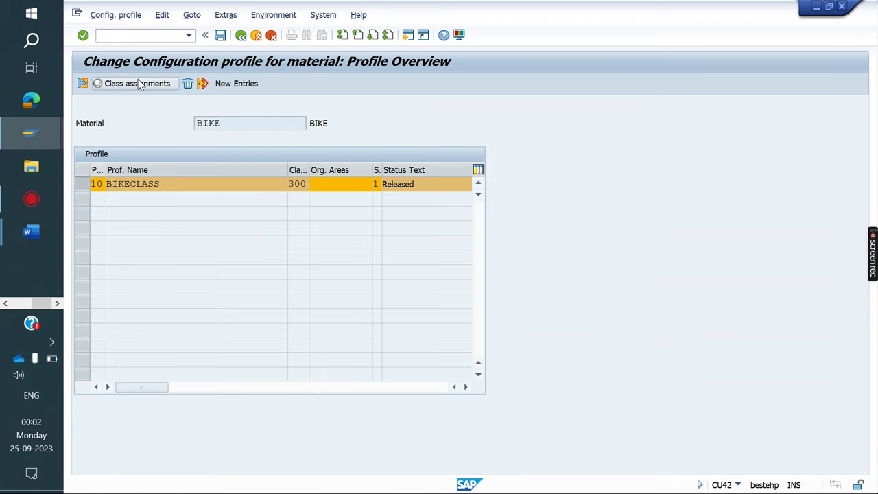
scroll(139, 413, "down", 1)
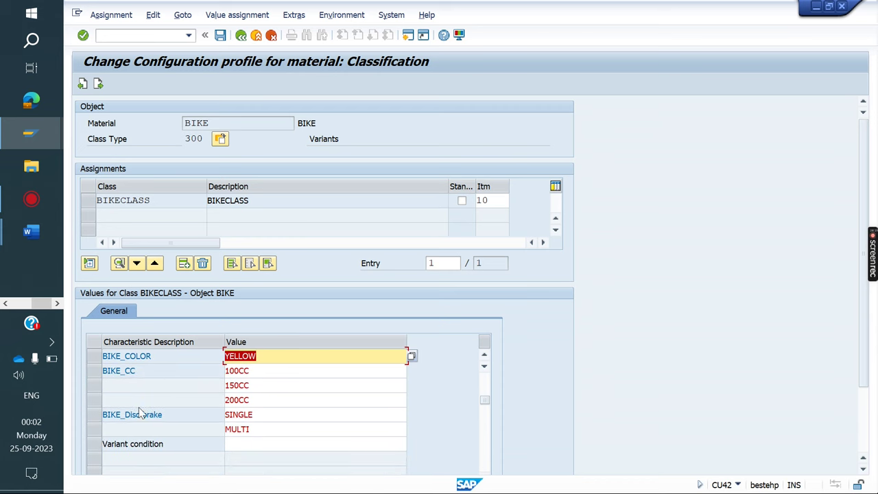
left_click(180, 445)
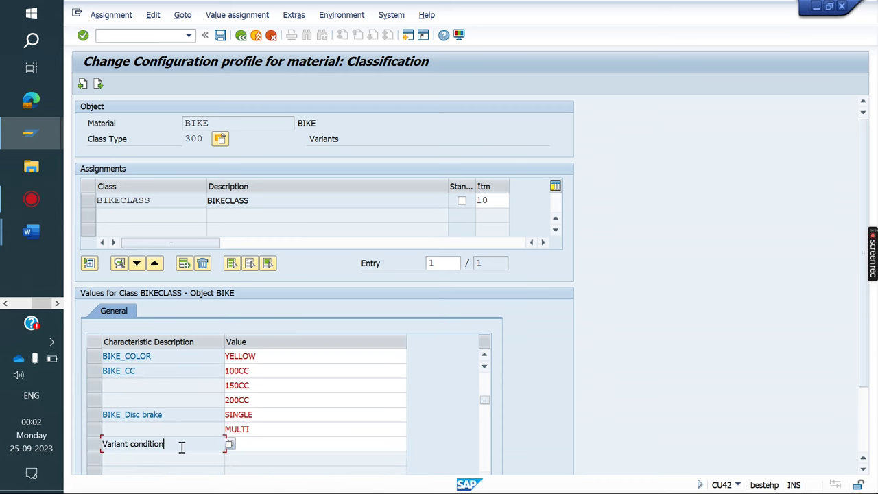
left_click(220, 35)
- Return to transaction CT04, leave the PRICE characteristic and open BIKE_COLOR in change mode
type("/NCT04")
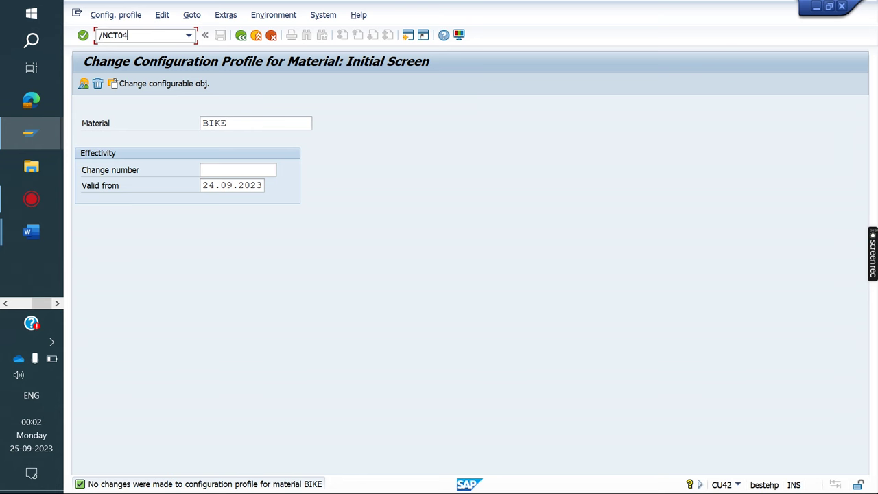
key("Return")
key("Return")
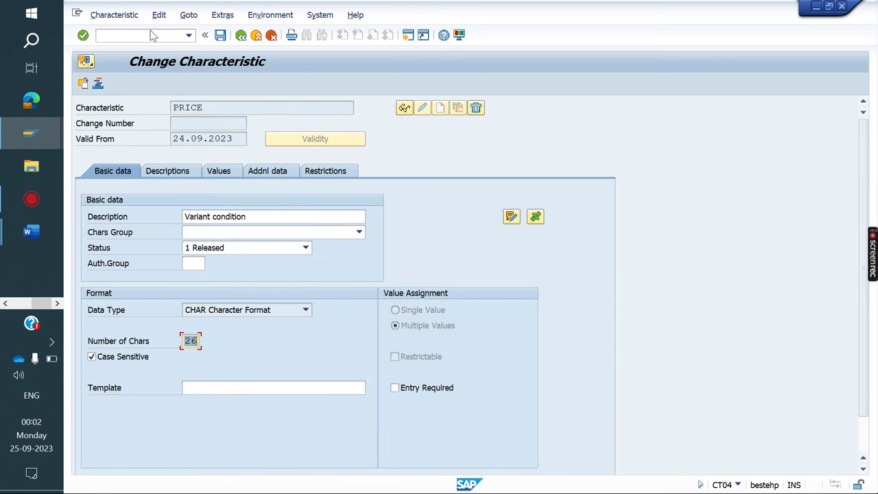
left_click(241, 35)
type("CT04")
key("Return")
key("BackSpace")
type("BIKE_COLOR")
key("Return")
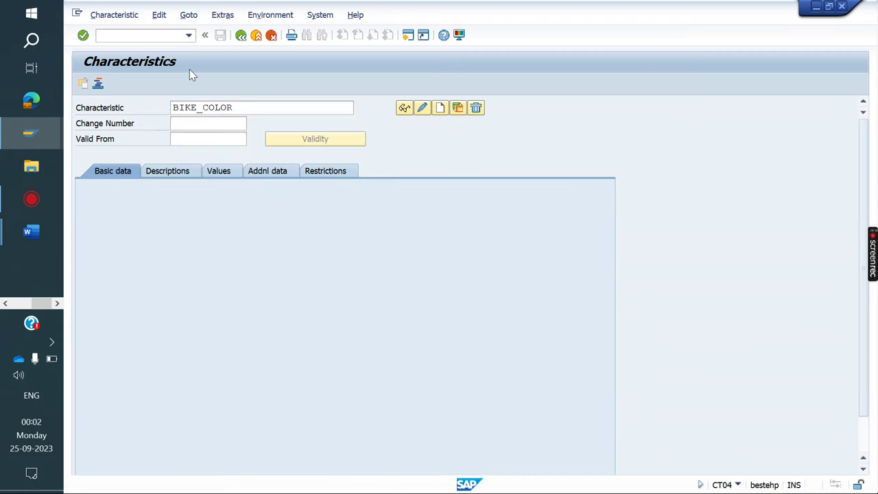
- Open the allowed values of BIKE_COLOR and create a Procedure-type object dependency for the value RED
left_click(219, 174)
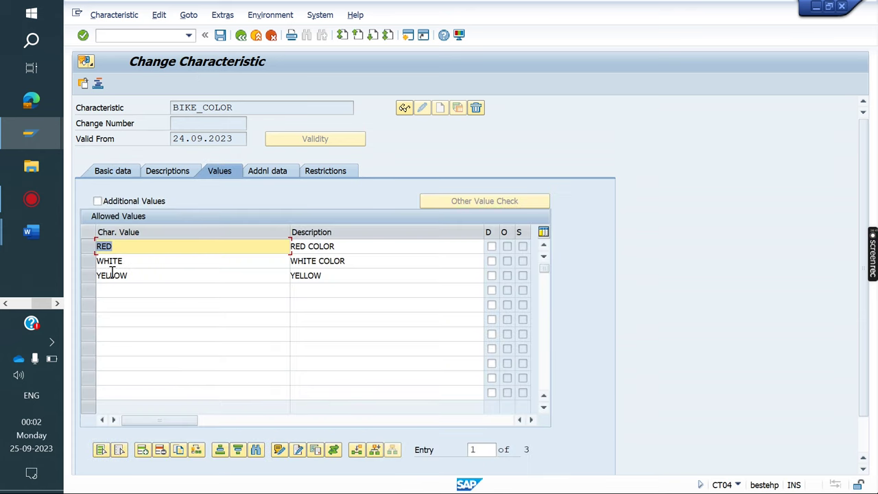
left_click(85, 246)
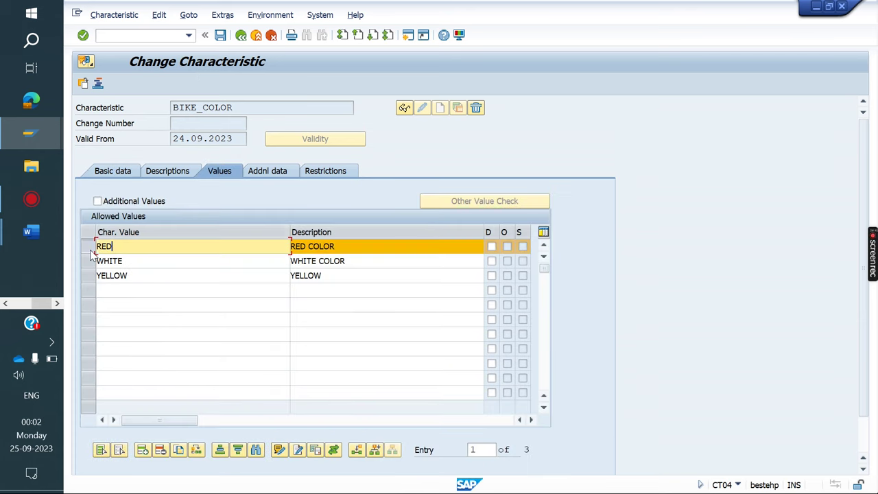
left_click(223, 15)
mouse_move(288, 66)
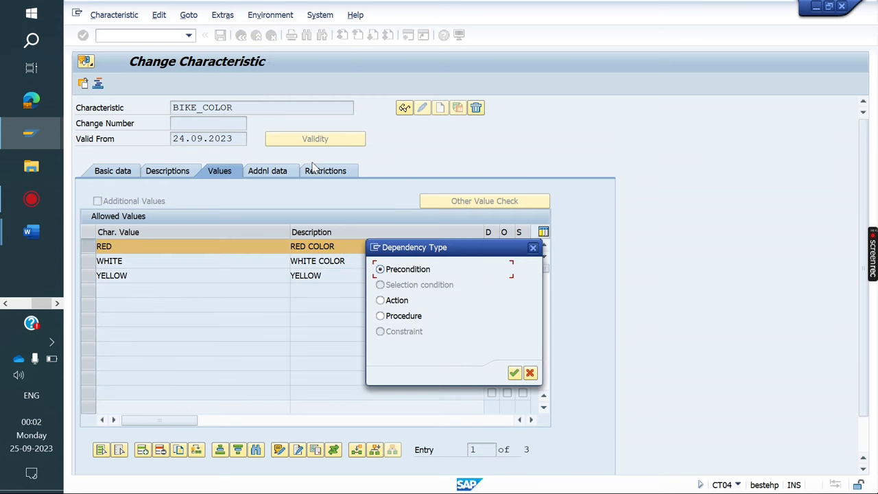
left_click(380, 316)
key("Return")
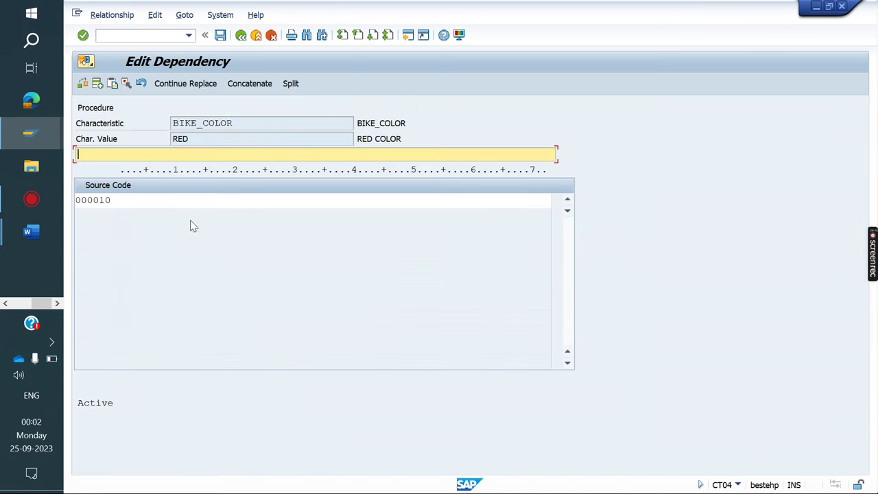
- Enter $SELF.PRICE='RED' as the source code of the RED procedure and save the dependency
left_click(153, 201)
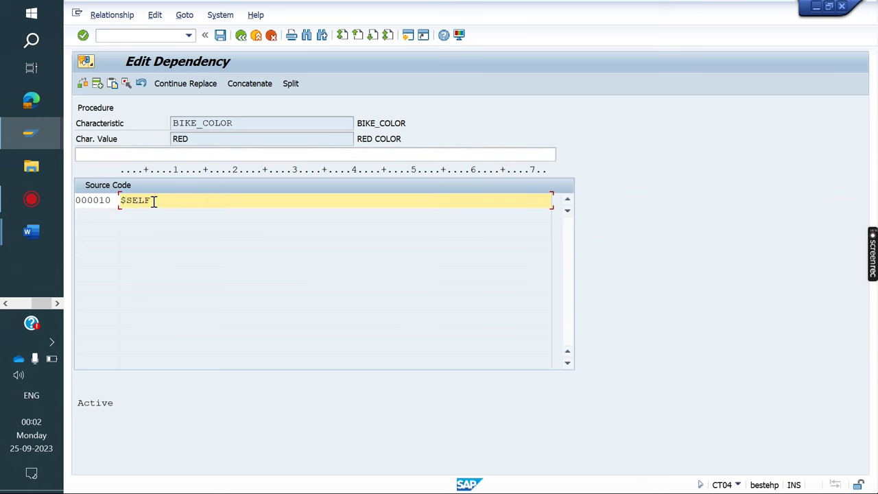
type("$SELF.PRICE='RED")
triple_click(239, 203)
left_click(220, 36)
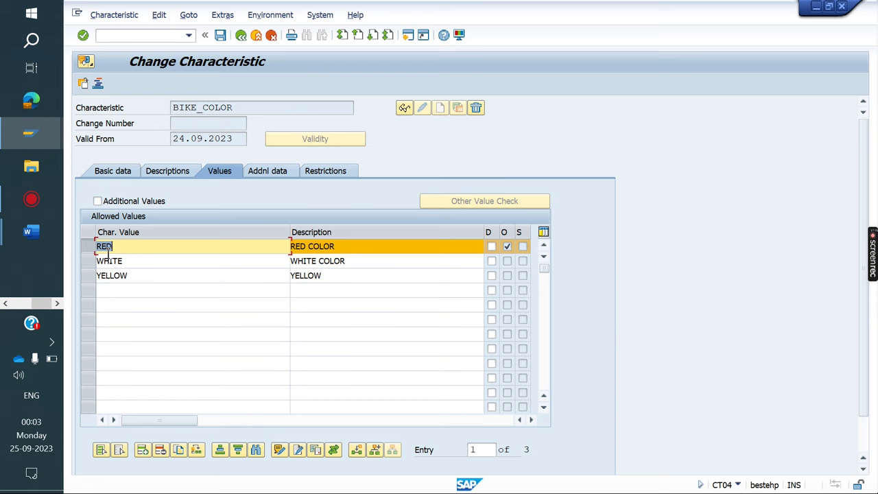
- Select only the value WHITE of BIKE_COLOR and create a Procedure-type object dependency for it
left_click(88, 260)
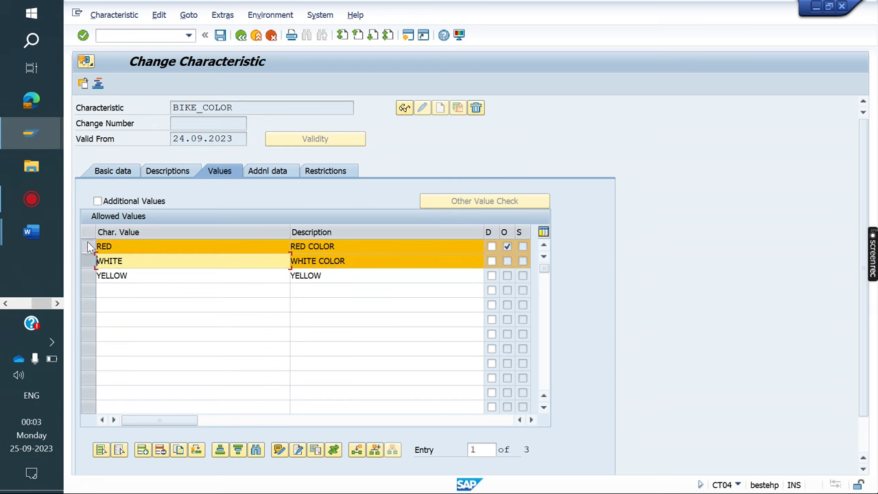
left_click(88, 246)
left_click(222, 14)
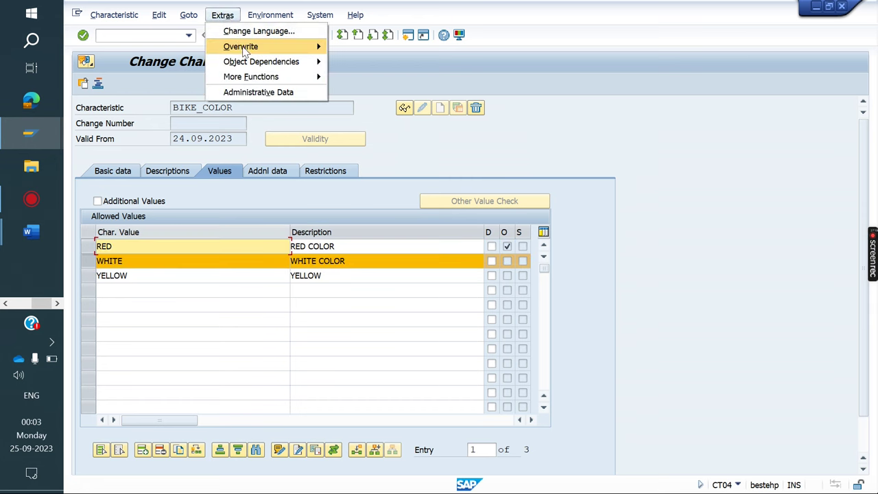
mouse_move(294, 62)
left_click(353, 62)
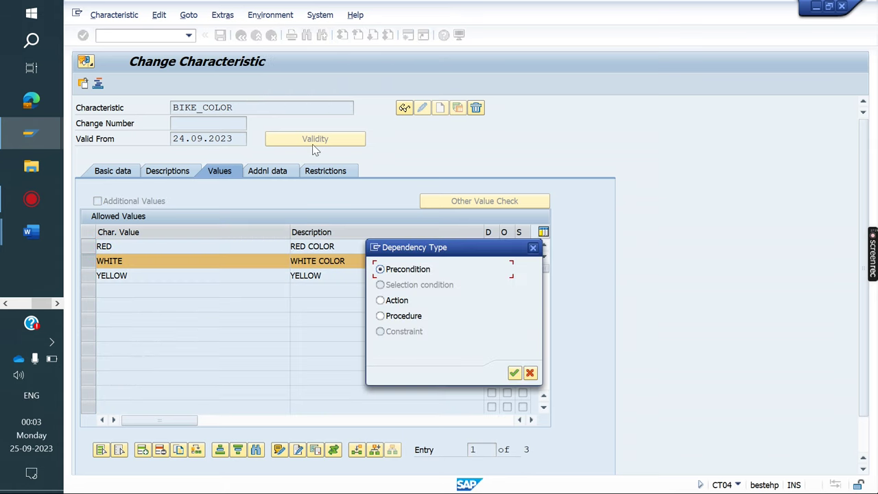
left_click(380, 316)
key("Return")
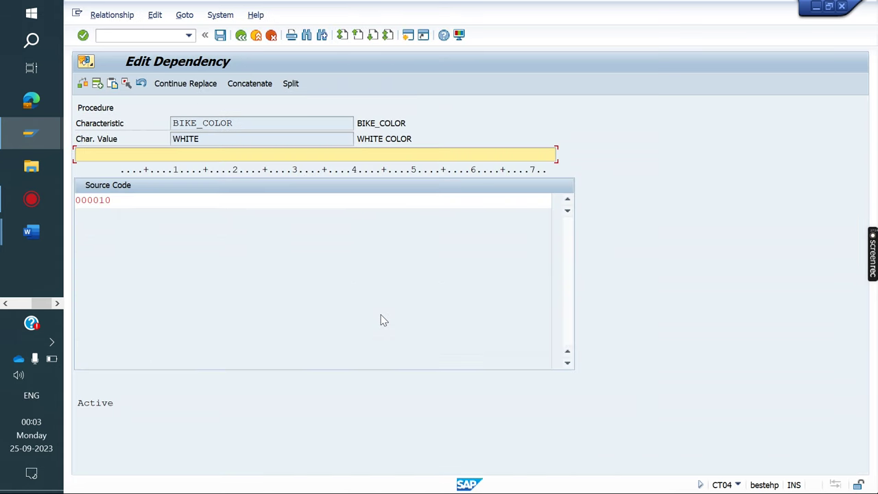
- Enter $SELF.PRICE='WHITE' as the source code of the WHITE procedure, copy that line and save the dependency
left_click(160, 200)
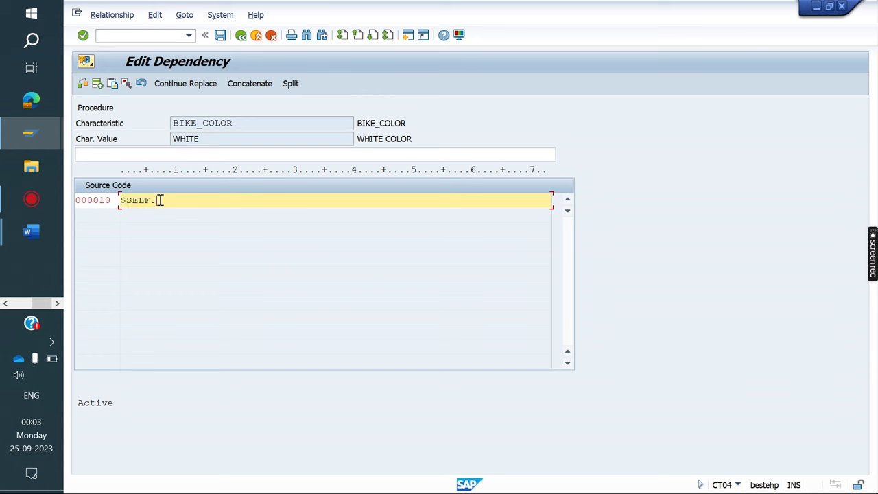
type("$SELF.PRICE='WHITE")
double_click(158, 200)
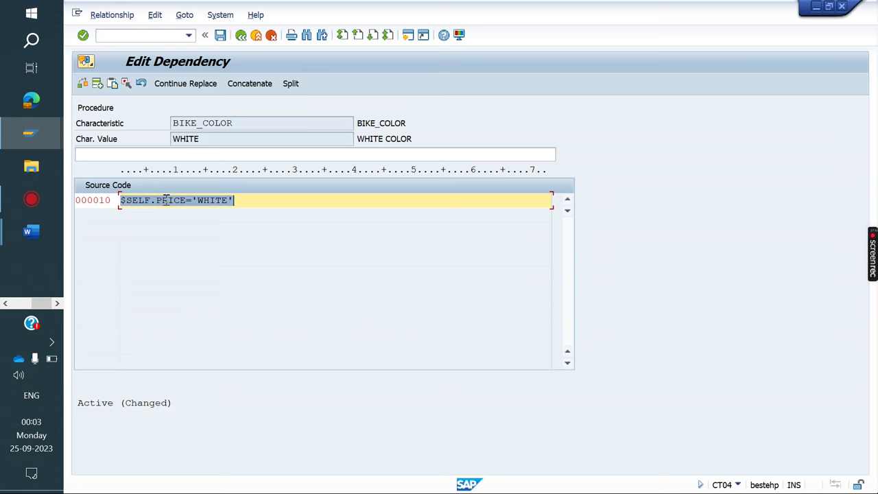
left_click_drag(251, 200, 118, 201)
key("ctrl+c")
left_click(118, 201)
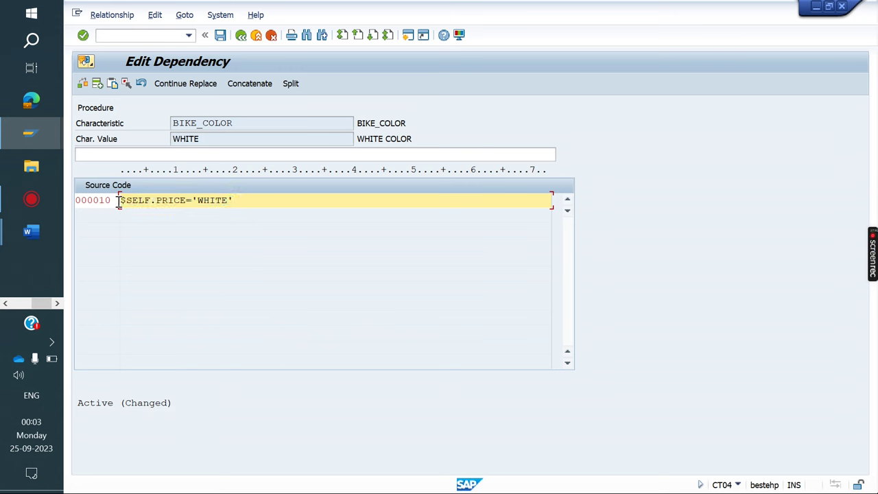
left_click(220, 36)
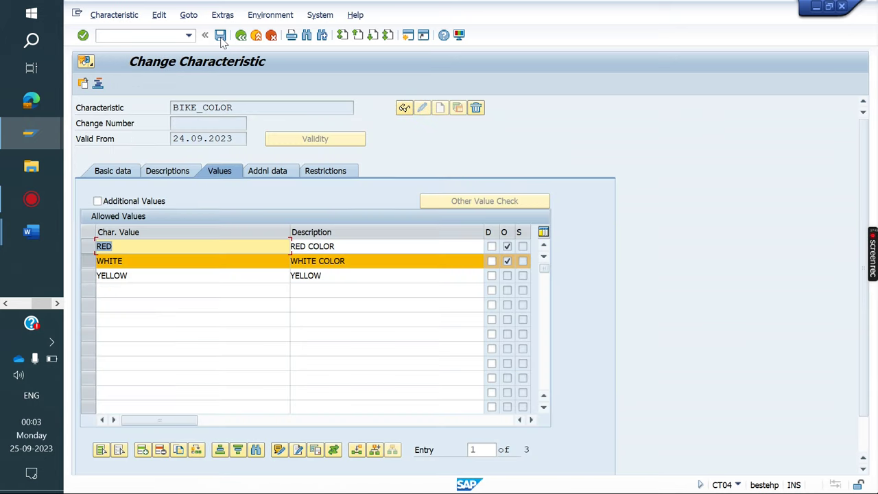
- Select only the value YELLOW of BIKE_COLOR and create a Procedure-type object dependency for it
left_click(90, 261)
left_click(90, 277)
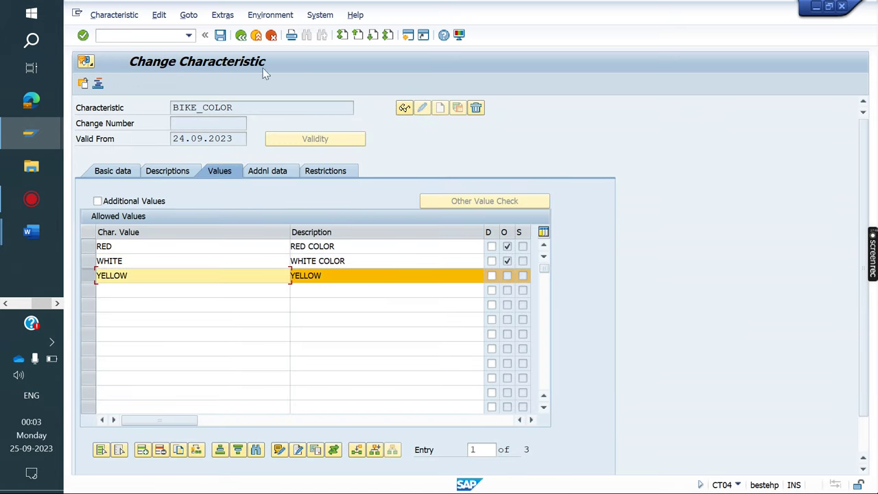
left_click(223, 15)
mouse_move(269, 65)
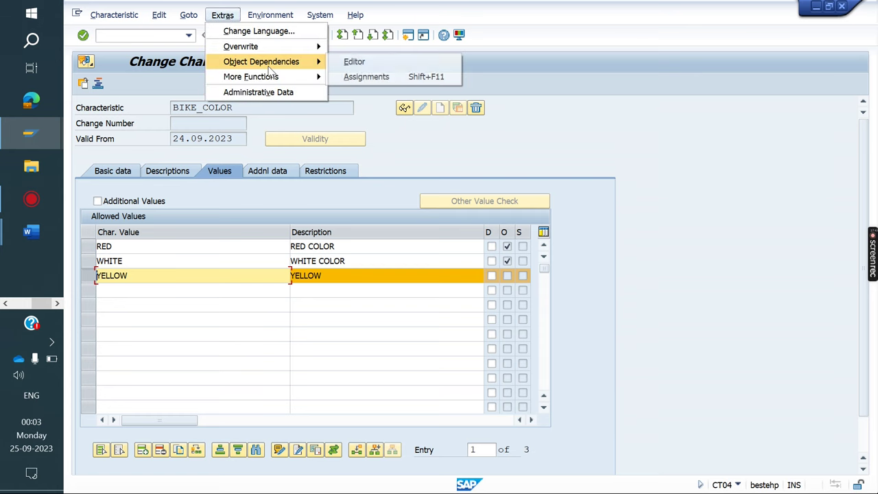
left_click(355, 63)
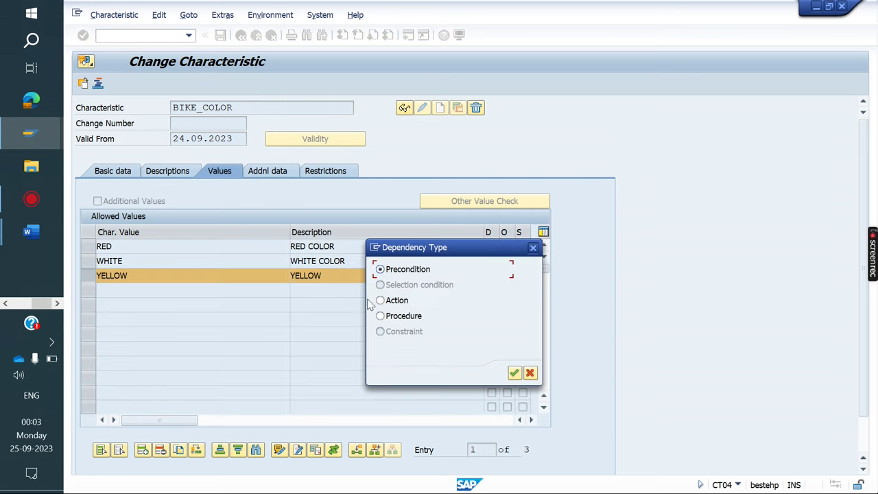
left_click(386, 319)
key("Return")
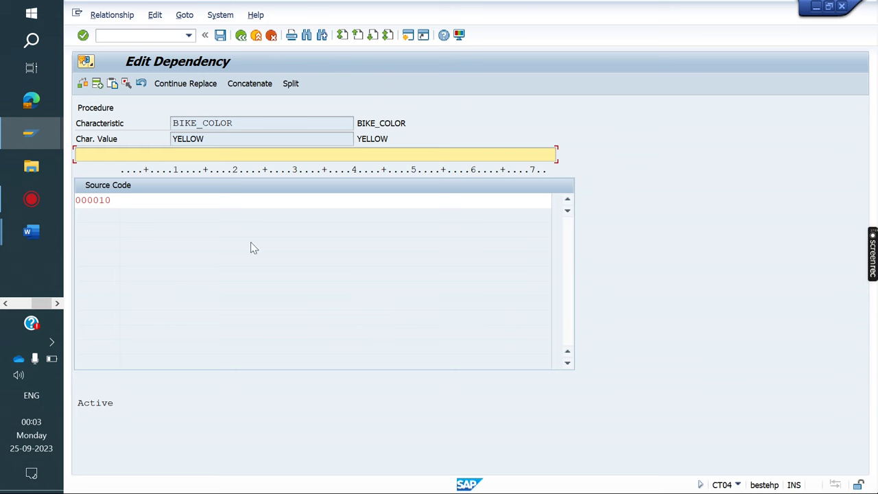
- Paste the copied line into the YELLOW procedure, change it to $SELF.PRICE='YELLOW' and save the dependency
left_click(167, 201)
key("ctrl+v")
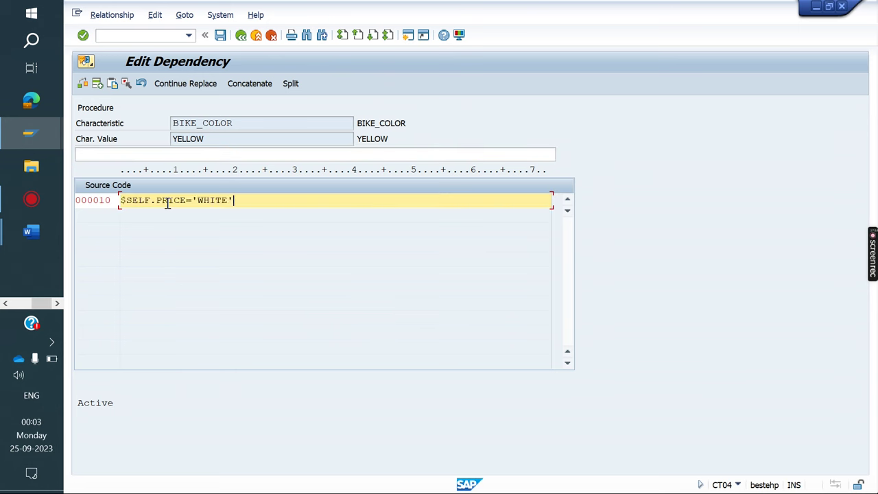
key("BackSpace")
key("BackSpace")
key("BackSpace")
key("BackSpace")
type("YELLOW")
key("Return")
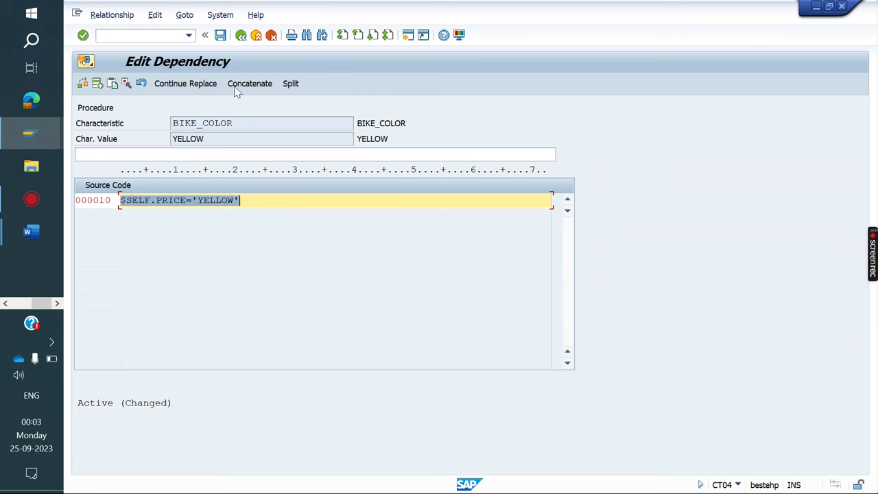
left_click(220, 35)
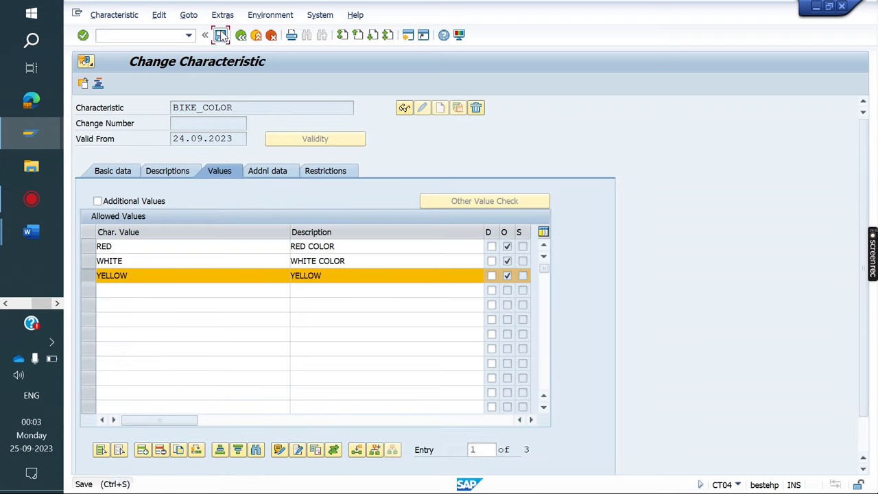
- Save the BIKE_COLOR characteristic and open BIKE_CC in change mode
left_click(221, 35)
key("Delete")
key("Down")
key("Down")
key("Down")
key("Return")
key("Return")
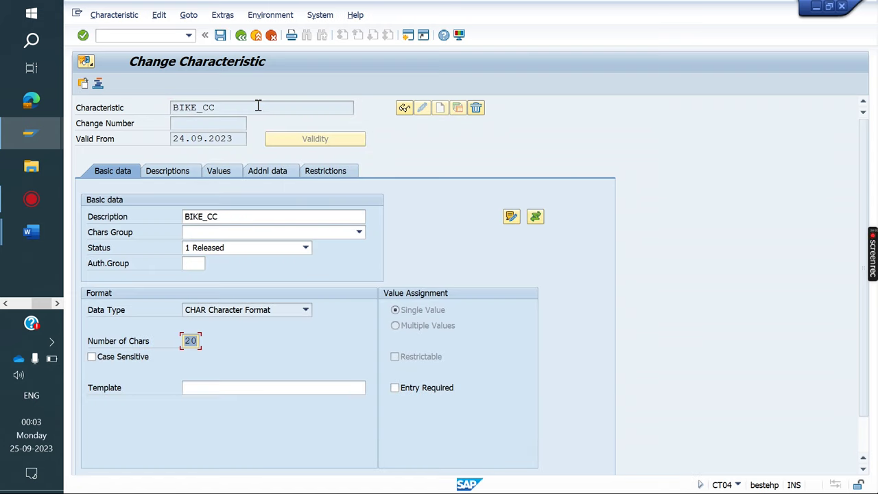
- Open the allowed values of BIKE_CC and create a Procedure-type object dependency for only the value 100CC
left_click(230, 173)
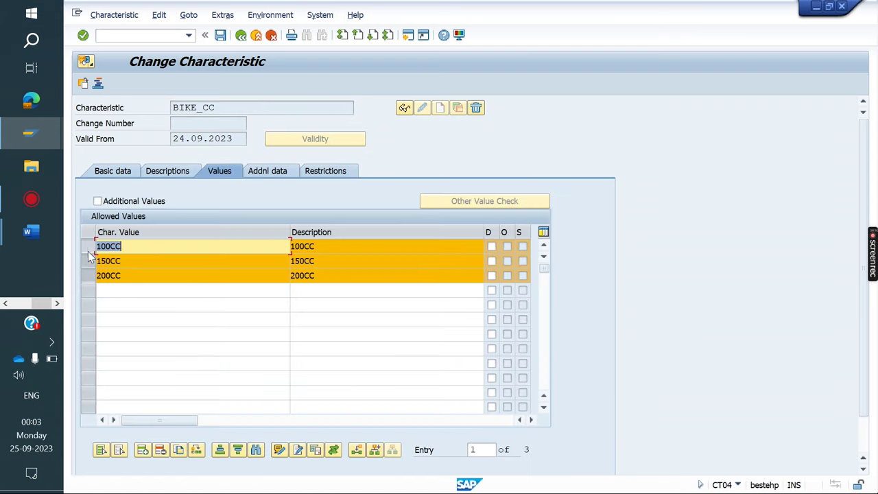
left_click(89, 275)
left_click(89, 261)
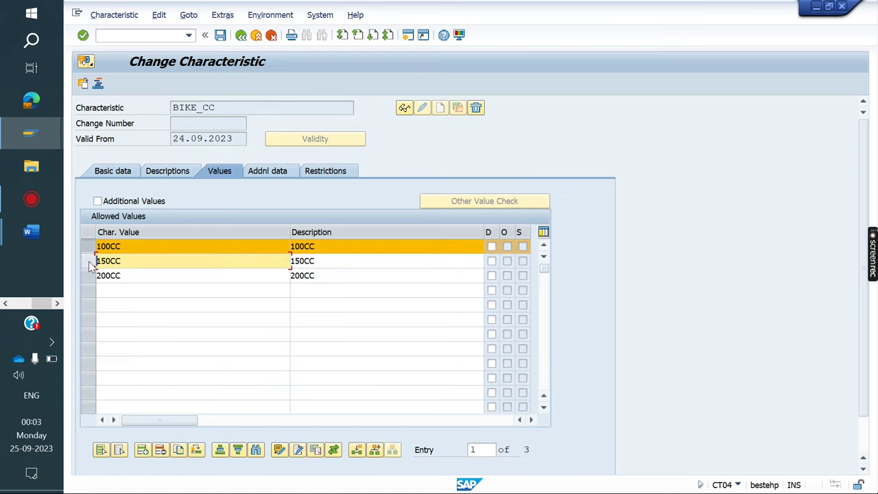
left_click(228, 18)
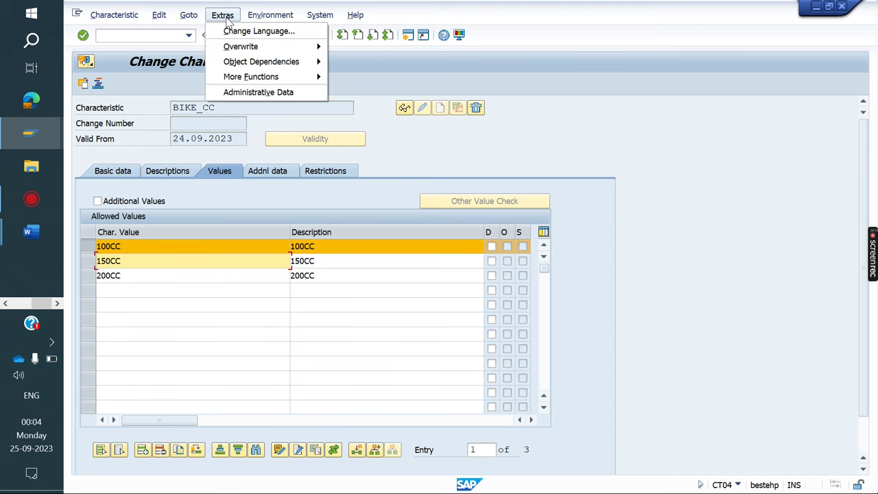
mouse_move(294, 61)
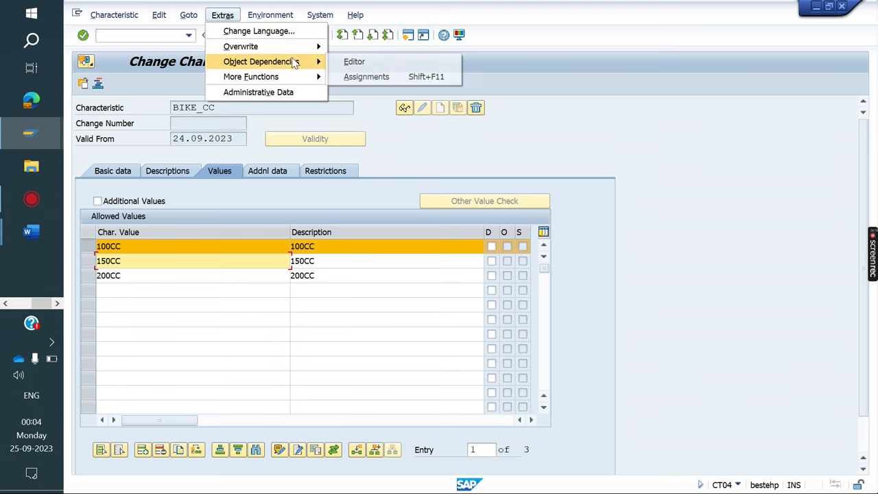
left_click(355, 61)
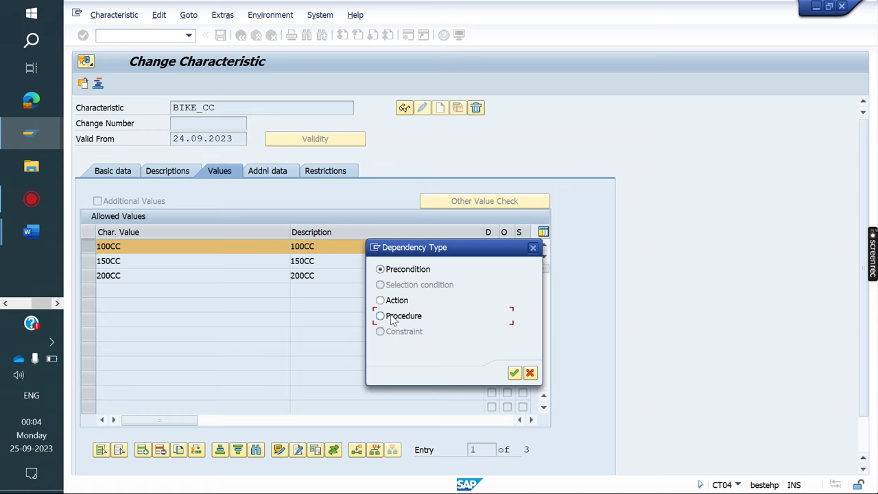
double_click(392, 319)
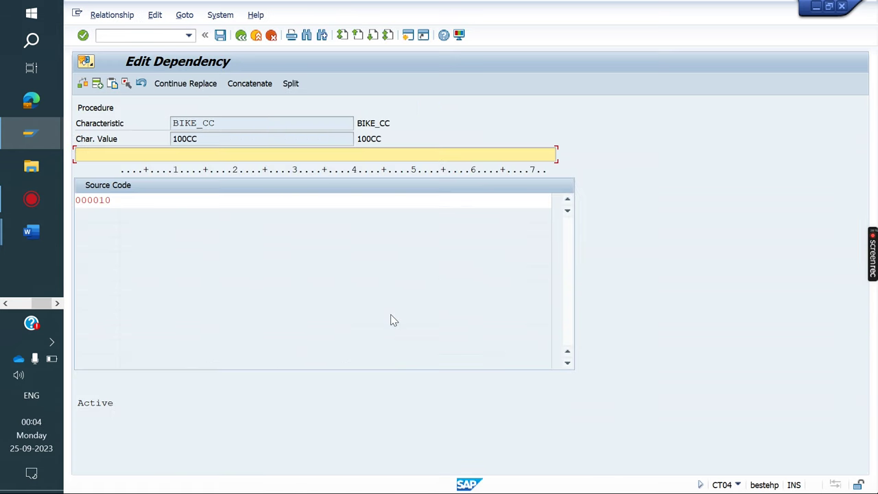
- Paste the copied line into the 100CC procedure, change it to $SELF.PRICE='100CC' and save the dependency
left_click(182, 200)
type("$SELF.PRICE='WHITE'")
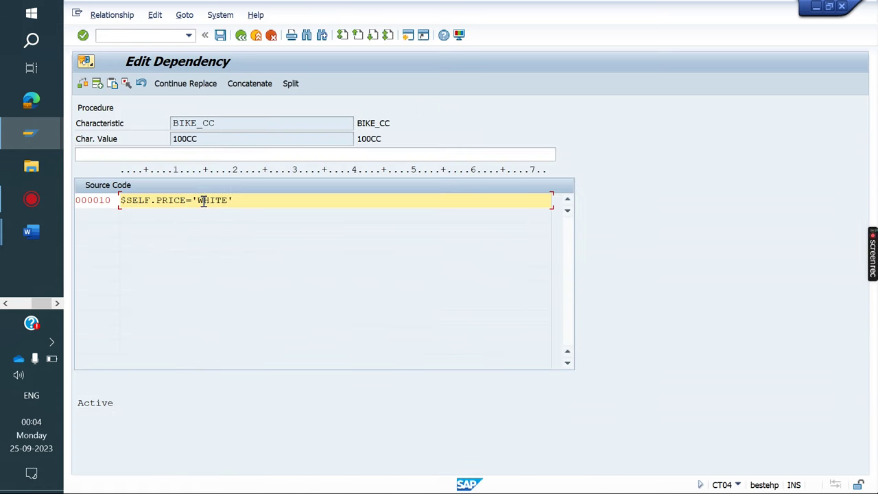
key("BackSpace")
key("BackSpace")
key("BackSpace")
key("BackSpace")
type("100CC")
left_click_drag(226, 199, 119, 199)
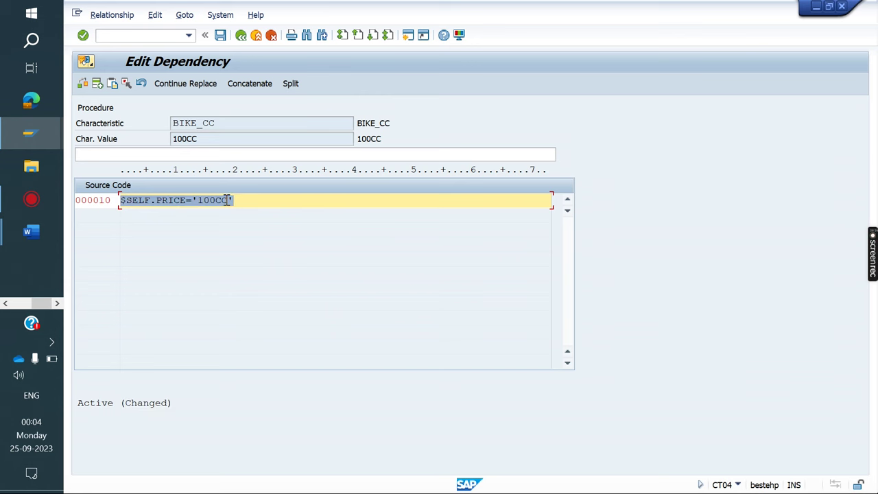
left_click(221, 36)
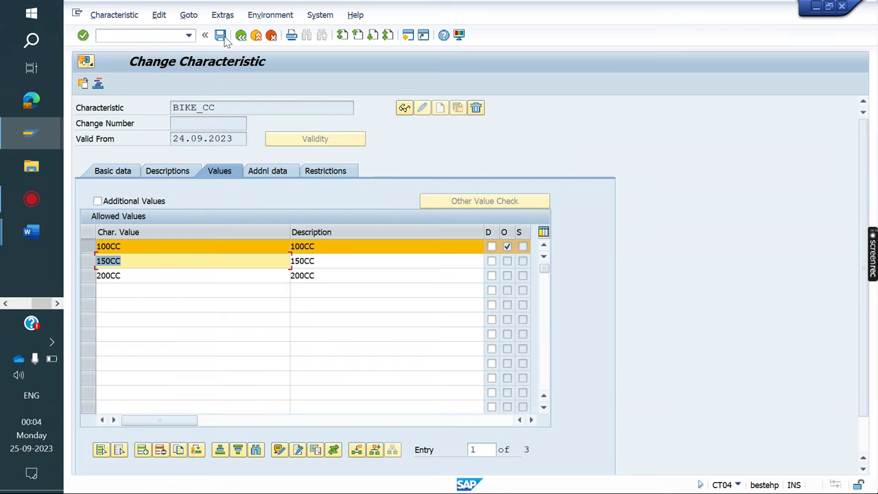
- Create a Procedure-type object dependency for only the value 150CC of BIKE_CC
left_click(99, 260)
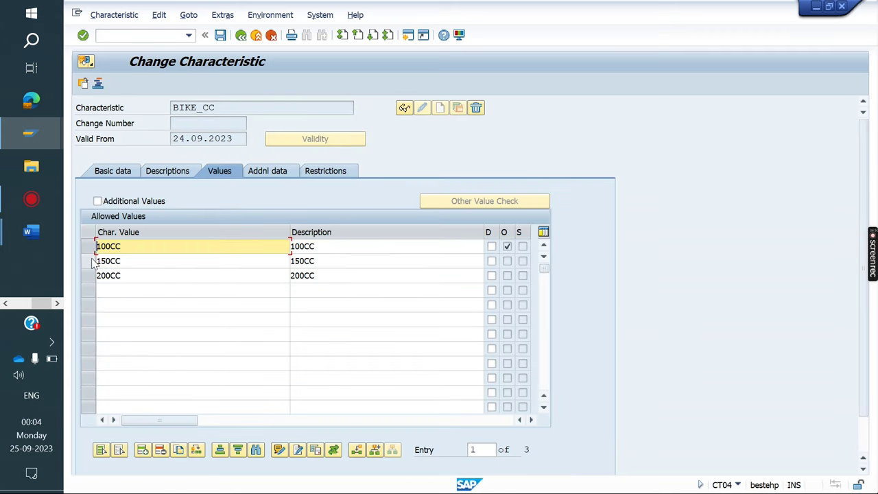
left_click(223, 16)
mouse_move(302, 62)
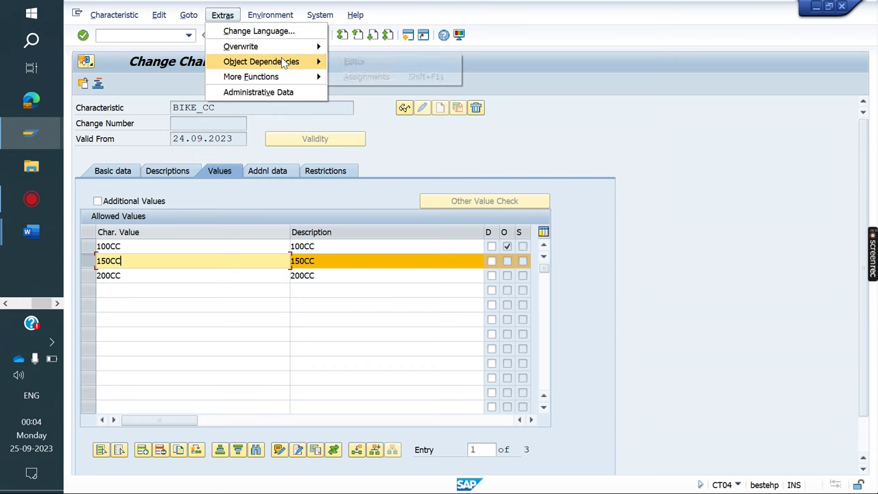
left_click(350, 62)
left_click(380, 315)
key("Return")
- Paste the copied line into the 150CC procedure, change it to $SELF.PRICE='150CC' and save the dependency
left_click(164, 197)
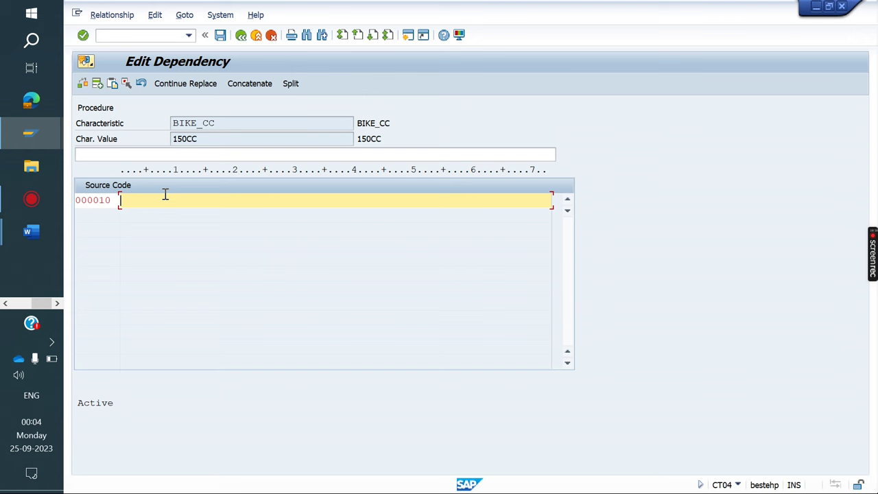
type("$SELF.PRICE='WHITE'")
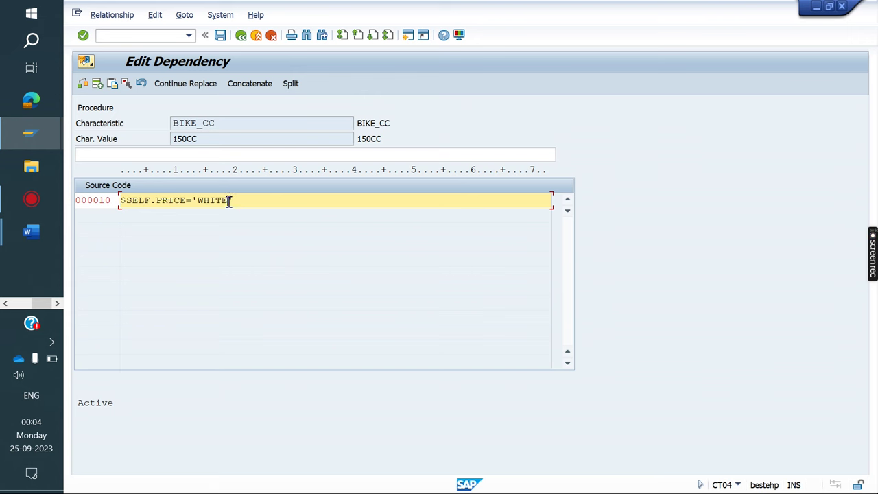
key("BackSpace")
key("BackSpace")
key("BackSpace")
type("150CC")
left_click(220, 35)
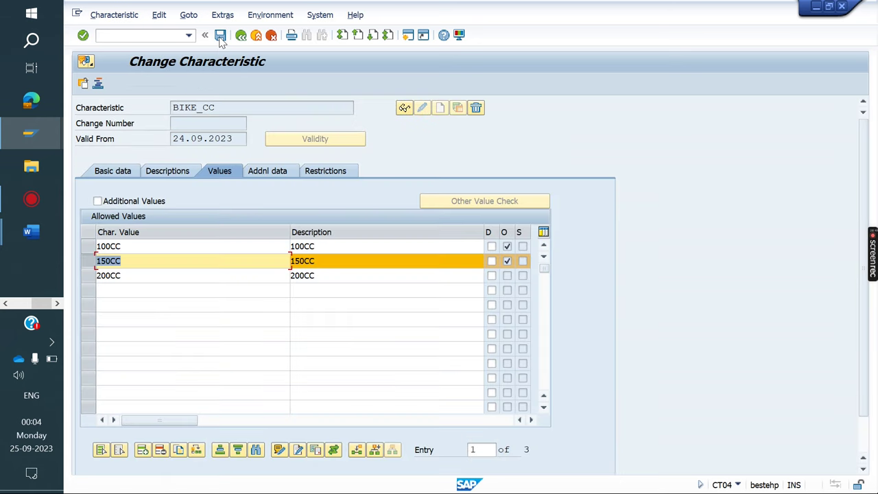
- Create a Procedure-type object dependency for only the value 200CC of BIKE_CC
left_click(89, 274)
left_click(88, 261)
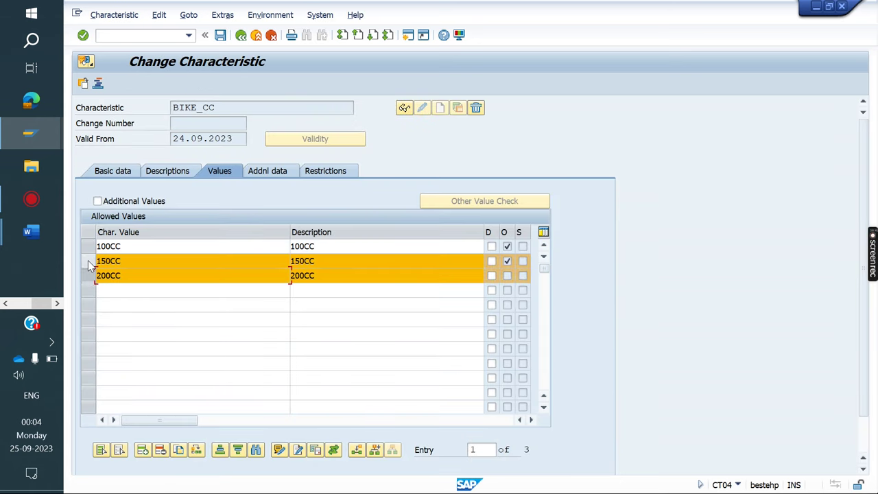
left_click(222, 15)
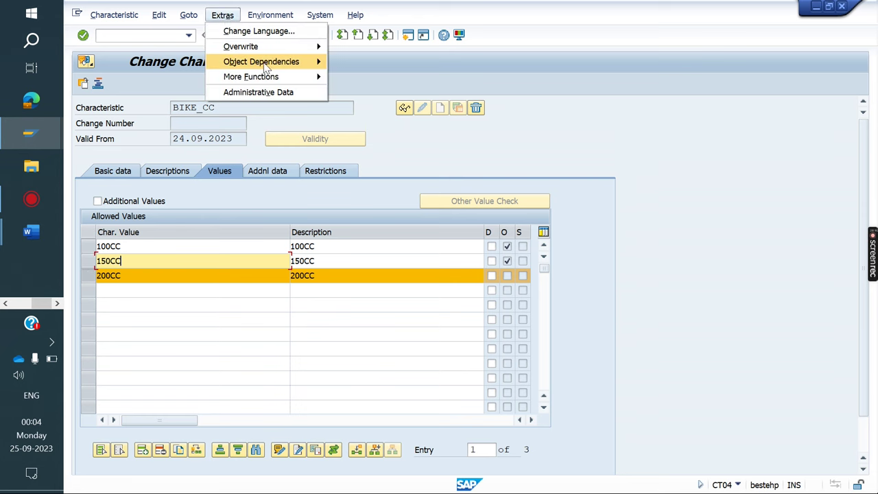
mouse_move(278, 62)
left_click(353, 61)
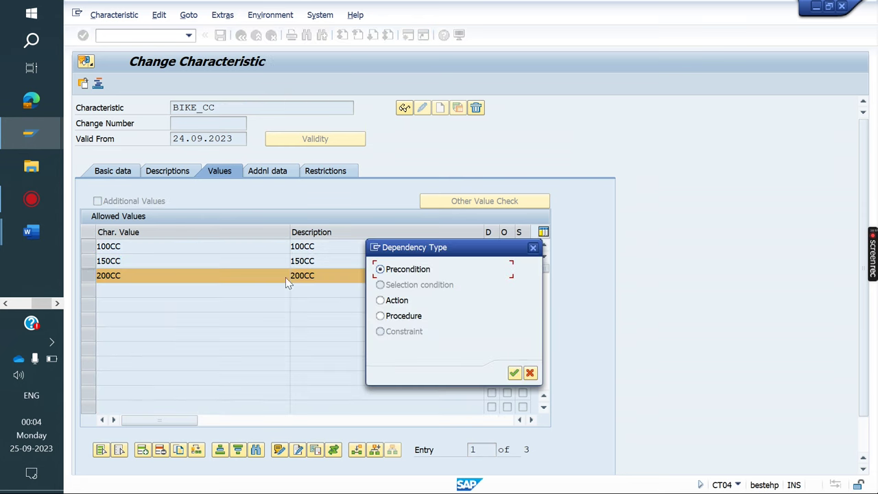
left_click(381, 316)
key("Return")
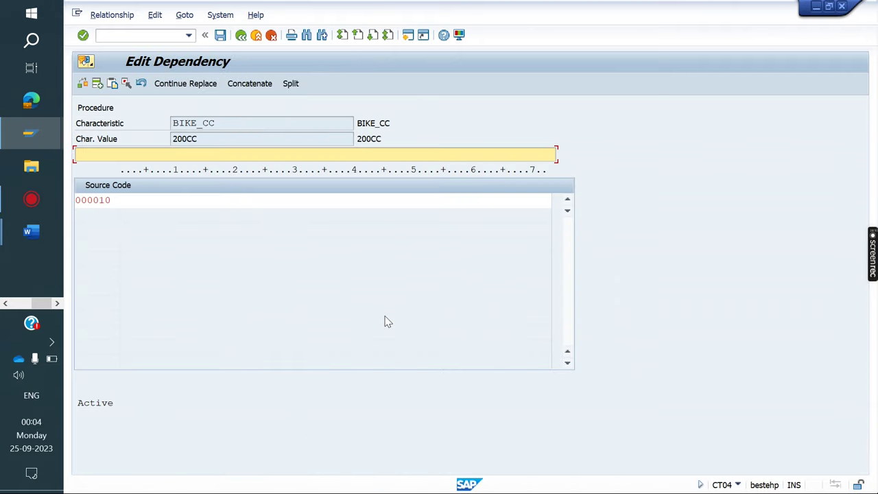
- Paste the copied line into the 200CC procedure, change it to $SELF.PRICE='200CC' and save the dependency
left_click(178, 204)
type("$SELF.PRICE='WHITE'")
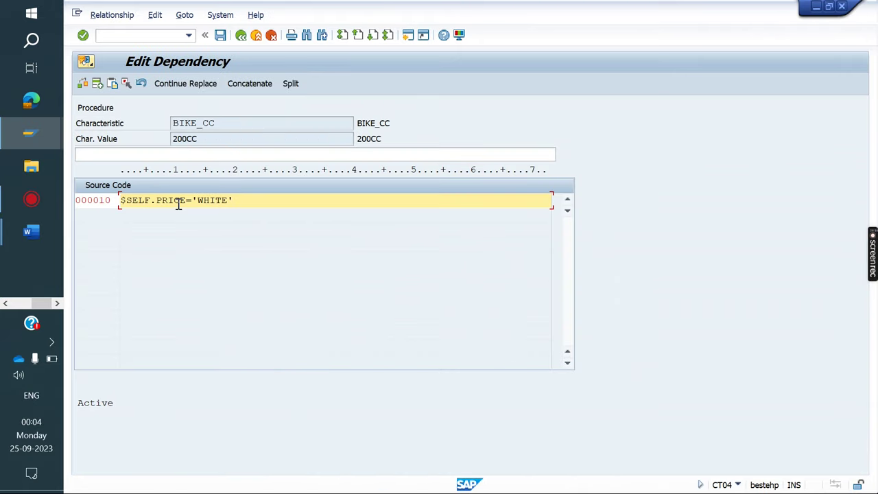
key("BackSpace")
key("BackSpace")
type("200CC")
left_click(220, 35)
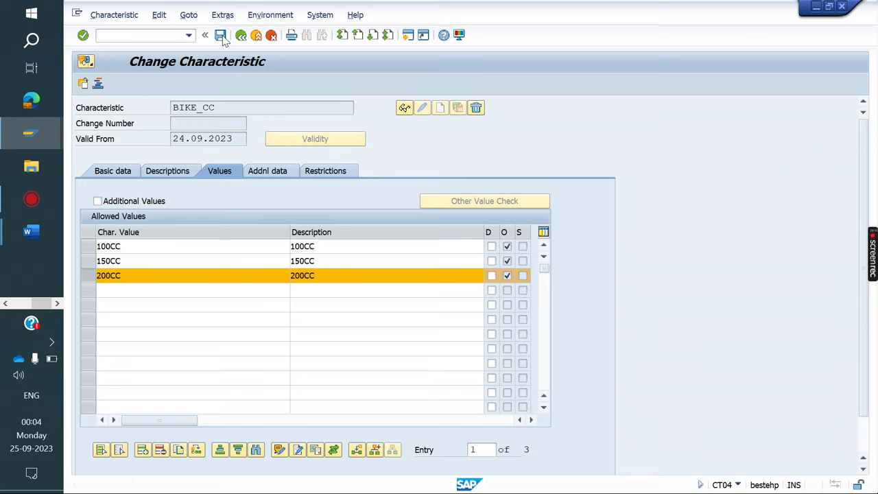
- Save the BIKE_CC characteristic and open BIKE_DISC in change mode
left_click(222, 36)
key("BackSpace")
key("Down")
key("Down")
key("Down")
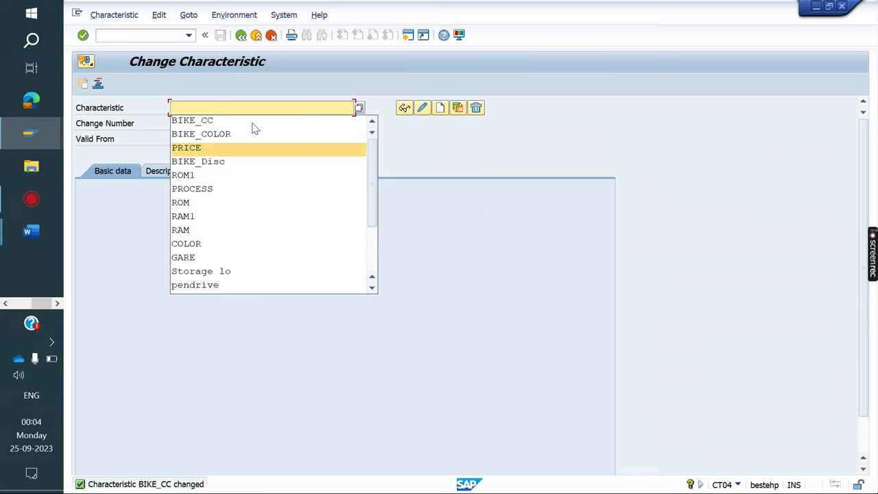
key("Down")
key("Return")
key("Return")
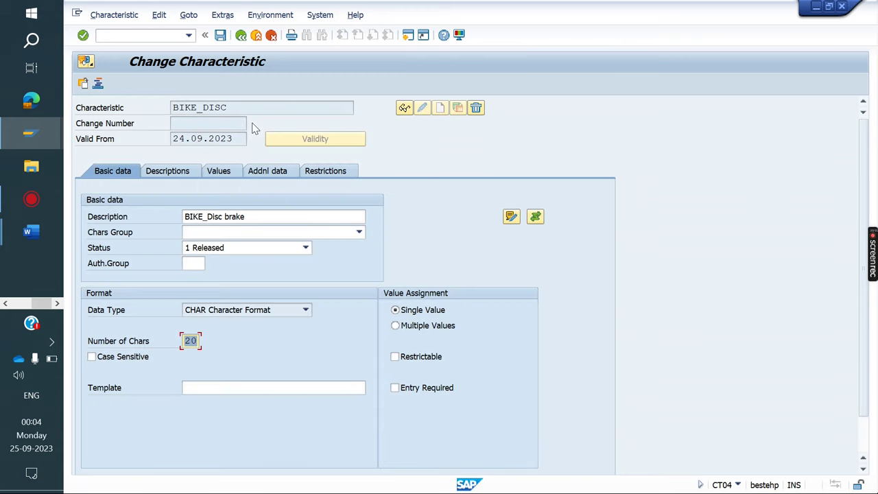
- Open the allowed values of BIKE_DISC and create a Procedure-type object dependency for only the value SINGLE
left_click(219, 172)
left_click(87, 262)
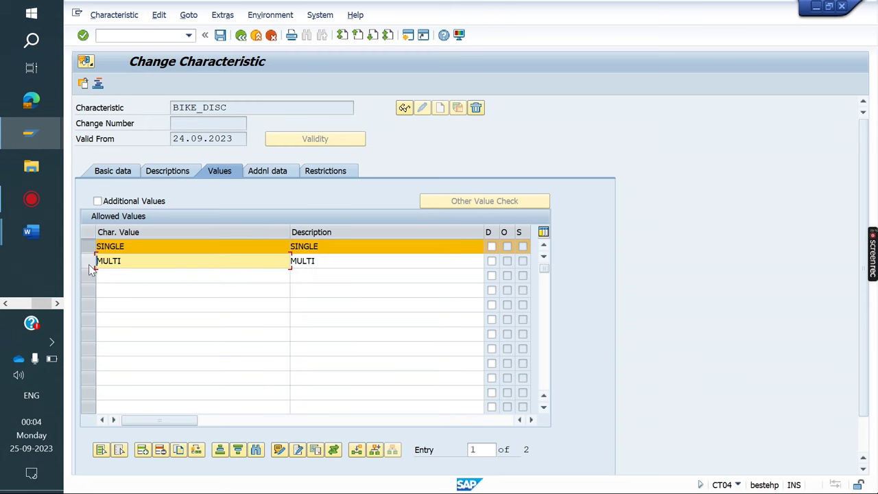
left_click(224, 15)
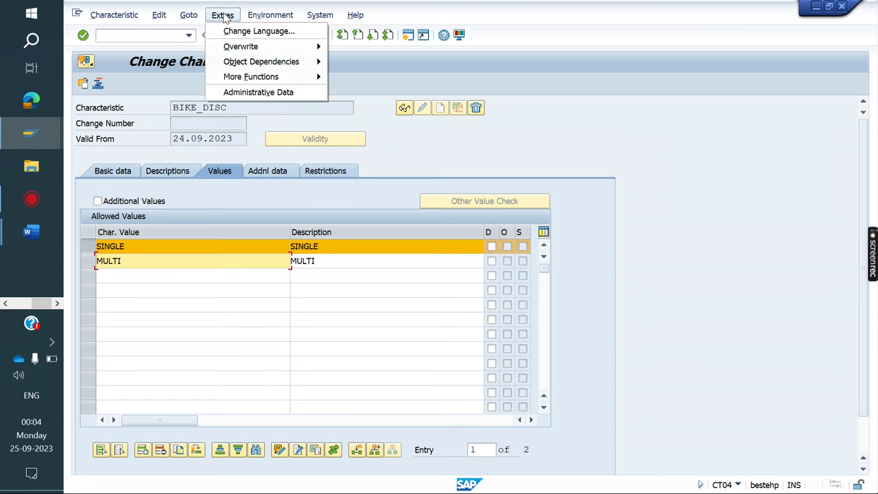
mouse_move(287, 66)
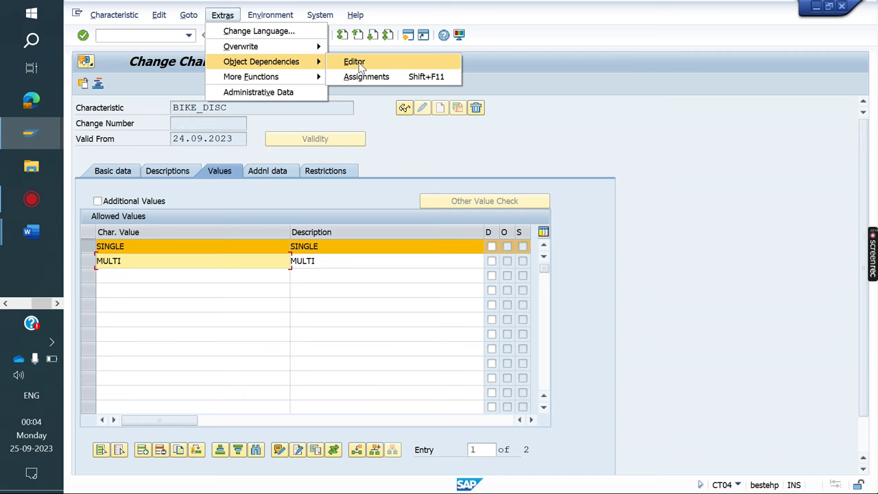
left_click(356, 62)
left_click(390, 316)
key("Return")
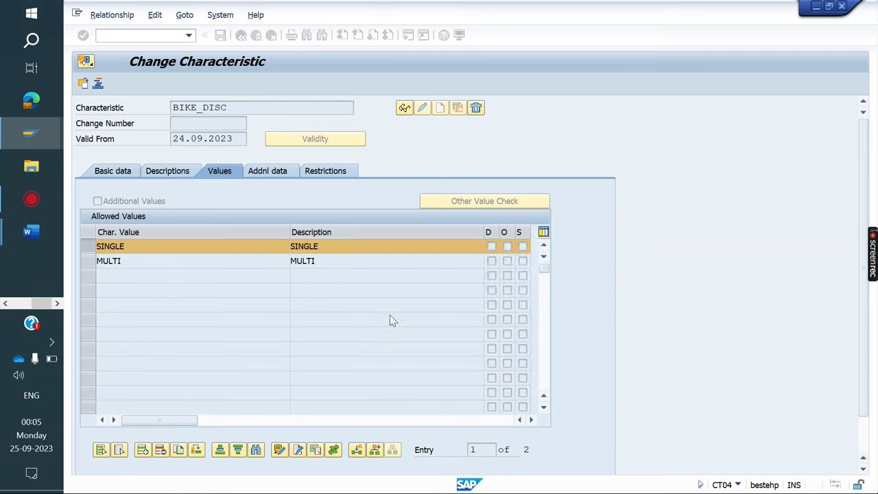
- Paste the copied line into the SINGLE procedure, change it to $SELF.PRICE='SINGLE' and save the dependency
left_click(195, 203)
type("$SELF.PRICE='WHITE'")
left_click(226, 200)
key("BackSpace")
key("BackSpace")
key("BackSpace")
type("SIN")
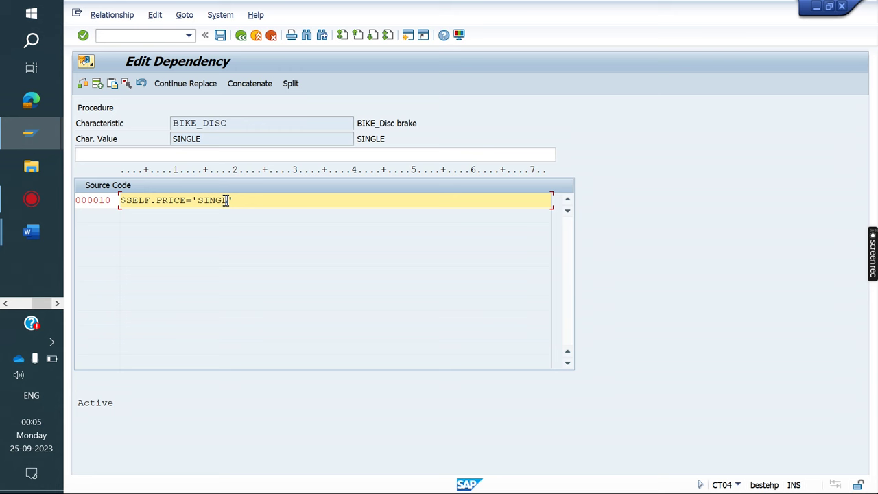
key("ctrl+a")
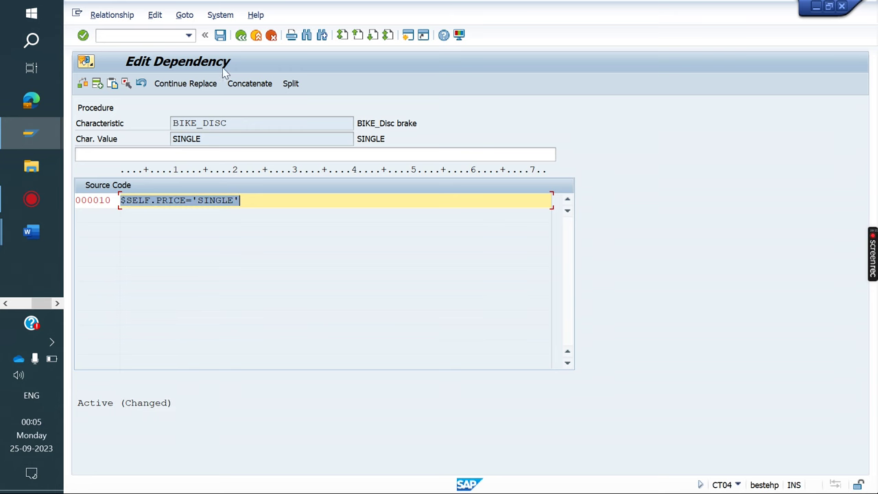
left_click(221, 36)
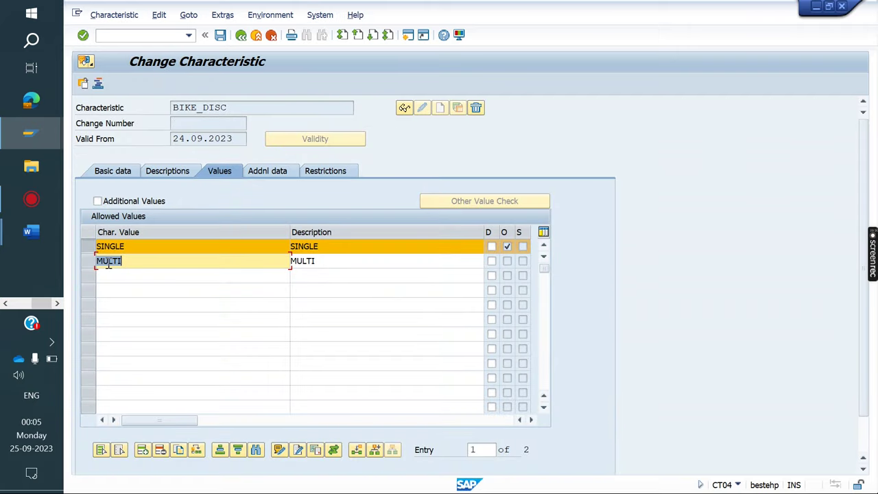
- Create a Procedure-type object dependency for only the value MULTI of BIKE_DISC
left_click(94, 260)
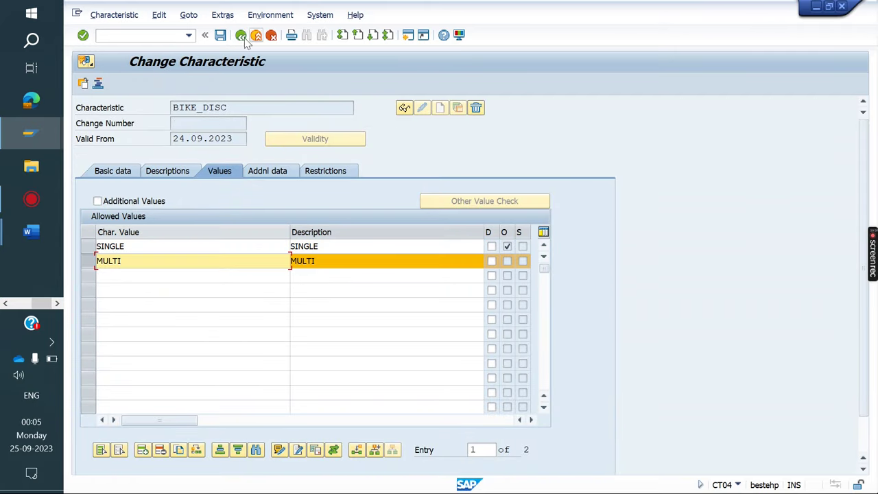
left_click(222, 15)
mouse_move(285, 62)
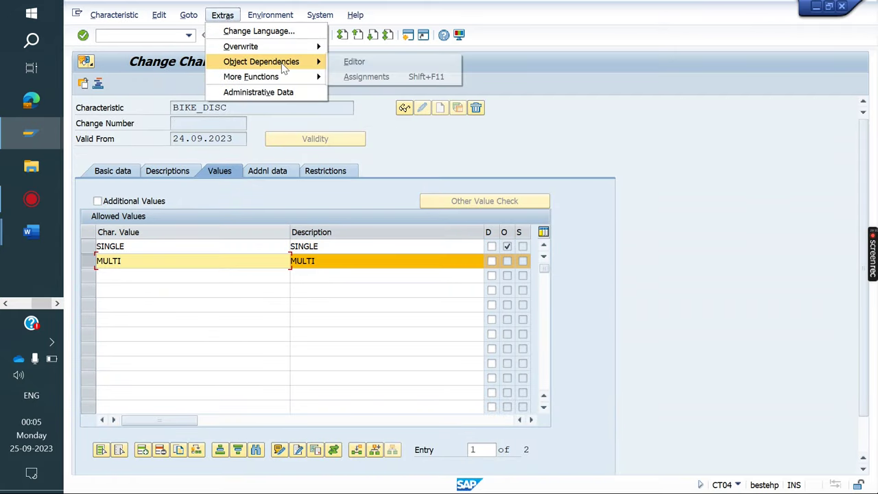
left_click(354, 62)
left_click(380, 316)
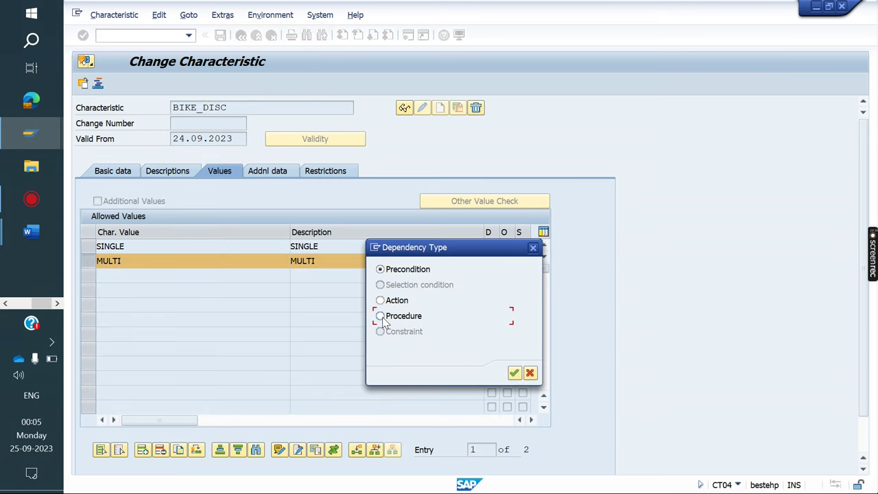
key("Return")
- Enter $SELF.PRICE='MULTI' as the MULTI procedure's source code, then save both the dependency and the BIKE_DISC characteristic
left_click(184, 202)
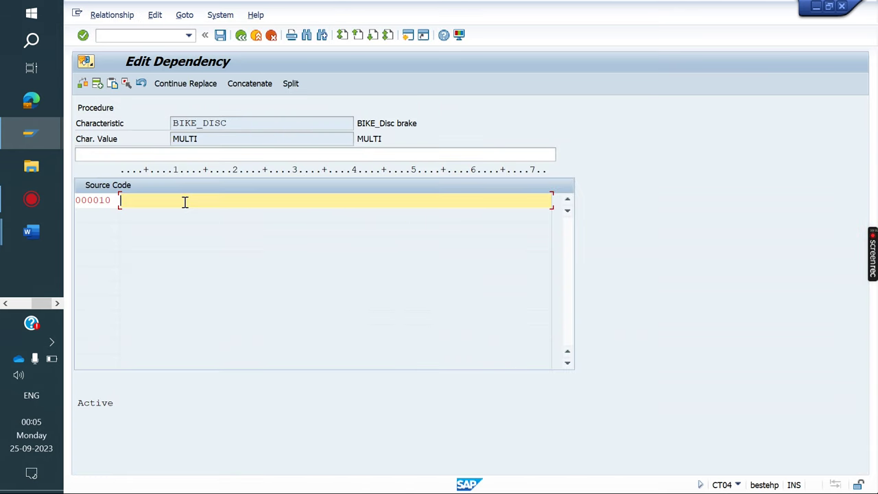
type("$SELF.PRICE='WHITE'")
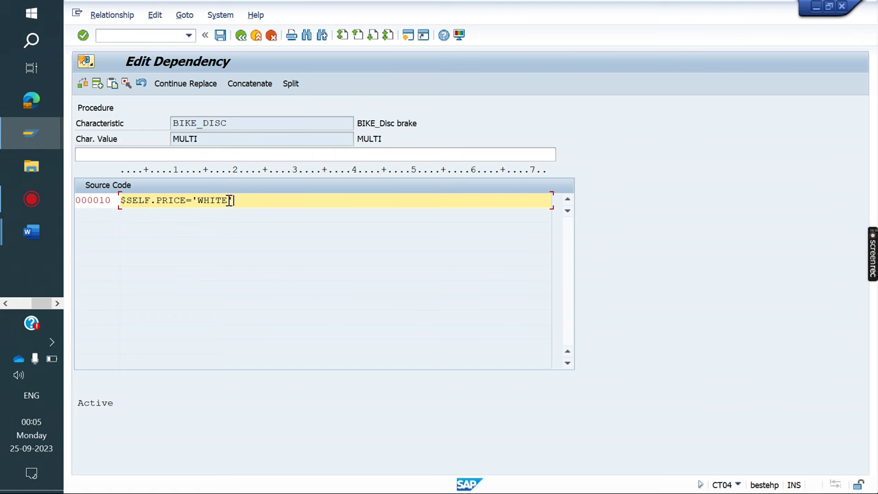
key("BackSpace")
key("BackSpace")
key("BackSpace")
key("BackSpace")
key("BackSpace")
key("BackSpace")
type("MULTI'")
key("ctrl+a")
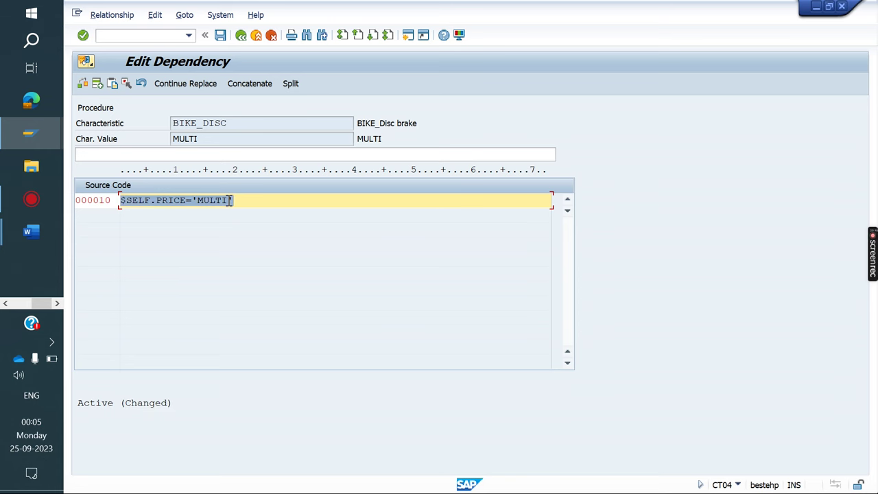
left_click(221, 35)
left_click(221, 35)
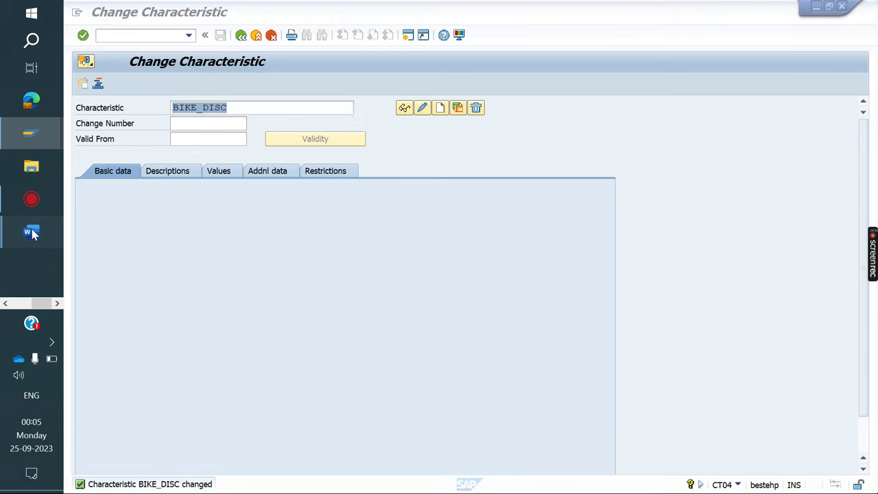
- Switch to the Variant configuration document in Word and insert a new numbered item after step 10
mouse_move(30, 232)
left_click(130, 281)
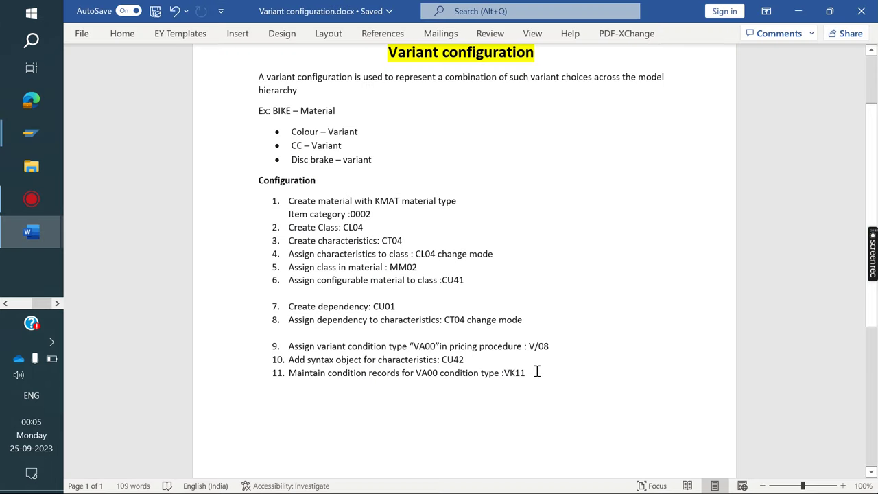
left_click(499, 361)
key("Return")
type("A")
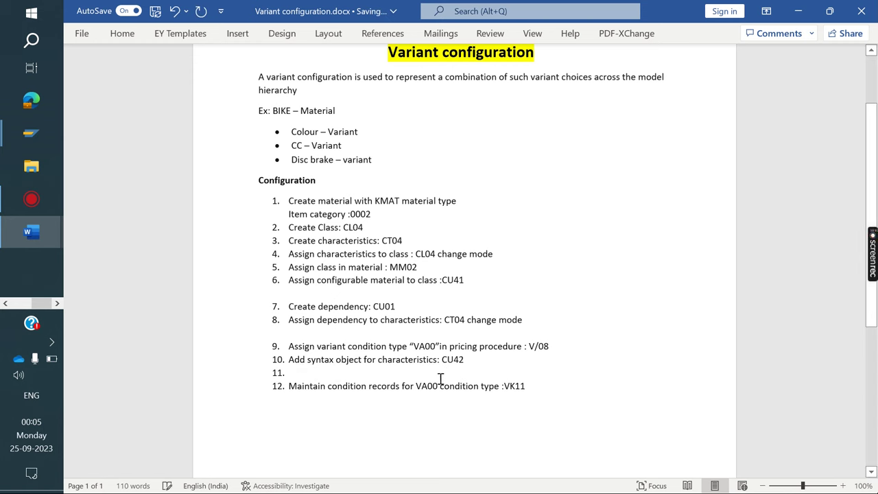
- Change the transaction code in step 10, "Add syntax object for characteristics", to CT04 and leave the new item 11 empty
left_click(439, 362)
left_click(452, 361)
key("BackSpace")
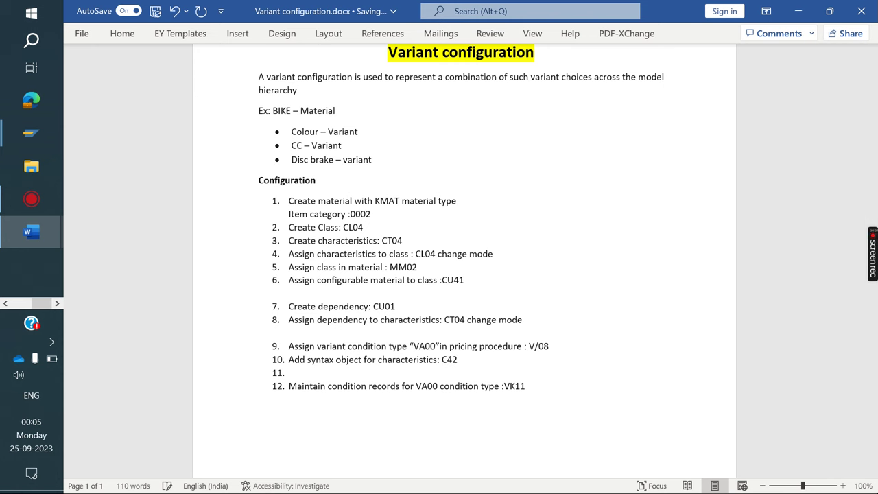
type("T")
key("BackSpace")
key("BackSpace")
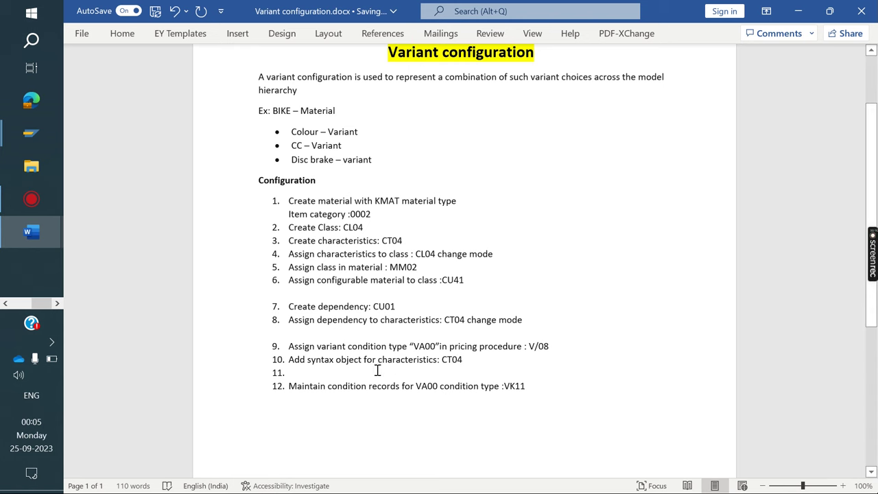
- Write "CU42 :Need activate" as item 11 of the configuration list and switch back to SAP
type("CU42")
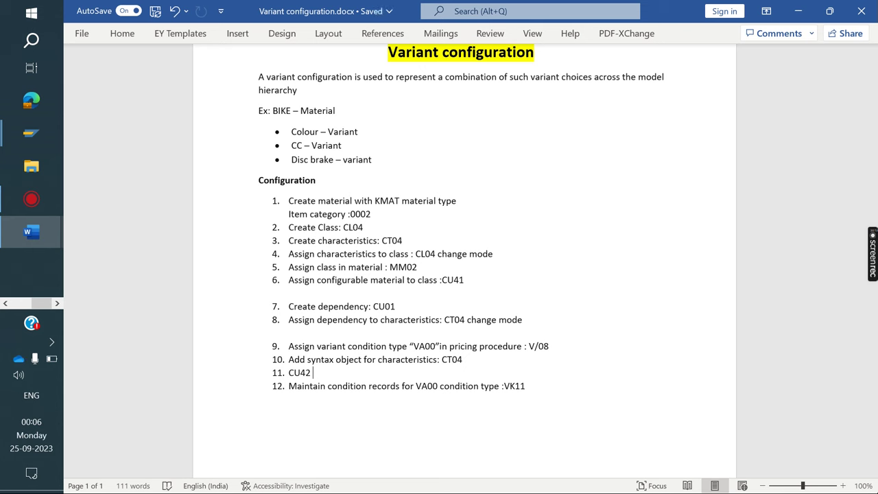
type(":")
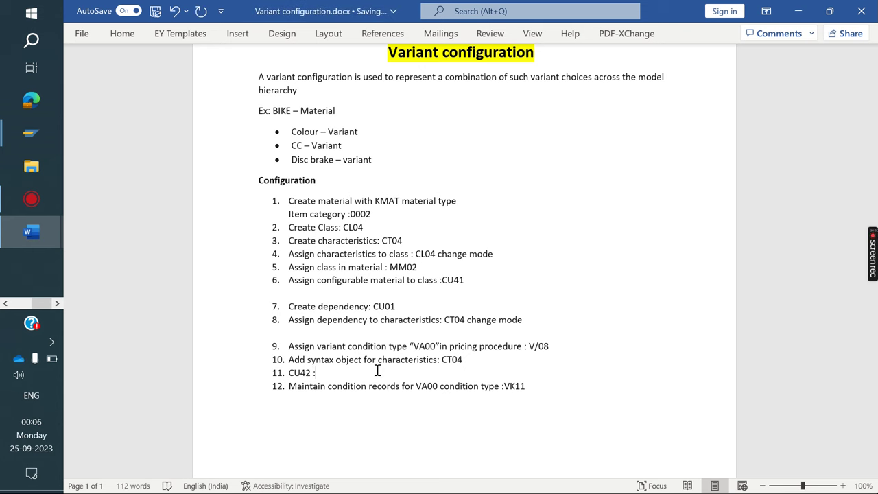
type("Need activate")
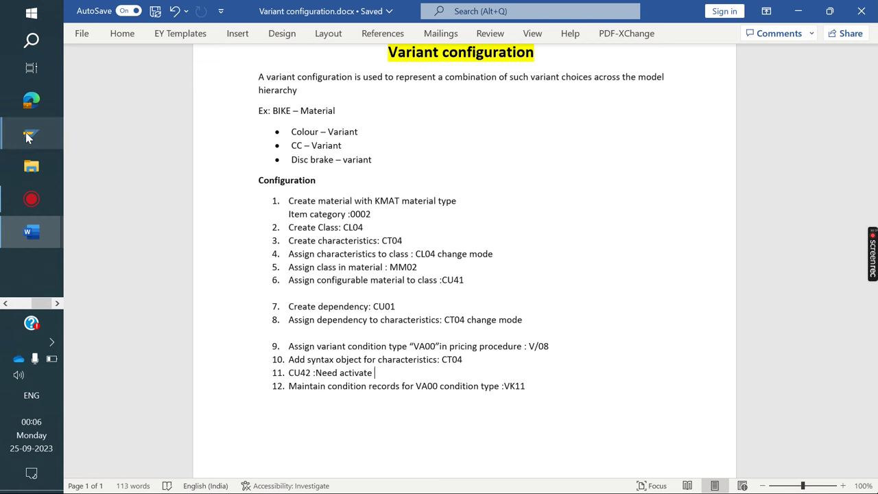
mouse_move(31, 132)
left_click(152, 198)
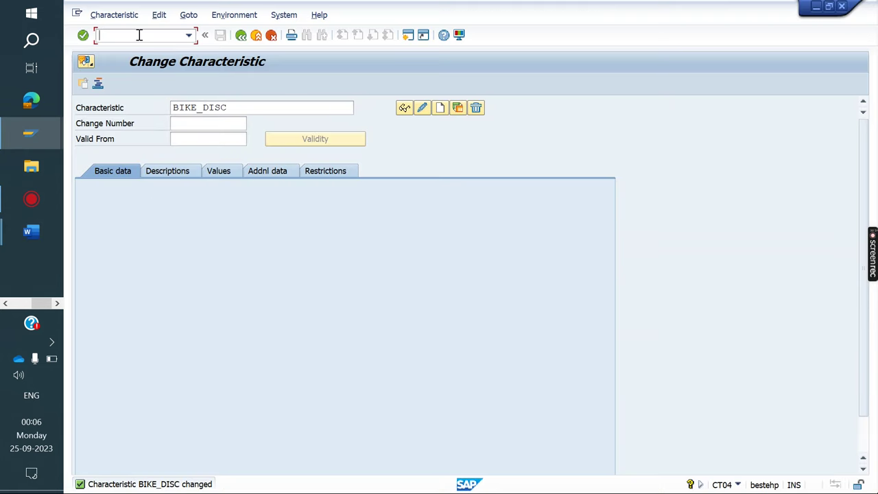
- Start transaction VK11 in place of the current one and open the condition record entry for condition type ZV00
type("/nvk11")
key("Return")
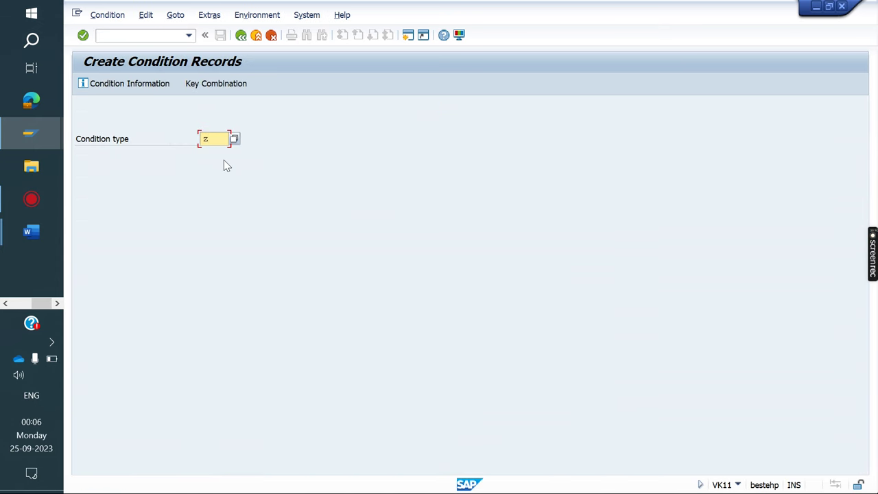
type("zv00")
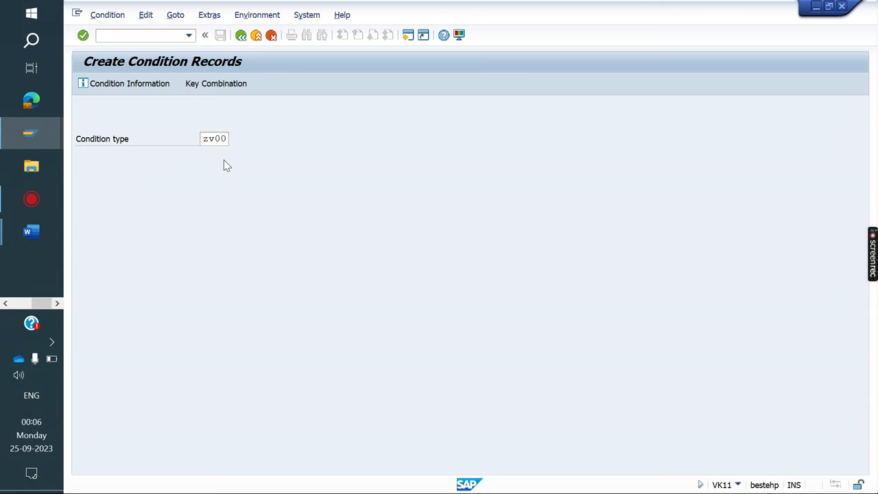
key("Return")
left_click(260, 135)
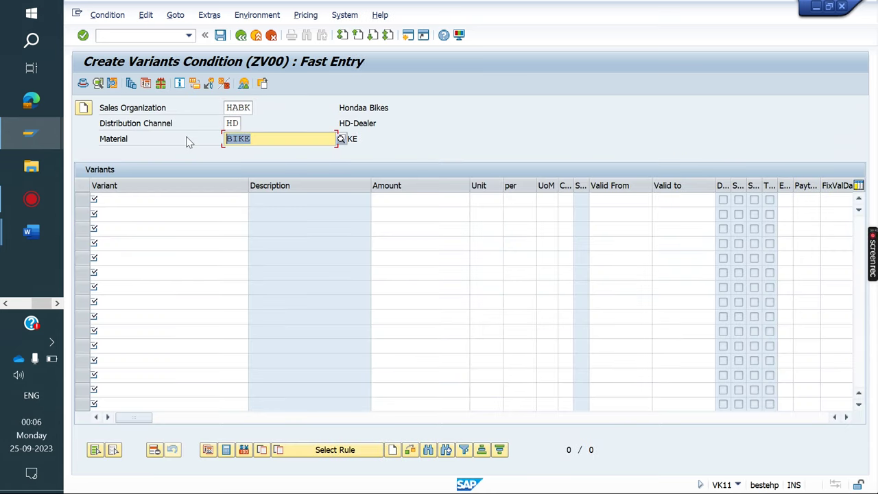
- Enter the color variants red, white and yellow as the first three rows for material BIKE
left_click(106, 201)
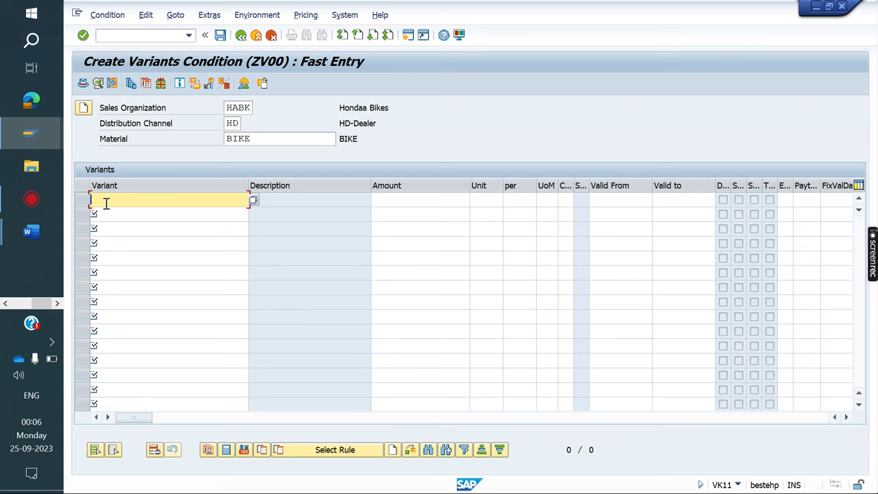
left_click(107, 201)
type("red")
key("Return")
type("white")
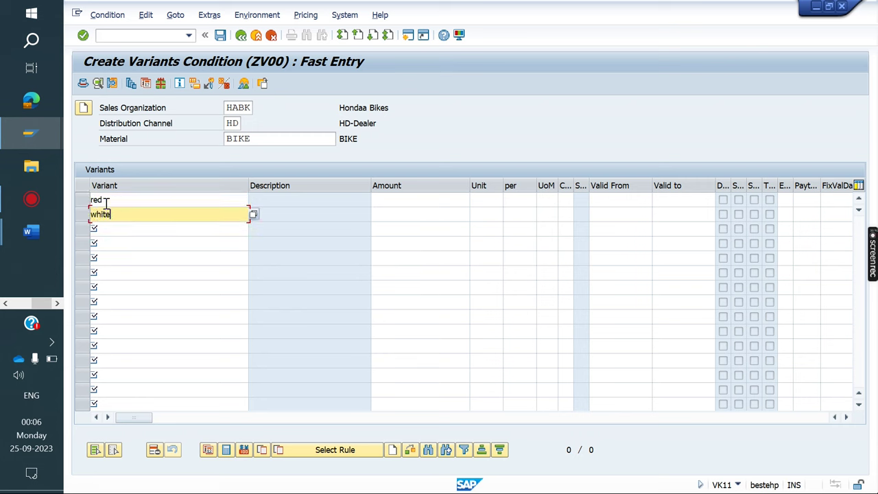
key("Return")
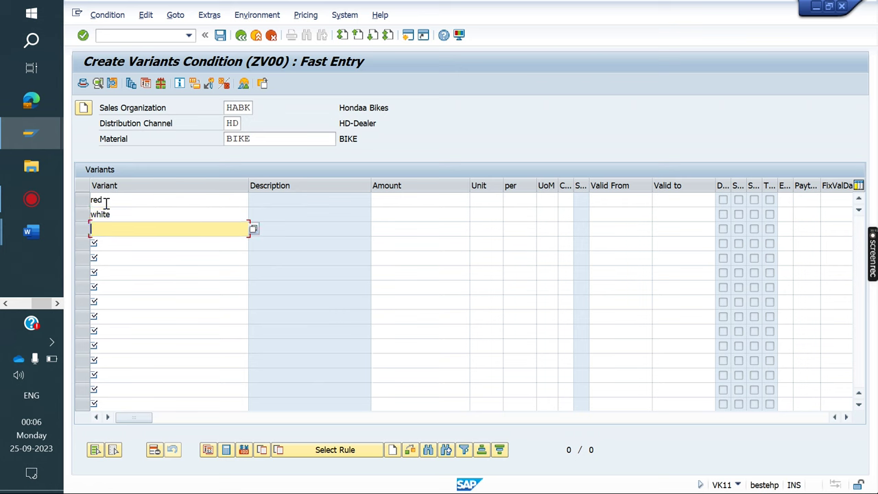
type("ye")
type("lo")
key("BackSpace")
type("low")
key("Down")
- Add the engine size variants 100cc, 150cc and 200cc below the colors
type("100cc")
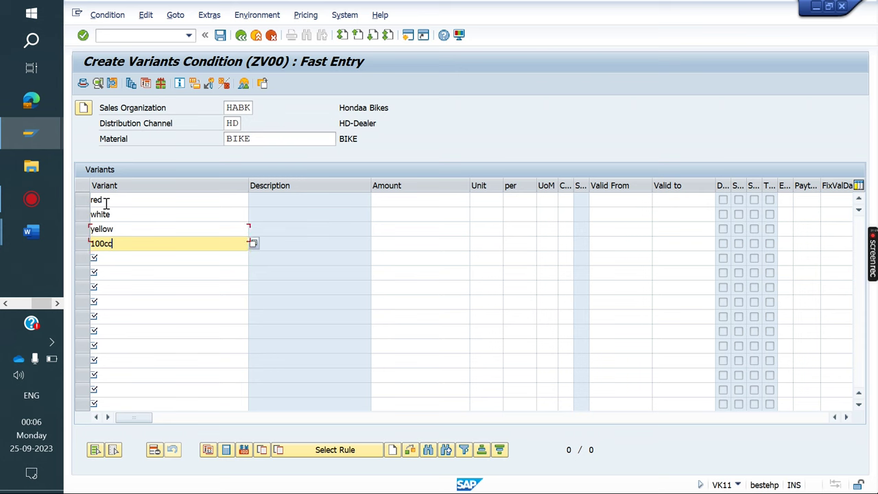
key("Down")
type("150cc")
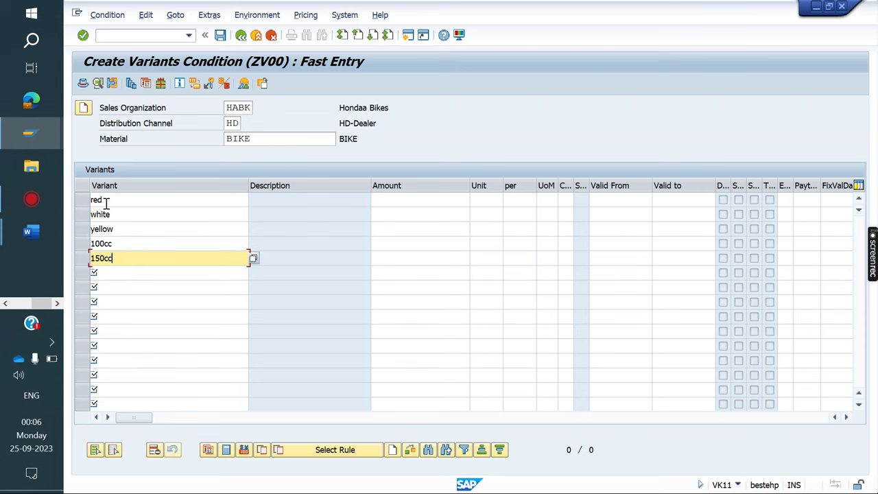
key("Down")
type("2")
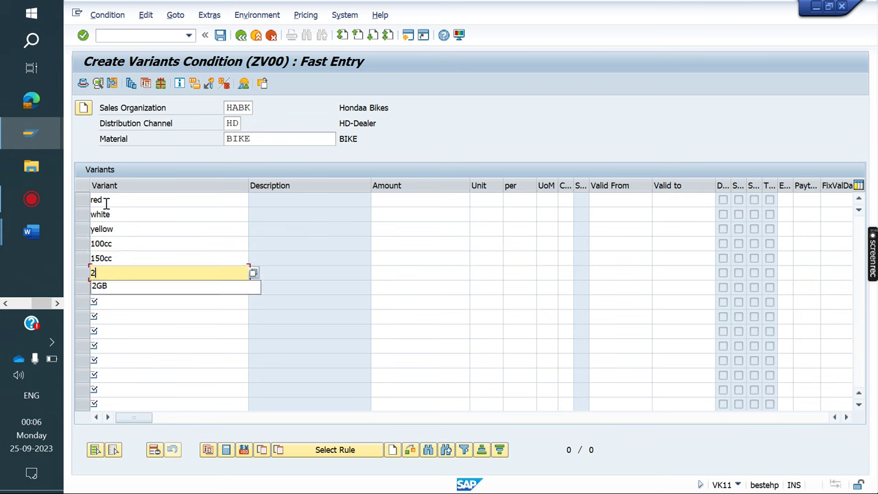
type("00cc")
key("Down")
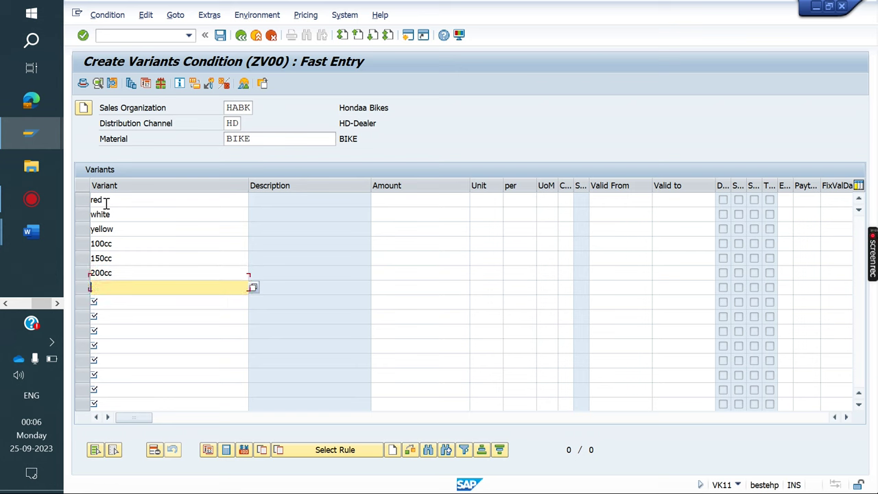
- Add the variants single and multi and confirm the variant list
type("single")
key("Down")
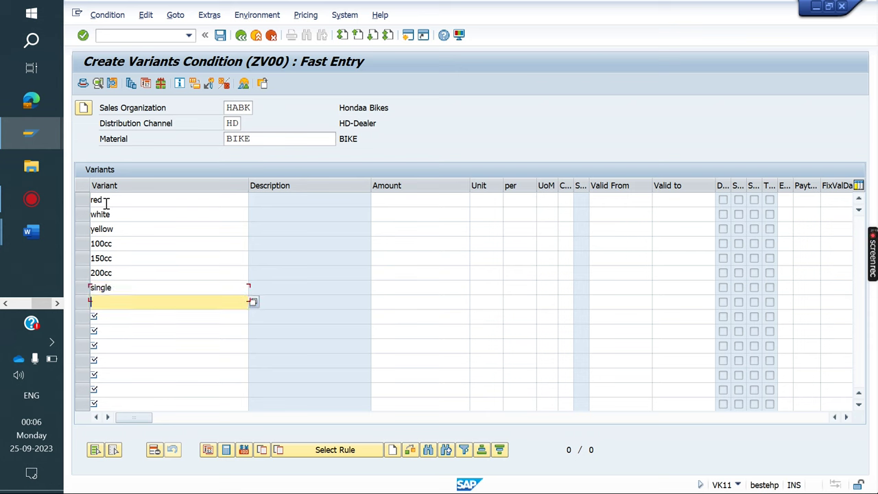
type("multi")
key("Return")
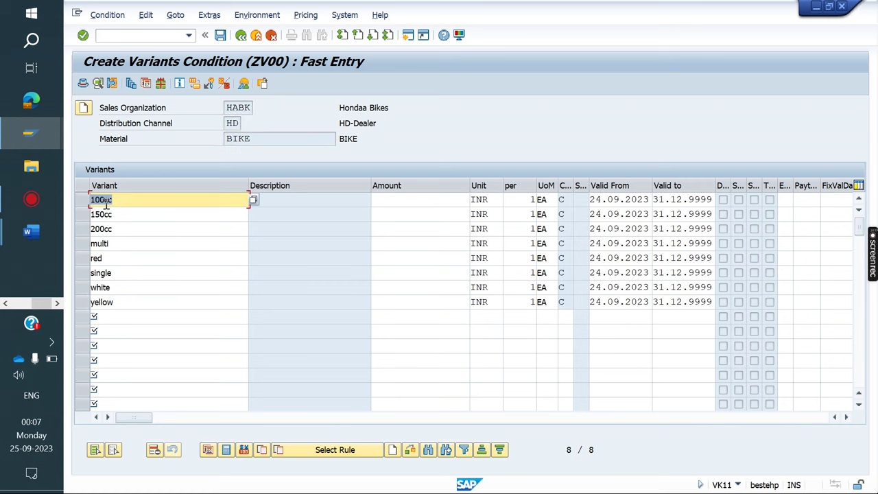
- Set the amounts of the engine size variants to 2000 for 100cc, 3000 for 150cc and 4000 for 200cc
left_click(402, 204)
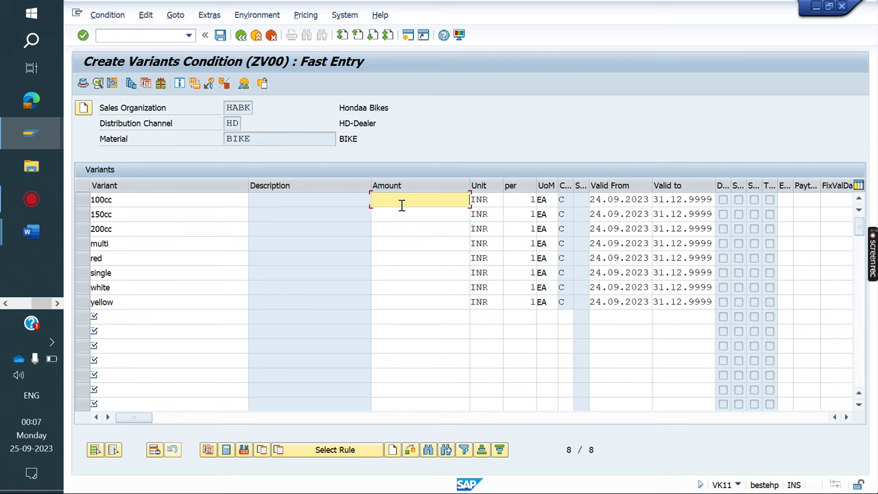
type("000")
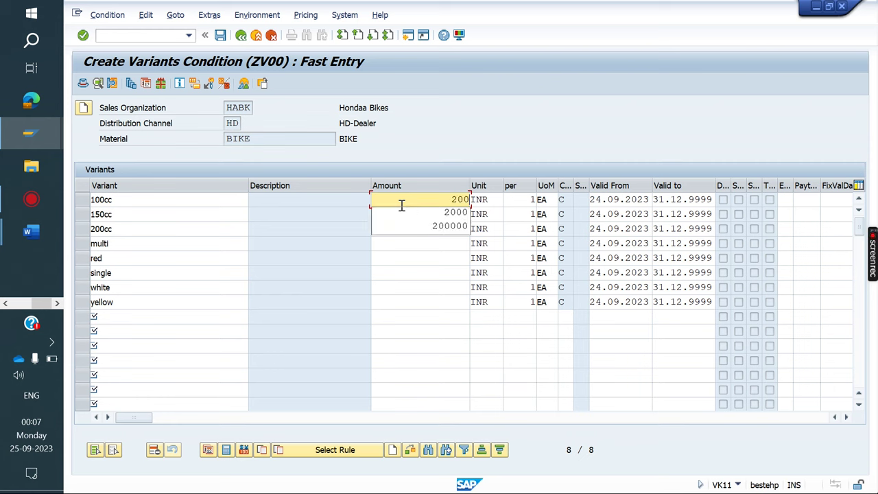
left_click(350, 213)
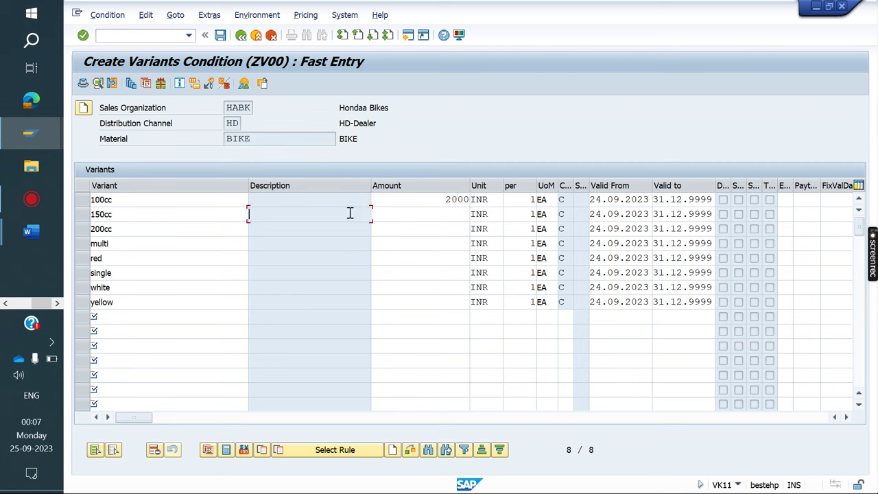
left_click(455, 214)
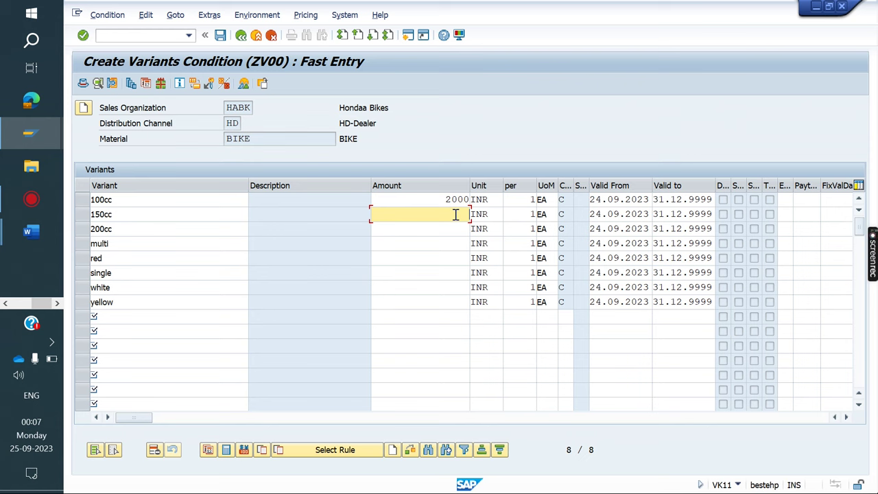
type("3000")
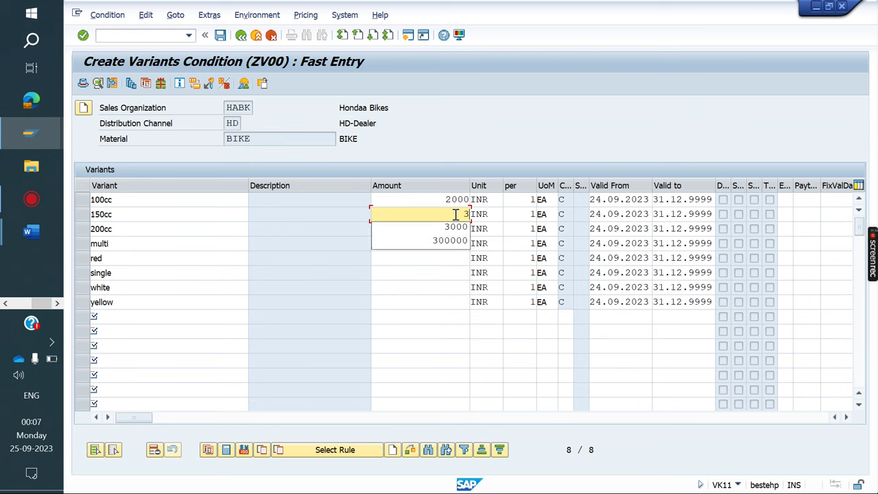
left_click(456, 227)
left_click(444, 234)
type("4000")
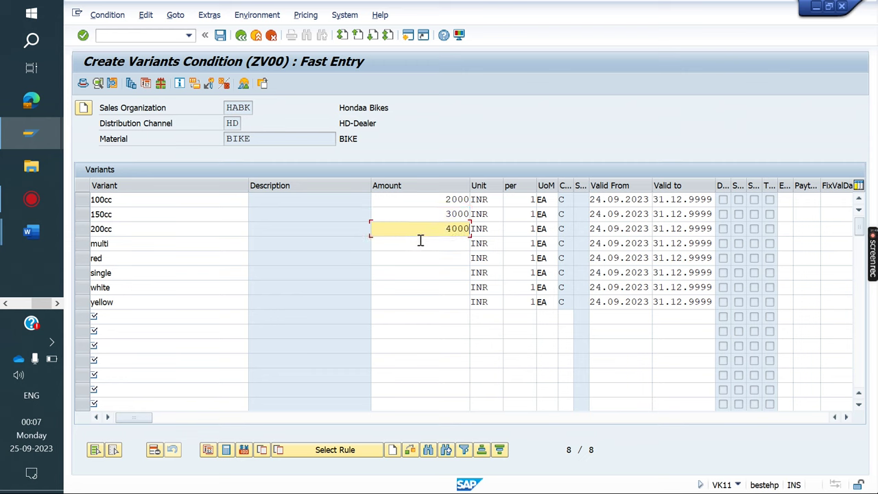
- Set the amounts to 5000 for multi, 6000 for red and 5000 for single
left_click(450, 244)
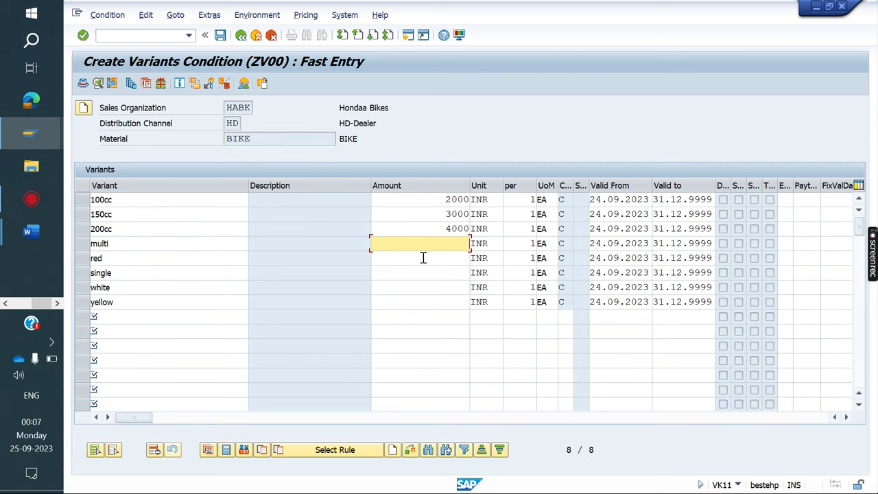
type("5000")
left_click(423, 257)
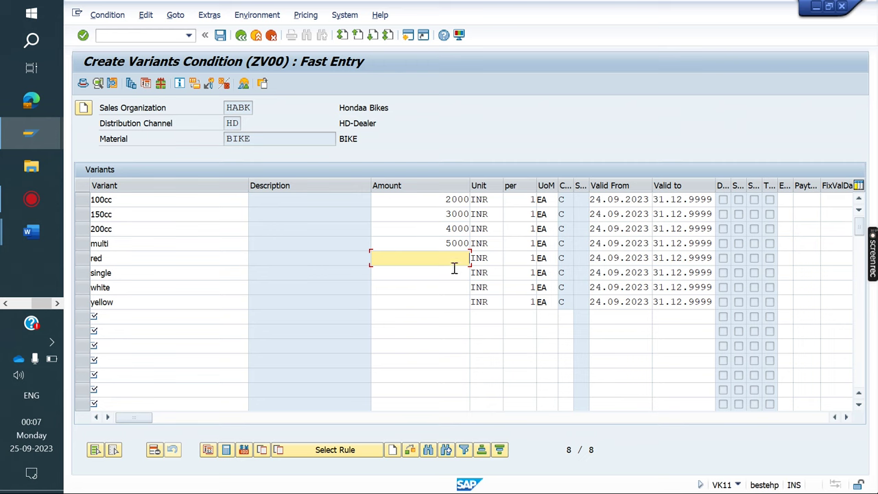
type("6000")
key("Down")
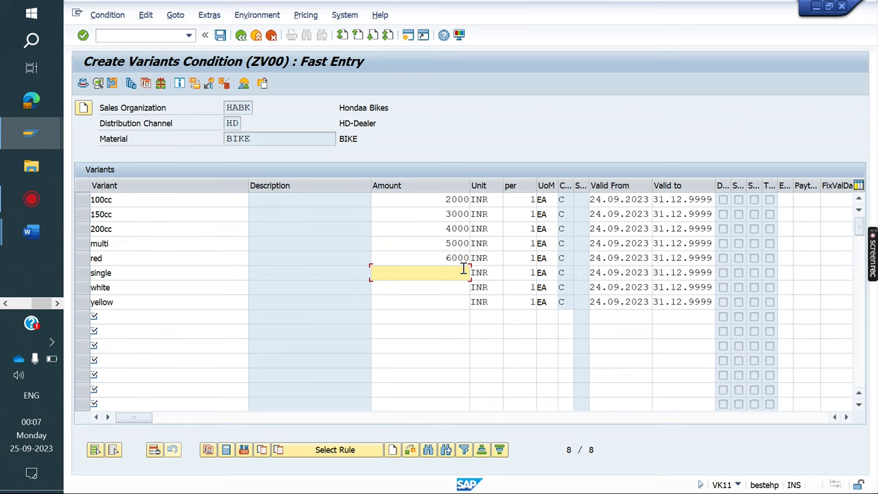
type("5000")
- Change the amount of the multi variant to 6000 and that of the red variant to 7000
left_click(452, 242)
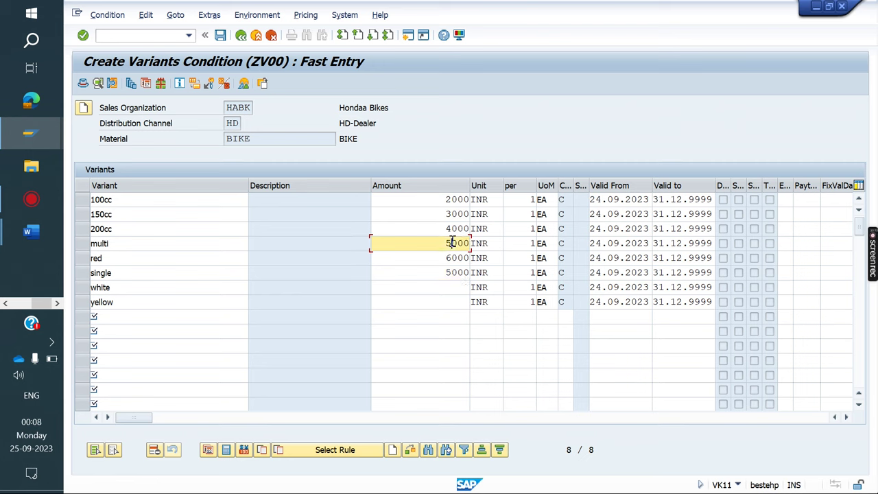
type("6")
key("Down")
key("Delete")
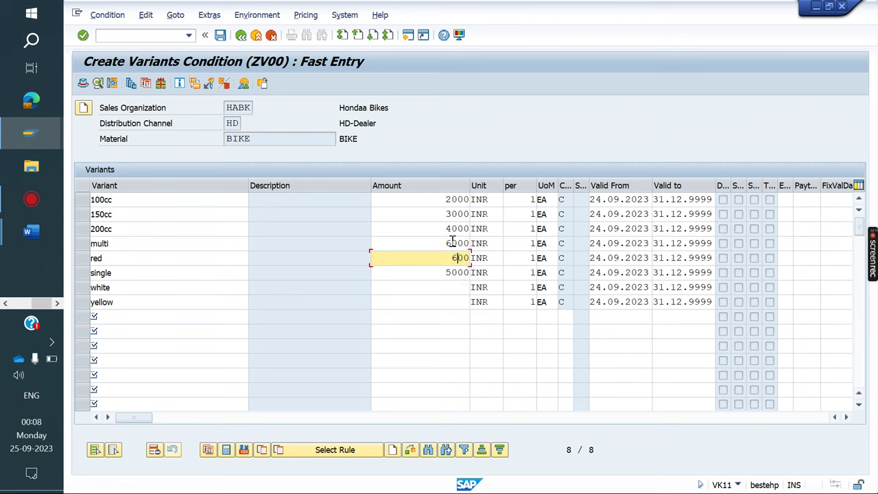
key("Delete")
key("Delete")
key("Delete")
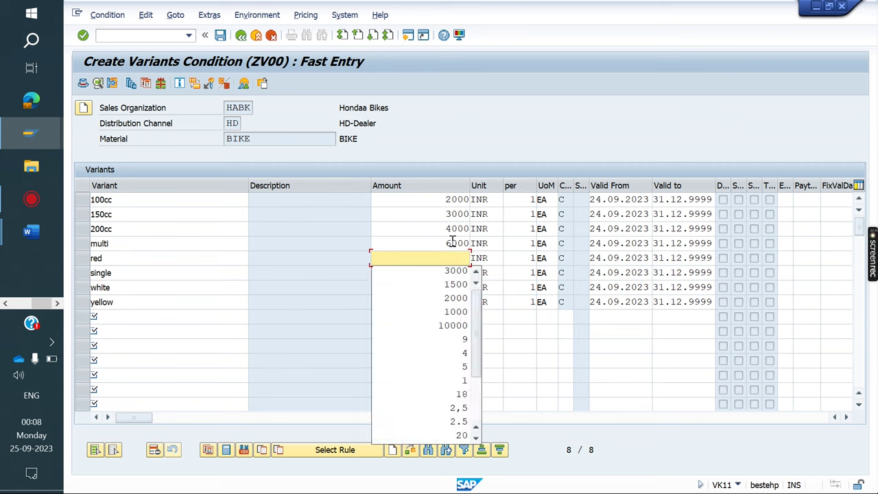
type("7000")
- Set the amounts to 8000 for white and 9000 for yellow, then save the condition records
key("Down")
key("Down")
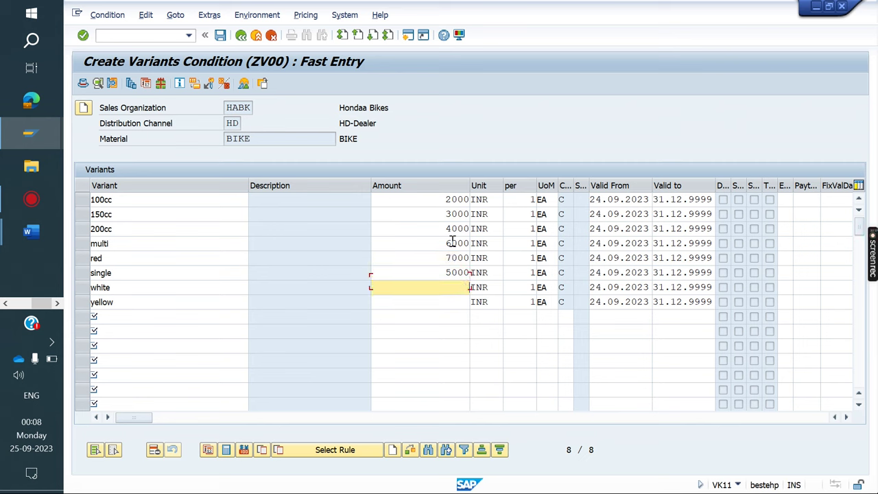
type("8000")
key("Down")
type("9000")
key("Return")
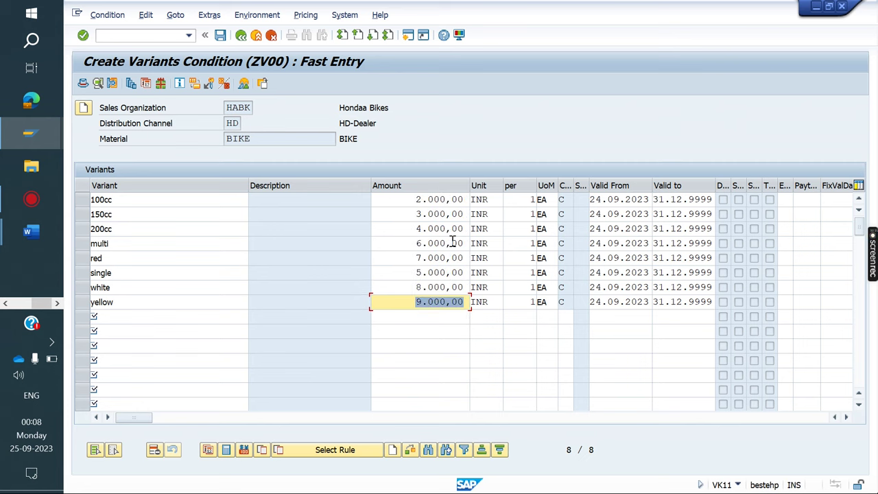
left_click(221, 36)
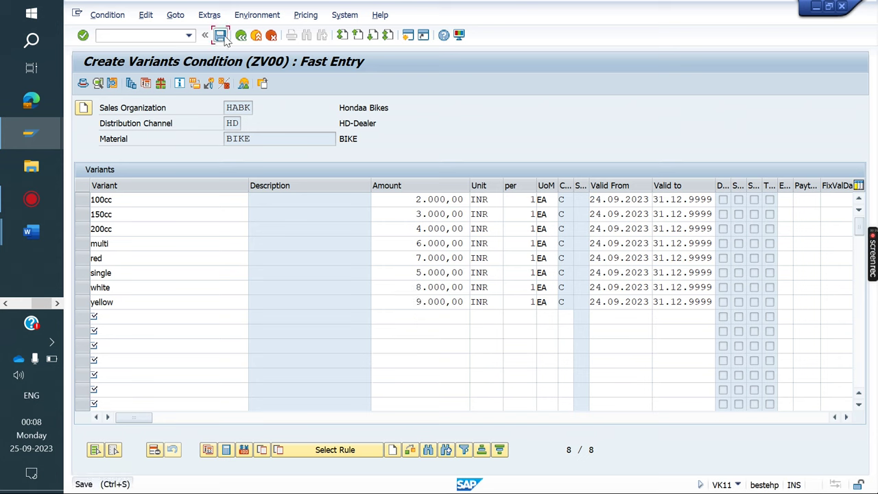
- Start transaction VA01 and create an HBOR order for sold-to party KYB with material BIKE as its item
left_click(153, 36)
type("/nva01")
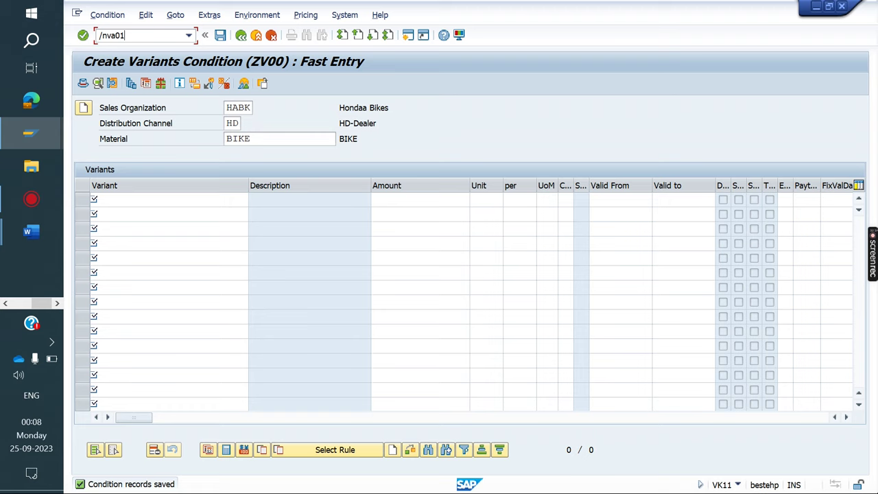
key("Return")
key("Return")
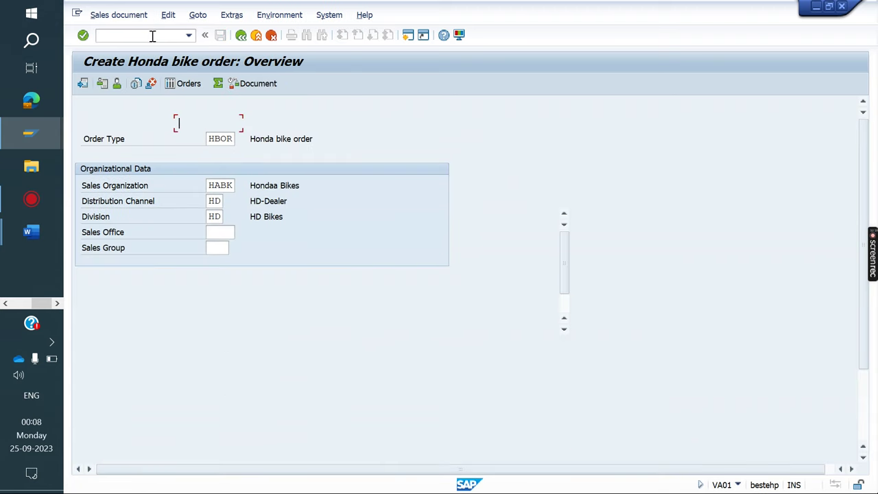
type("KYB")
key("Return")
type("BIKE")
key("Return")
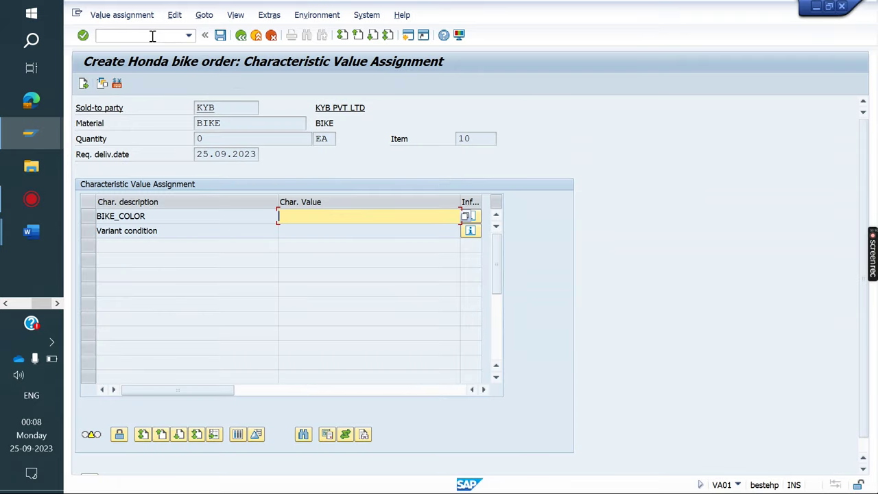
- Assign RED to BIKE_COLOR, 200CC to BIKE_CC and MULTI to BIKE_Disc brake, and check the derived variant condition values
left_click(465, 218)
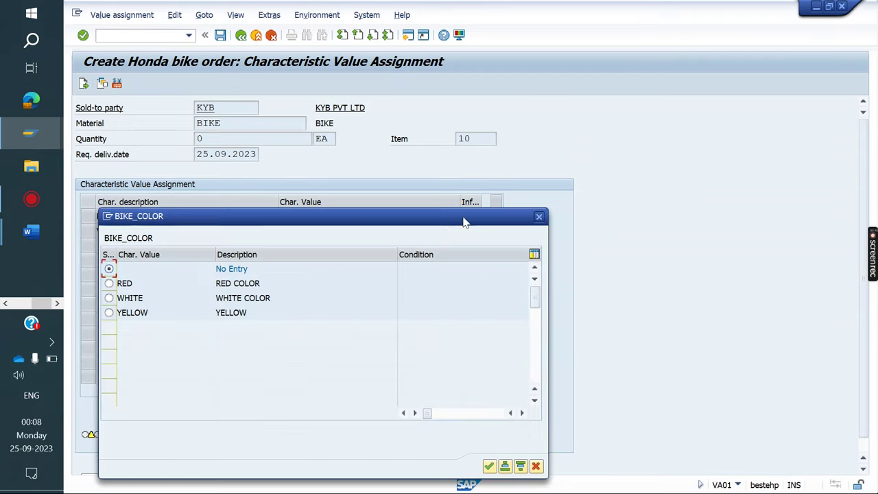
left_click(110, 283)
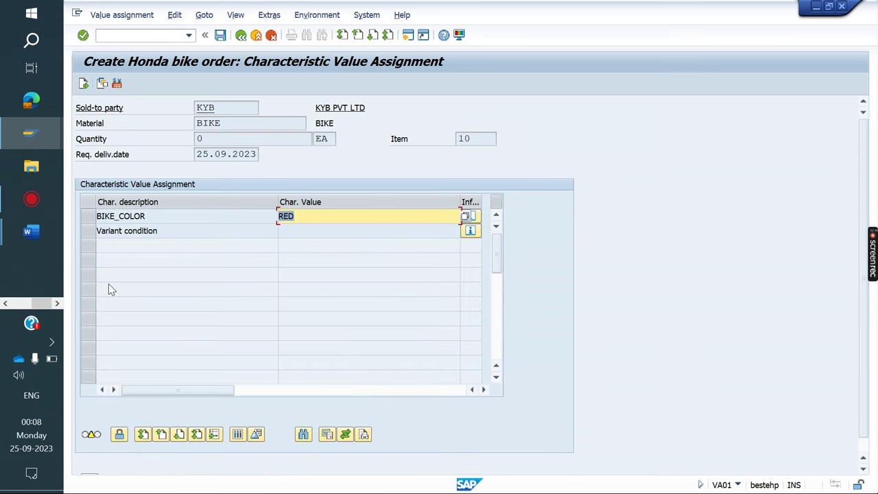
key("Return")
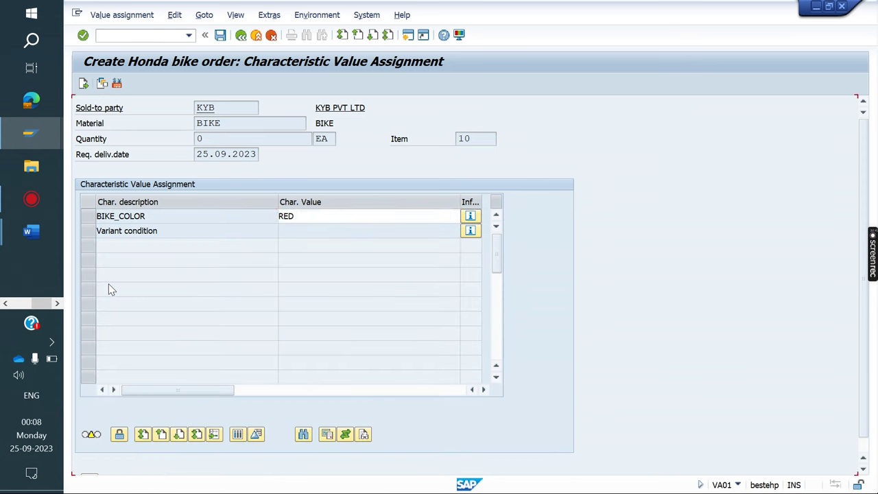
left_click(432, 229)
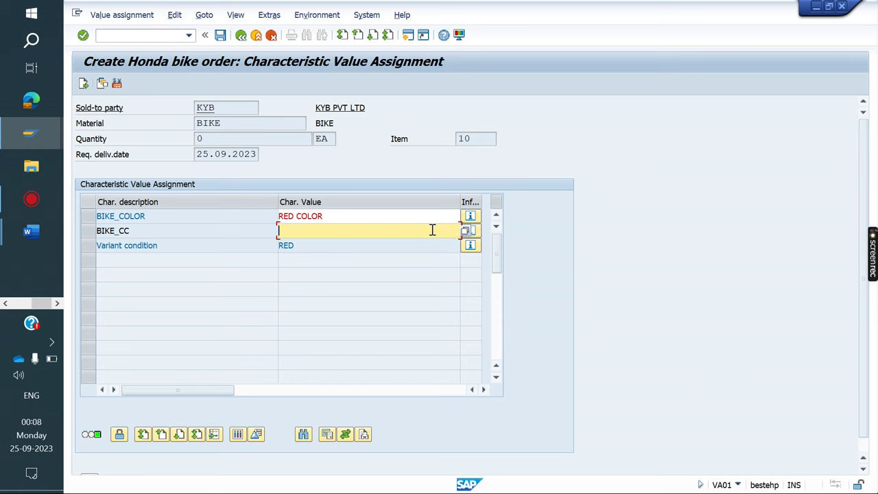
left_click(466, 230)
left_click(109, 313)
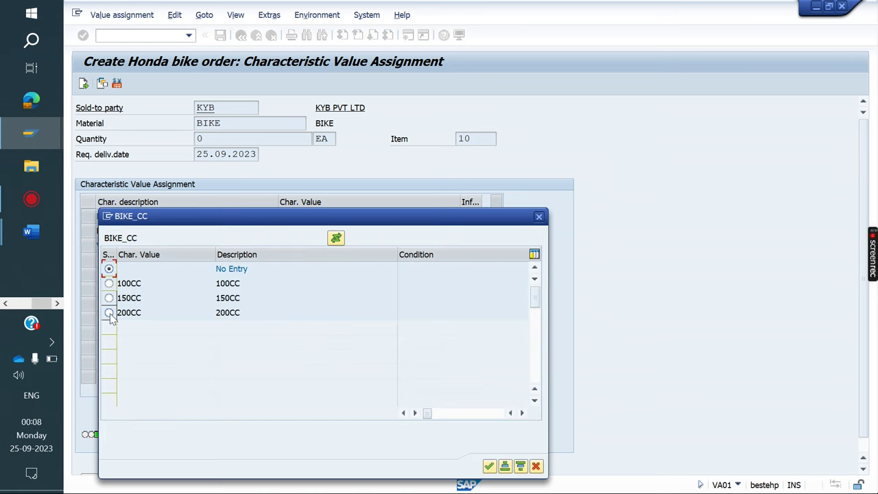
key("Return")
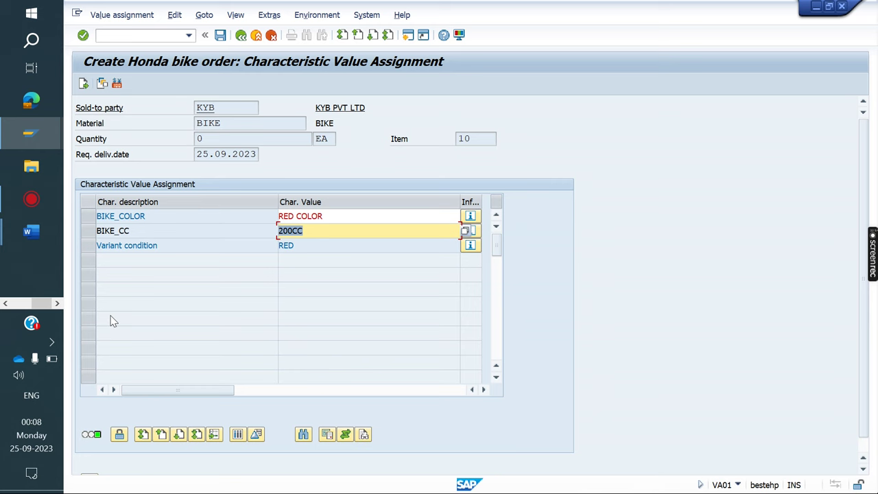
left_click(402, 245)
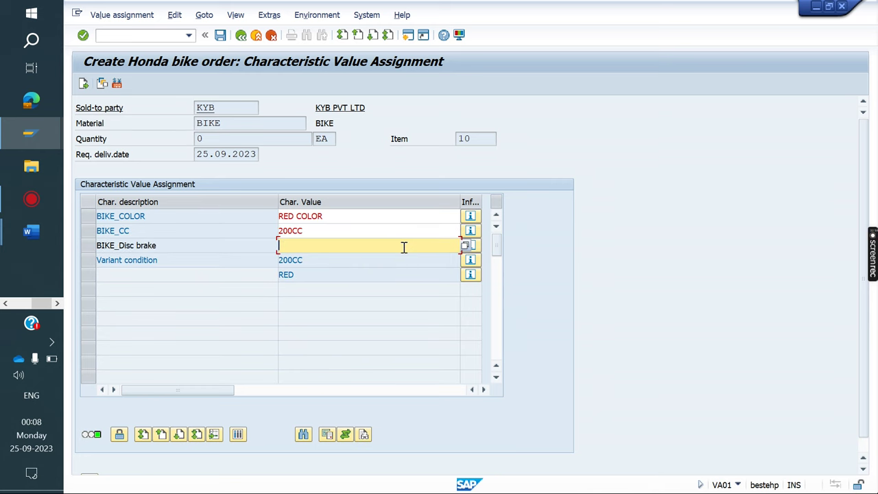
left_click(470, 247)
left_click(109, 299)
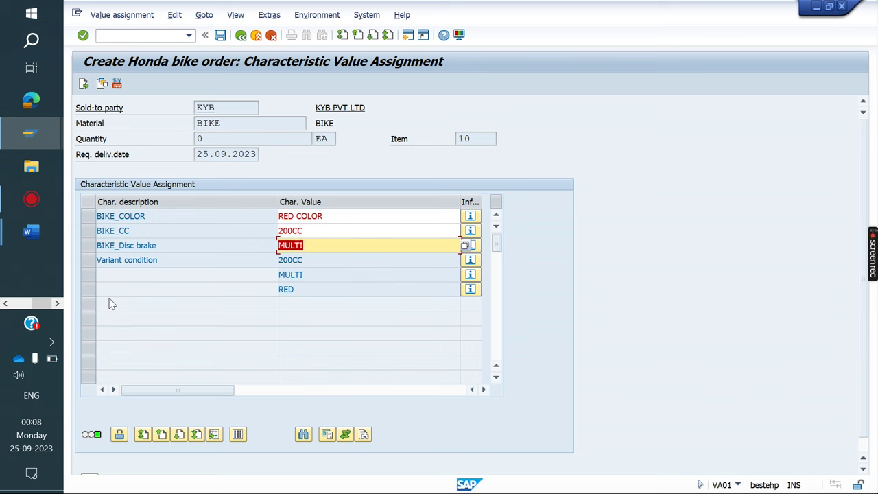
left_click(309, 260)
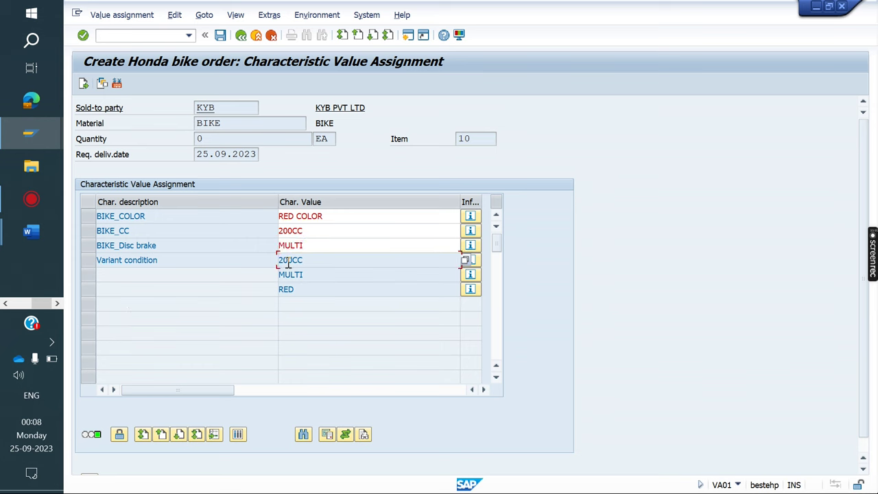
left_click(325, 277)
left_click(310, 290)
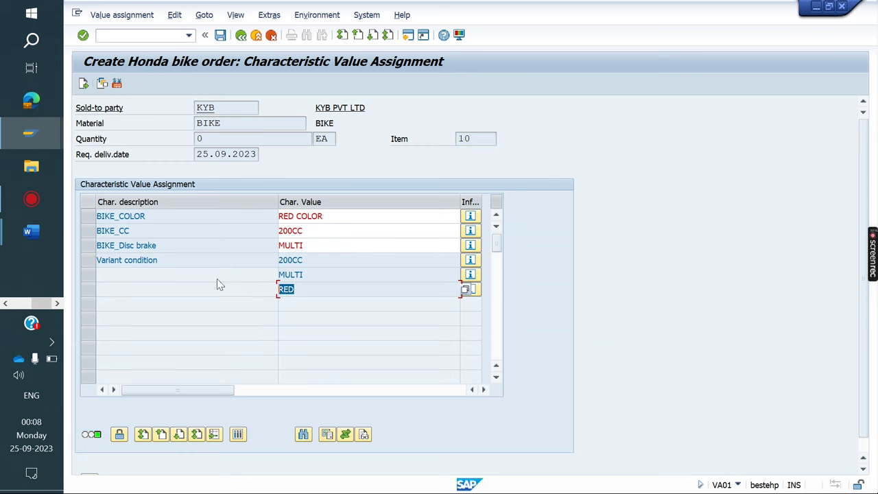
- Return to the order overview and set the order quantity of the BIKE item to 1
left_click(241, 35)
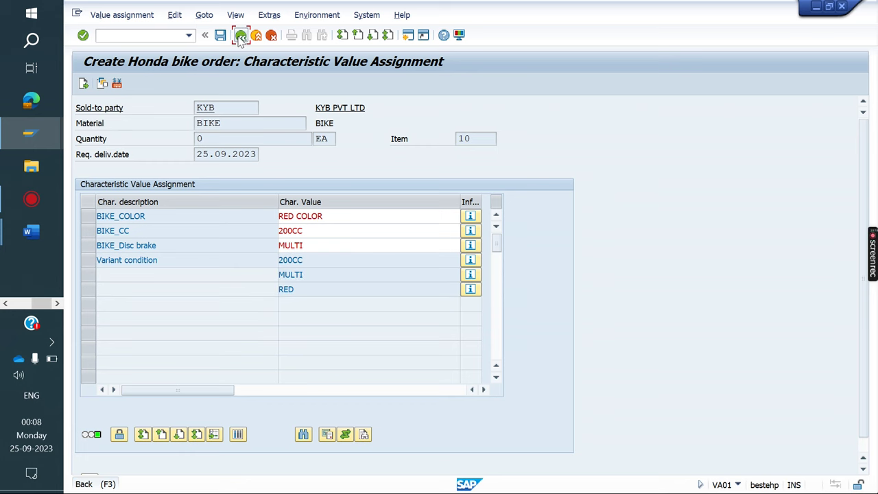
left_click(255, 382)
type("1")
key("Return")
left_click(106, 84)
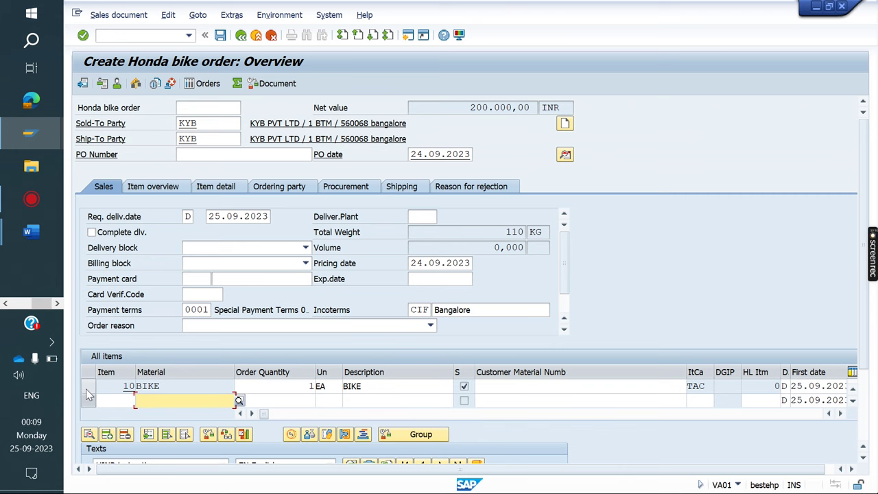
- Display the pricing conditions of the BIKE item and run the pricing analysis
double_click(201, 387)
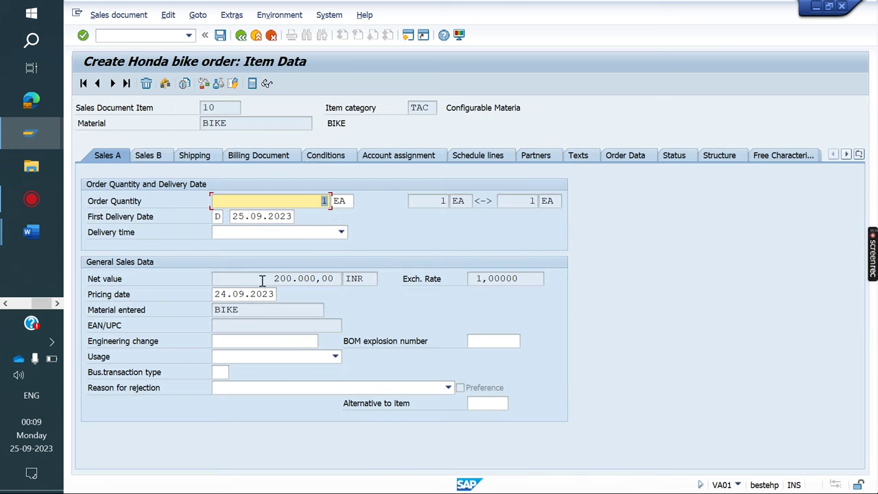
left_click(330, 155)
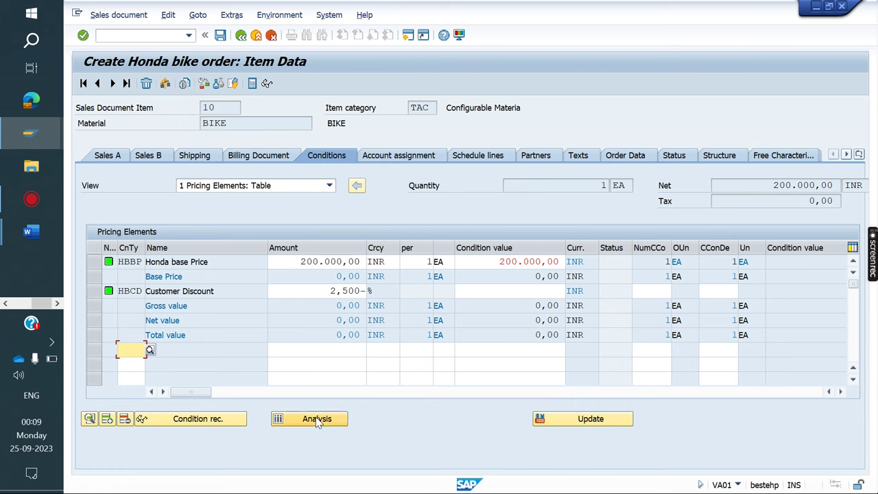
left_click(295, 418)
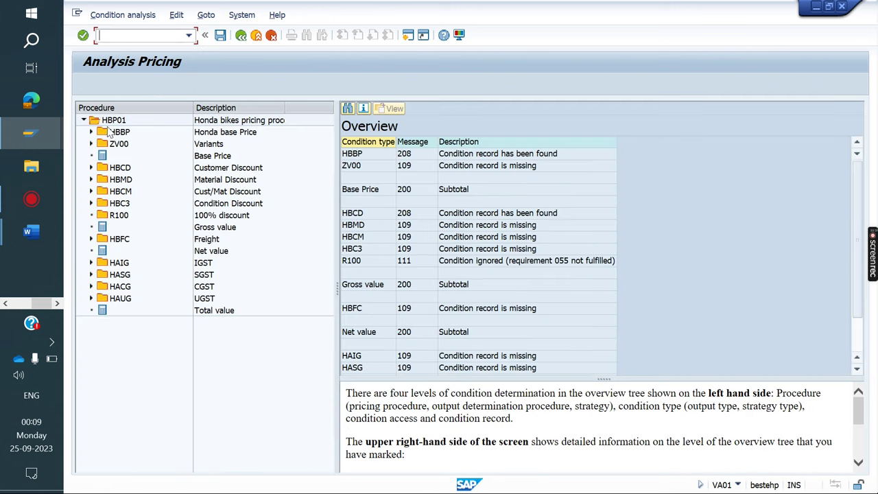
- Examine access 010 of condition type ZV00 in the analysis, comparing the variant values passed from the document
left_click(90, 144)
left_click(149, 159)
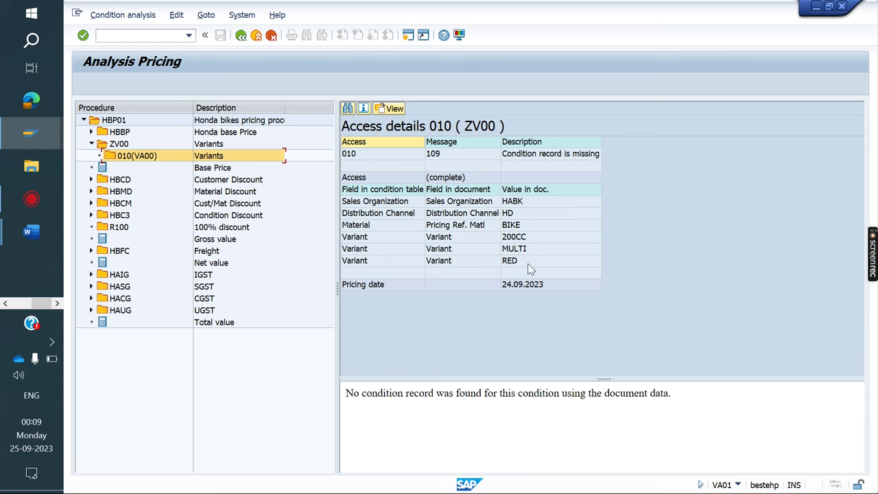
left_click(524, 239)
left_click(525, 251)
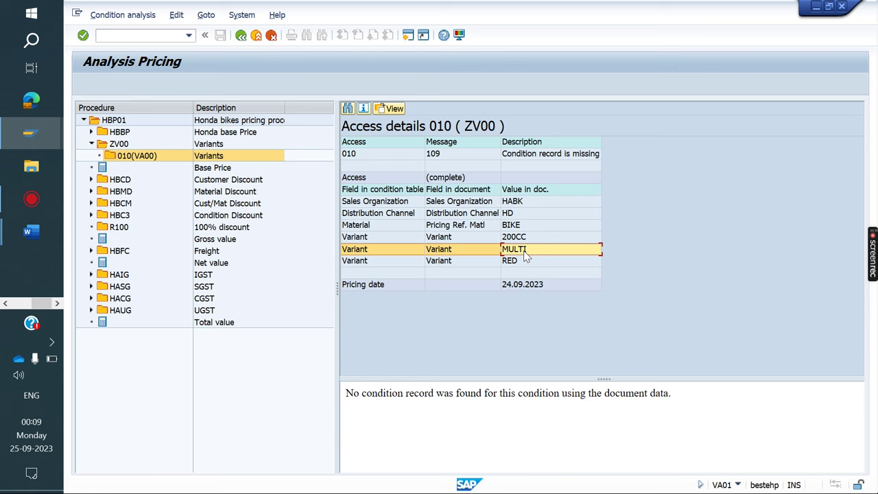
left_click(511, 262)
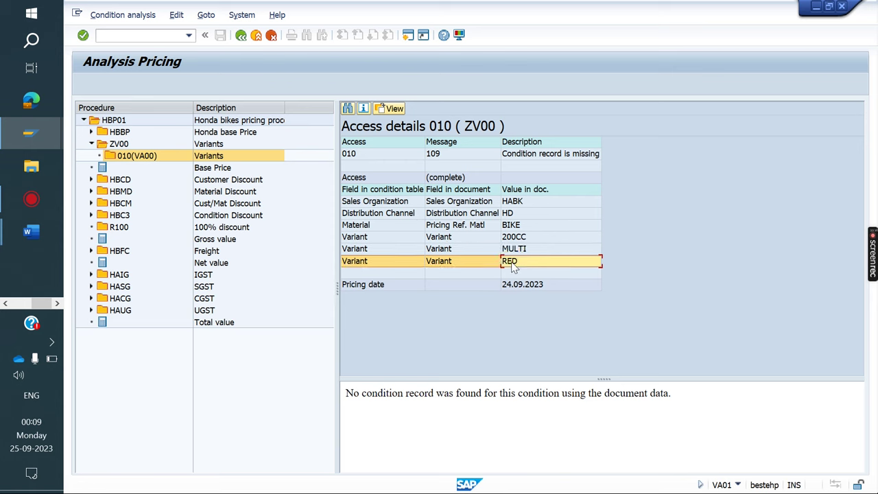
left_click(528, 238)
left_click(521, 250)
left_click(527, 238)
left_click(524, 249)
left_click(516, 265)
- Start transaction VK11 and open the fast entry for condition type ZV00 with material BIKE
left_click(140, 36)
type("/nvk11")
key("Return")
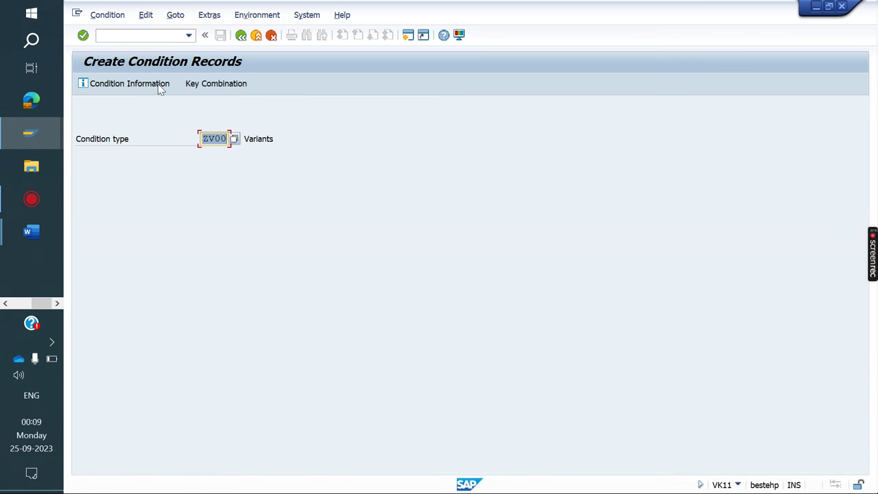
key("Return")
key("Tab")
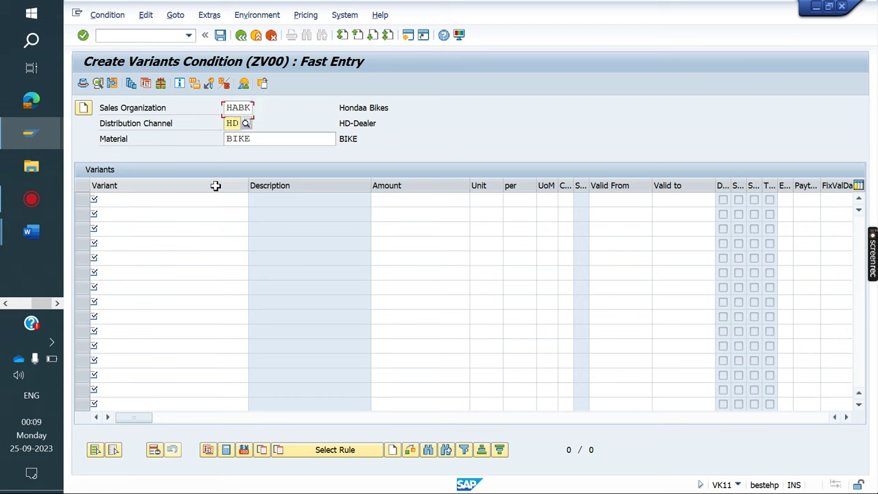
key("Tab")
- Enter the variants 200cc, red and multi as new condition record lines
left_click(156, 201)
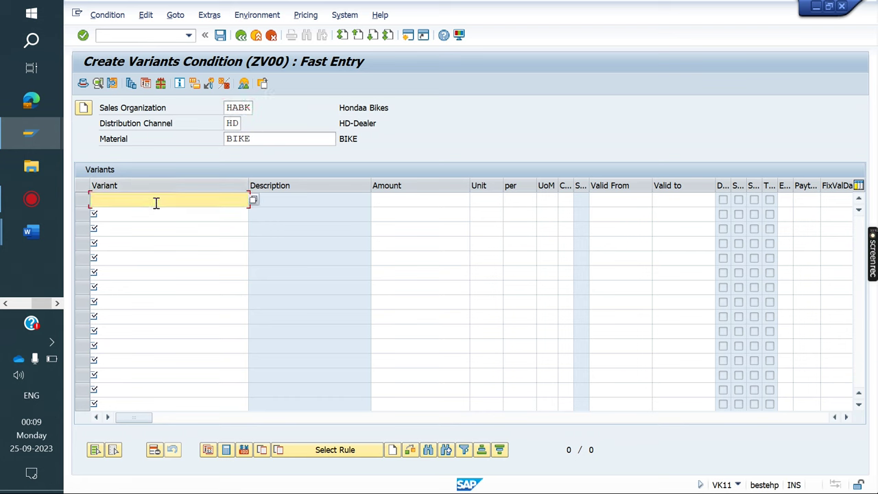
type("200")
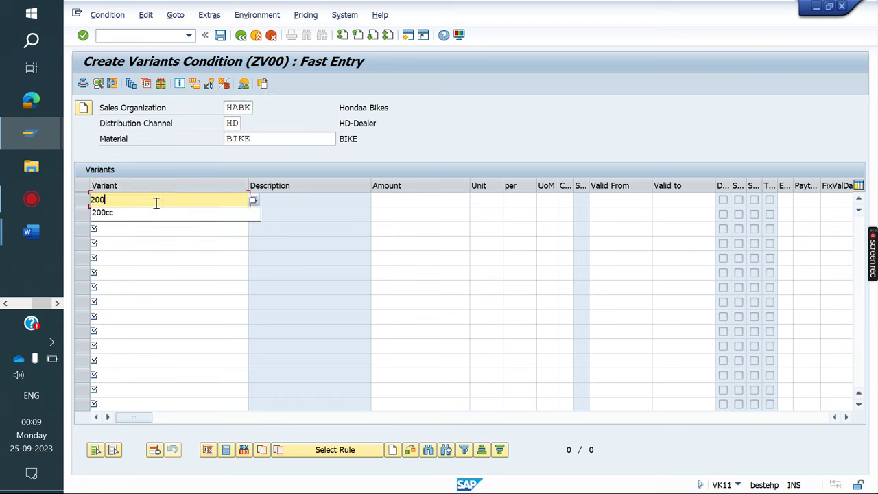
key("Down")
key("Return")
key("Down")
type("red")
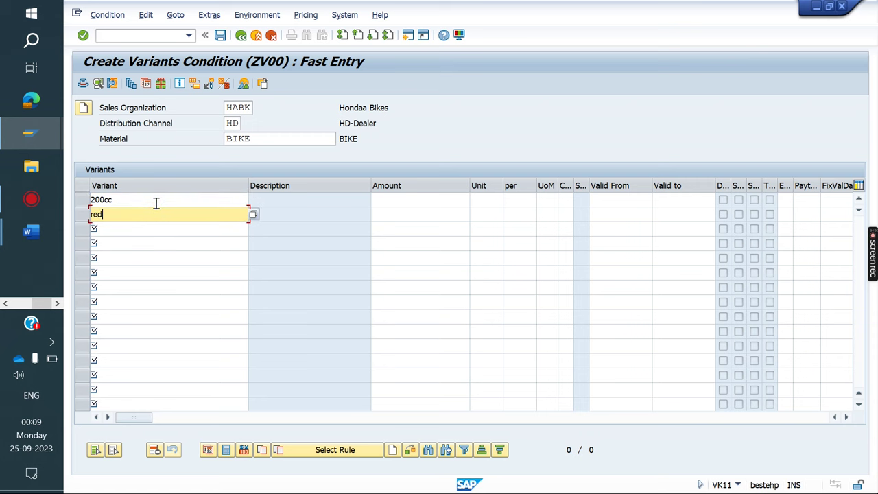
key("Down")
type("multi")
key("Return")
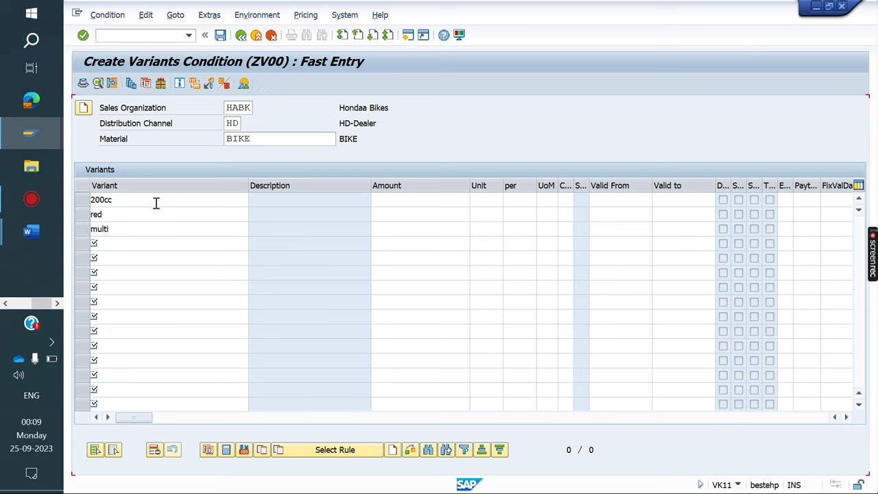
- Set the amounts to 3000 for the 200cc variant and 6000 for the multi variant
left_click(439, 199)
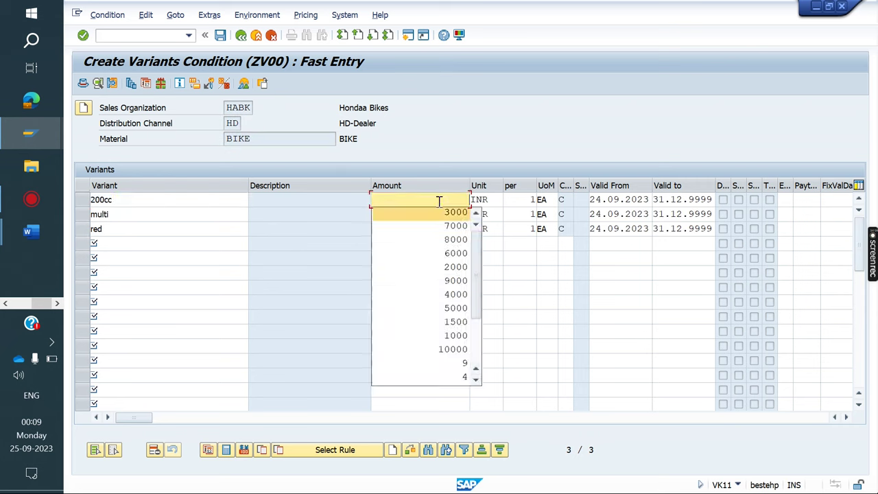
key("Down")
key("Up")
key("Return")
key("Down")
key("Down")
key("Down")
key("Down")
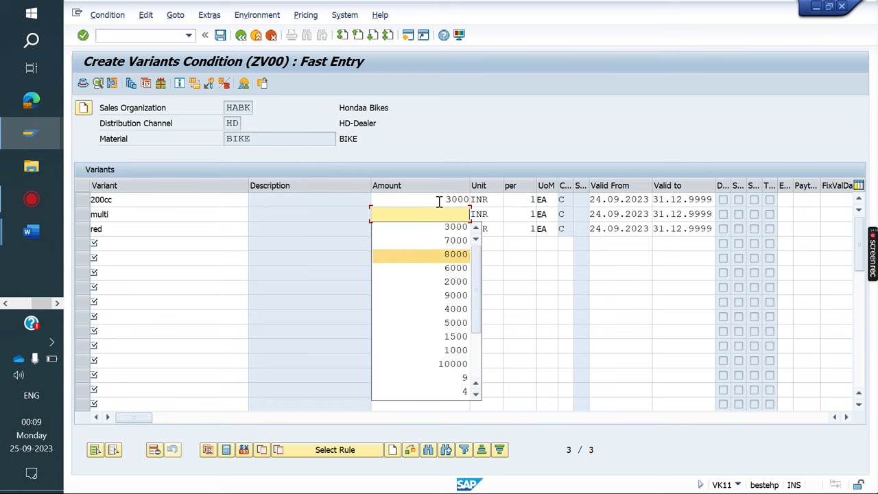
key("Down")
key("Return")
- Set the amount of the red variant to 5000
key("Down")
key("Down")
key("Down")
key("Down")
key("Down")
key("Return")
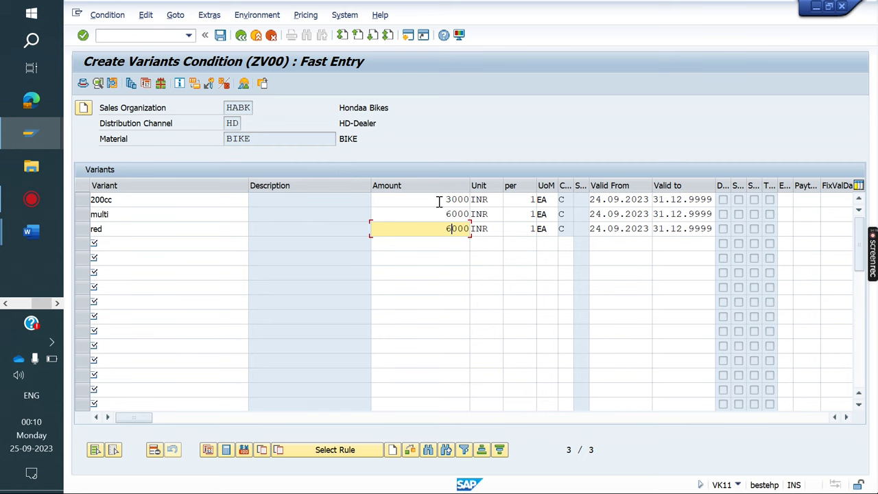
type("5")
key("Return")
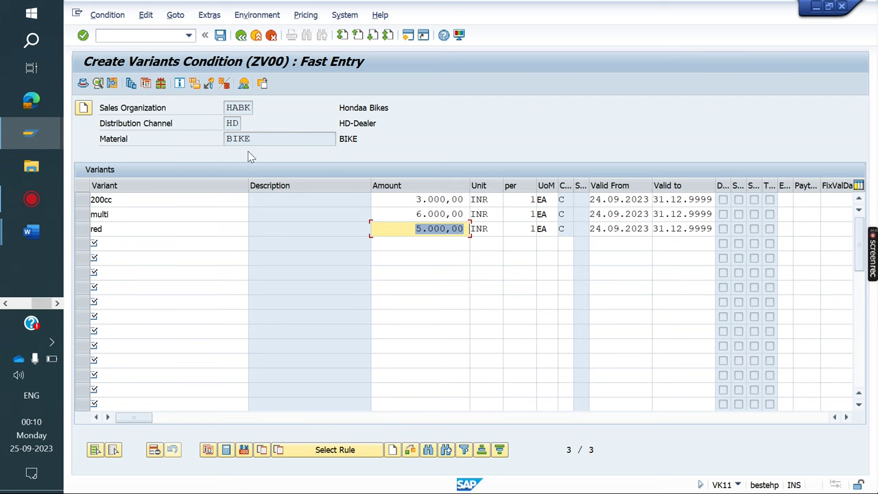
- Save the condition records, accepting the overlapping validity periods for 200cc, multi and red
left_click(220, 35)
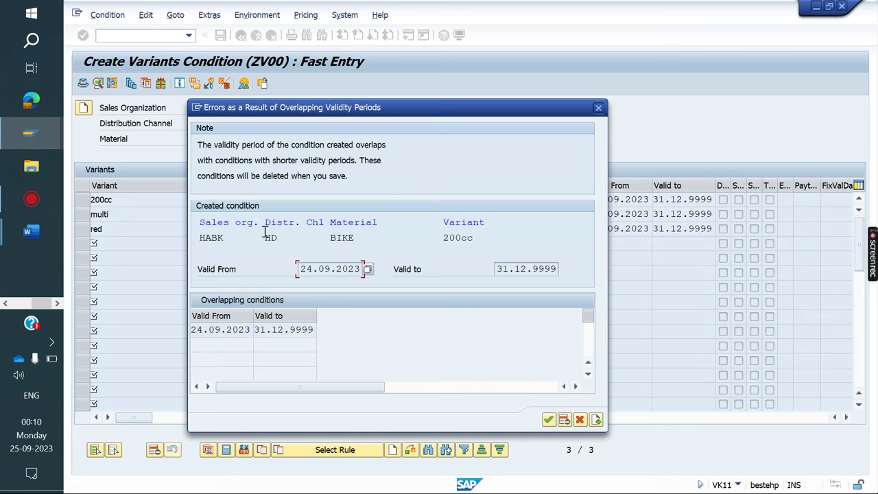
left_click(550, 420)
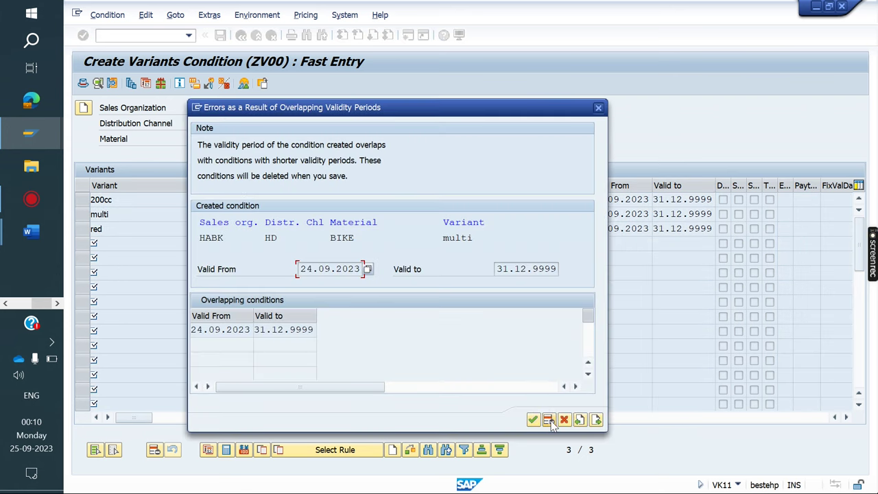
left_click(549, 421)
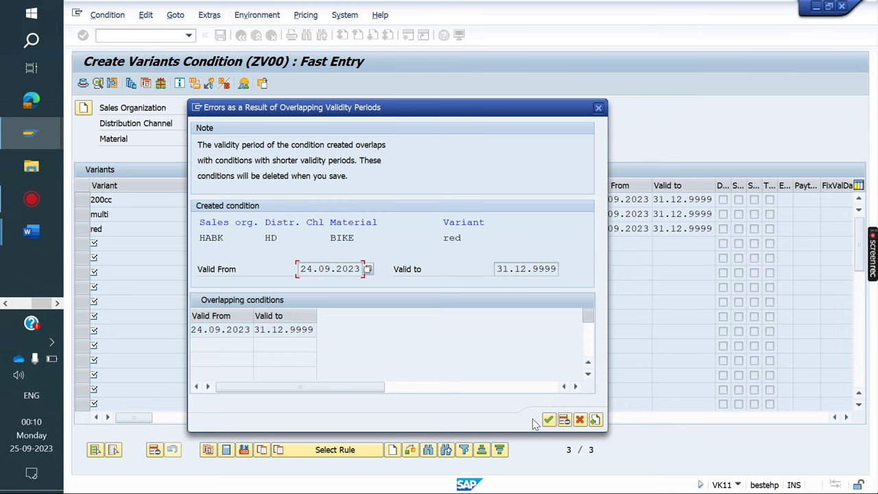
left_click(546, 420)
left_click(549, 420)
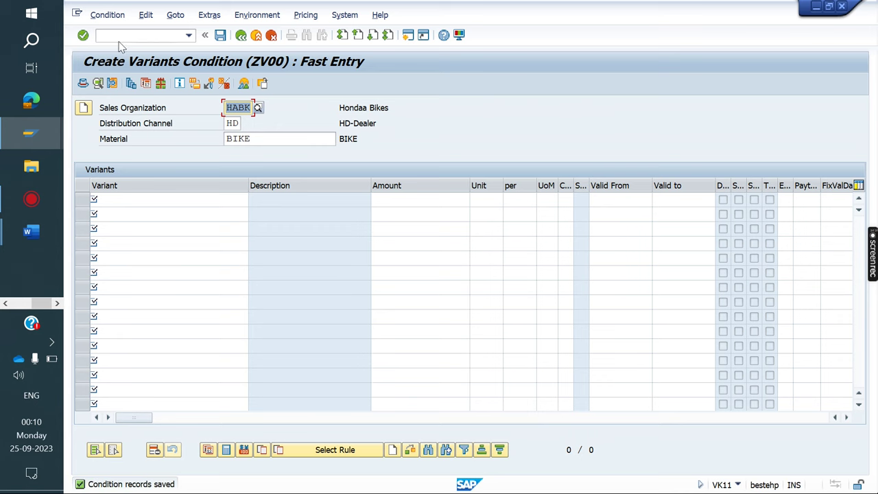
- Start transaction VA01 and open an HBOR order with KYB as the sold-to party
left_click(126, 38)
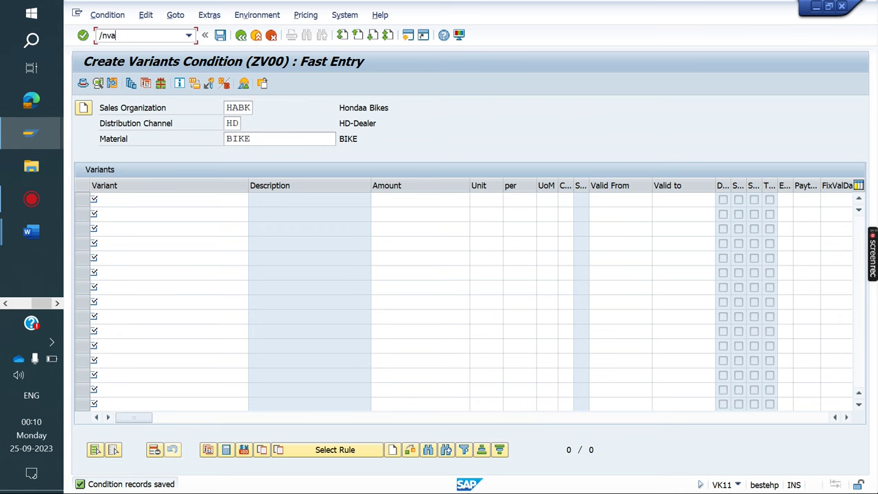
key("Return")
key("Return")
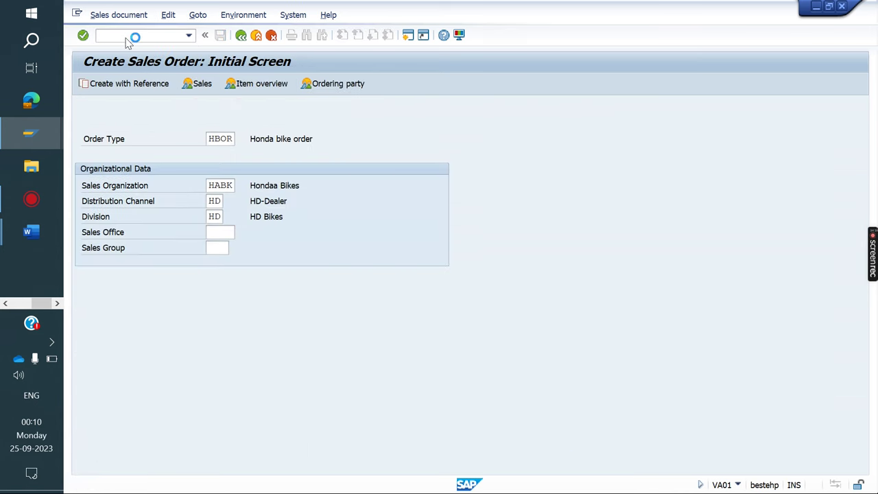
type("KYB")
key("Return")
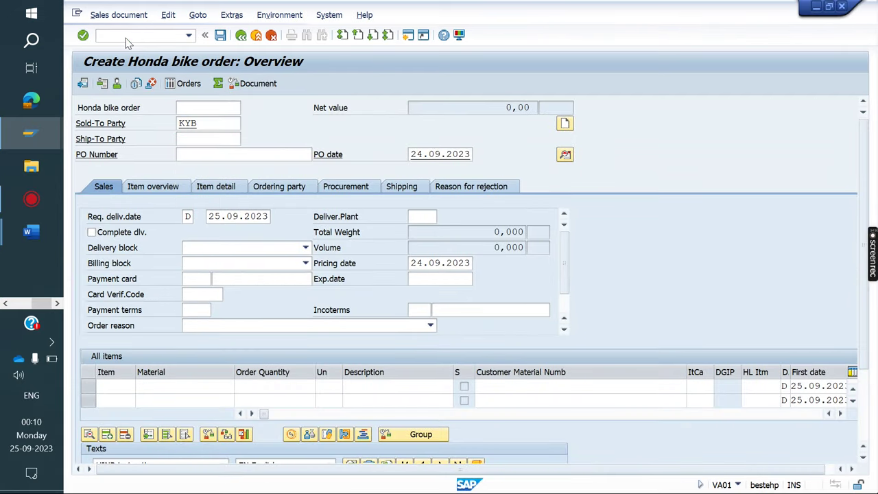
- Add material BIKE as the order item and set its BIKE_COLOR characteristic to RED
type("BIKE")
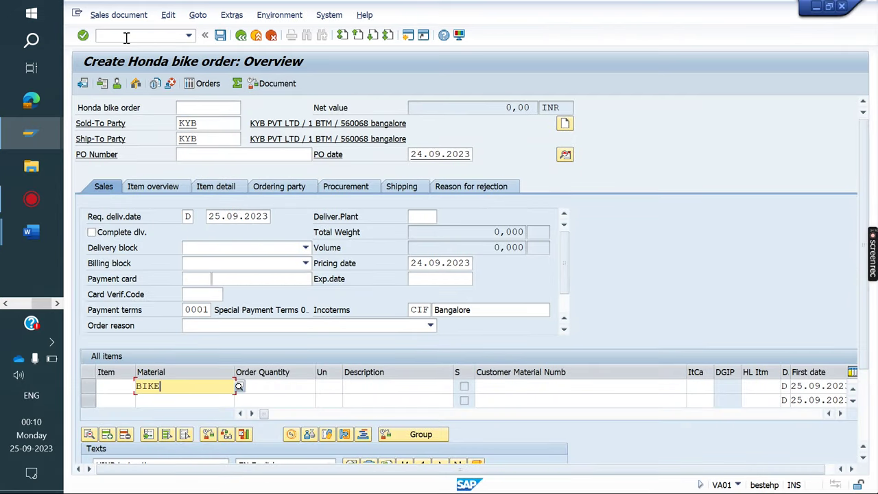
key("Return")
key("Down")
key("Down")
key("Down")
key("Down")
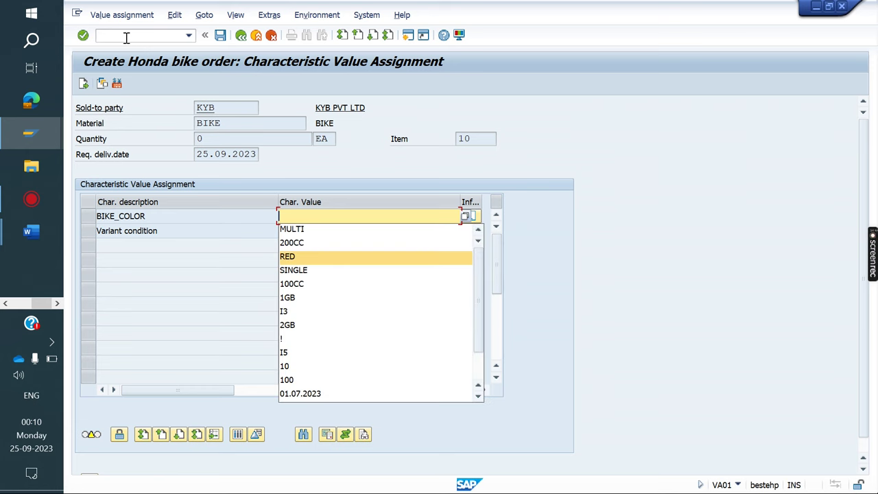
key("Return")
- Set the BIKE_CC characteristic to 200CC, replacing the wrongly entered MULTI
key("Down")
key("Down")
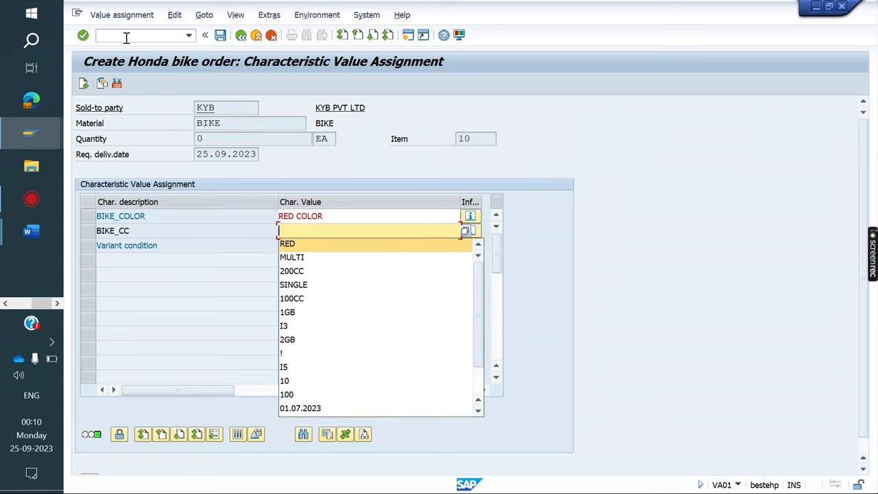
key("Down")
key("Return")
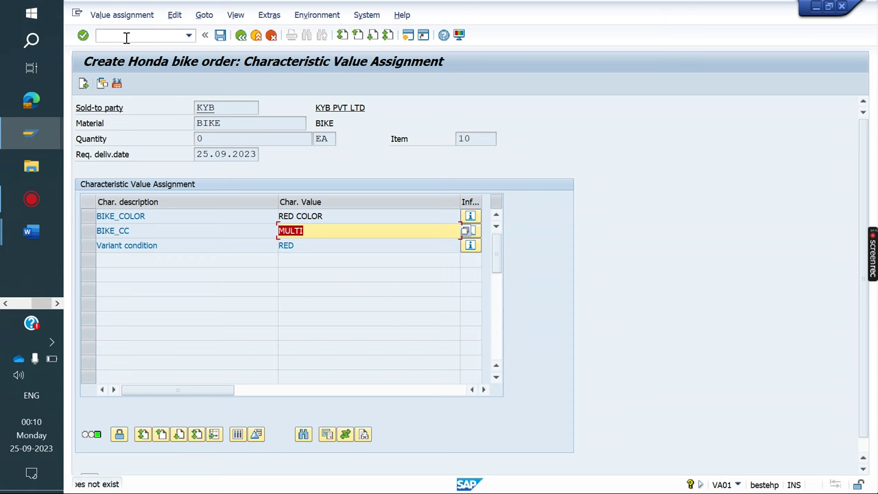
key("BackSpace")
key("Down")
key("Down")
key("Down")
key("Return")
- Set the BIKE_Disc brake characteristic to MULTI and return to the order overview
key("Down")
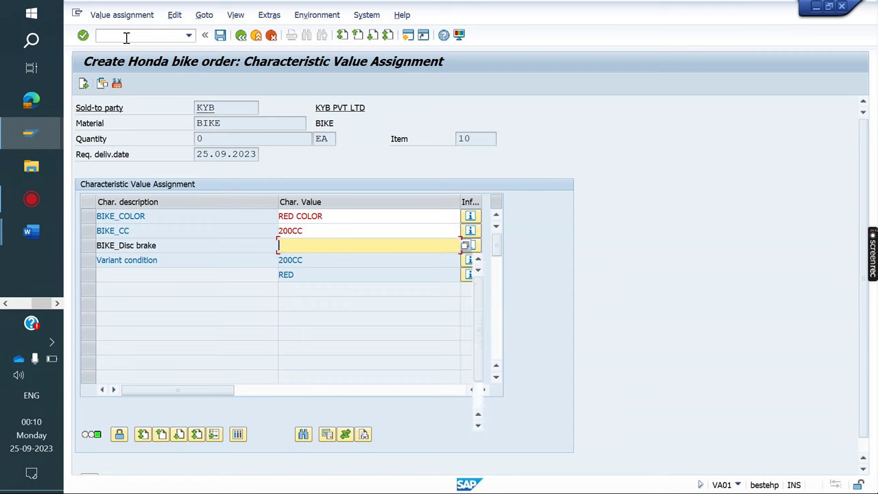
key("Down")
key("Return")
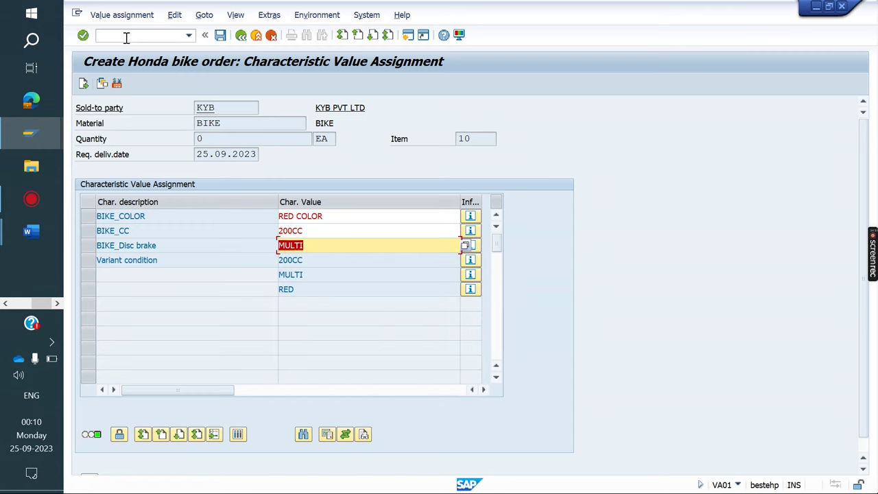
left_click(240, 35)
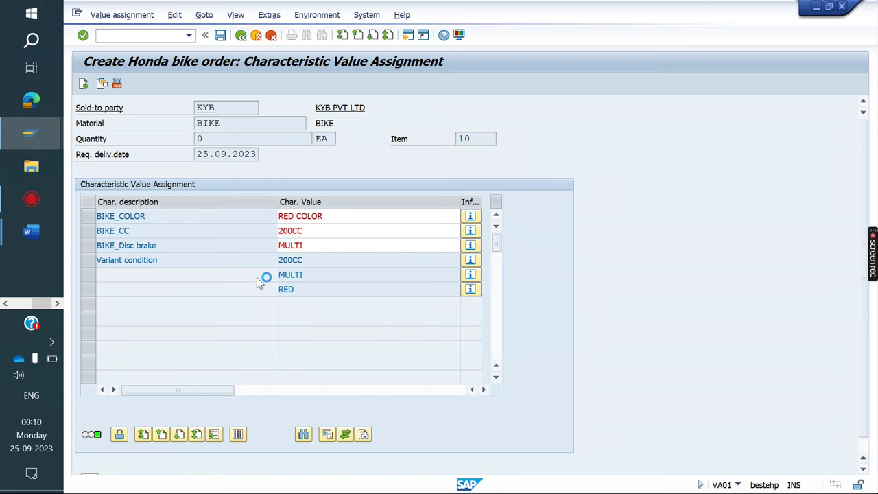
- Set the order quantity of the BIKE item to 1 and continue past the availability control
type("1")
key("Return")
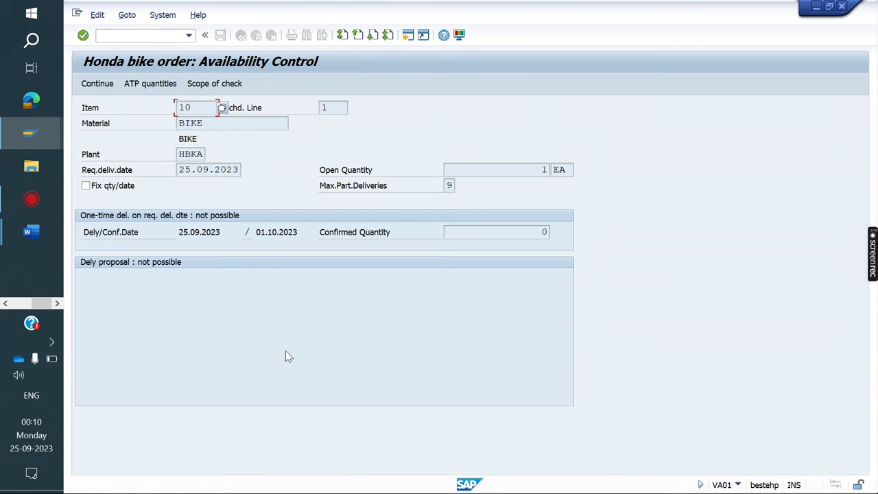
left_click(96, 83)
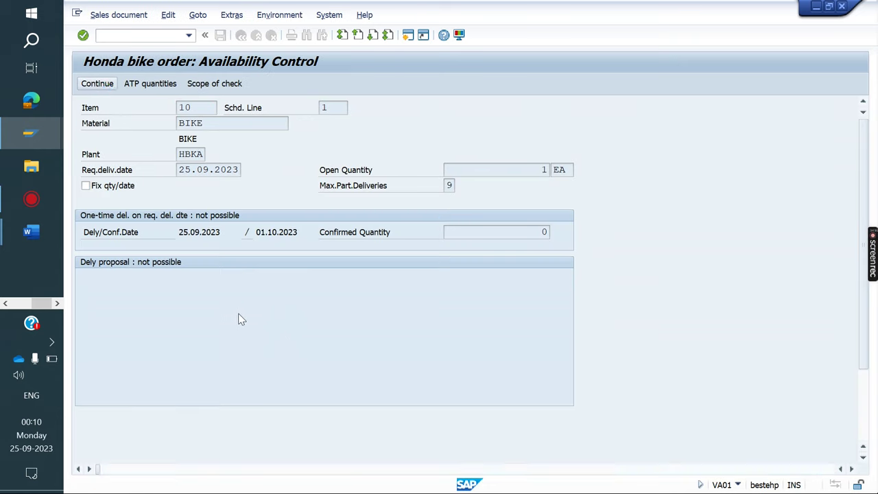
- Open the BIKE item's pricing conditions and examine access 010 of condition type ZV00 in the pricing analysis
double_click(220, 387)
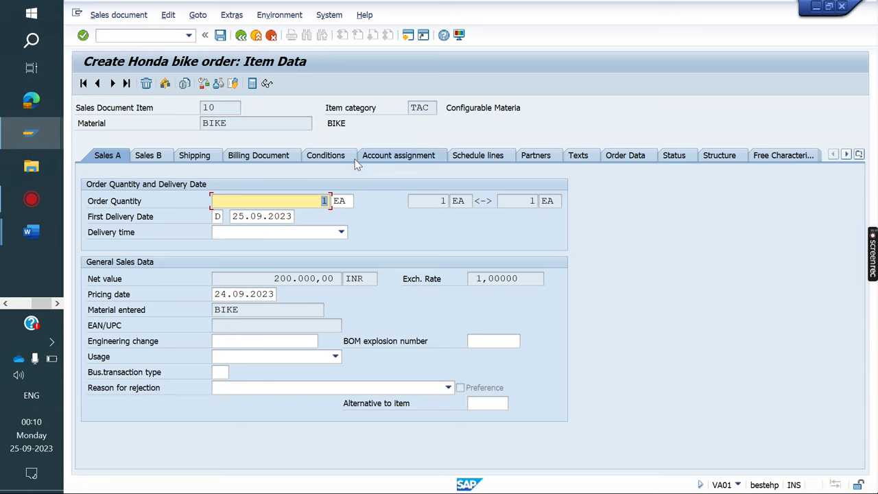
left_click(335, 157)
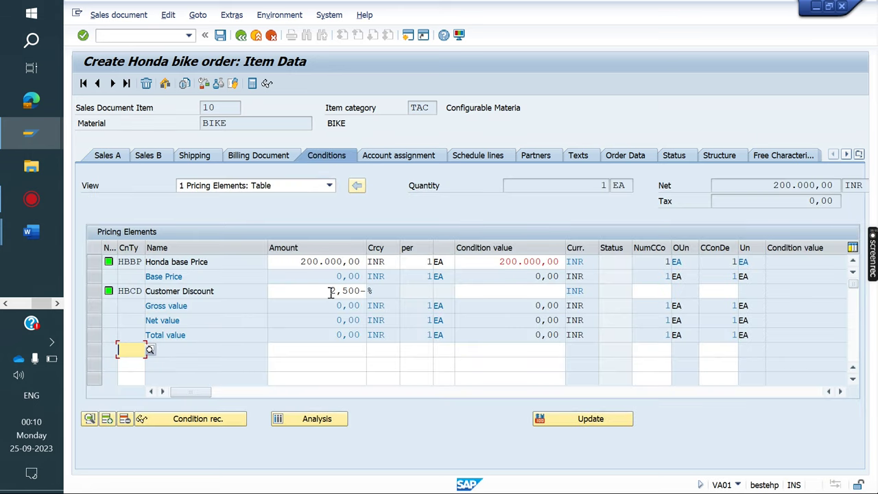
left_click(319, 421)
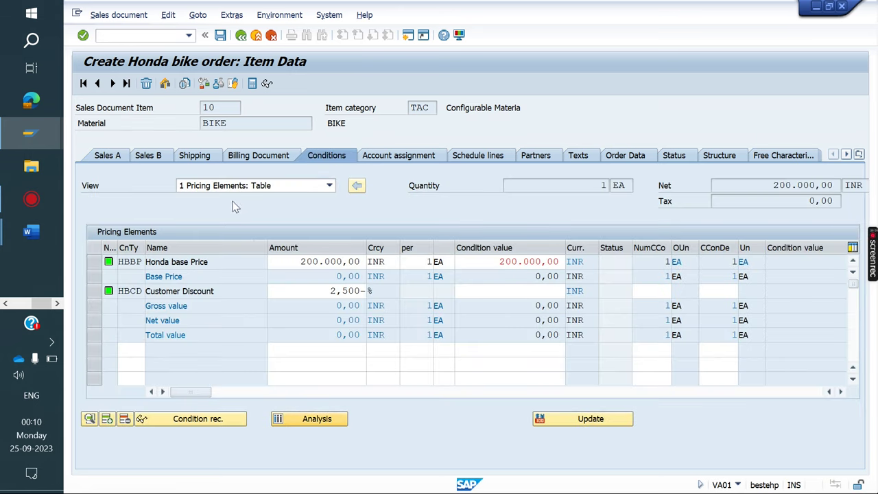
left_click(92, 143)
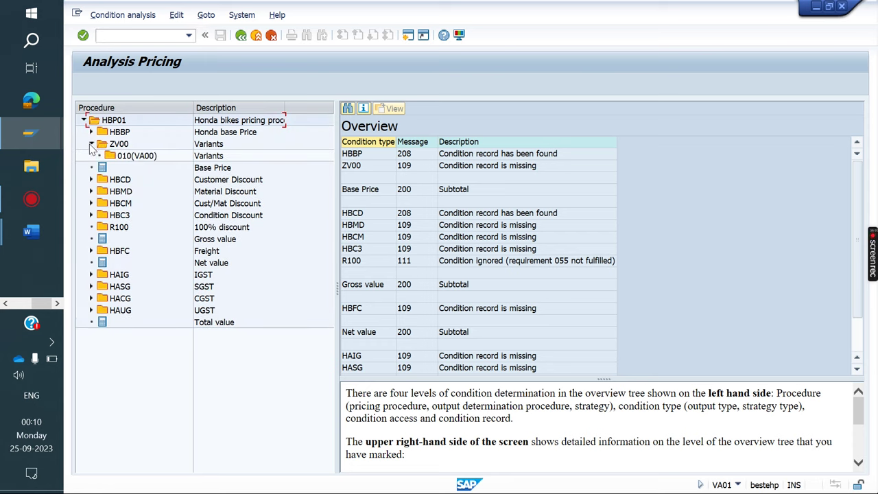
left_click(140, 156)
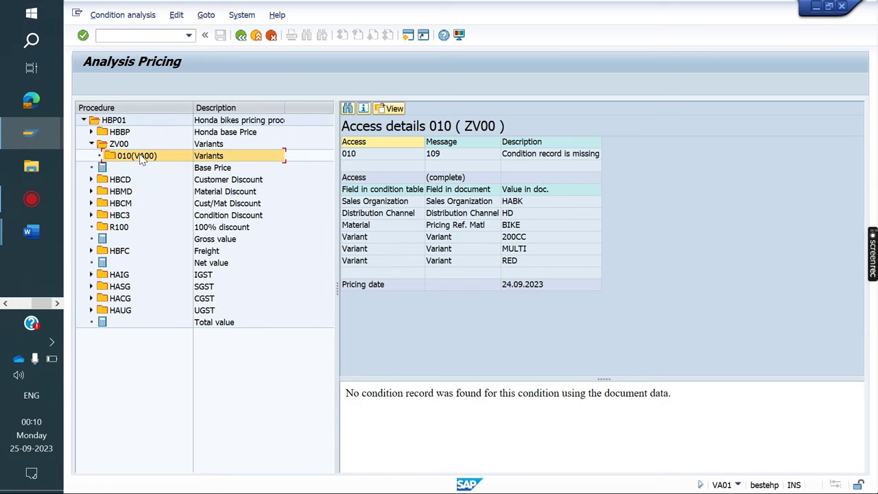
left_click(541, 250)
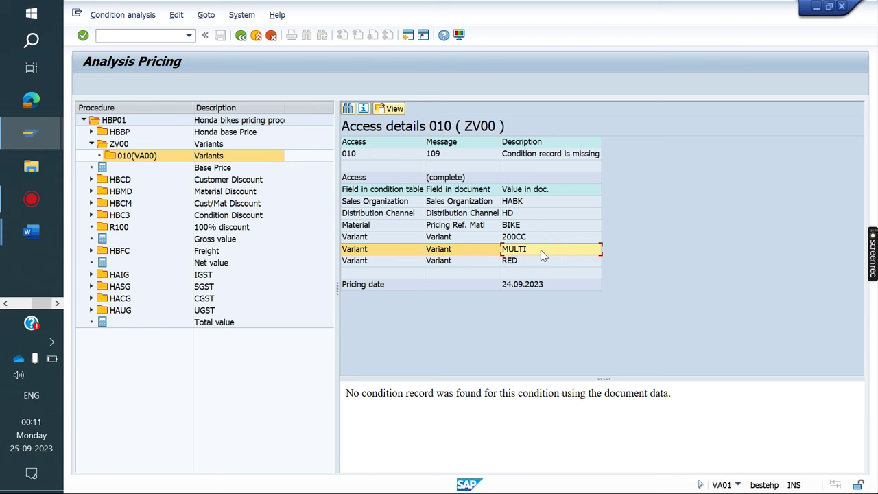
- Open transaction VK12 in a new session and display the ZV00 condition records for HABK, HD and material BIKE
left_click(115, 36)
type("/ovk12")
key("Return")
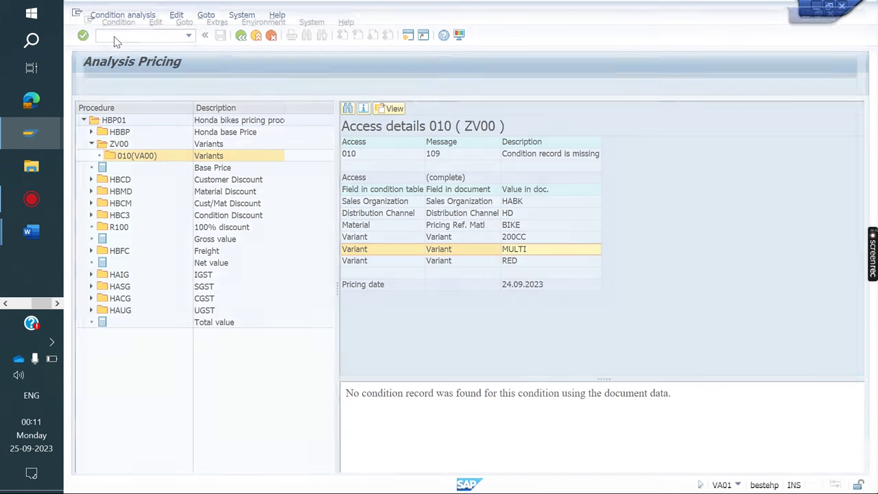
key("Return")
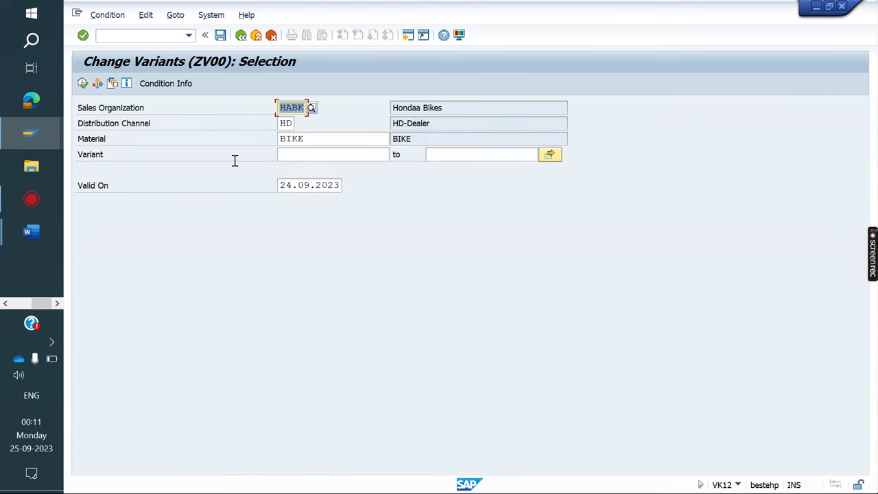
left_click(82, 83)
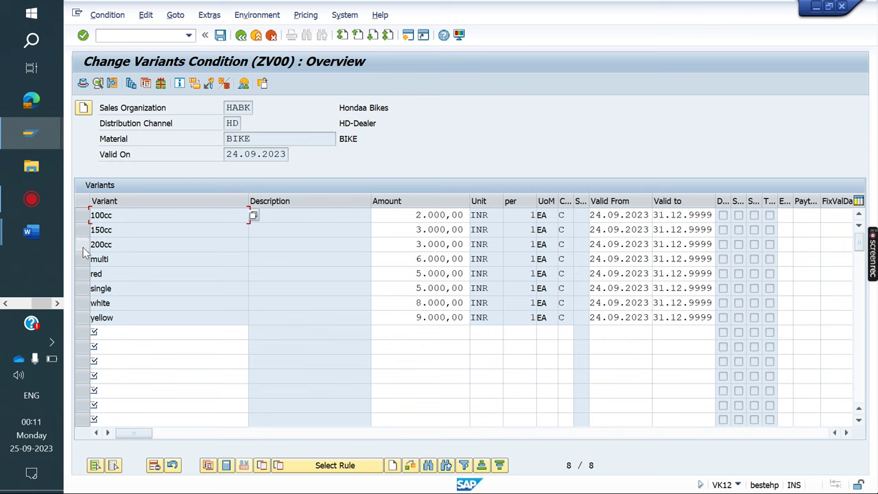
- Compare the spelling of the 200cc, multi and red variant records with the variant values in the order's pricing analysis
left_click(83, 251)
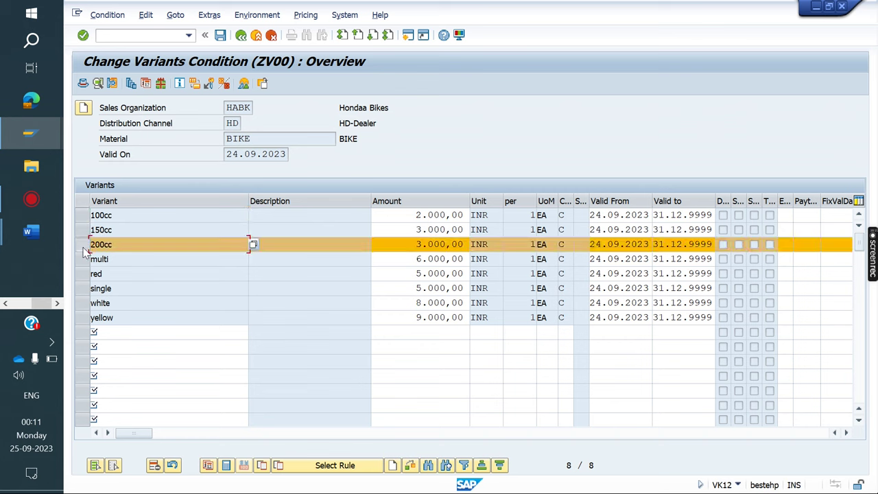
left_click(80, 263)
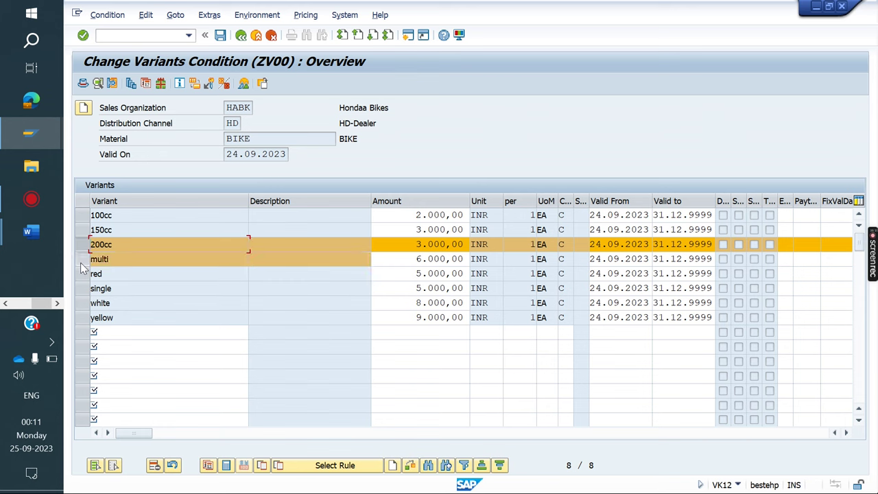
left_click(82, 274)
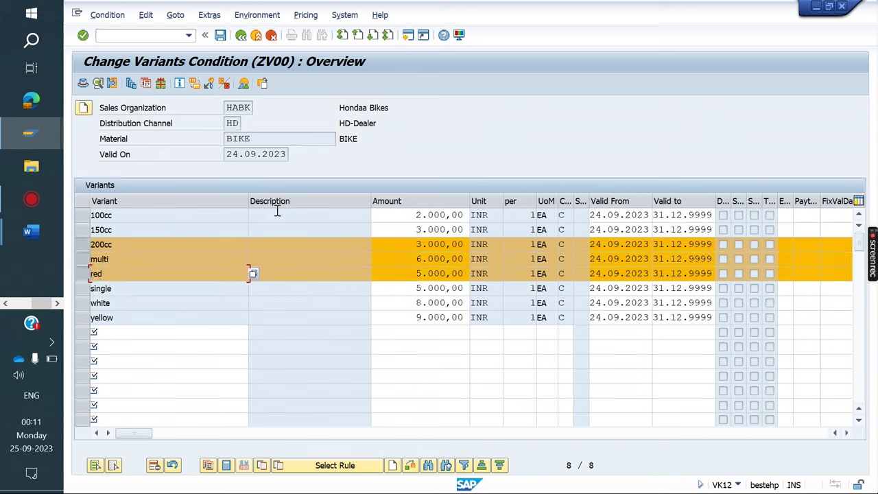
mouse_move(31, 134)
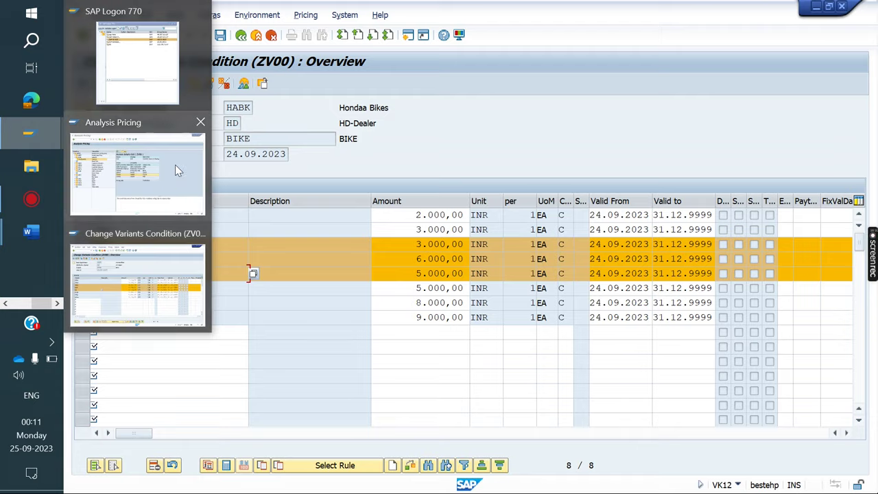
mouse_move(175, 165)
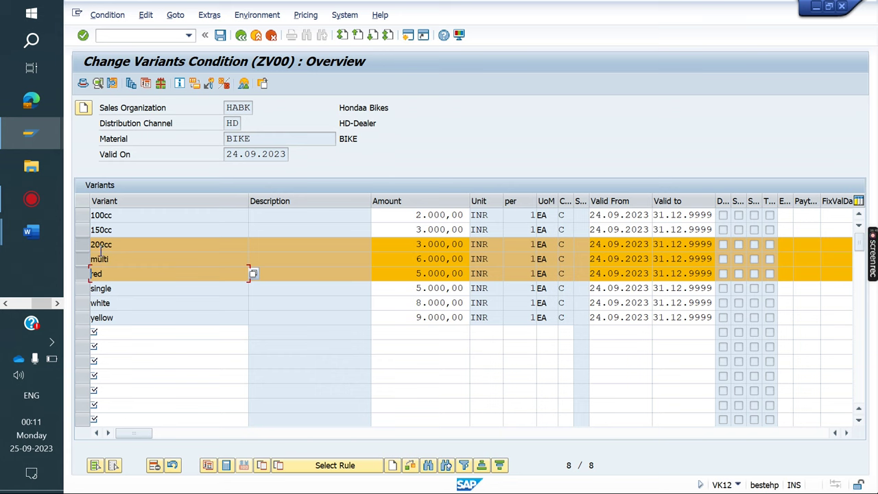
left_click_drag(110, 249, 92, 249)
left_click(142, 346)
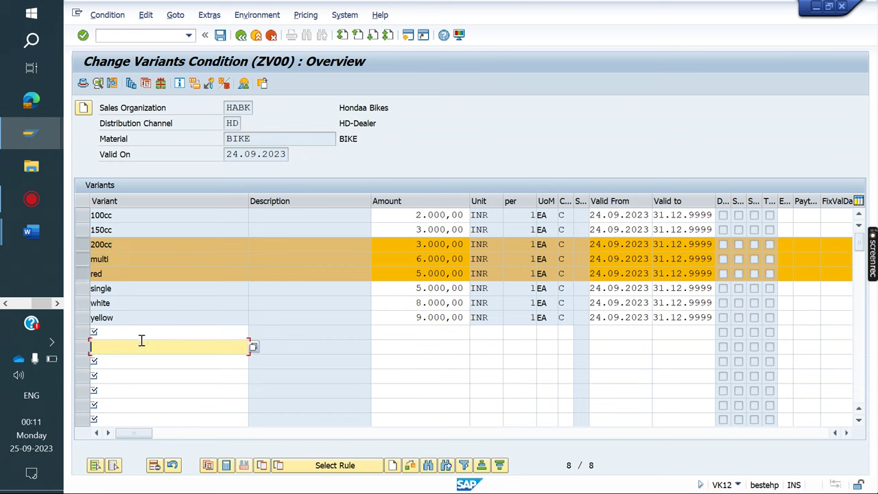
left_click(126, 333)
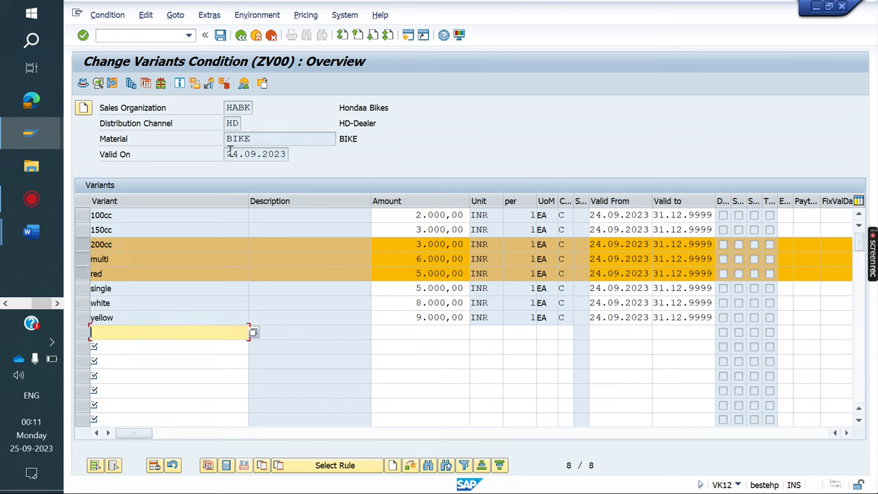
- Reload the ZV00 condition records for BIKE and enter RED in capitals as a new variant
left_click(240, 35)
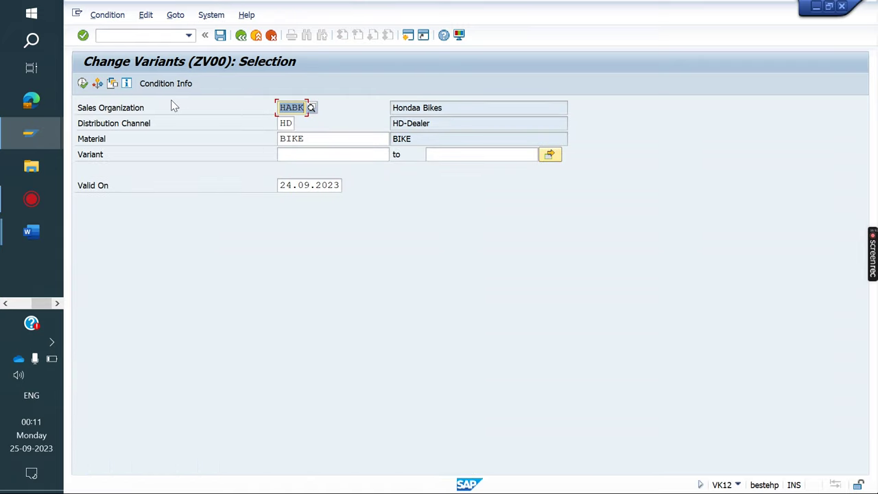
left_click(82, 83)
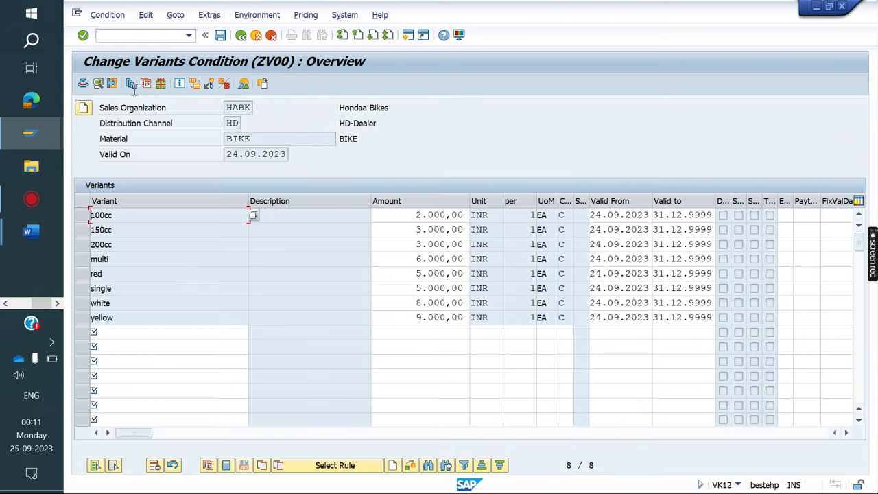
left_click(126, 334)
type("RED")
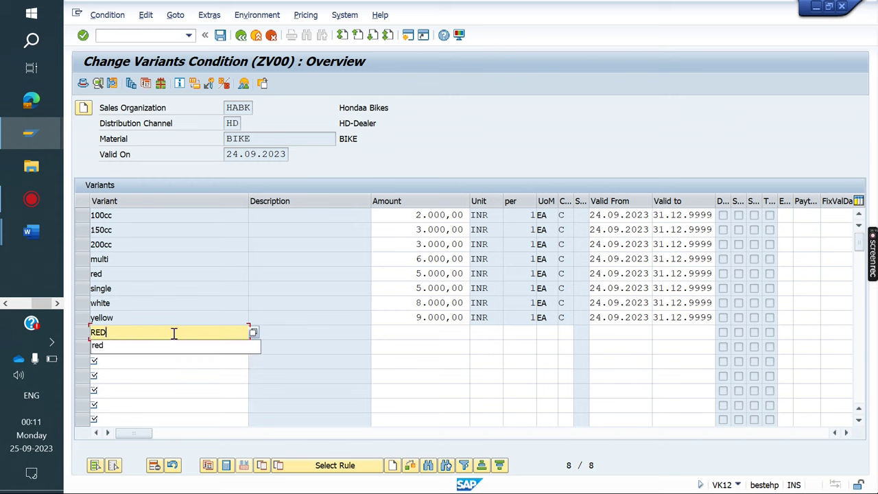
left_click(446, 329)
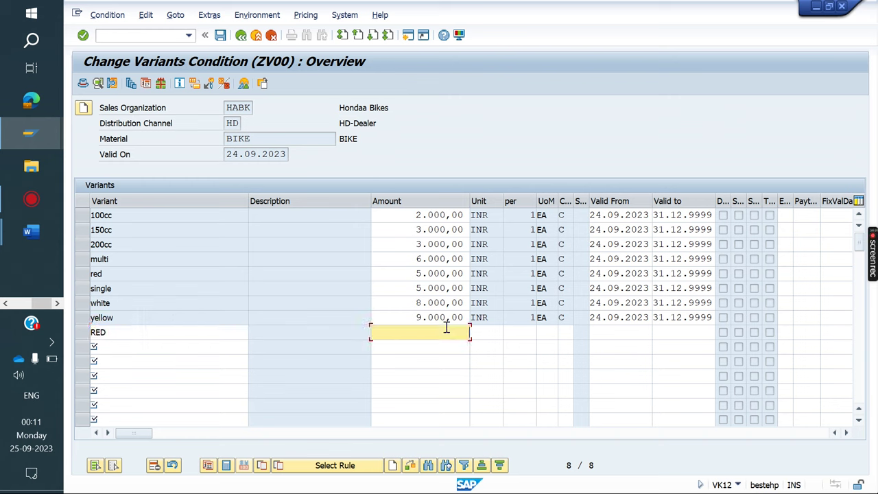
- Mark the lowercase red, multi and 200cc condition records for deletion
left_click(82, 273)
left_click(81, 258)
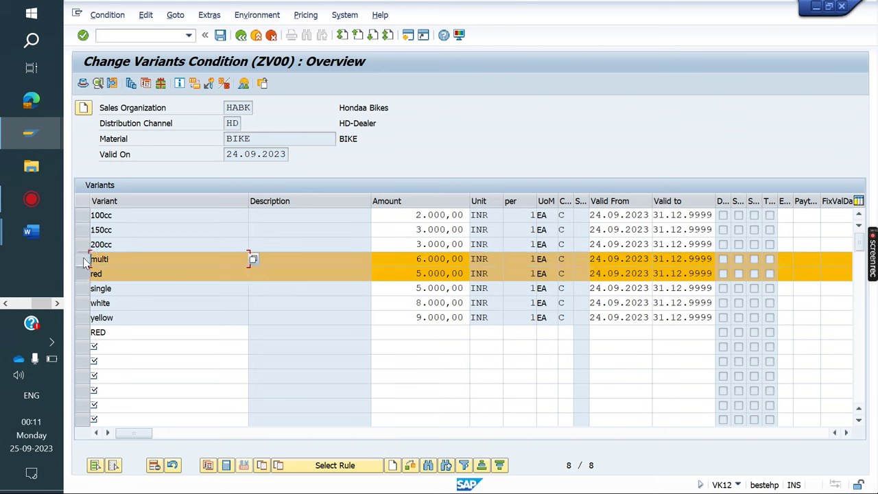
left_click(81, 244)
left_click(155, 465)
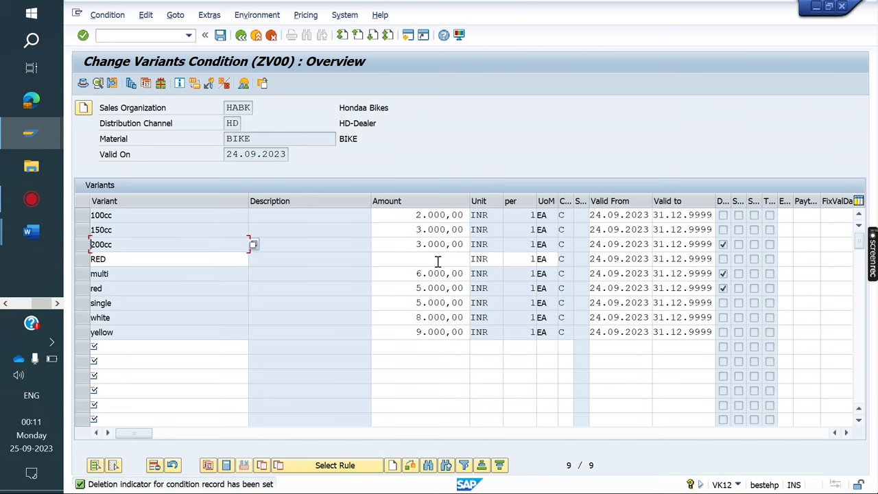
- Set the amount of the new uppercase RED variant to 4000
left_click(437, 261)
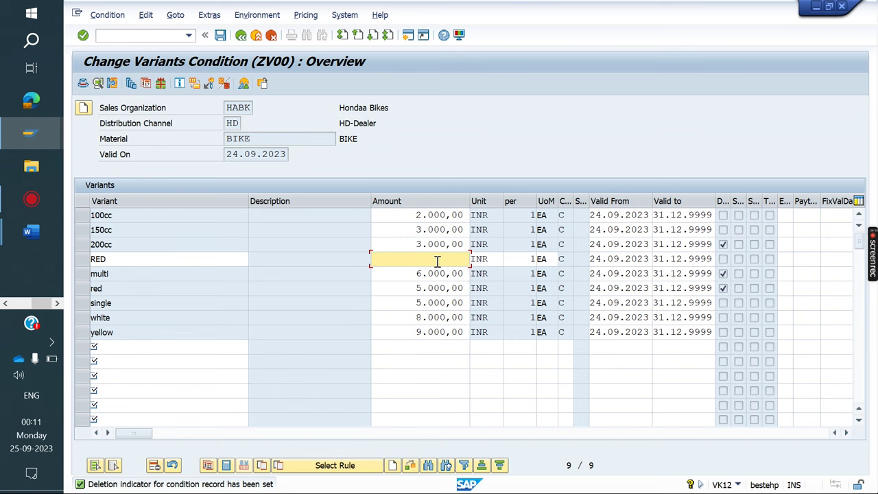
type("4.00")
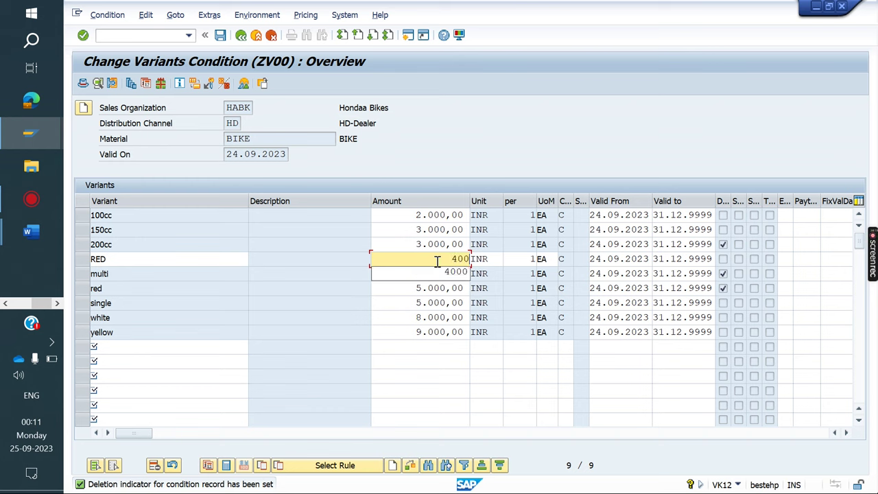
type("0")
key("Return")
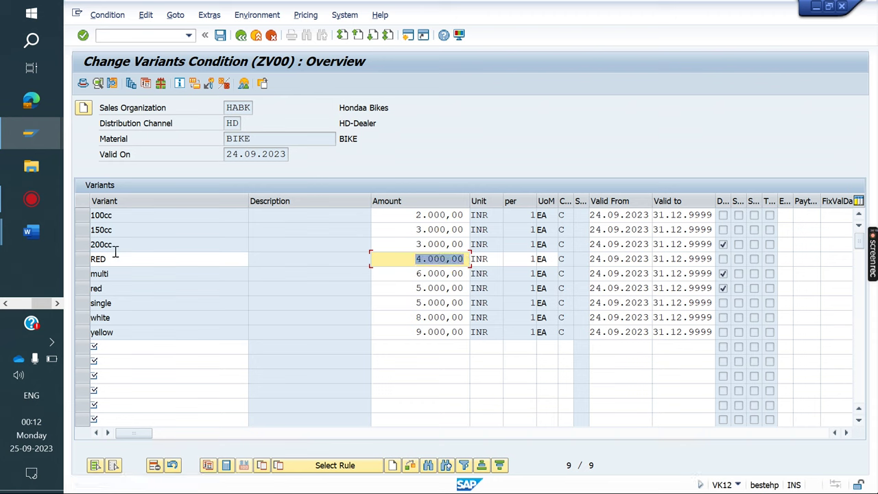
- Reapply the deletion mark to the lowercase 200cc and multi condition records
left_click(81, 245)
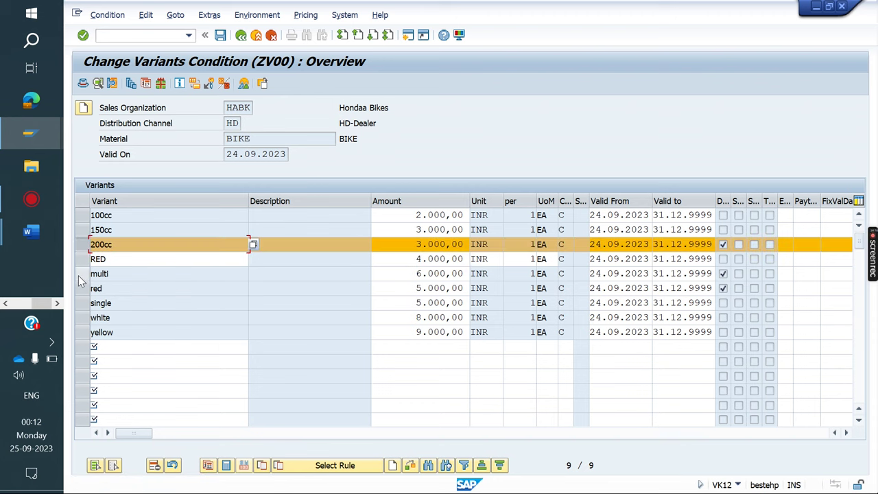
left_click(80, 273, "ctrl")
left_click(155, 465)
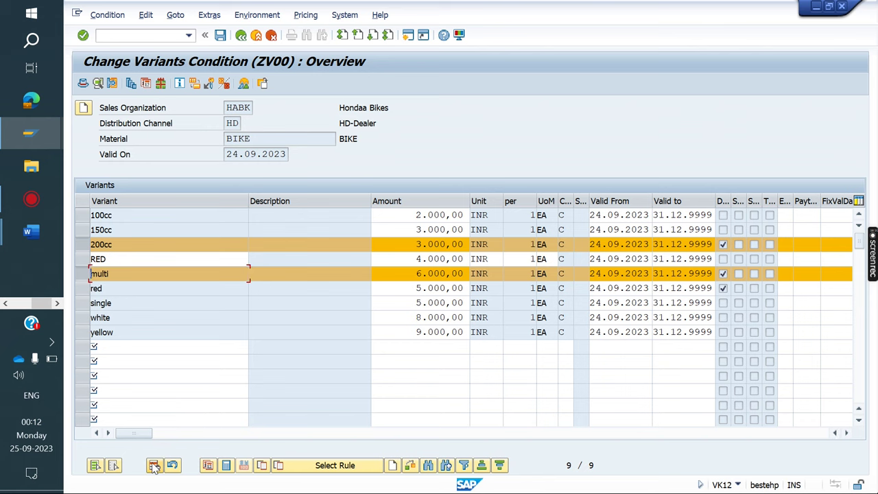
- Add a new uppercase MULTI variant to the ZV00 condition records with an amount of 7000
left_click(112, 348)
type("MULTI")
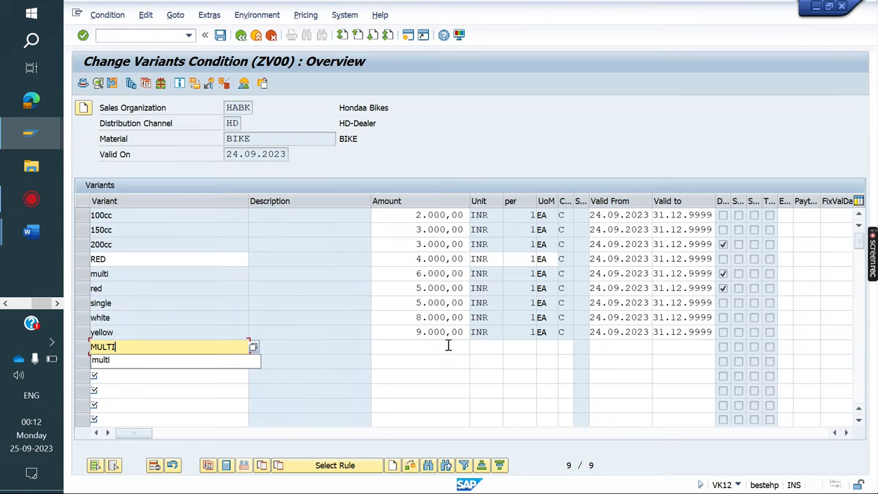
left_click(448, 346)
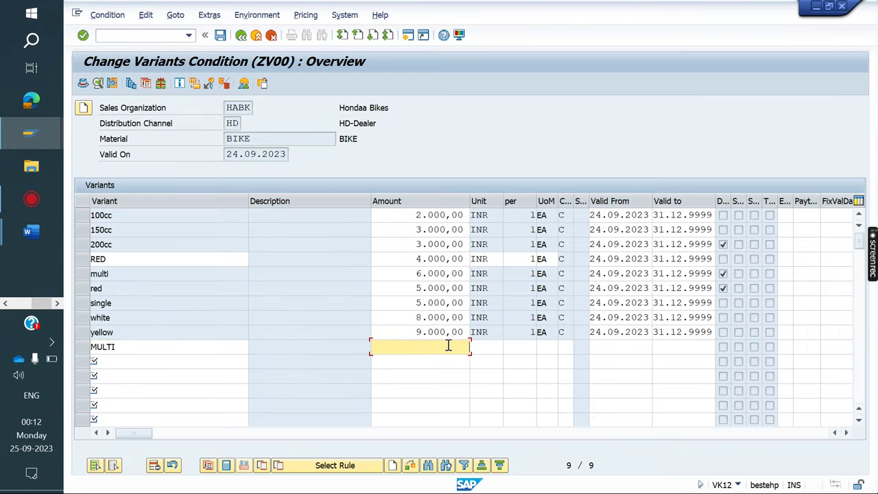
type("7000")
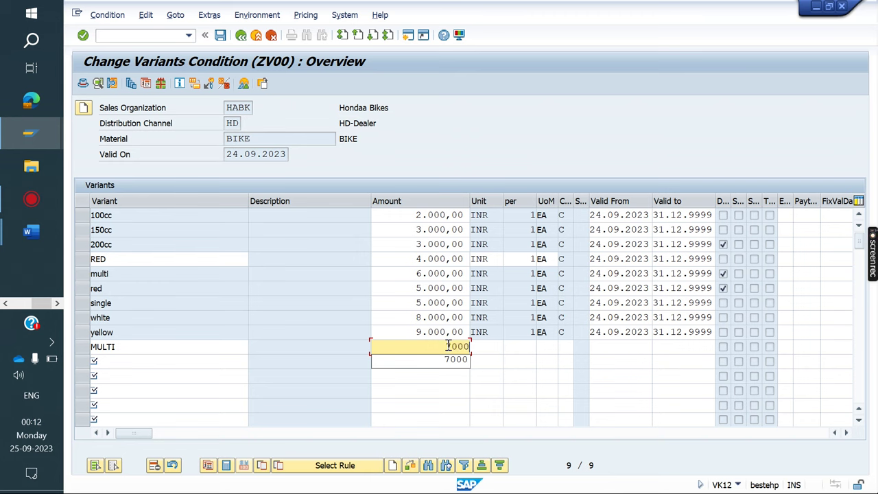
key("Return")
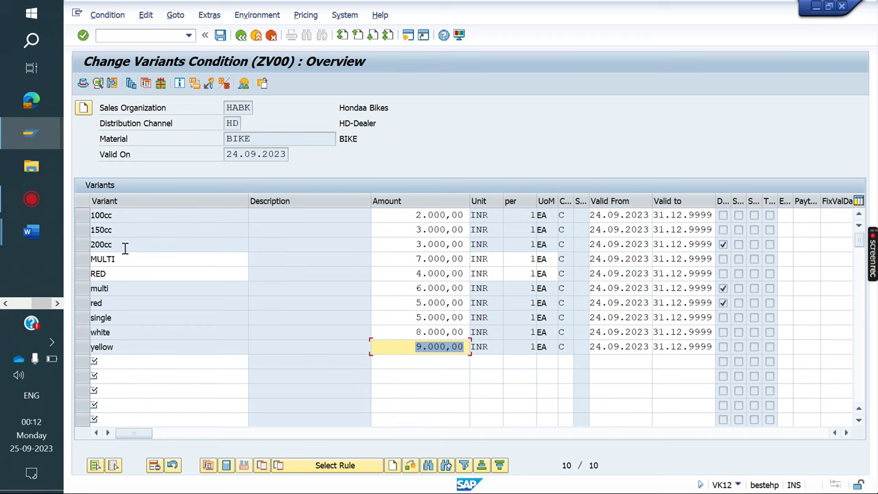
- Add a new uppercase 200CC variant with an amount of 3000 and save the ZV00 condition records
left_click(144, 364)
type("200CC")
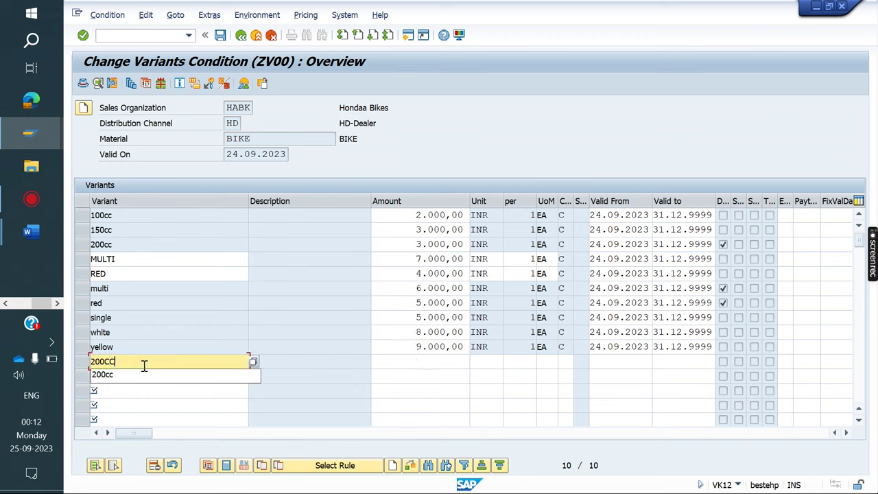
left_click(420, 363)
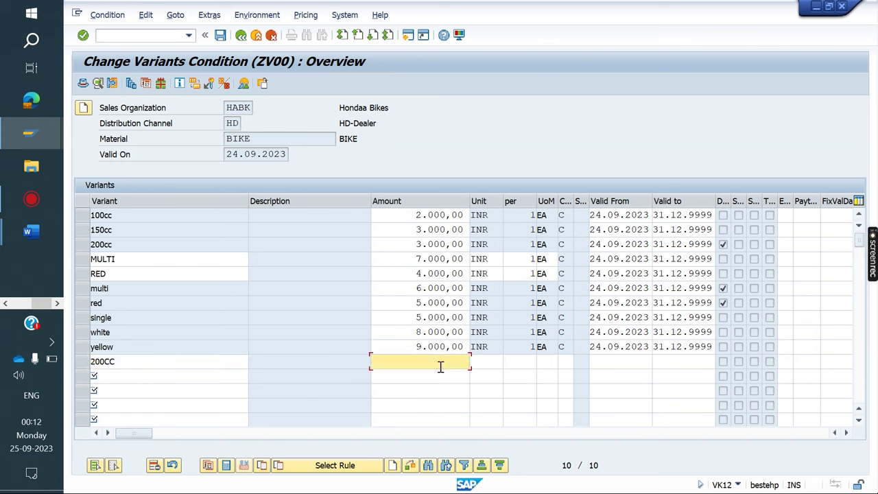
type("3000")
key("Return")
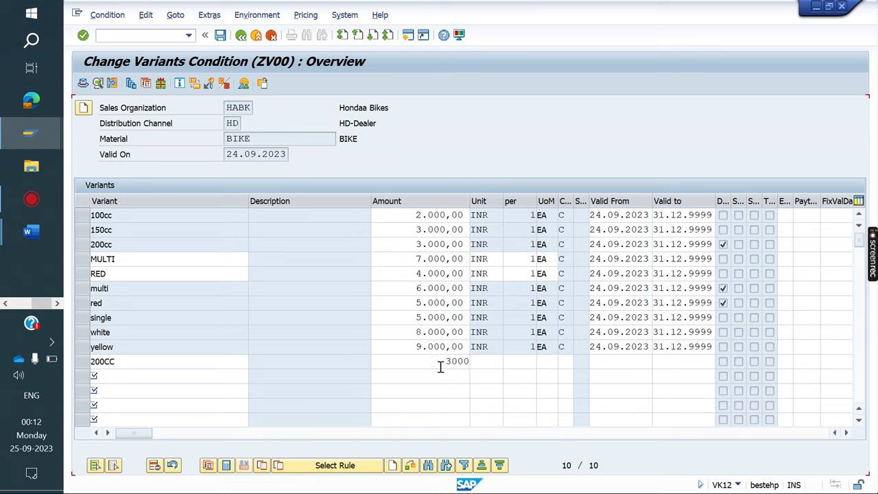
left_click(220, 35)
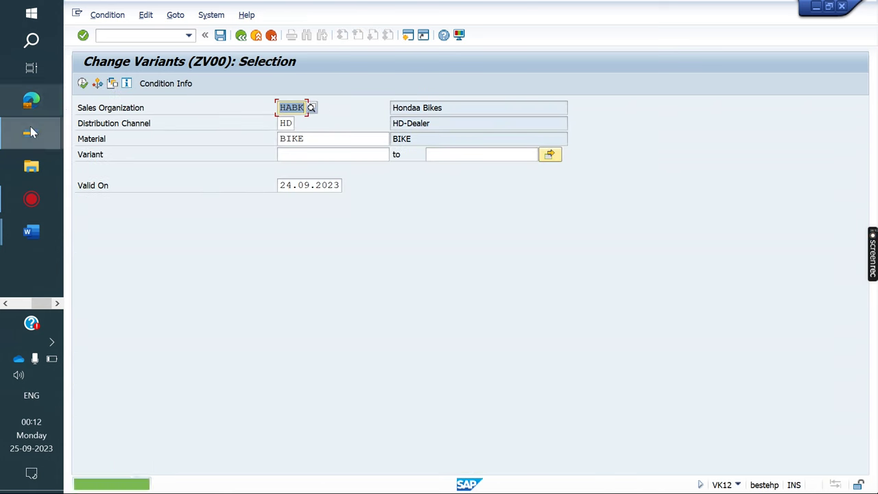
- Return from the order's pricing analysis to the BIKE item conditions and carry out new pricing with pricing type B
mouse_move(30, 132)
left_click(187, 206)
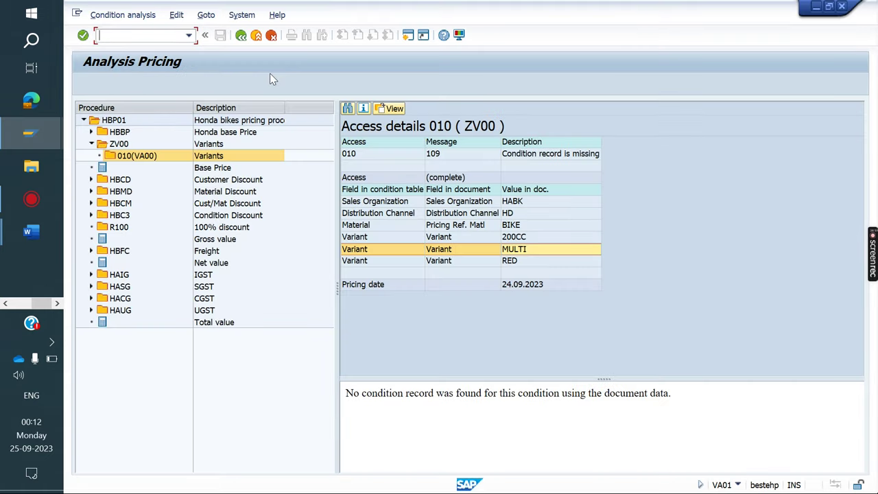
left_click(243, 37)
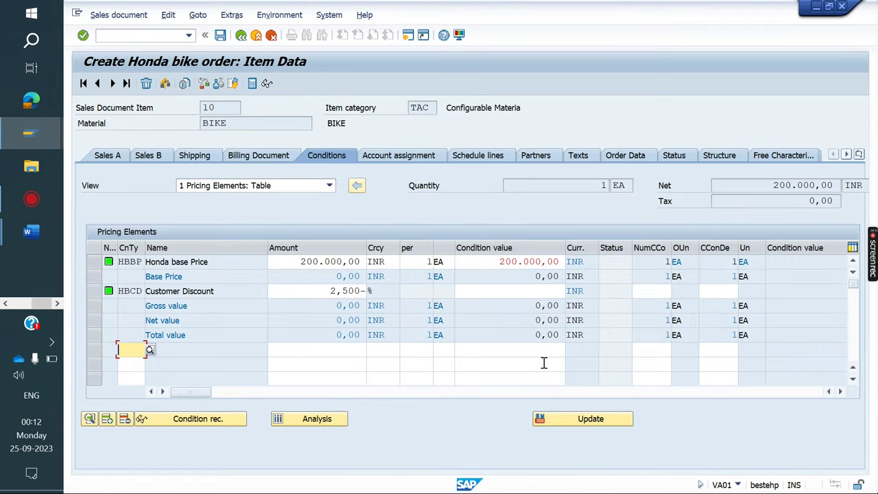
left_click(586, 421)
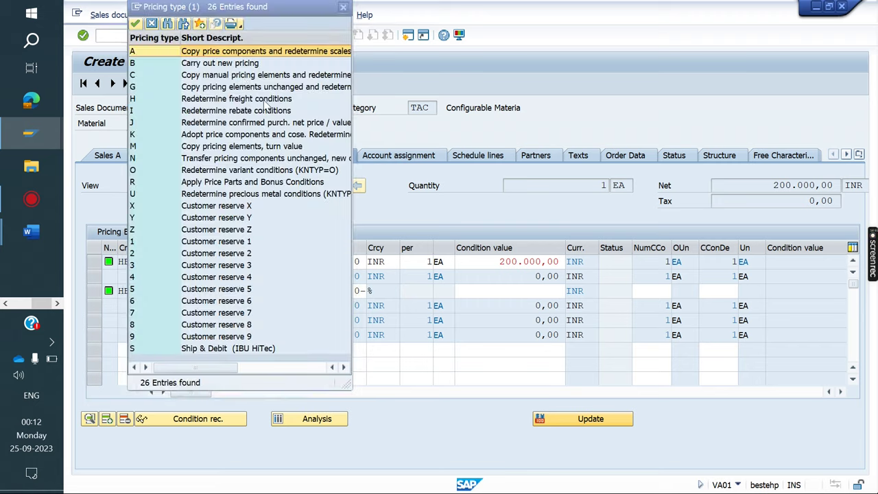
double_click(211, 63)
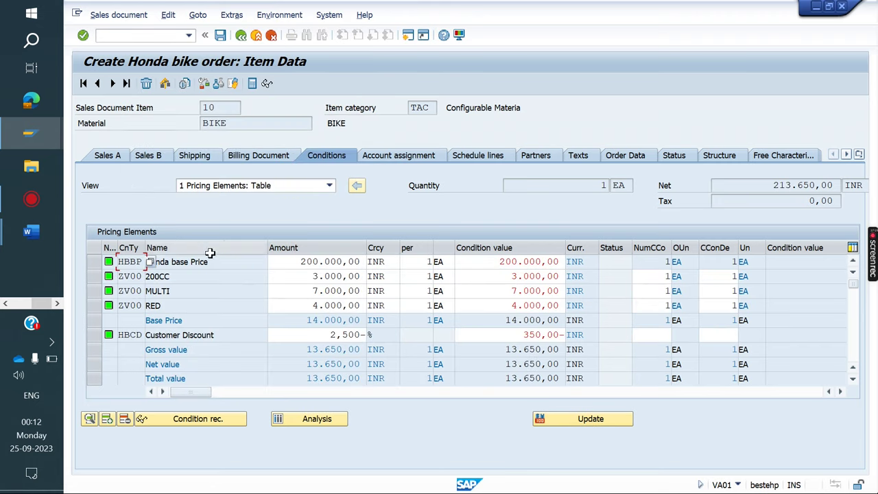
- Review the Honda base price and highlight the 200CC, MULTI and RED variant conditions in the order item's pricing elements
left_click(103, 277)
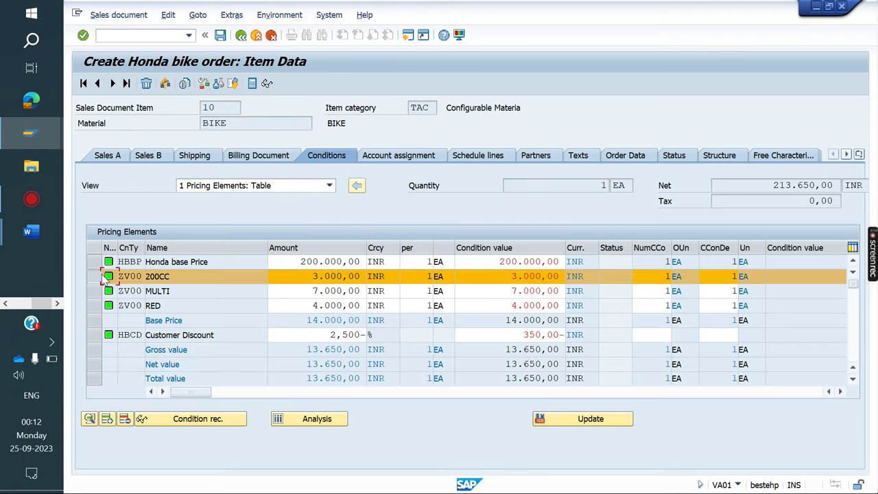
left_click(104, 277)
left_click(99, 264)
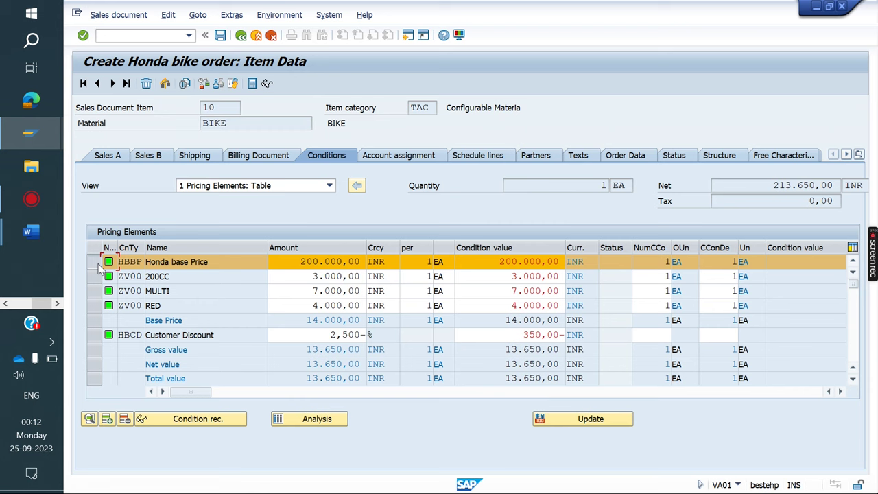
left_click(96, 276)
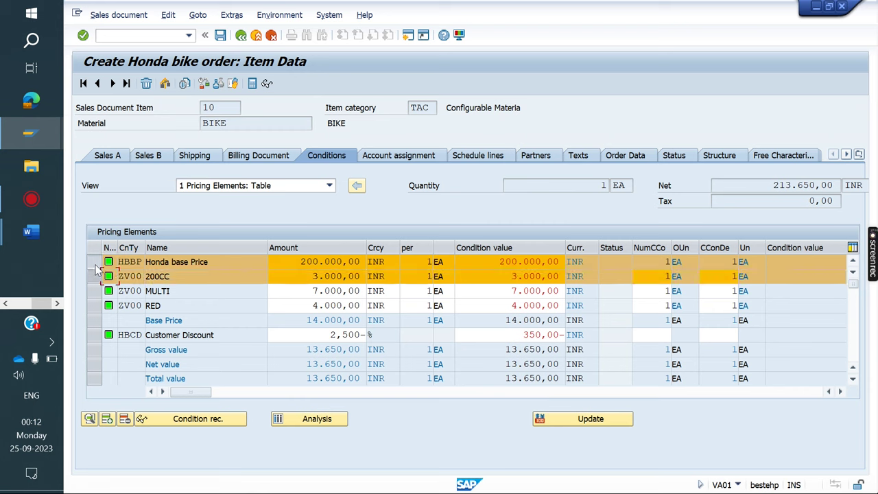
left_click(96, 265)
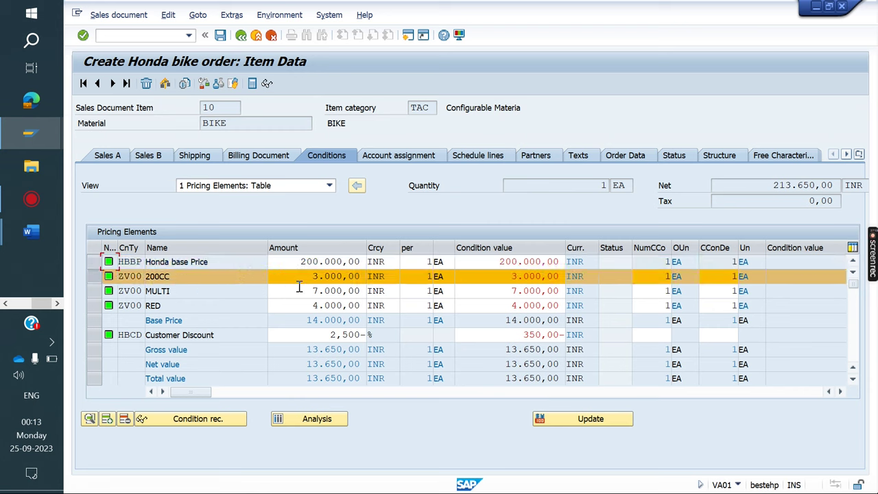
left_click(94, 292)
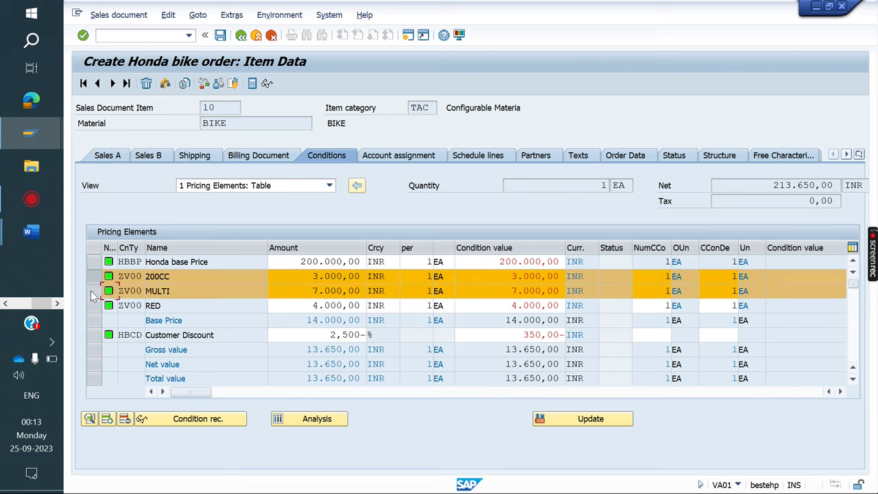
left_click(96, 306)
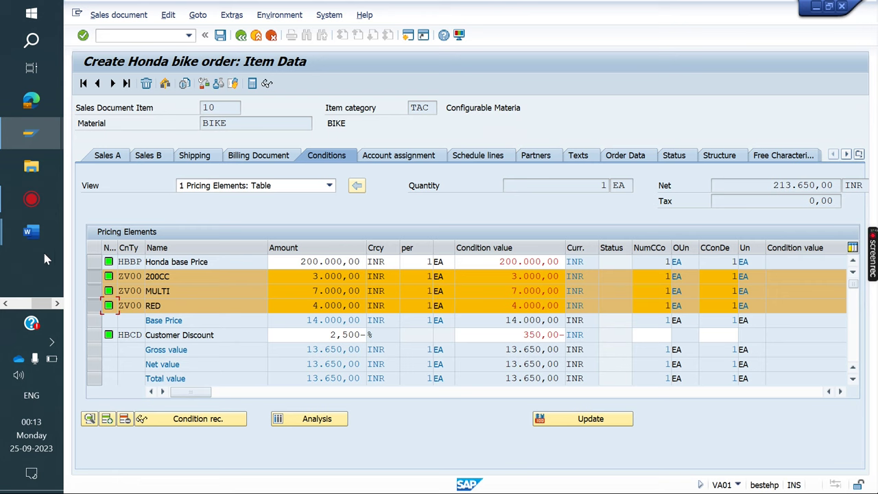
- Switch to Word to review the configuration steps in Variant configuration.docx and show the WELCOME TO YOU.docx page
mouse_move(39, 235)
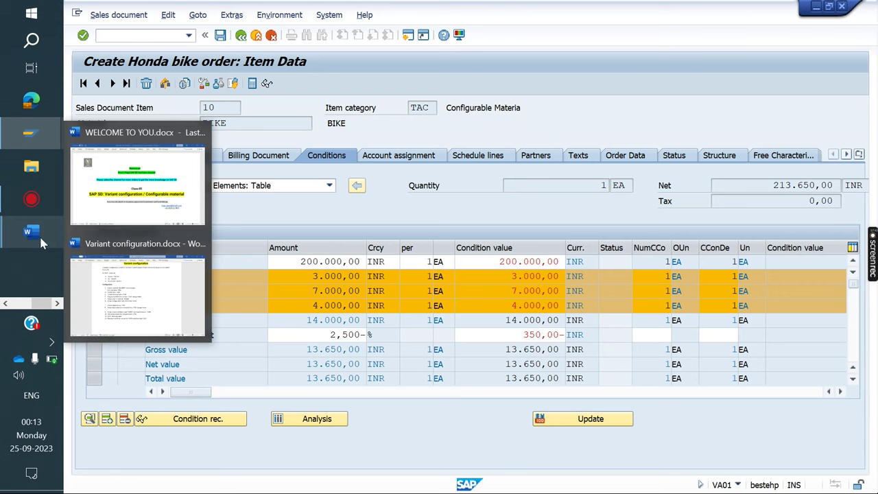
left_click(155, 272)
scroll(529, 238, "up", 3)
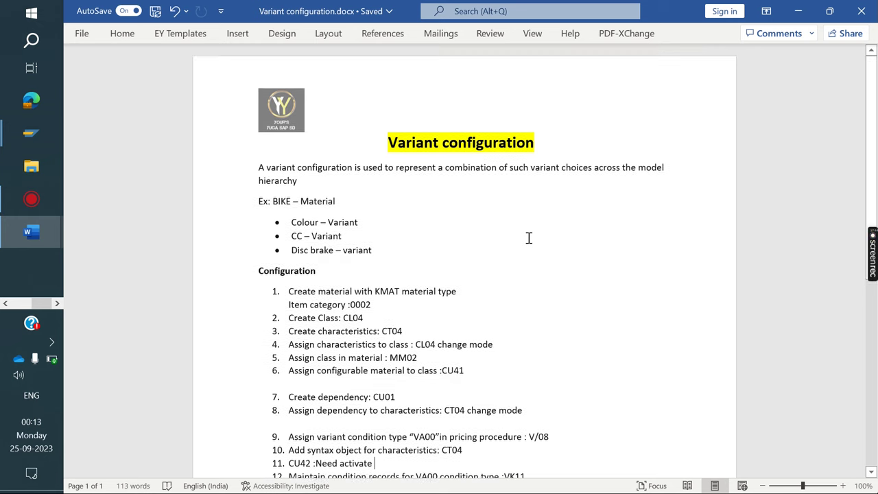
left_click(29, 237)
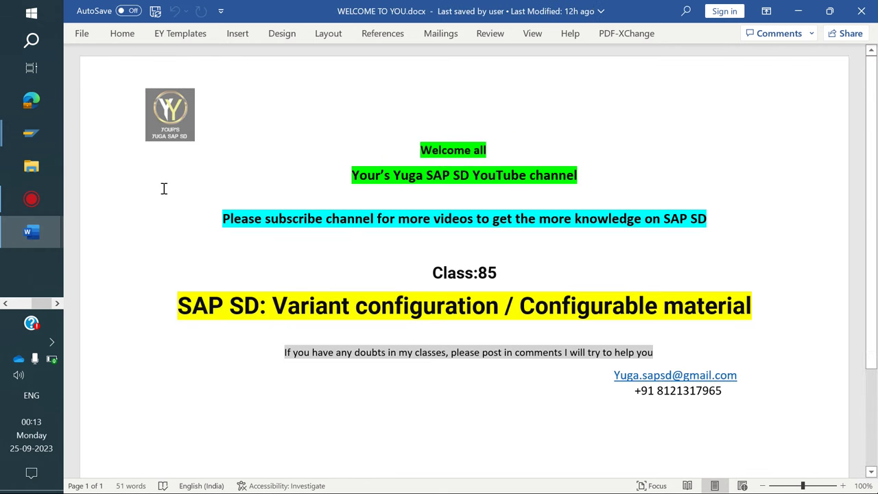